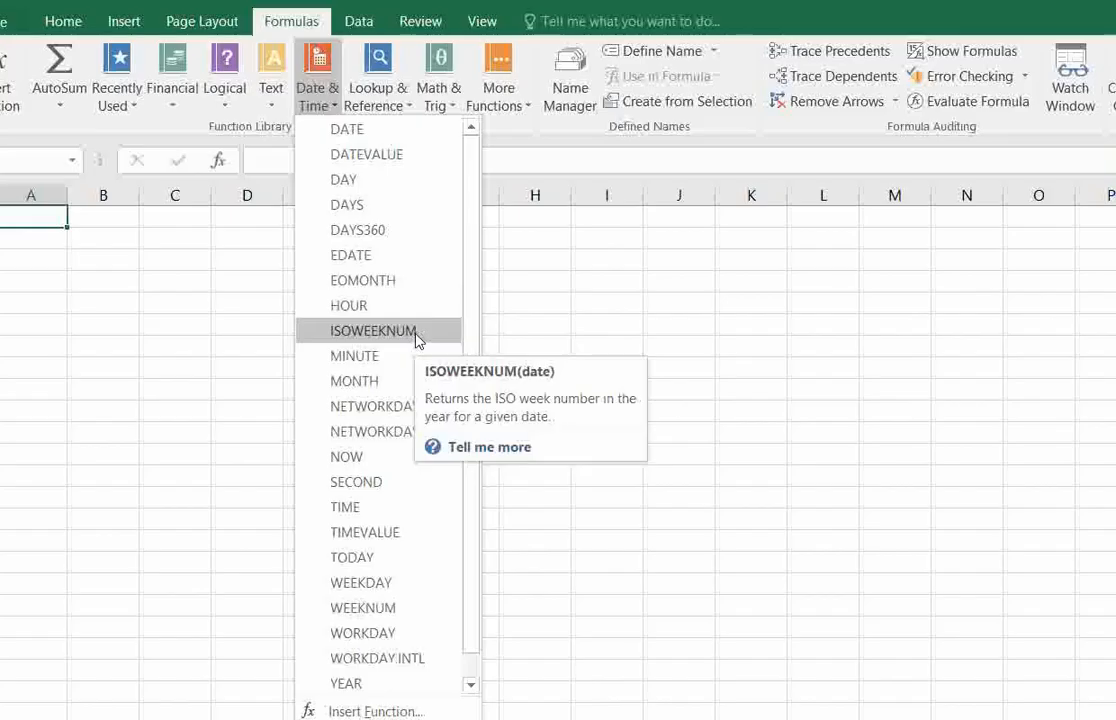
Look through the list of Date & Time functions, including the description of the DATE function.
scroll(417, 341, "down", 1)
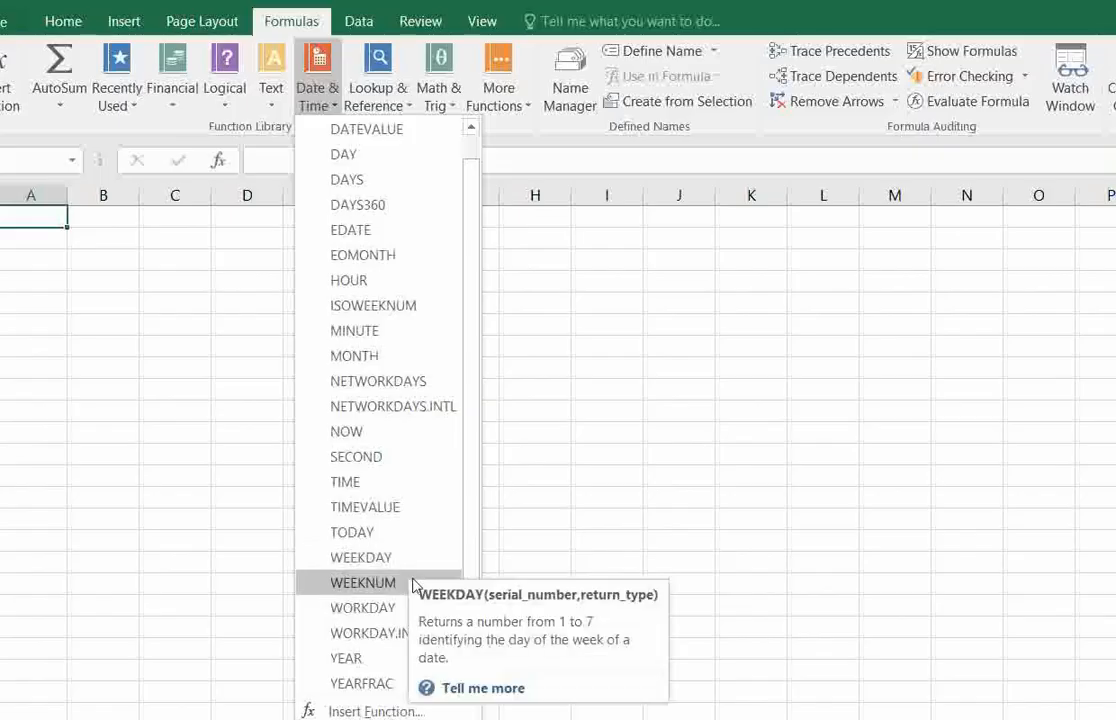
left_click(555, 506)
left_click(491, 472)
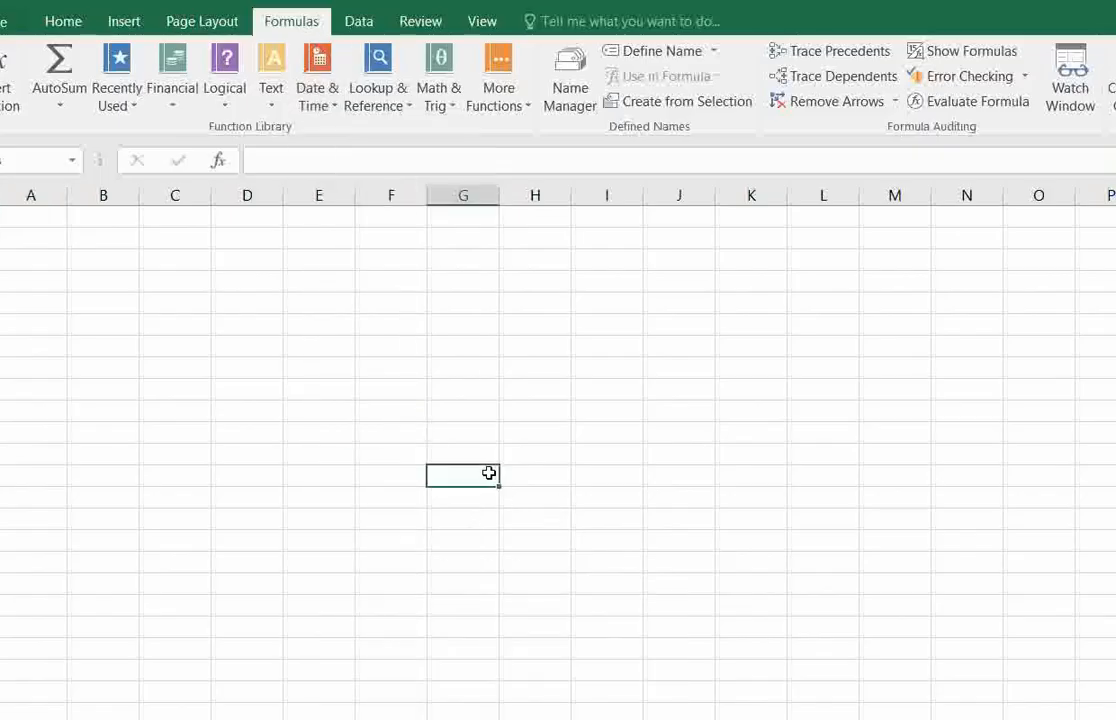
left_click(368, 431)
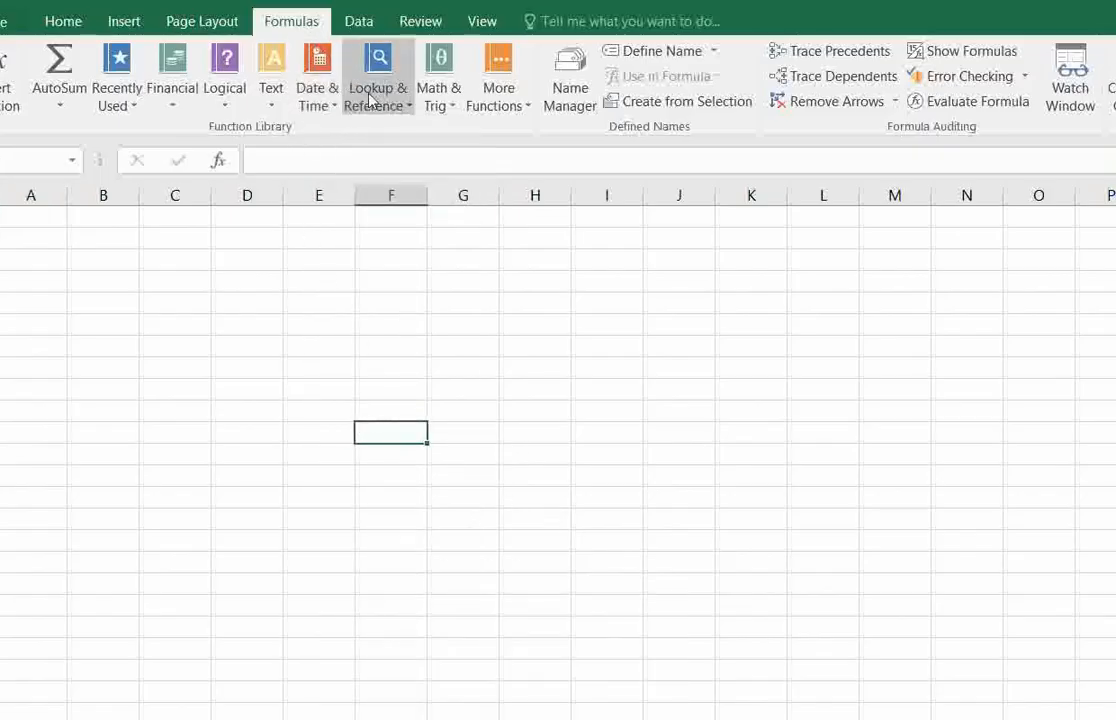
left_click(322, 100)
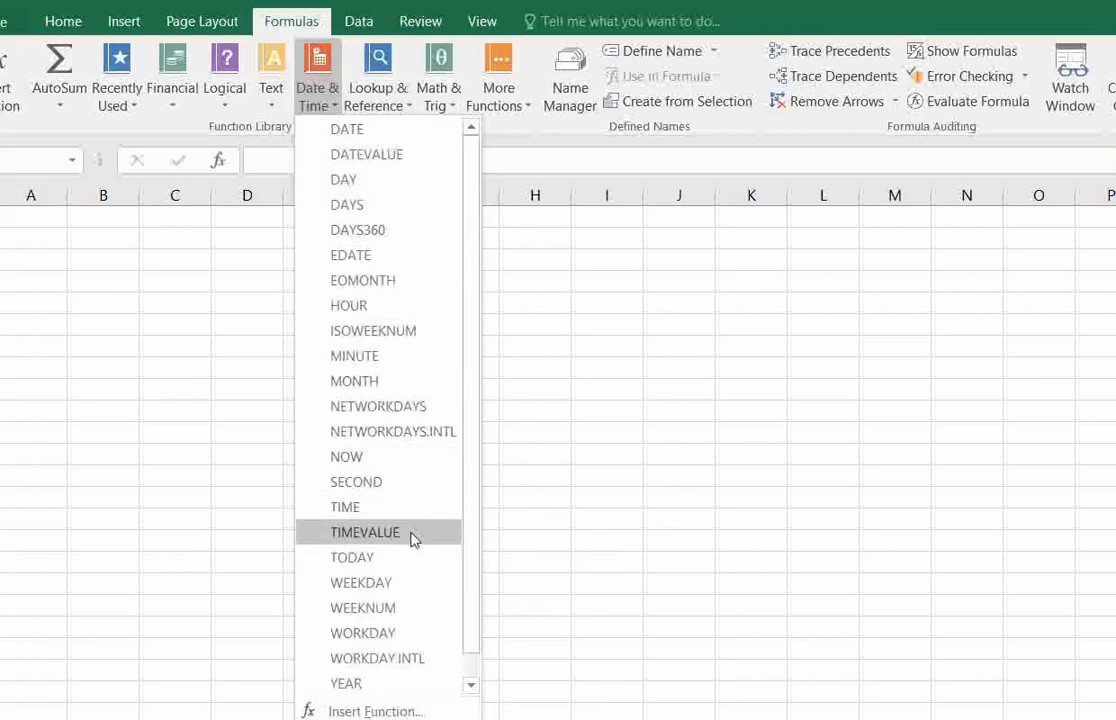
scroll(405, 590, "down", 1)
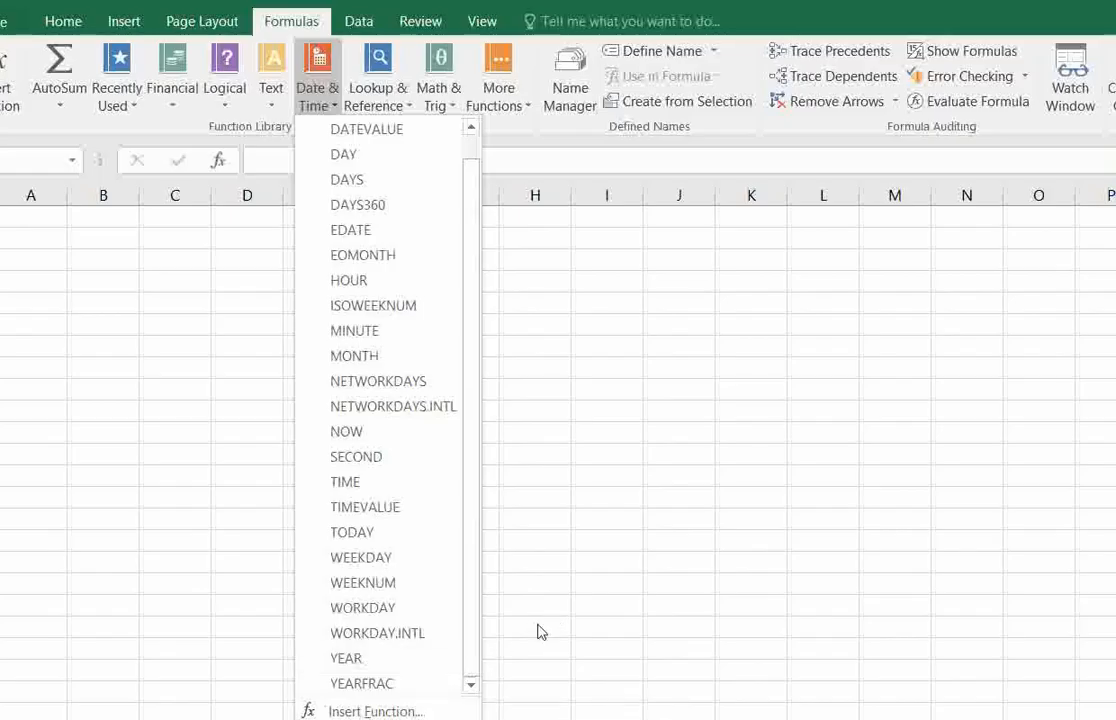
left_click(282, 605)
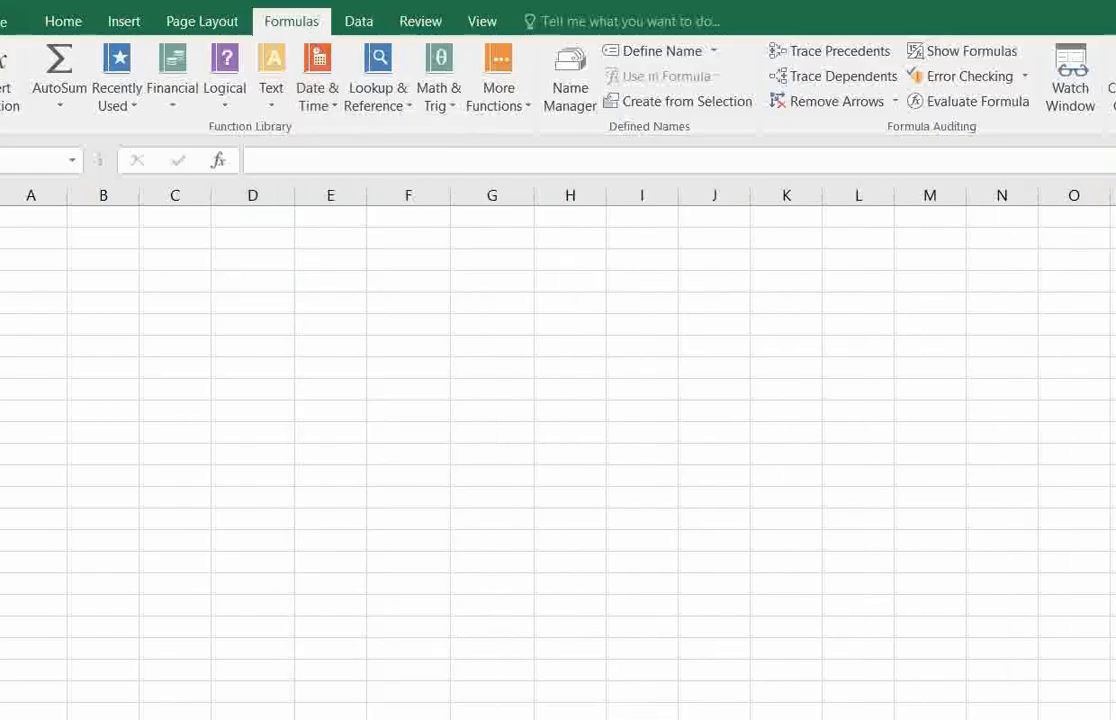
left_click(257, 278)
left_click(267, 259)
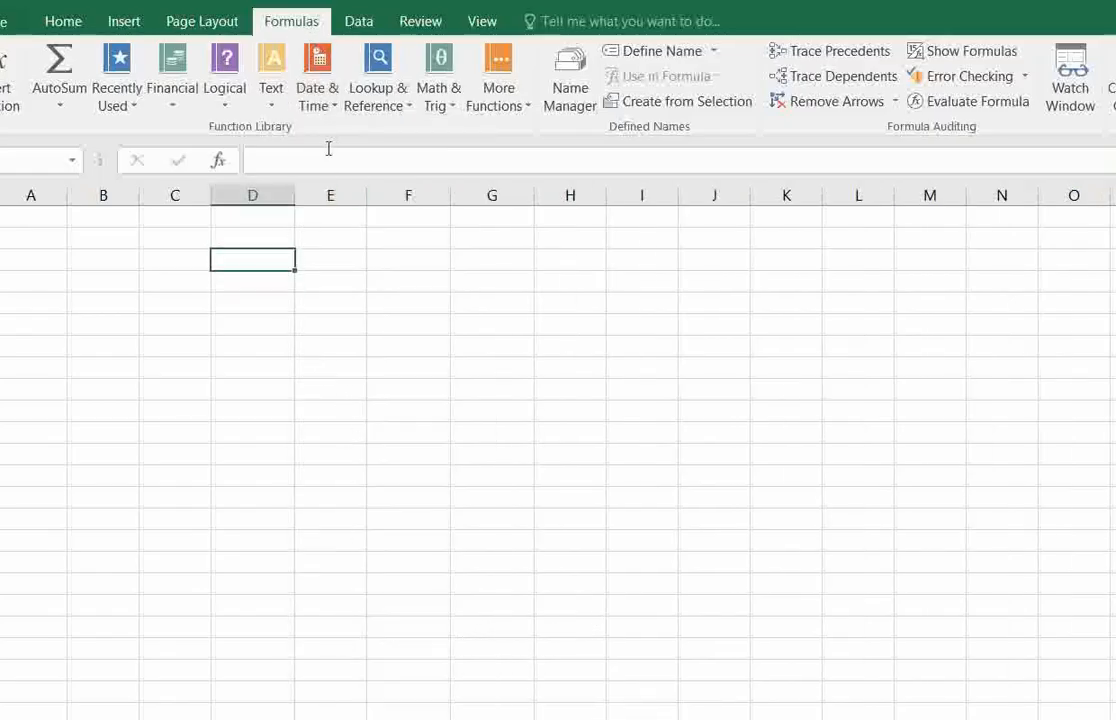
left_click(318, 97)
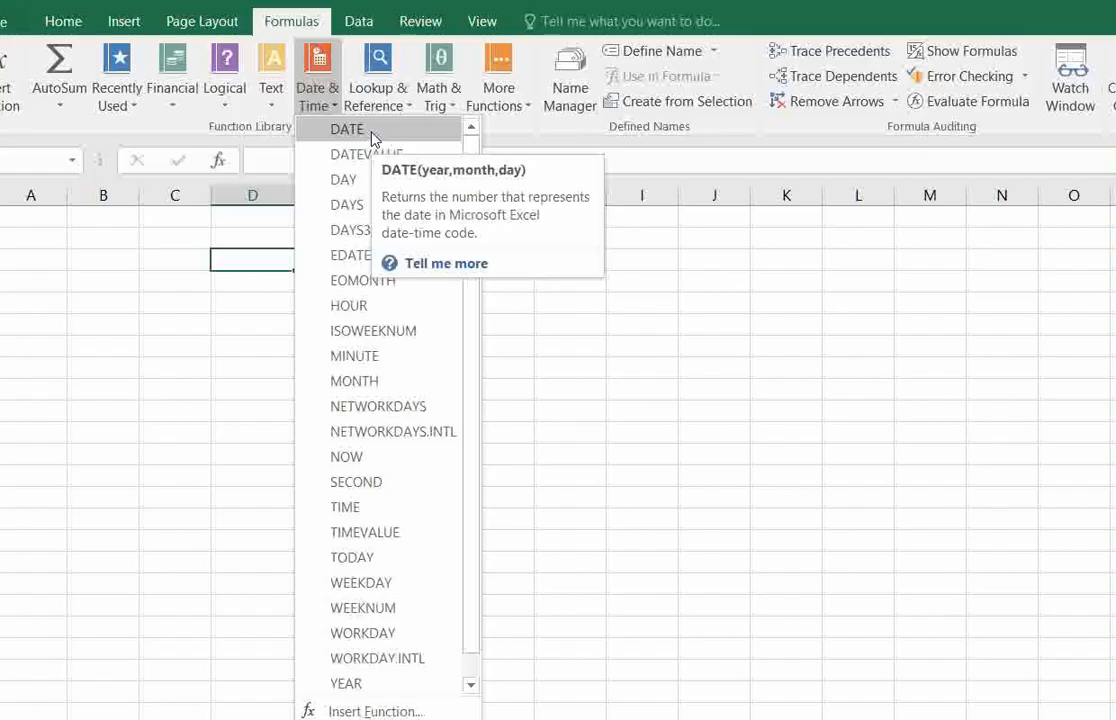
Enter the year 2024 in A3, the month 10 in B3 and the day 23 in C3.
left_click(37, 257)
left_click(37, 257)
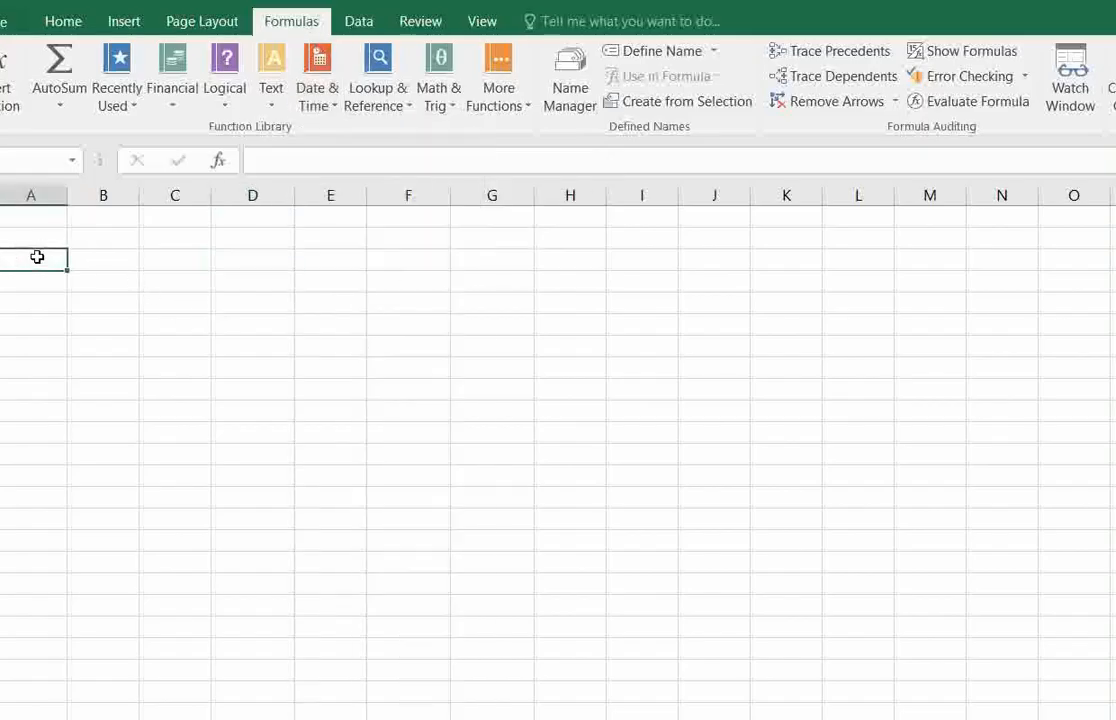
type("2024")
key("Tab")
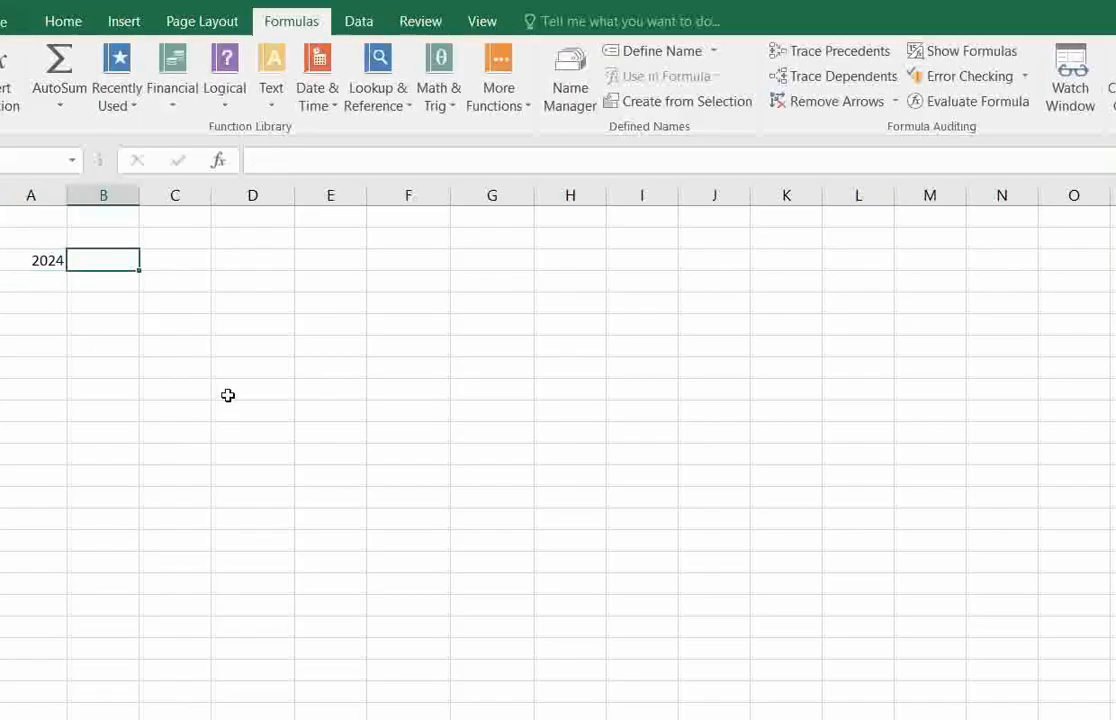
type("10")
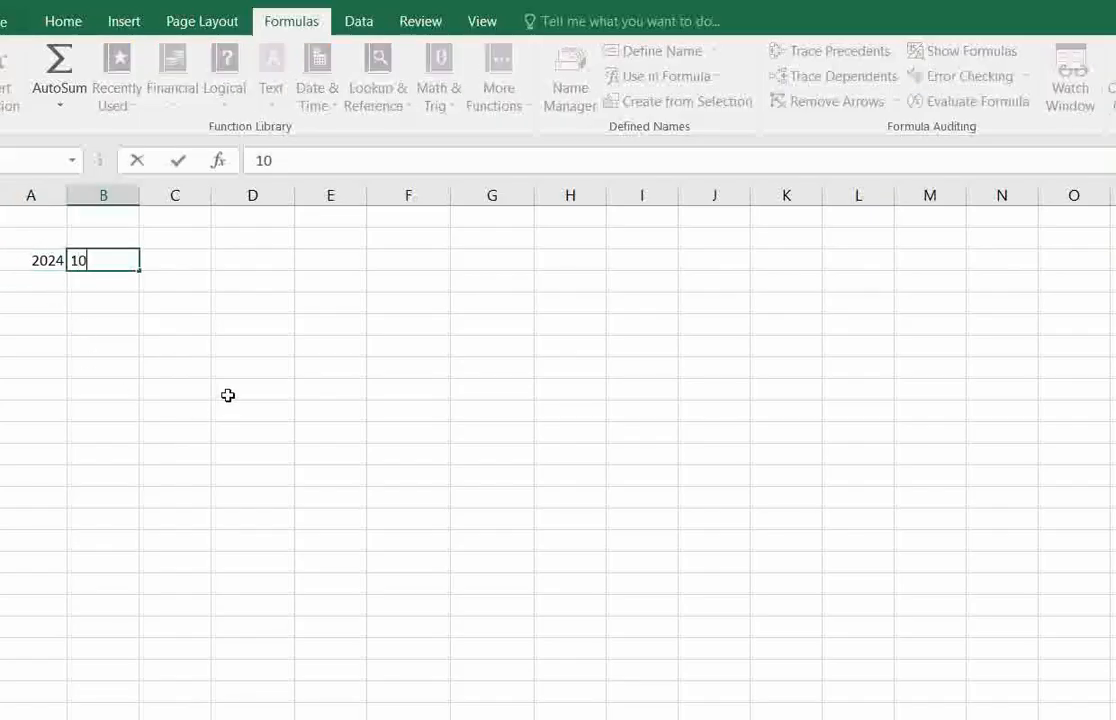
key("Tab")
type("23")
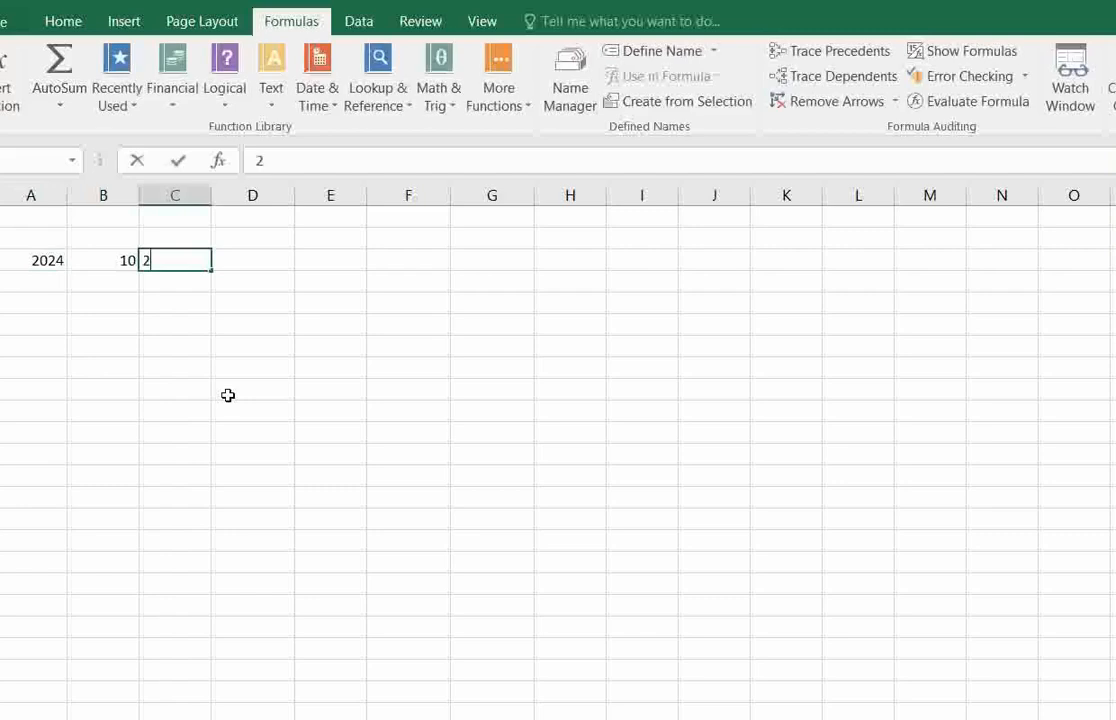
key("ctrl+Return")
key("Tab")
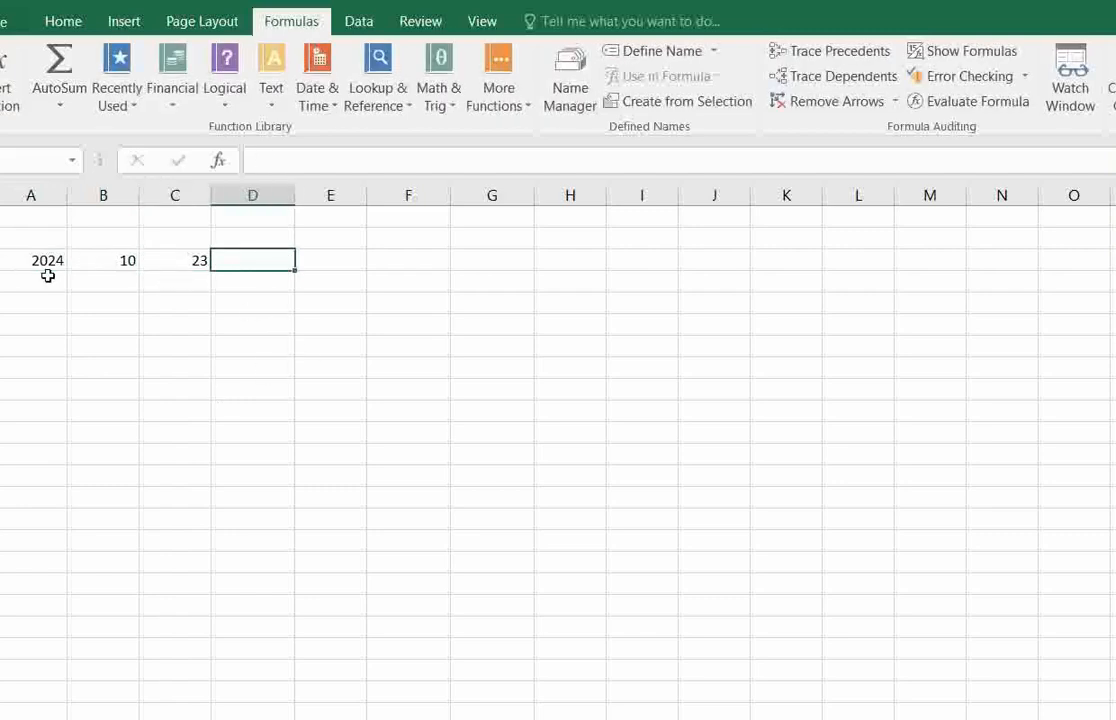
Insert a DATE function in D3 with A3 as the year, B3 as the month and C3 as the day.
left_click_drag(35, 258, 162, 274)
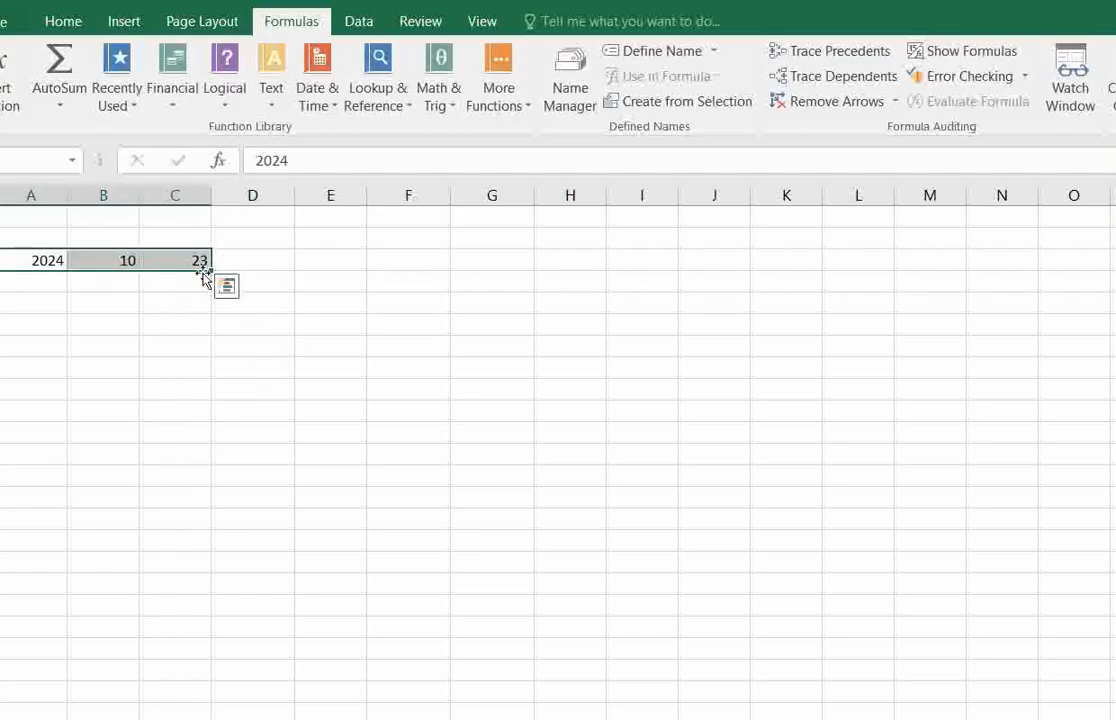
left_click(199, 258)
left_click(252, 264)
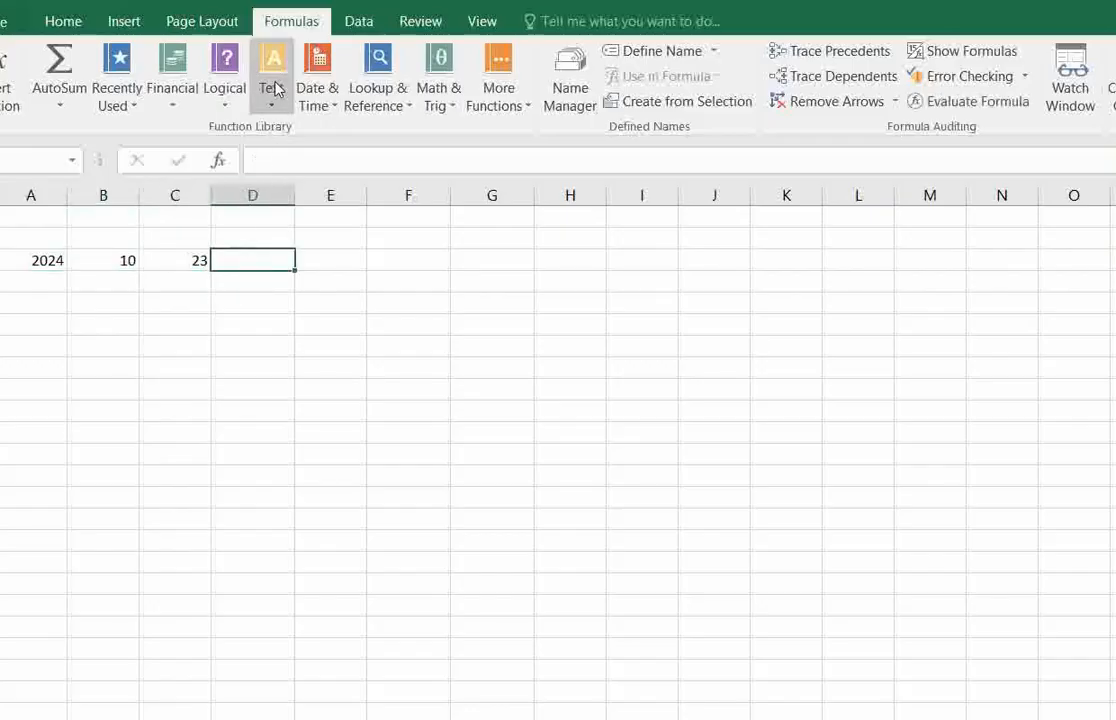
left_click(316, 104)
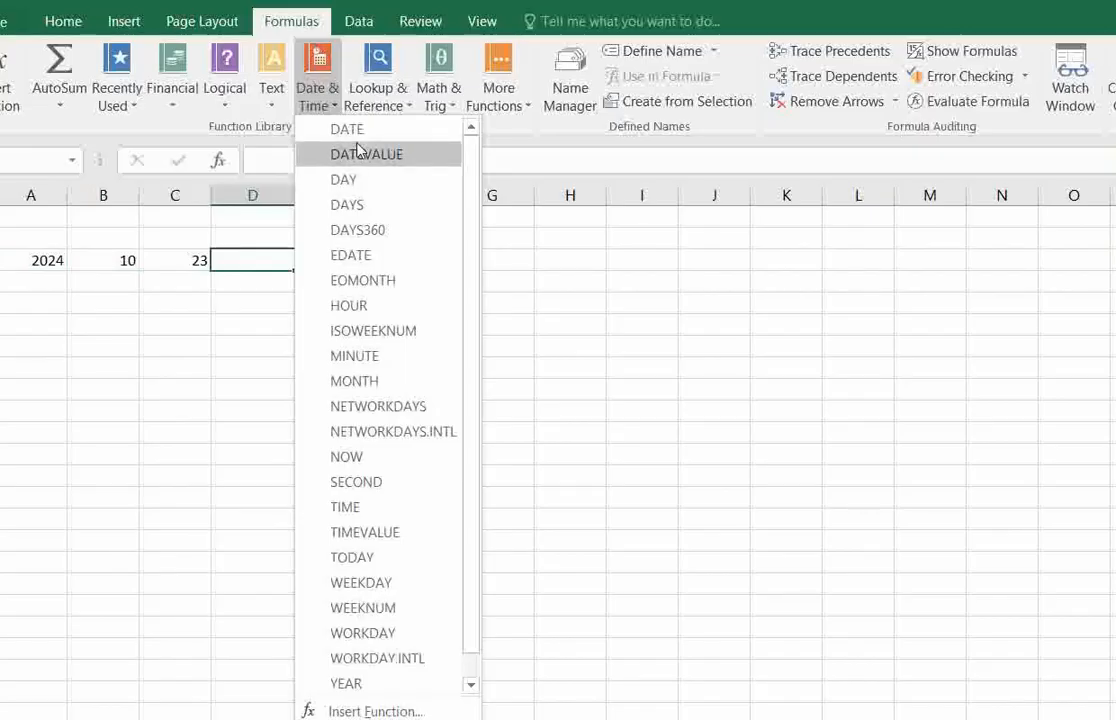
left_click(348, 130)
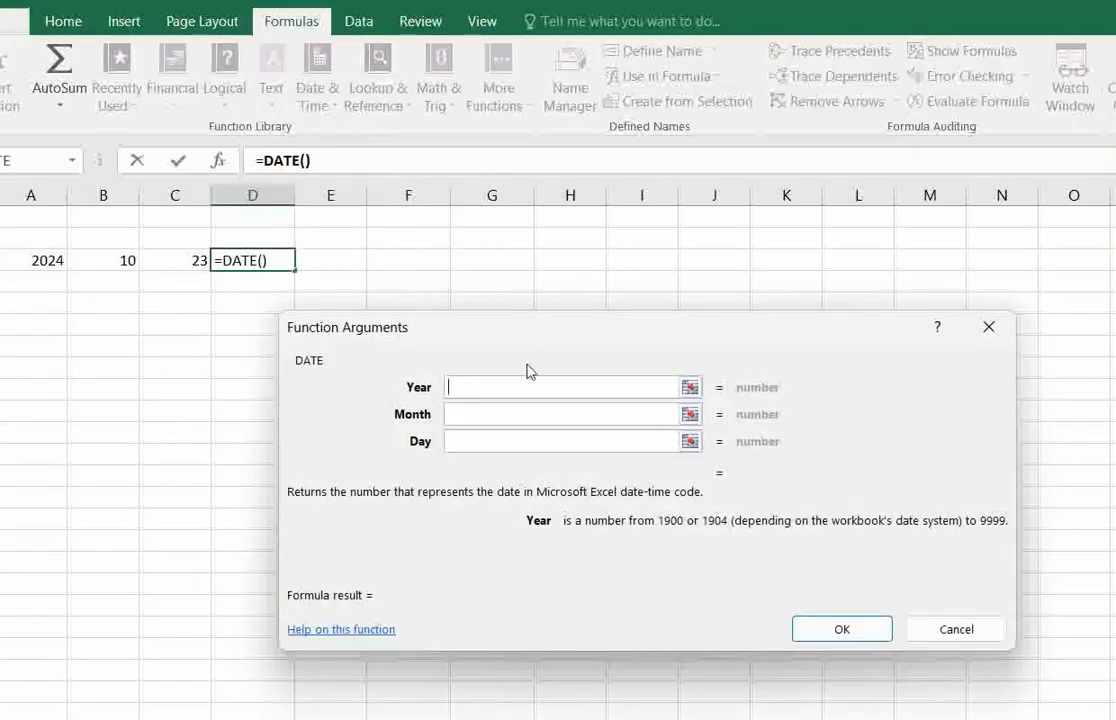
left_click(44, 260)
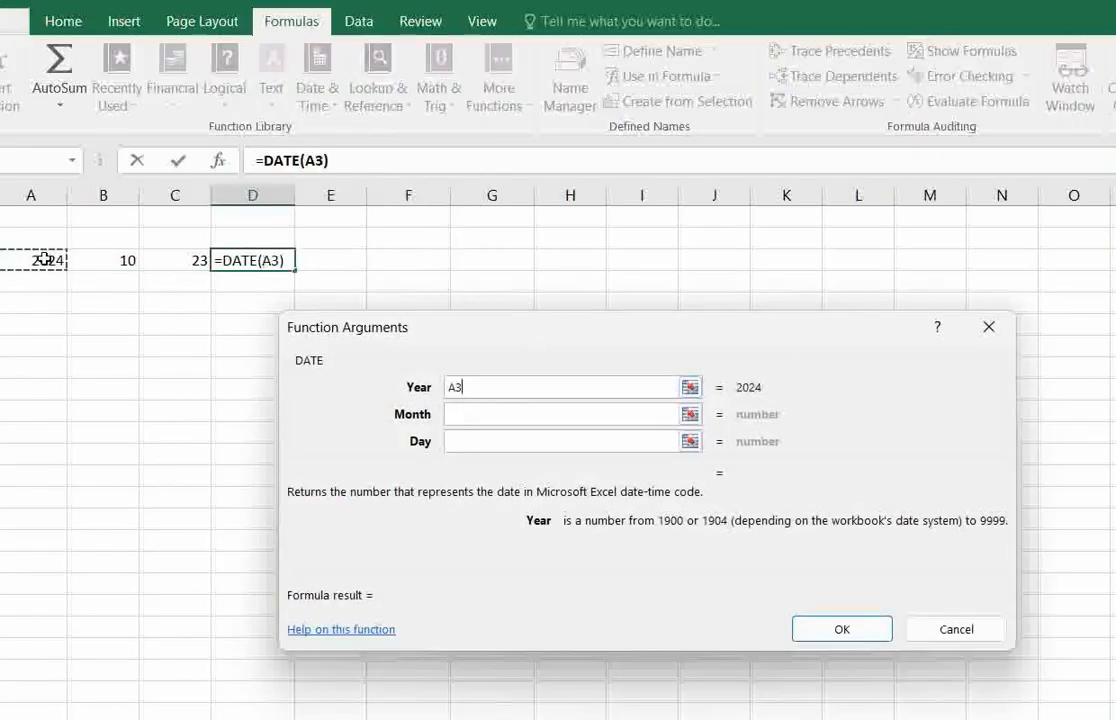
left_click(527, 416)
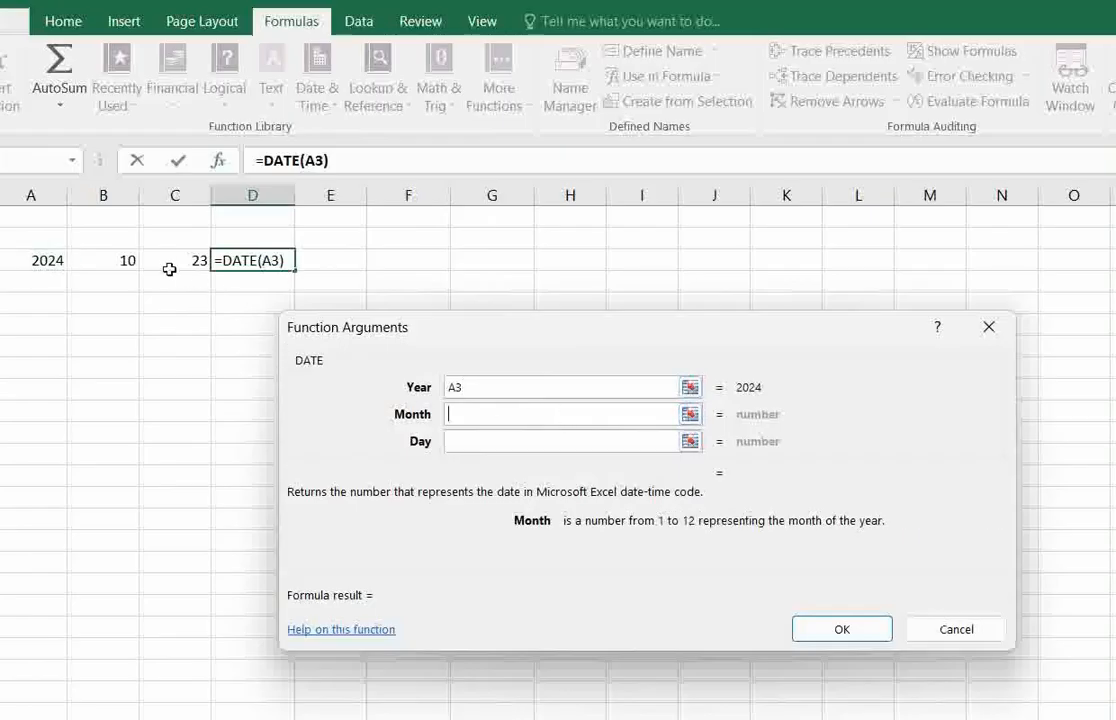
left_click(118, 260)
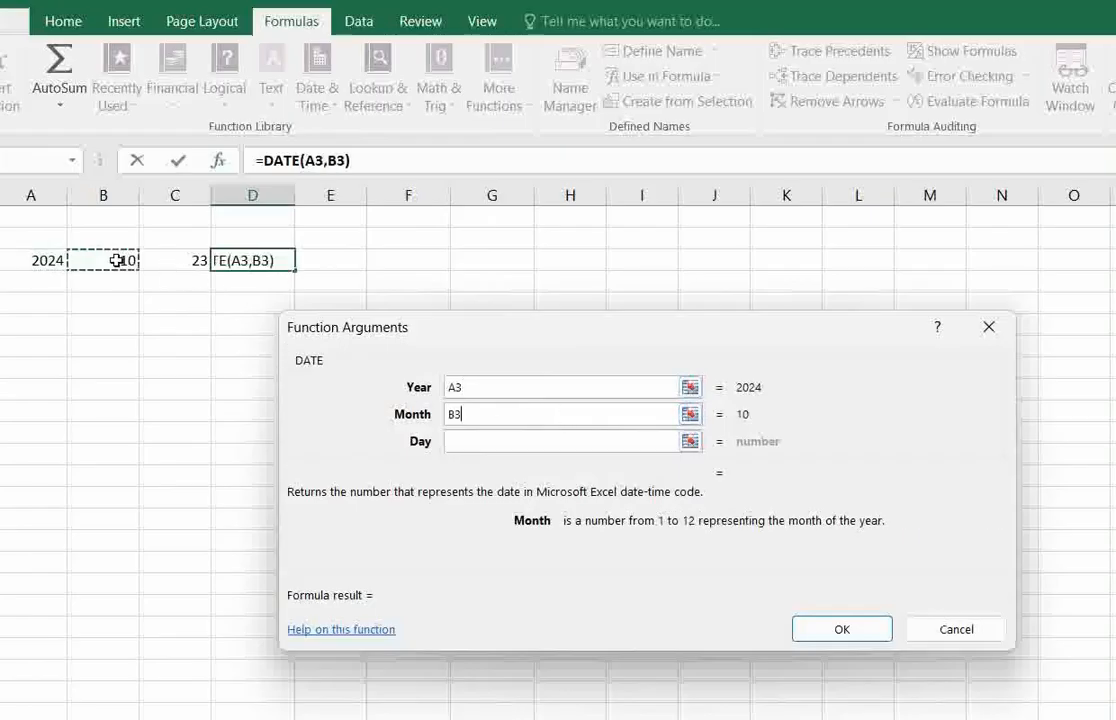
left_click(516, 445)
left_click(155, 260)
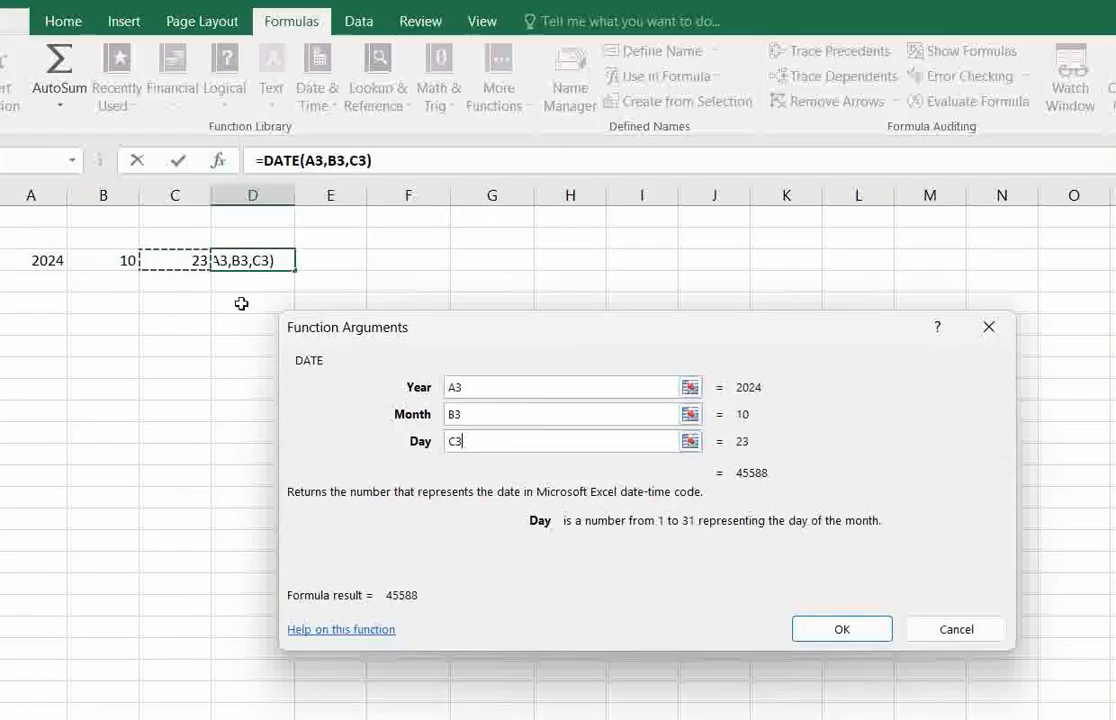
left_click(846, 626)
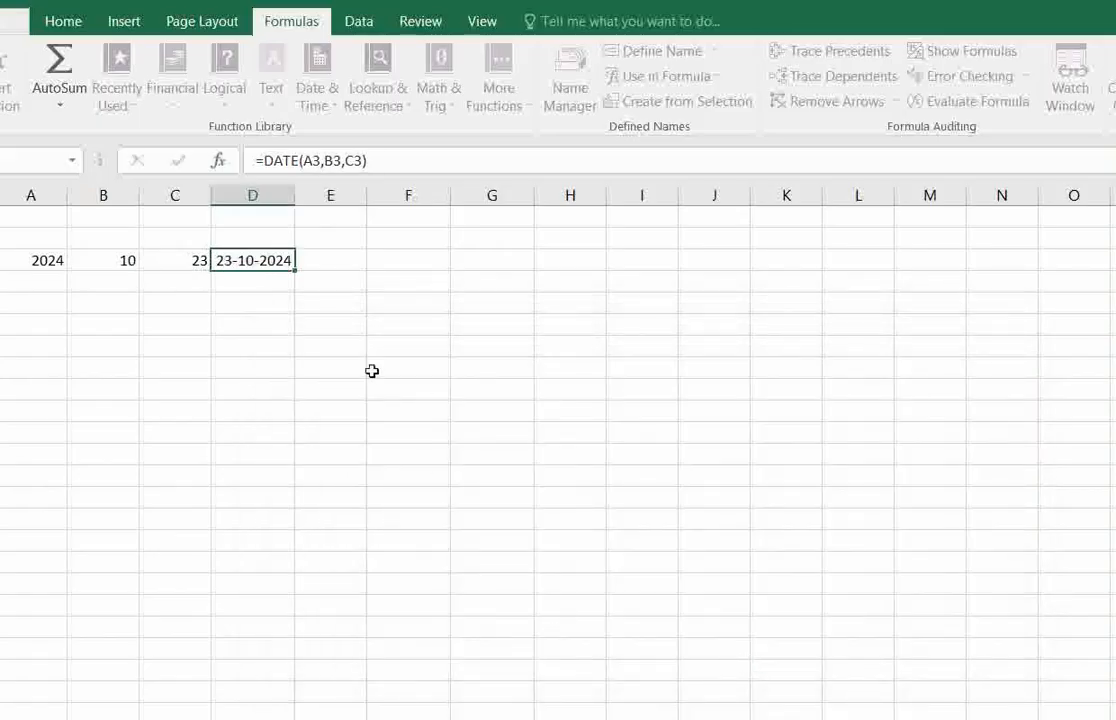
Widen column D, which holds the DATE formula.
left_click(261, 324)
left_click(258, 263)
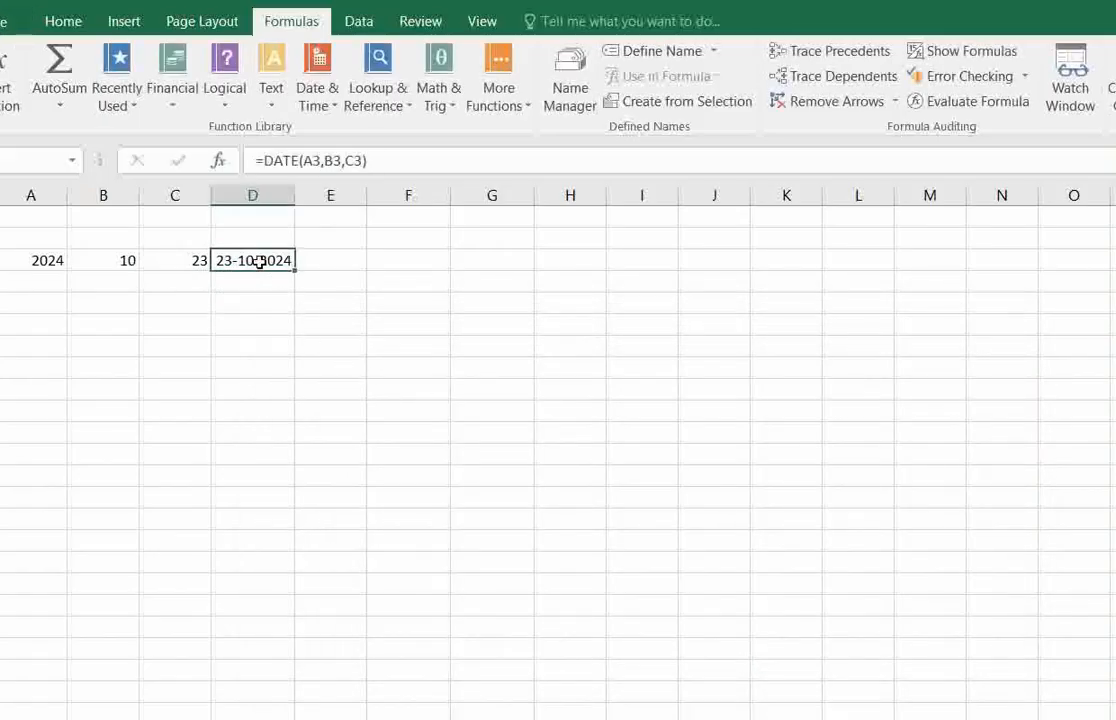
left_click(266, 320)
left_click(260, 262)
left_click_drag(295, 193, 328, 193)
left_click(296, 282)
left_click(278, 263)
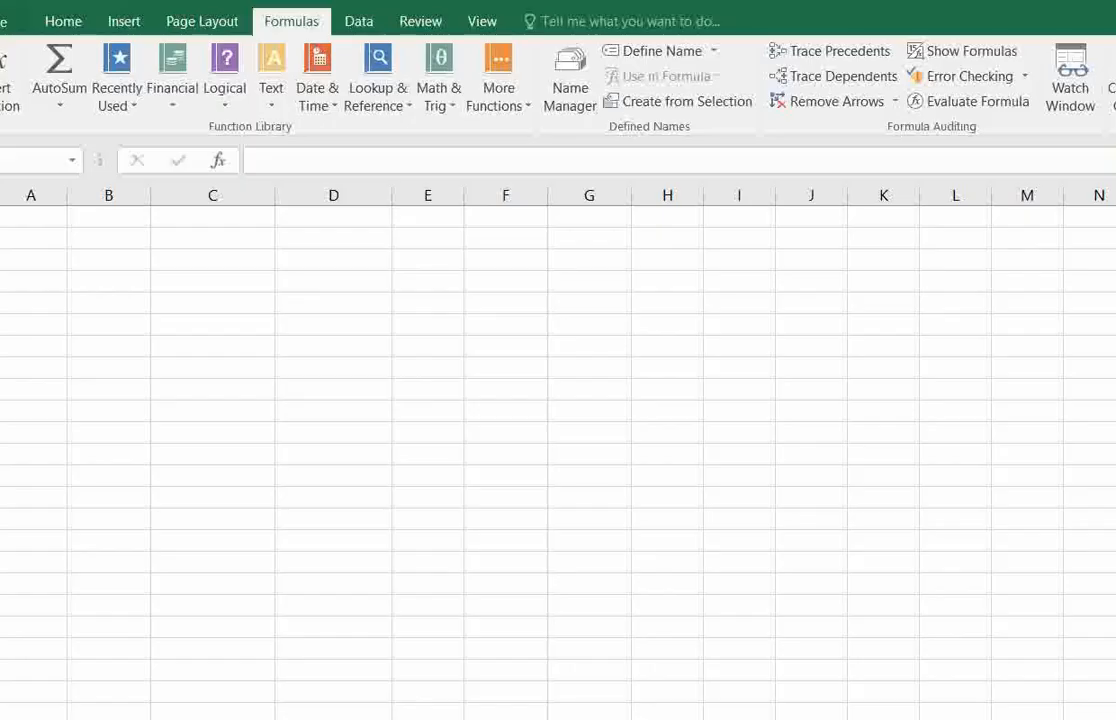
Insert a DATEVALUE function in C3 with the date text "01/01/2008".
left_click(212, 259)
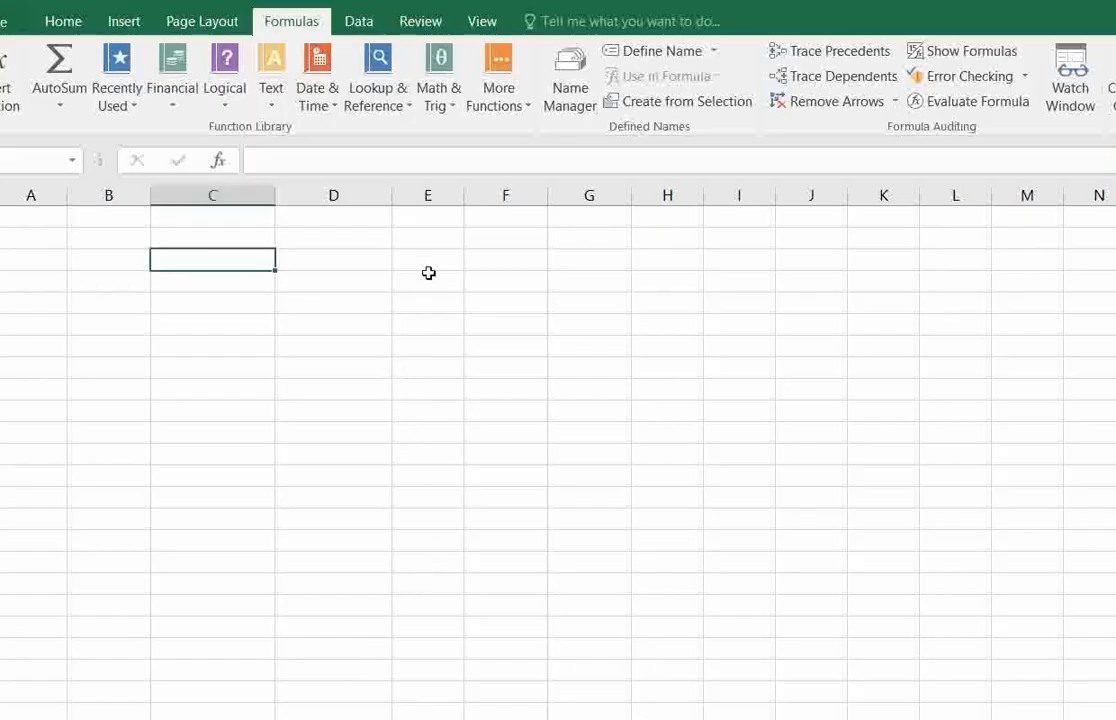
left_click(320, 104)
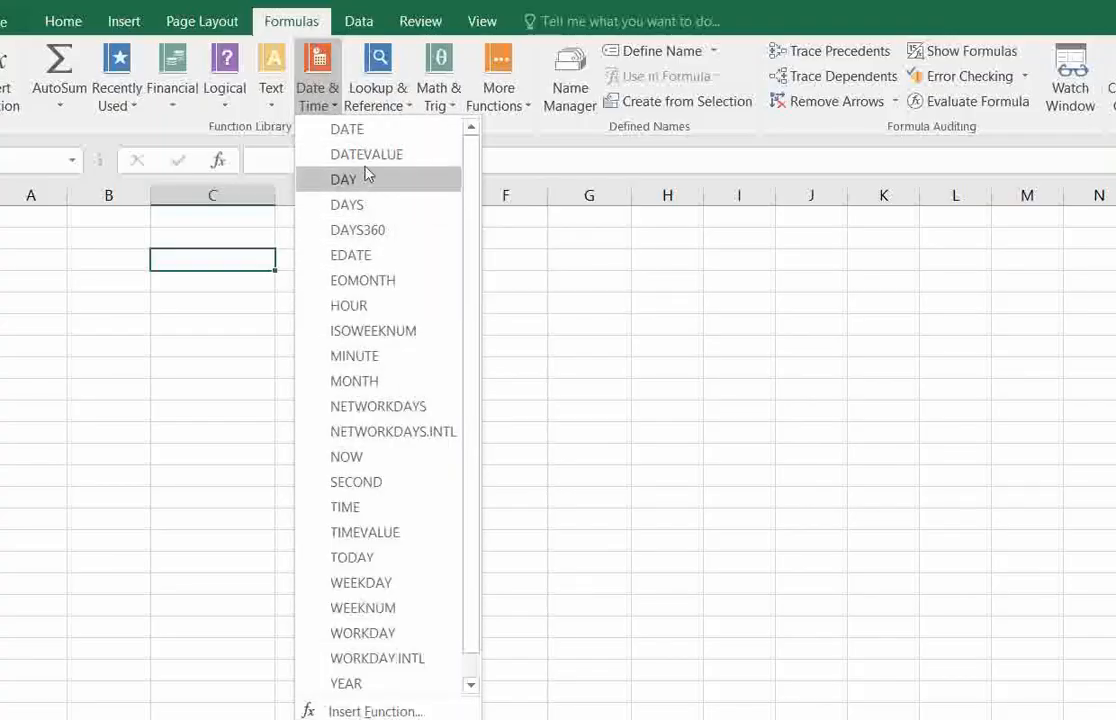
left_click(376, 158)
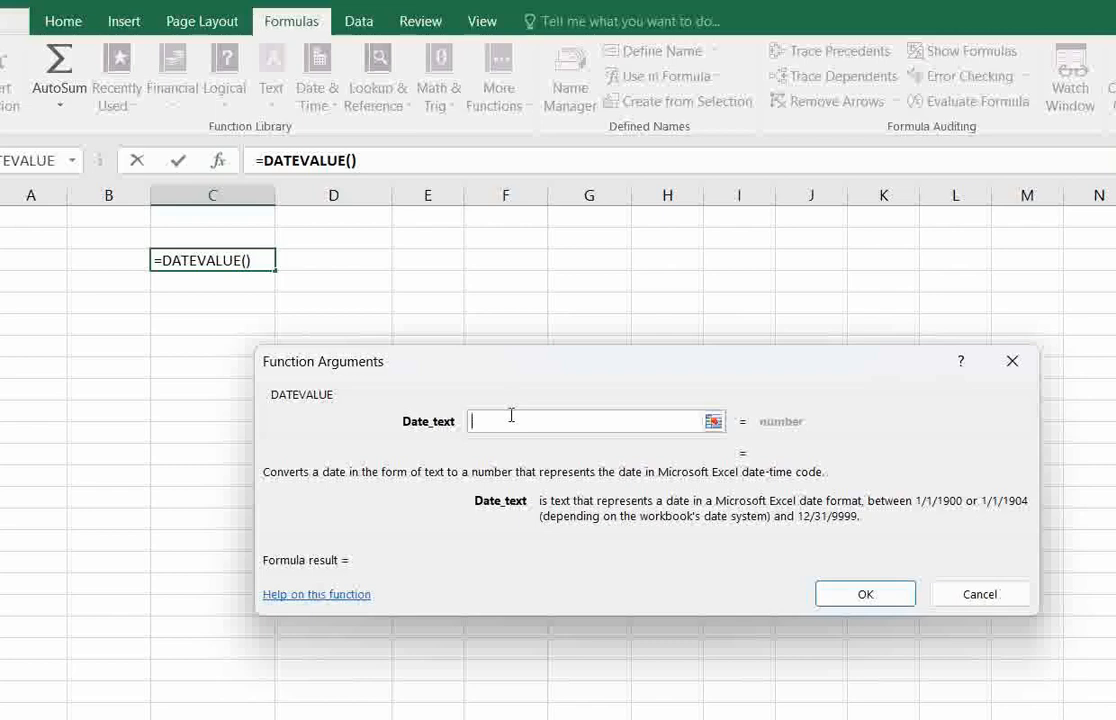
type("\"01/01/2008")
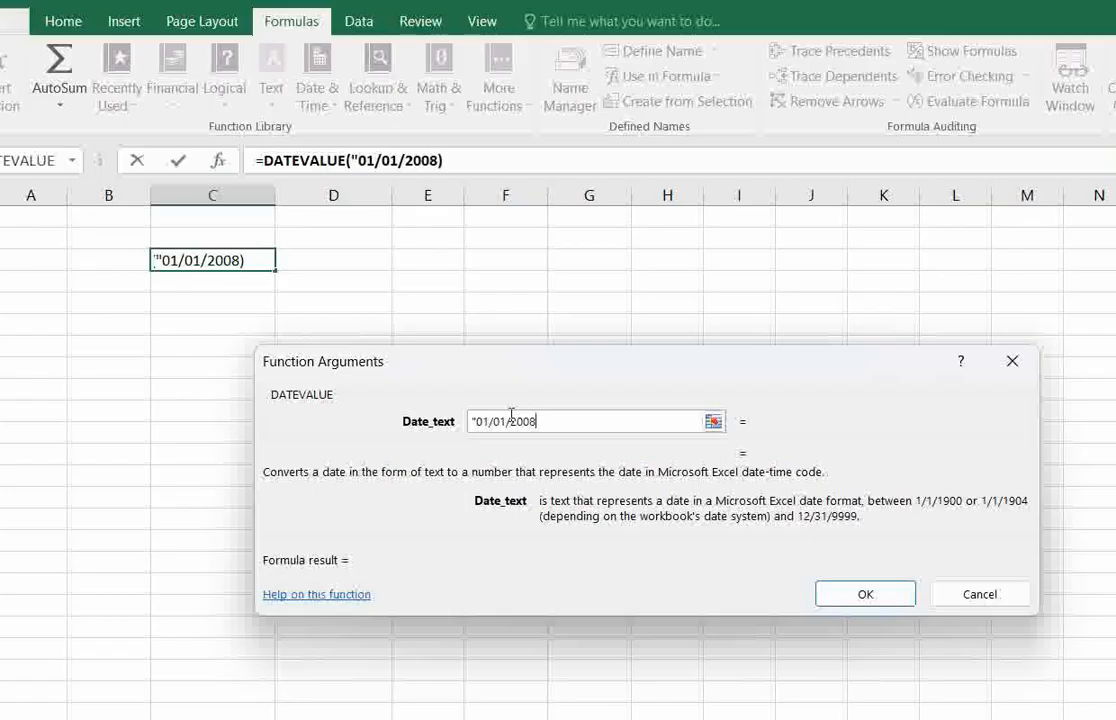
type("\"")
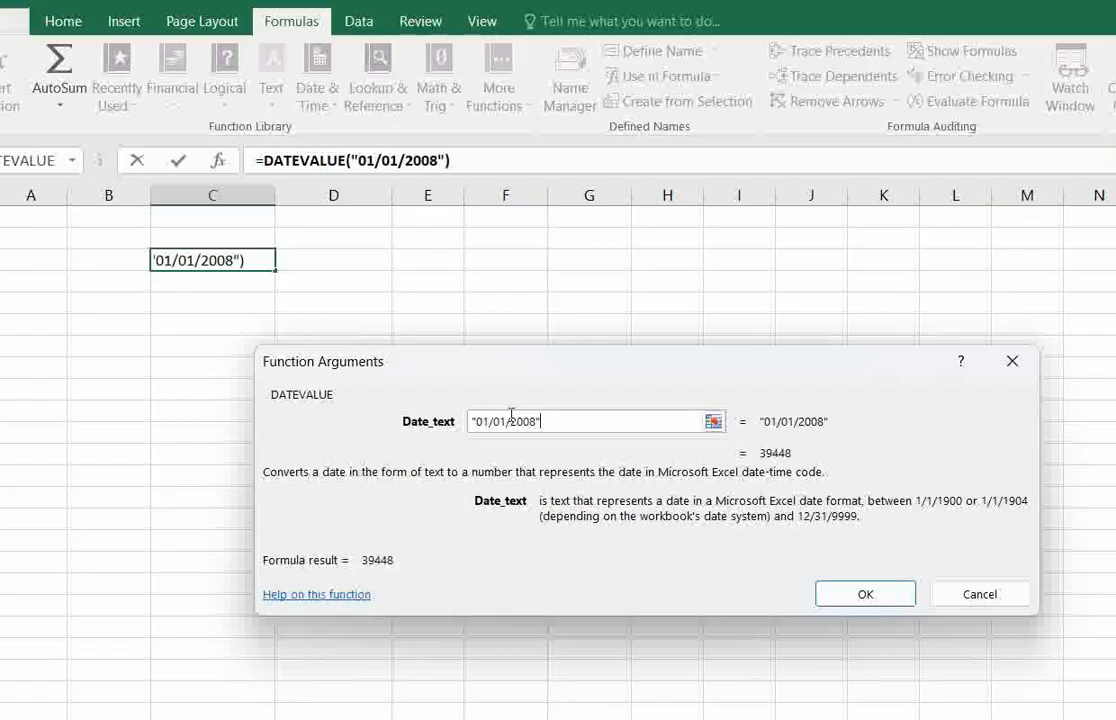
key("Return")
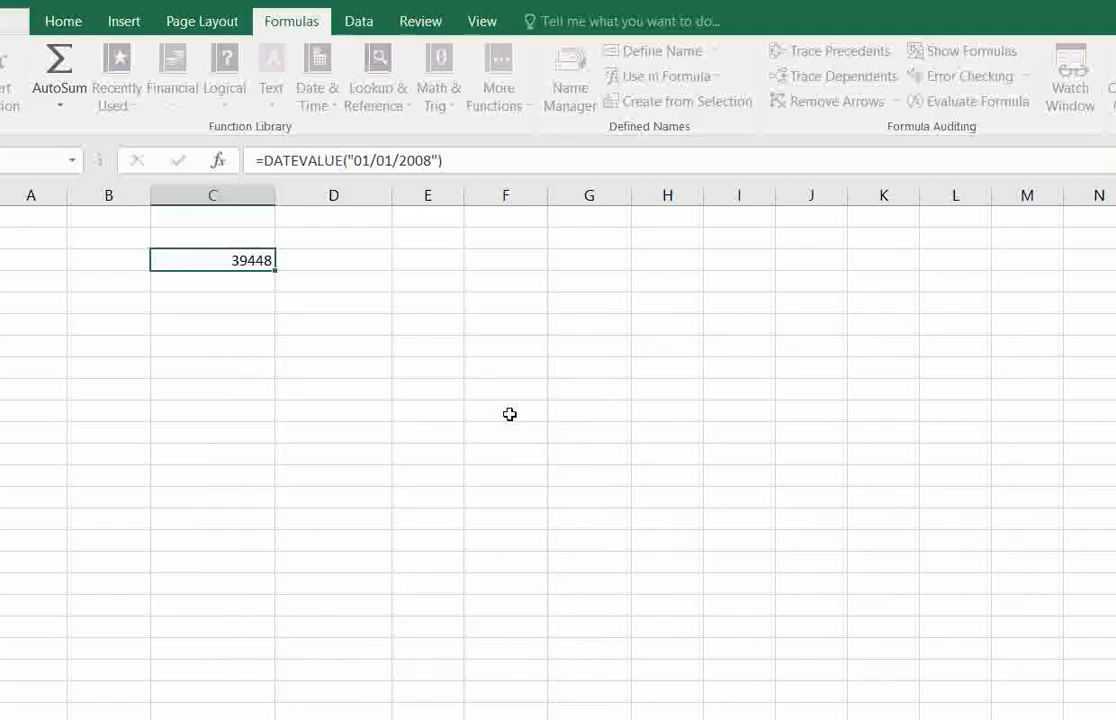
left_click(247, 281)
left_click(245, 259)
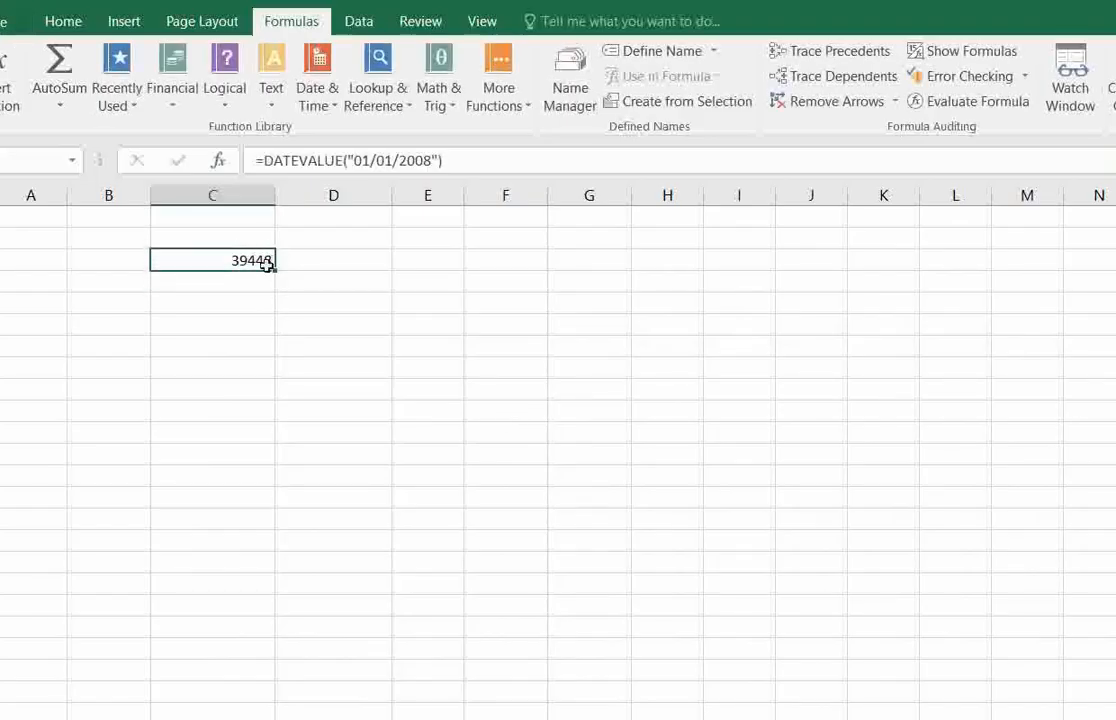
left_click(252, 279)
left_click(242, 259)
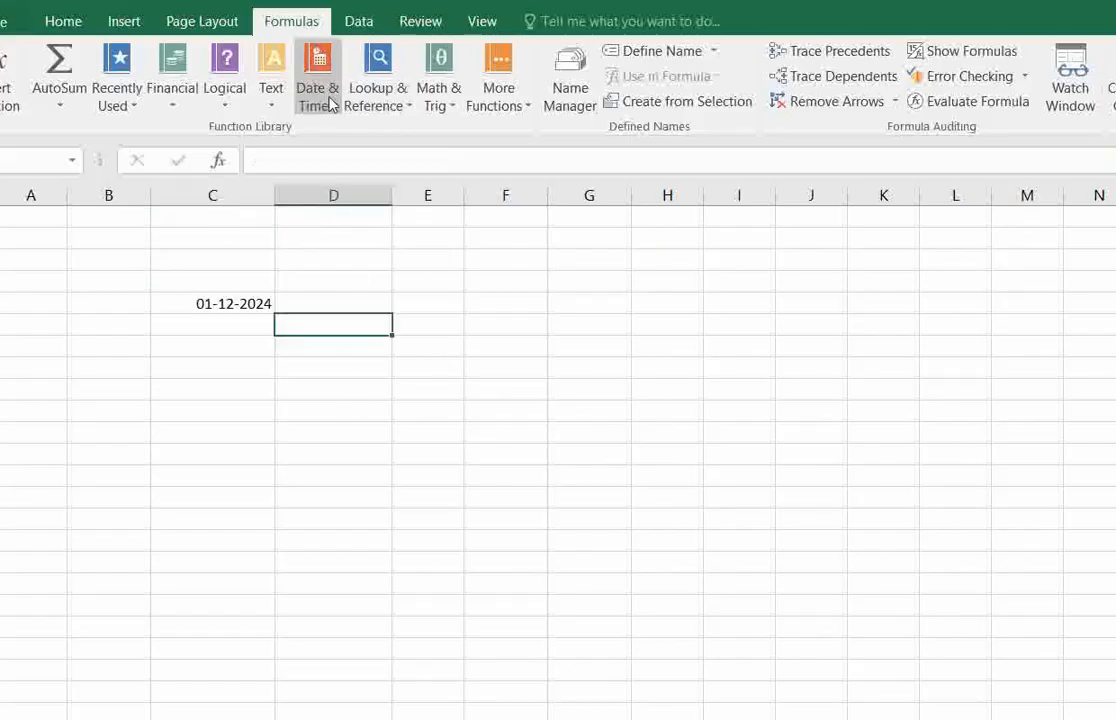
Enter a DAY formula in D5 that takes the date in C5 as its serial number.
left_click(330, 104)
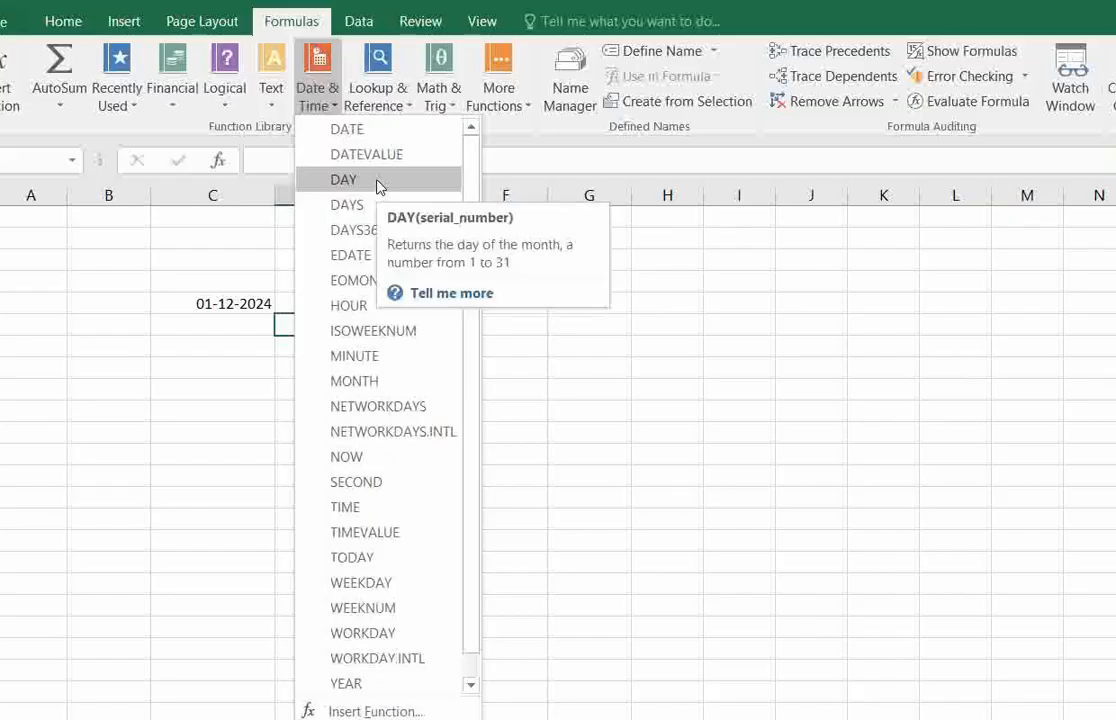
left_click(226, 305)
left_click(236, 300)
left_click(301, 306)
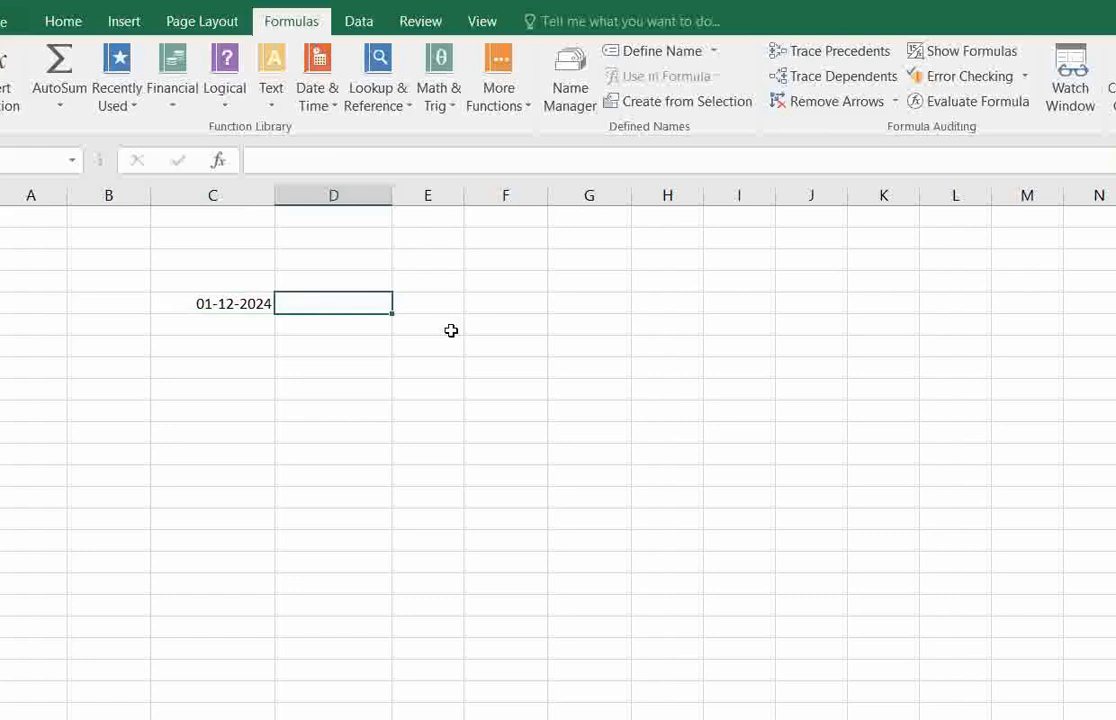
type("=")
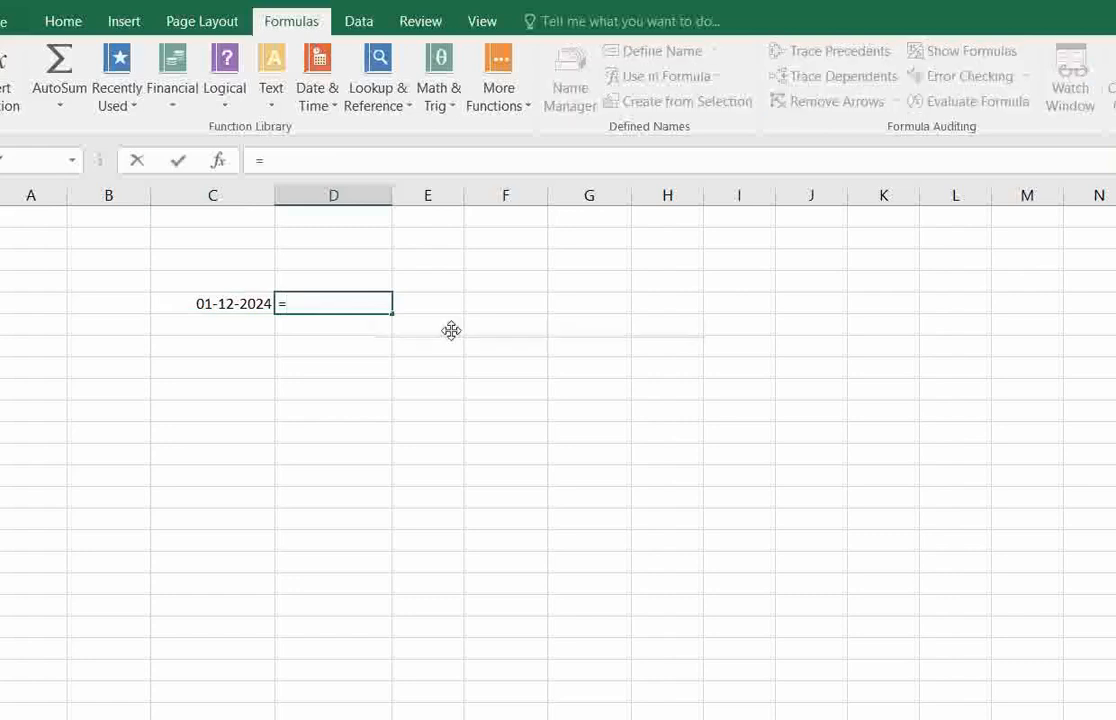
type("day(")
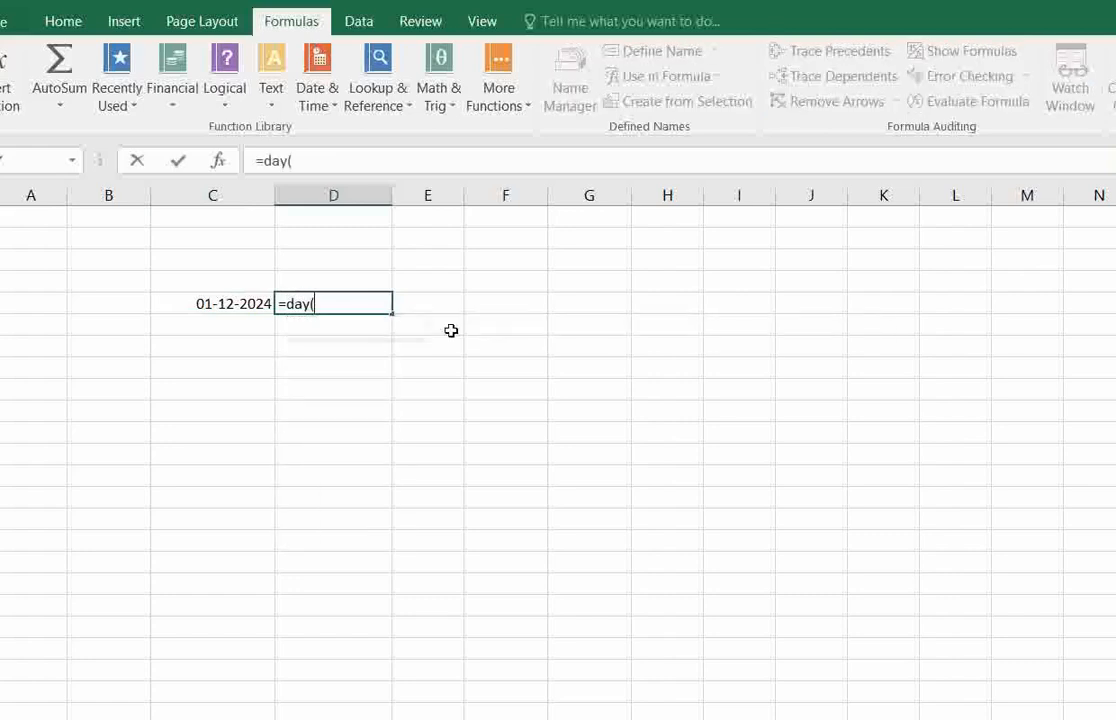
left_click(247, 298)
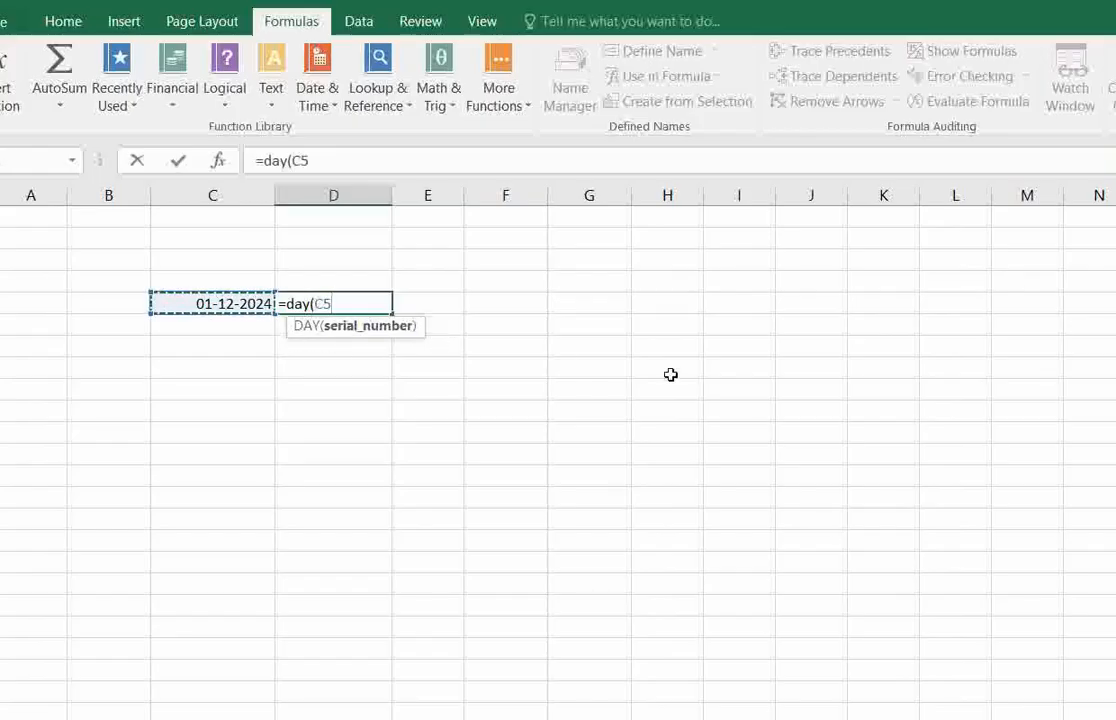
type(")")
key("Return")
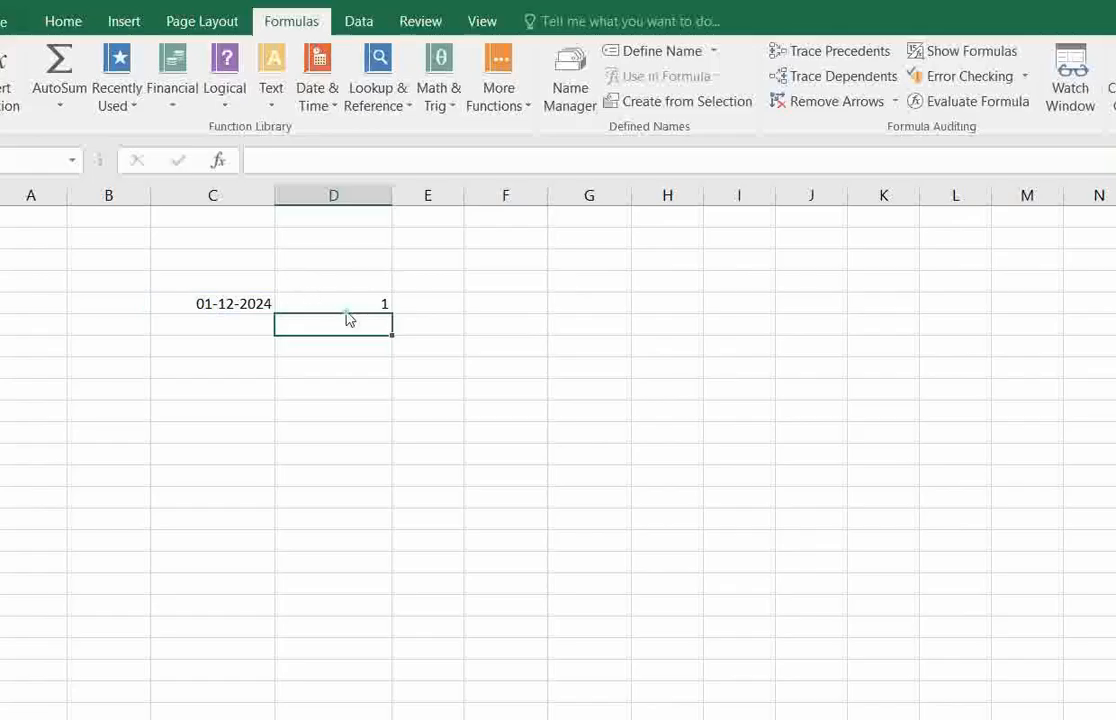
Change the date in C5 to 06/12/2024 and check the DAY formula beside it.
left_click(340, 300)
left_click(247, 294)
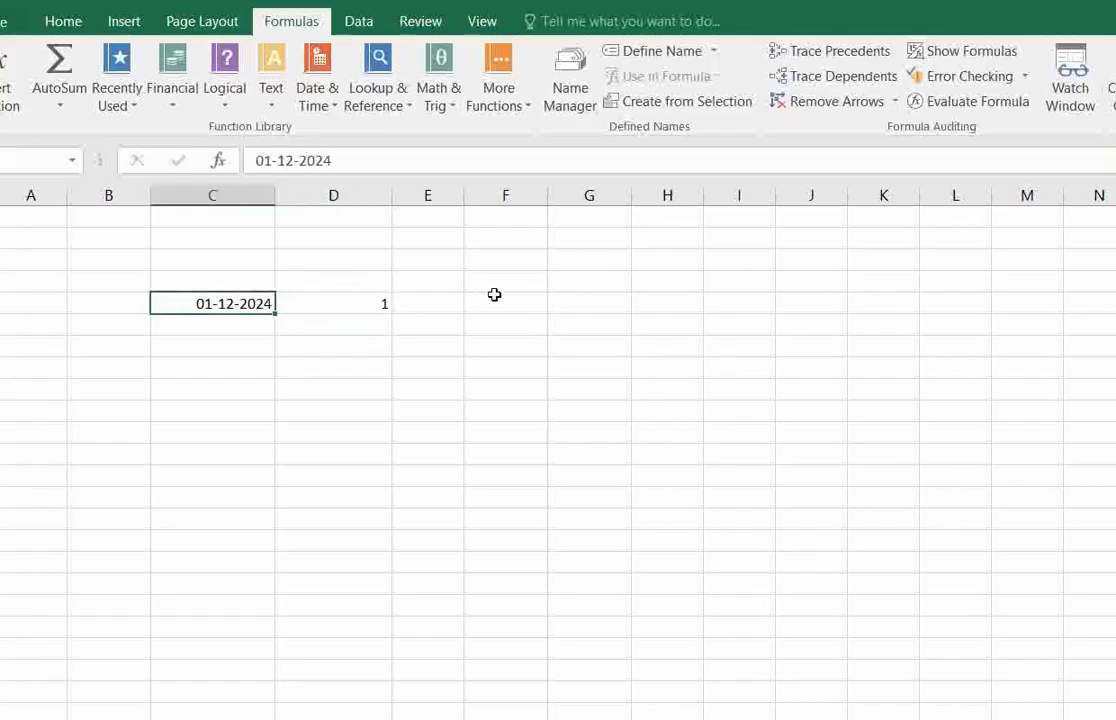
type("06/")
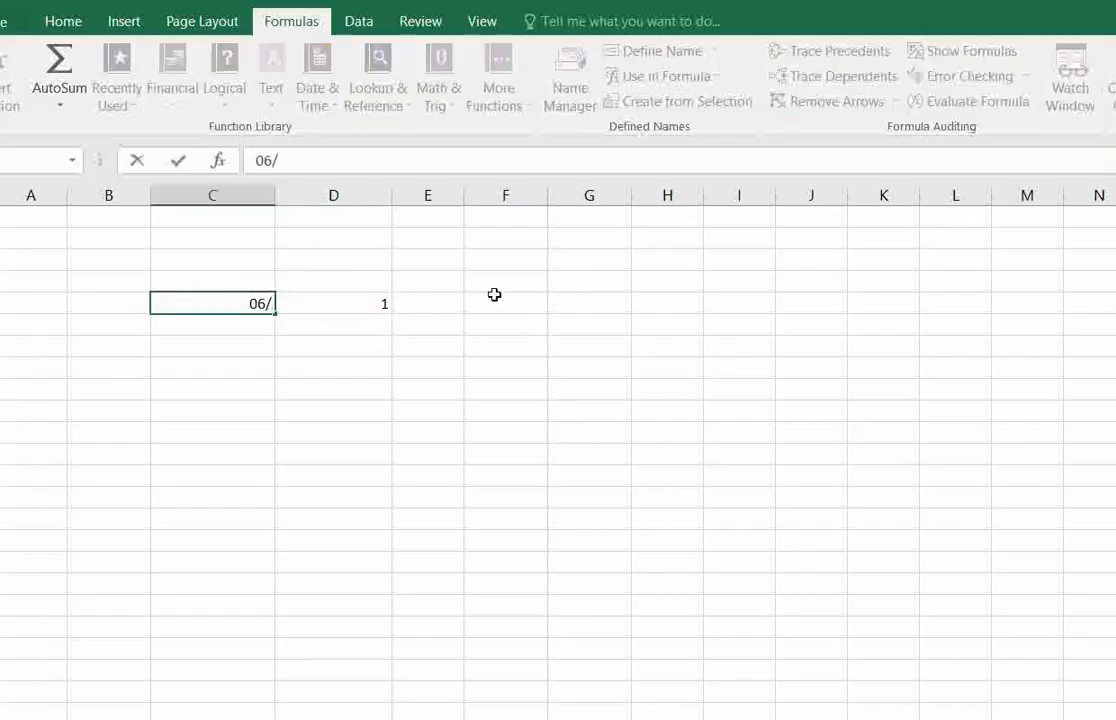
type("12/2024")
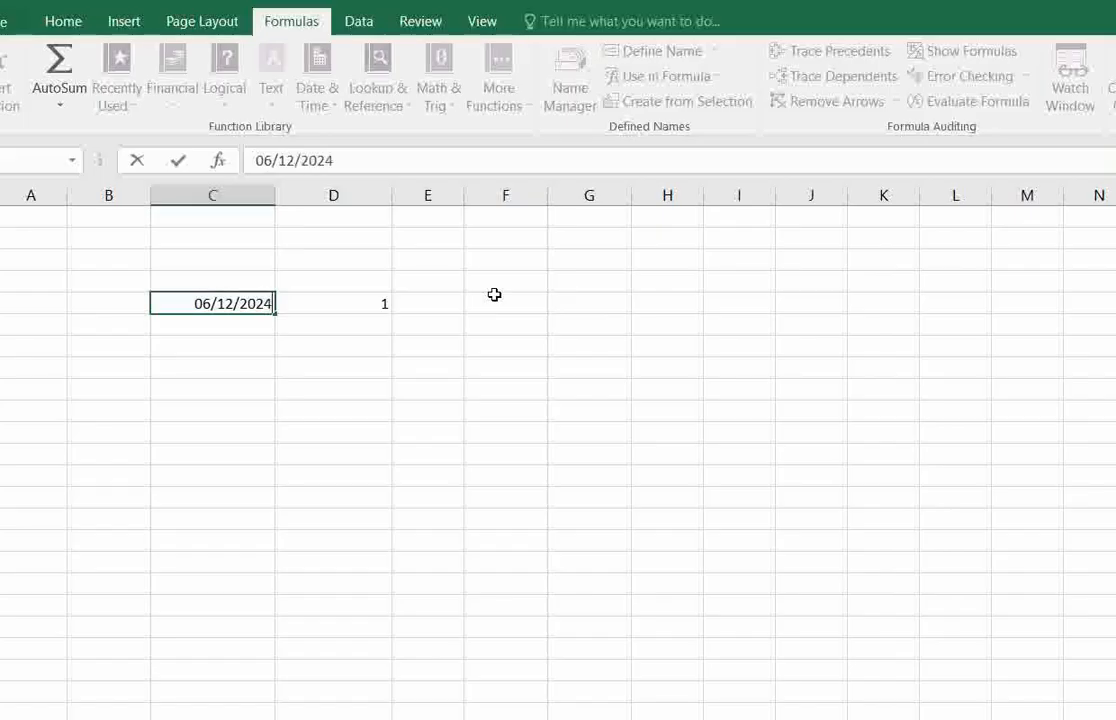
key("Return")
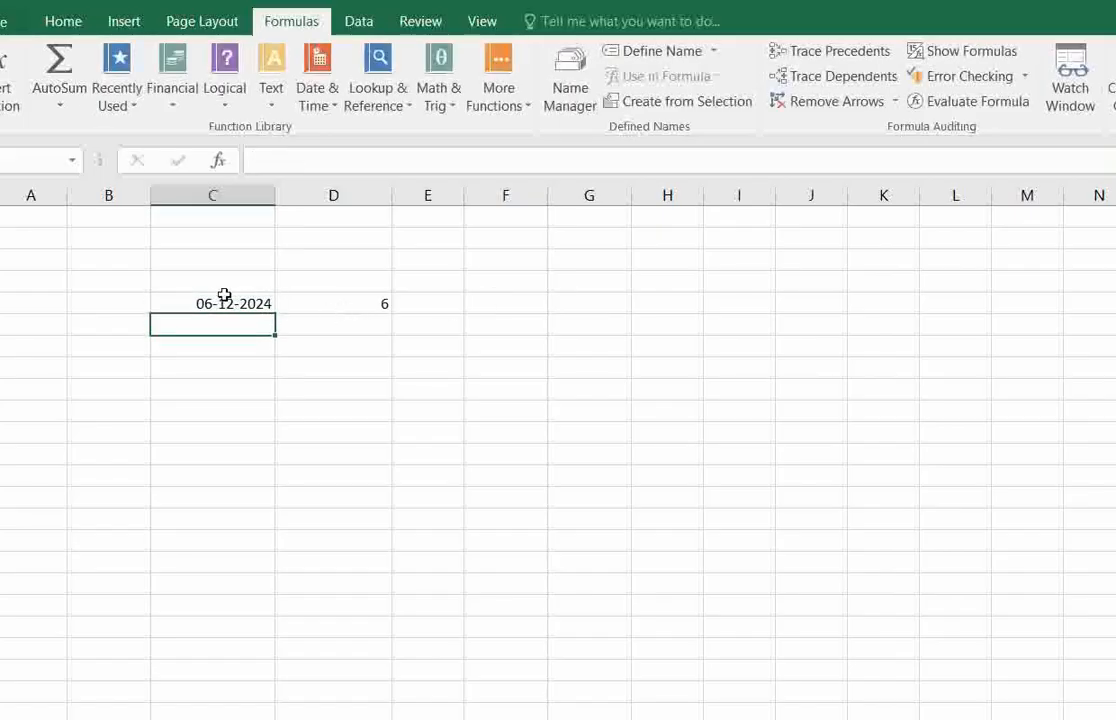
left_click(251, 307)
left_click_drag(251, 307, 341, 304)
left_click(341, 304)
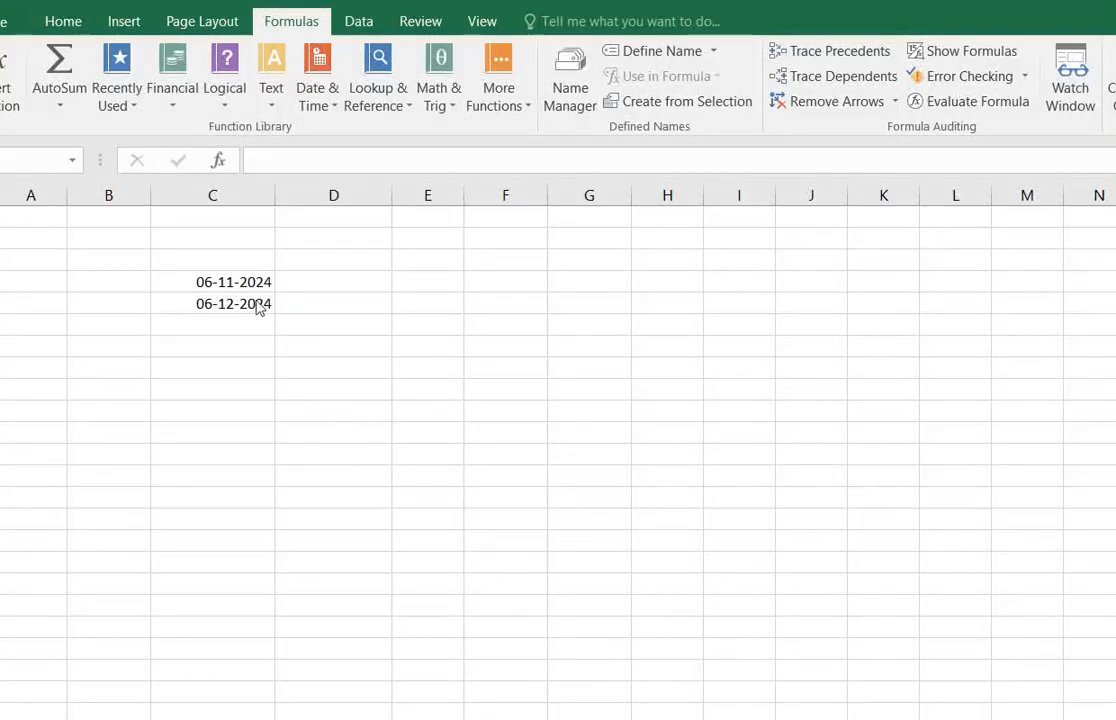
Look up the description of the DAYS function, then select D4 beside the 06-11-2024 date.
left_click(305, 320)
left_click(344, 276)
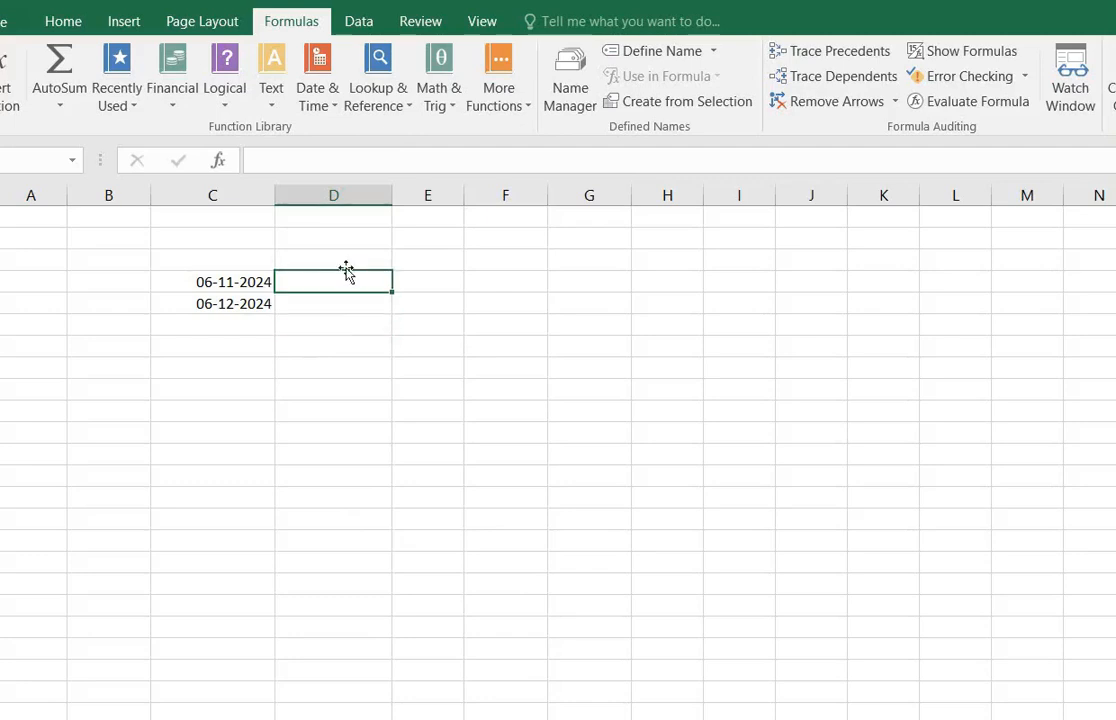
left_click(318, 97)
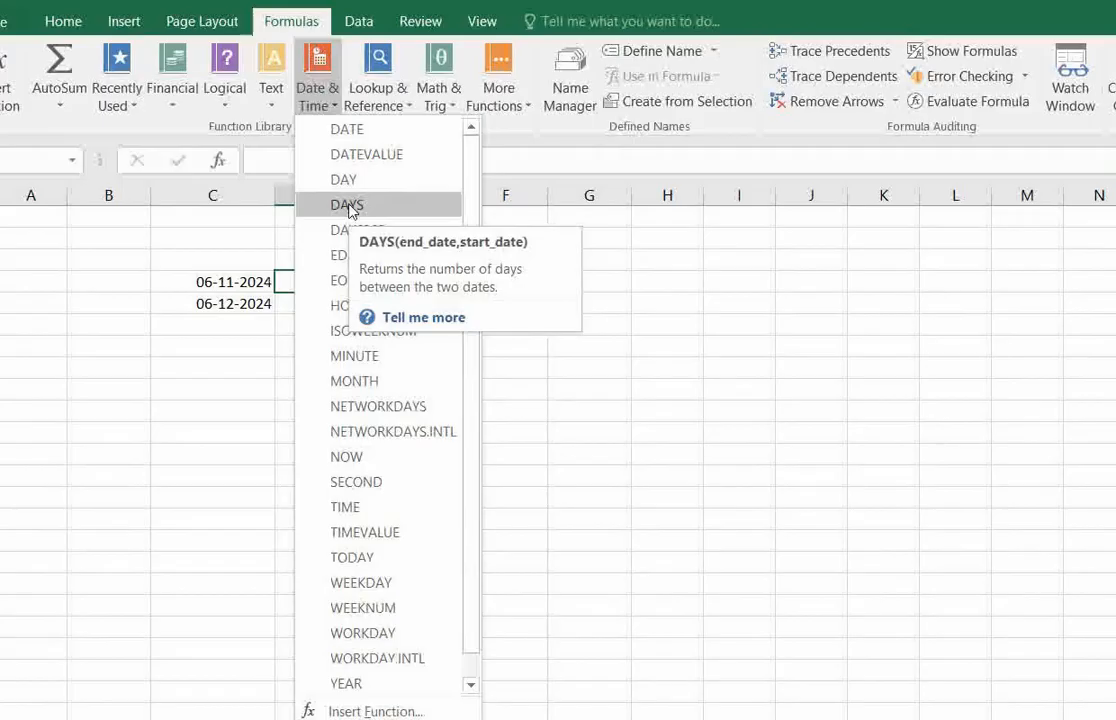
left_click(629, 354)
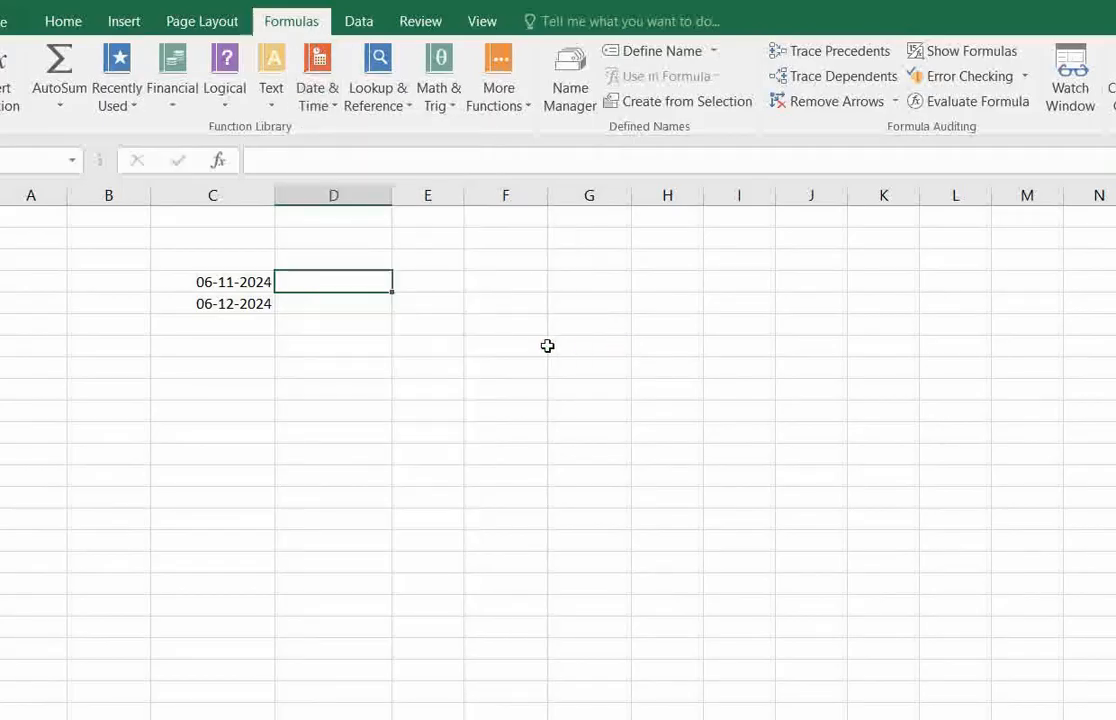
left_click(375, 309)
left_click(371, 284)
left_click(371, 304)
left_click(373, 279)
Enter a DAYS formula in D4 with C5 as the end date and C4 as the start date.
type("=")
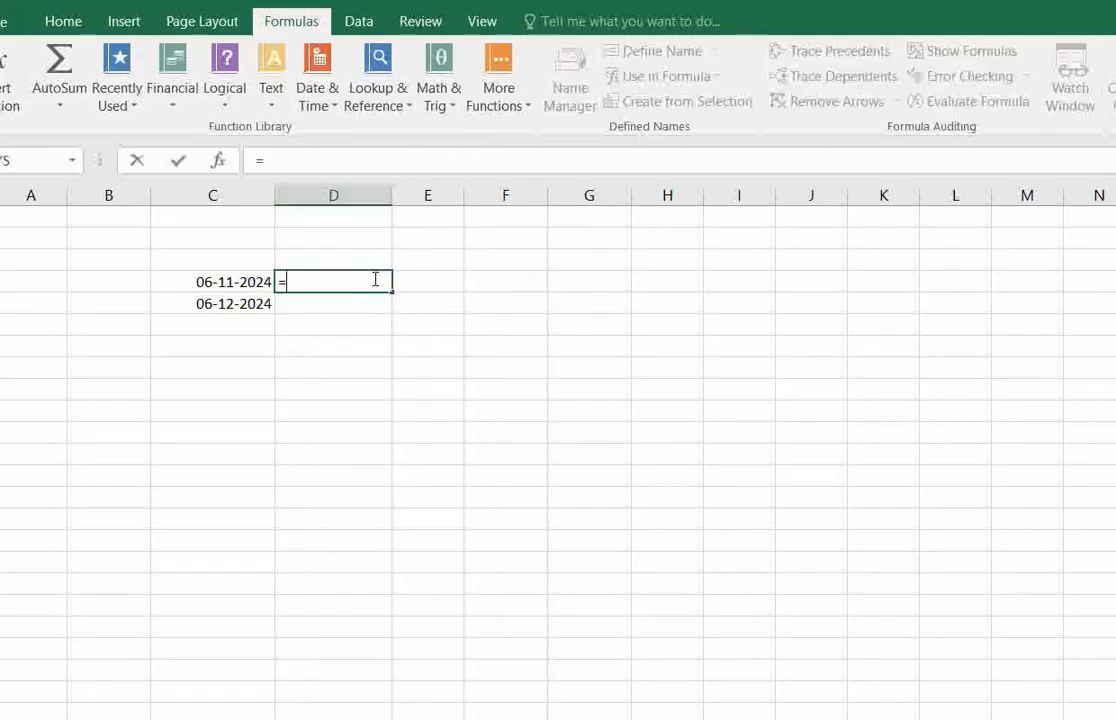
type("days(")
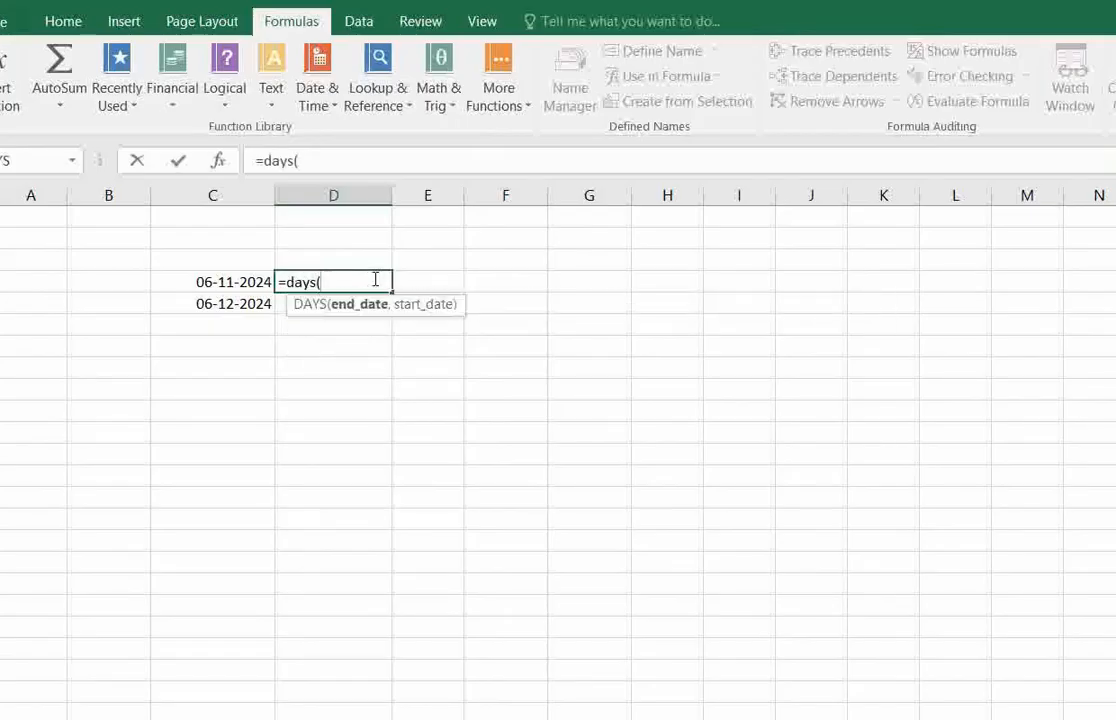
left_click(247, 303)
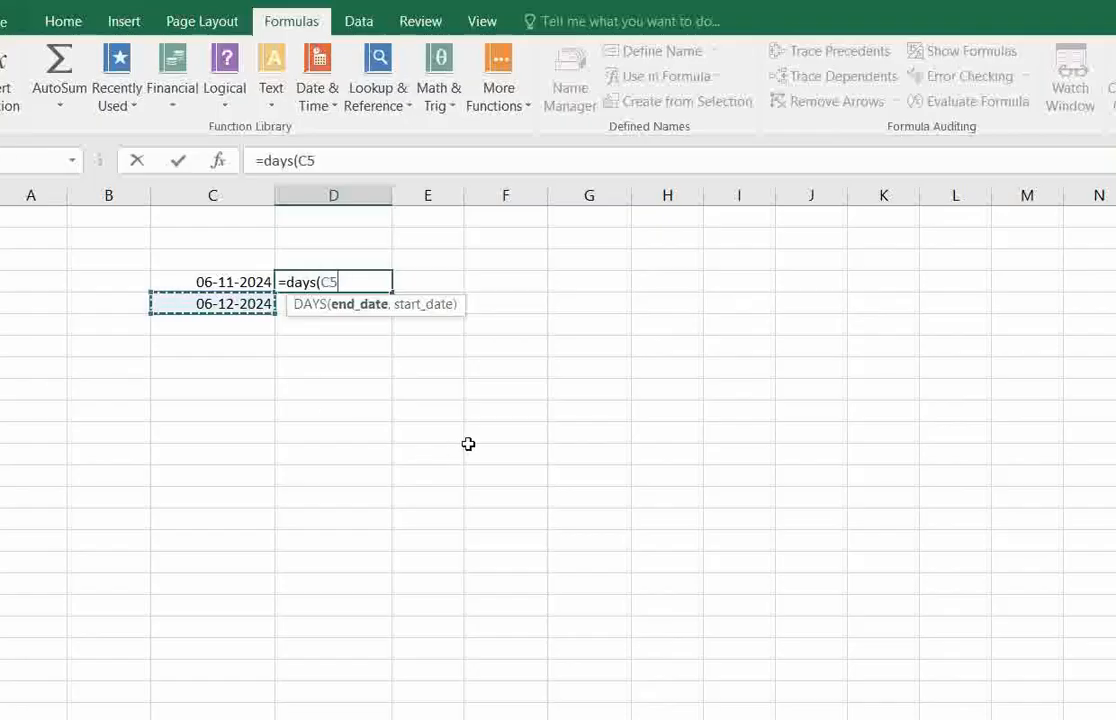
type(",")
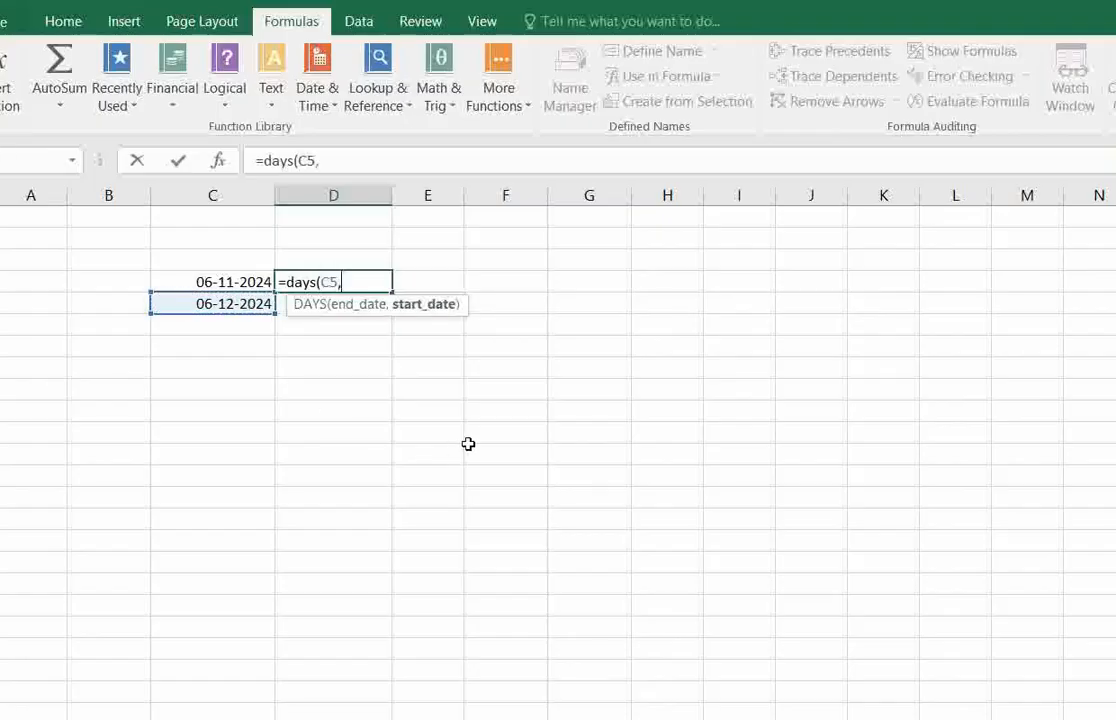
left_click(237, 281)
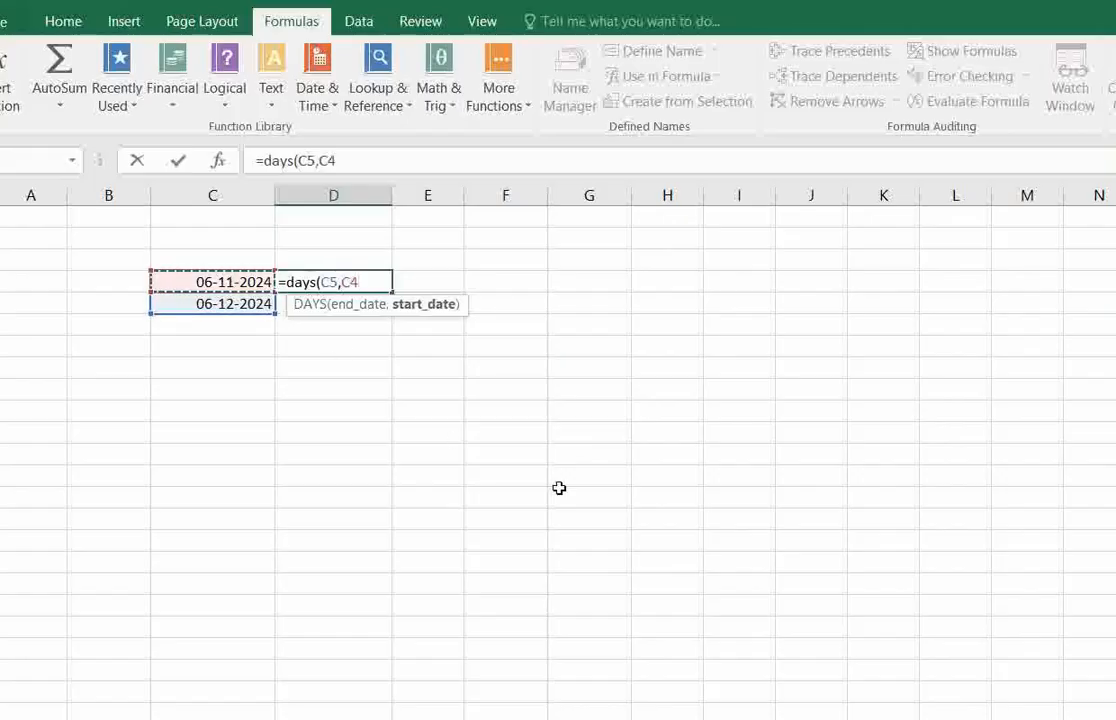
type(")")
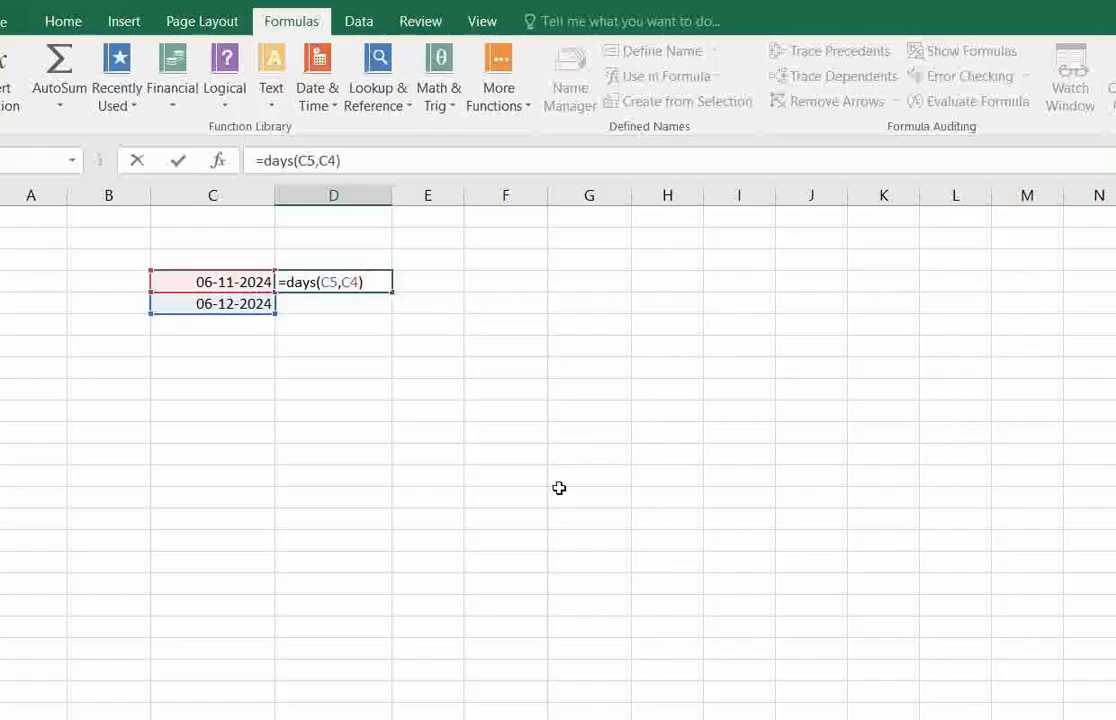
key("Return")
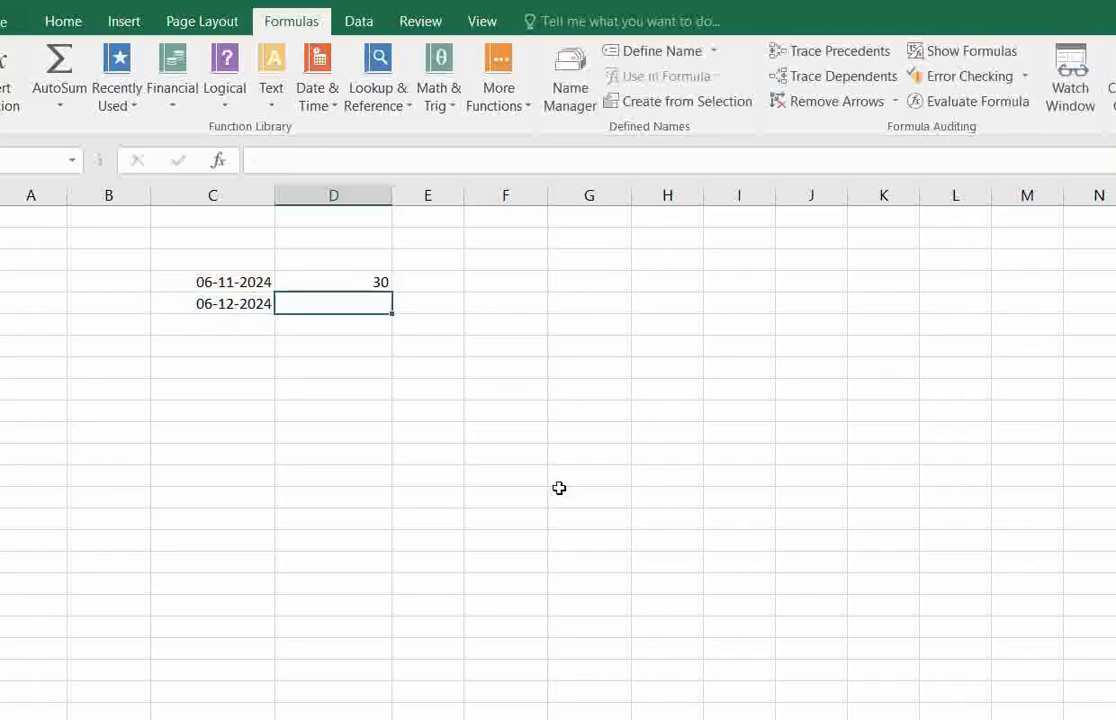
left_click(234, 282)
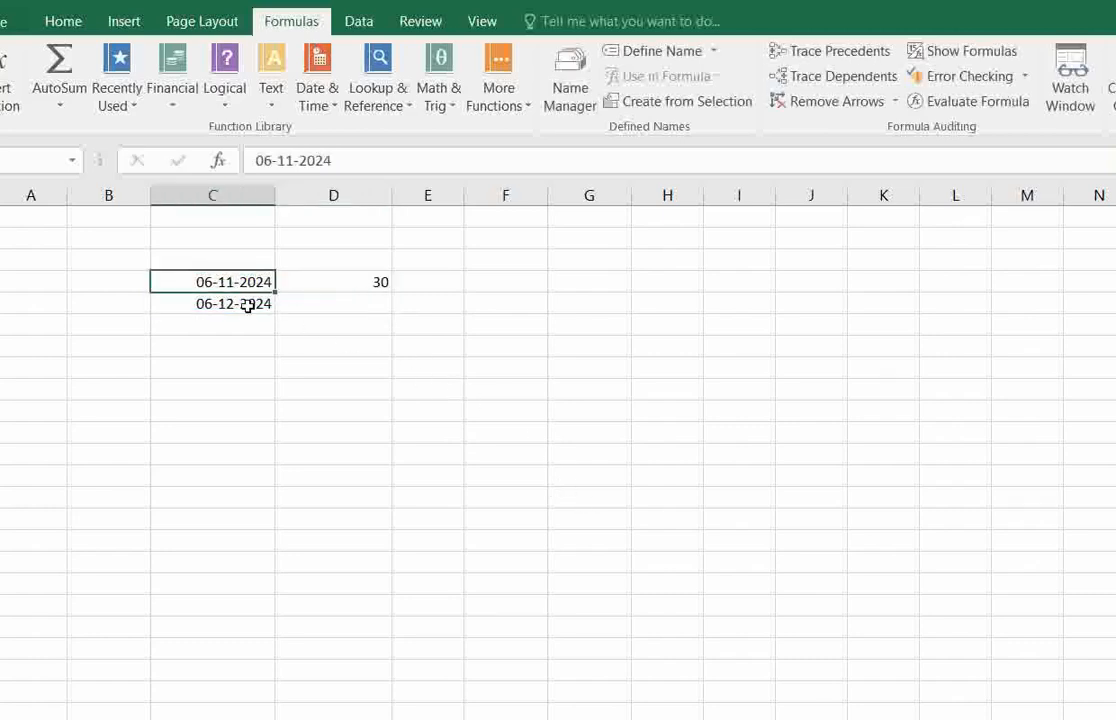
left_click(222, 302)
left_click(368, 282)
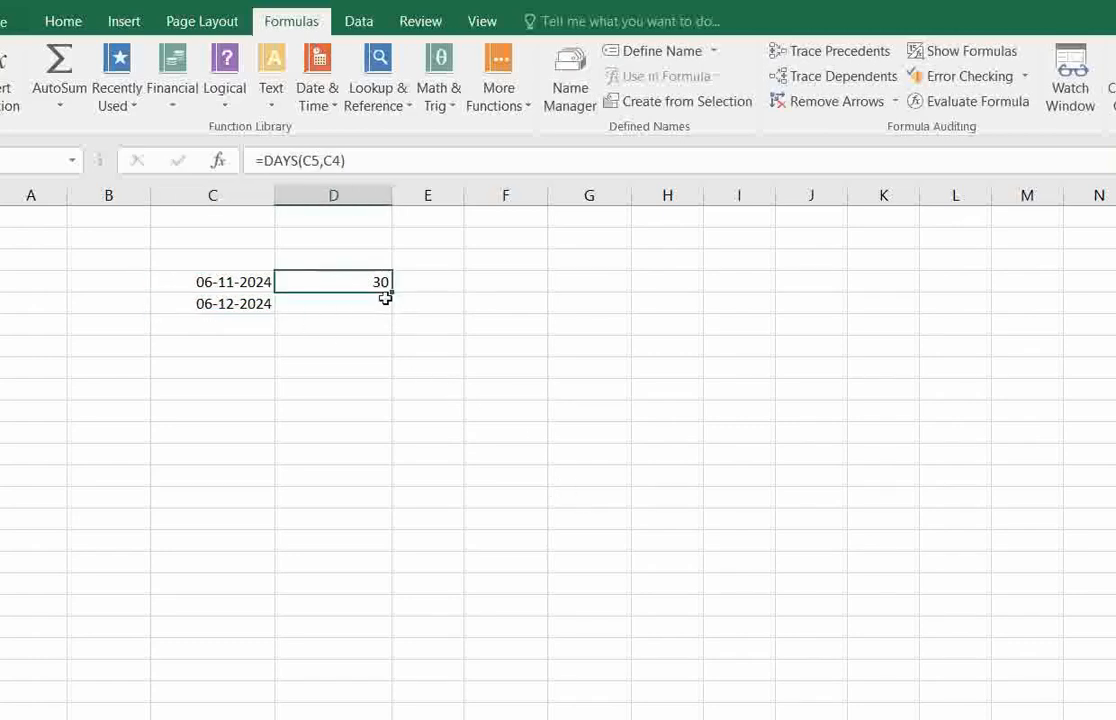
Change the month of the start date in C4 to 10.
left_click(249, 281)
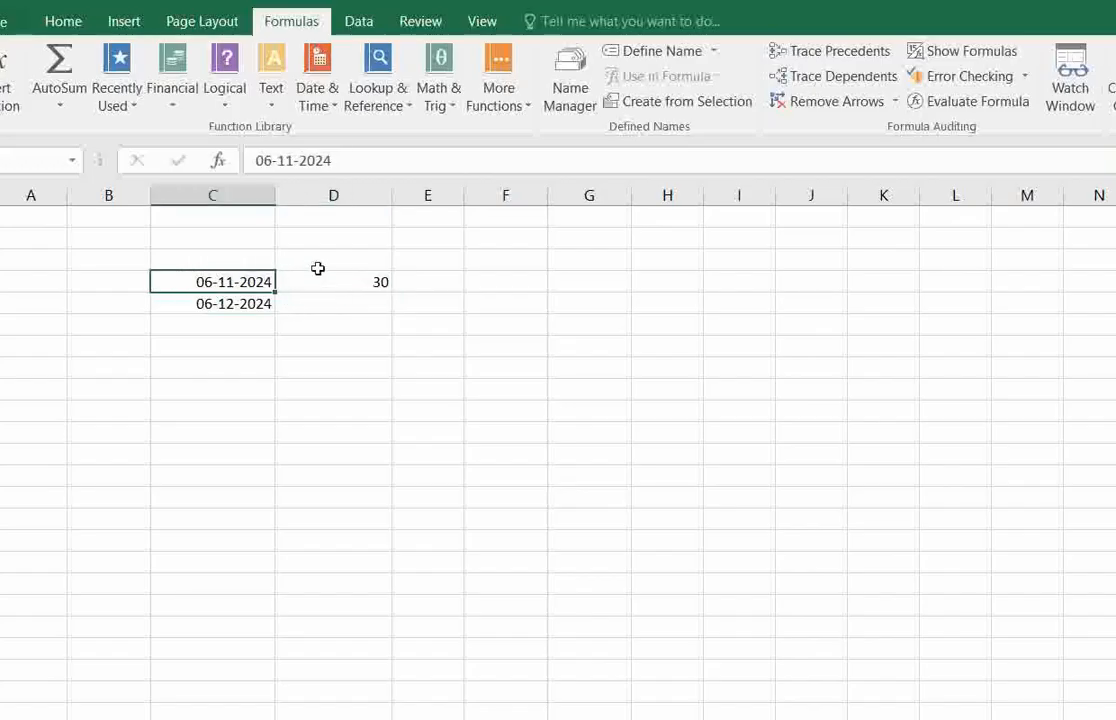
left_click(285, 160)
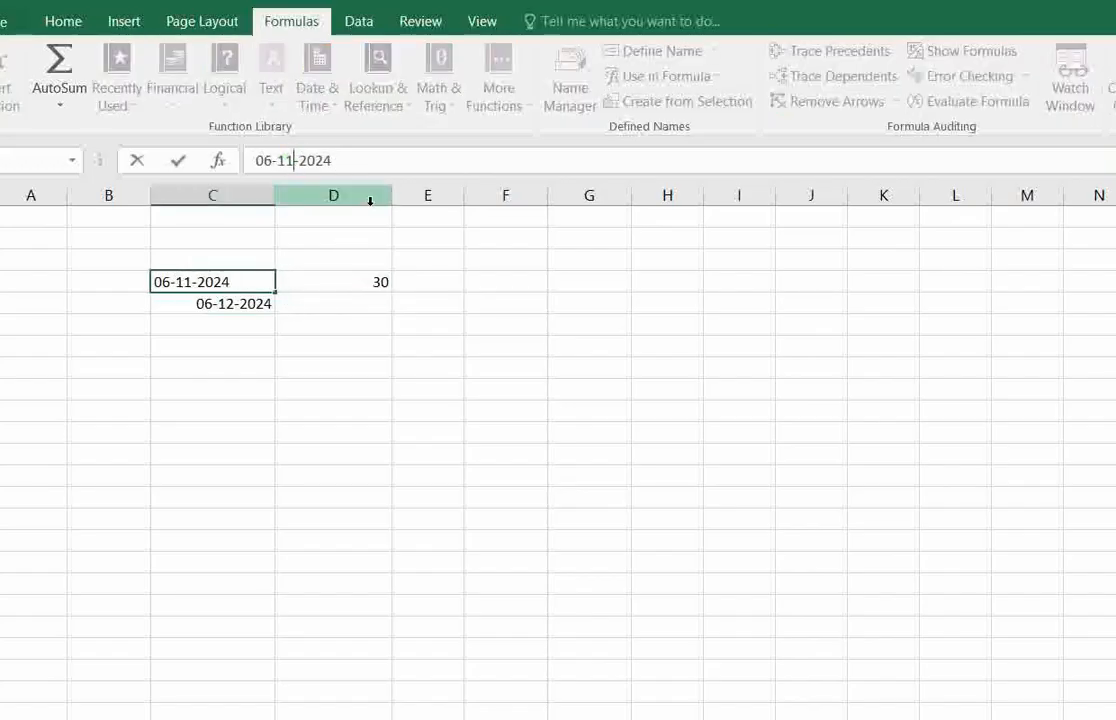
key("BackSpace")
type("0")
key("Return")
left_click(229, 281)
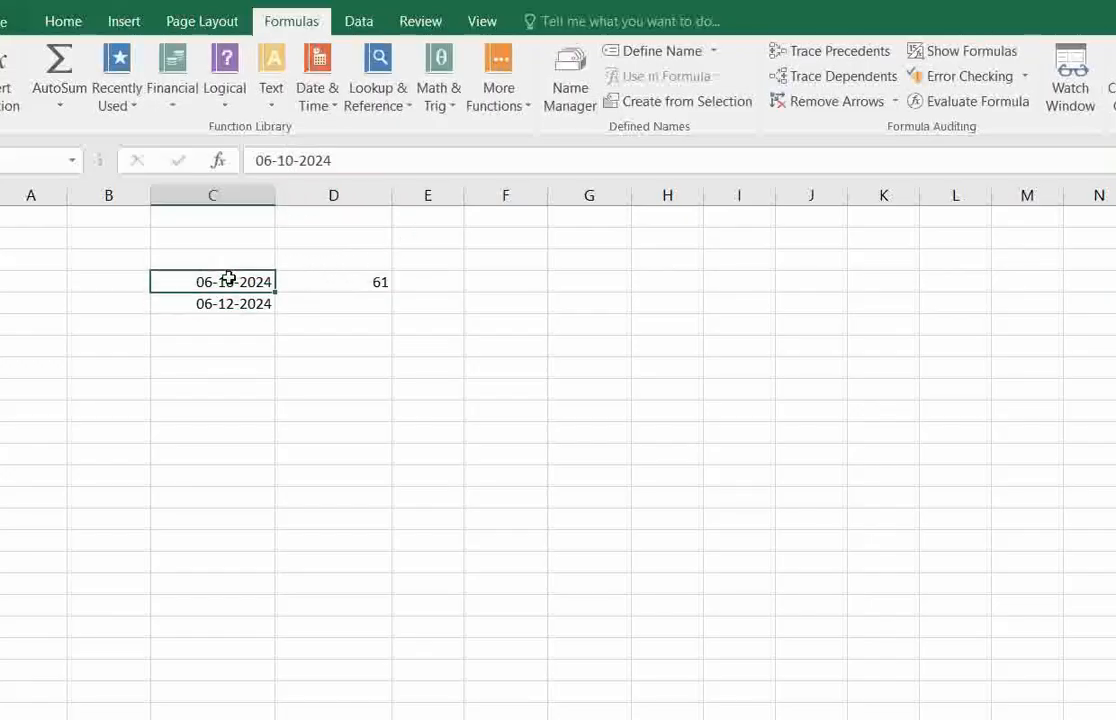
Change the year of the start date in C4 to 2023.
left_click(291, 161)
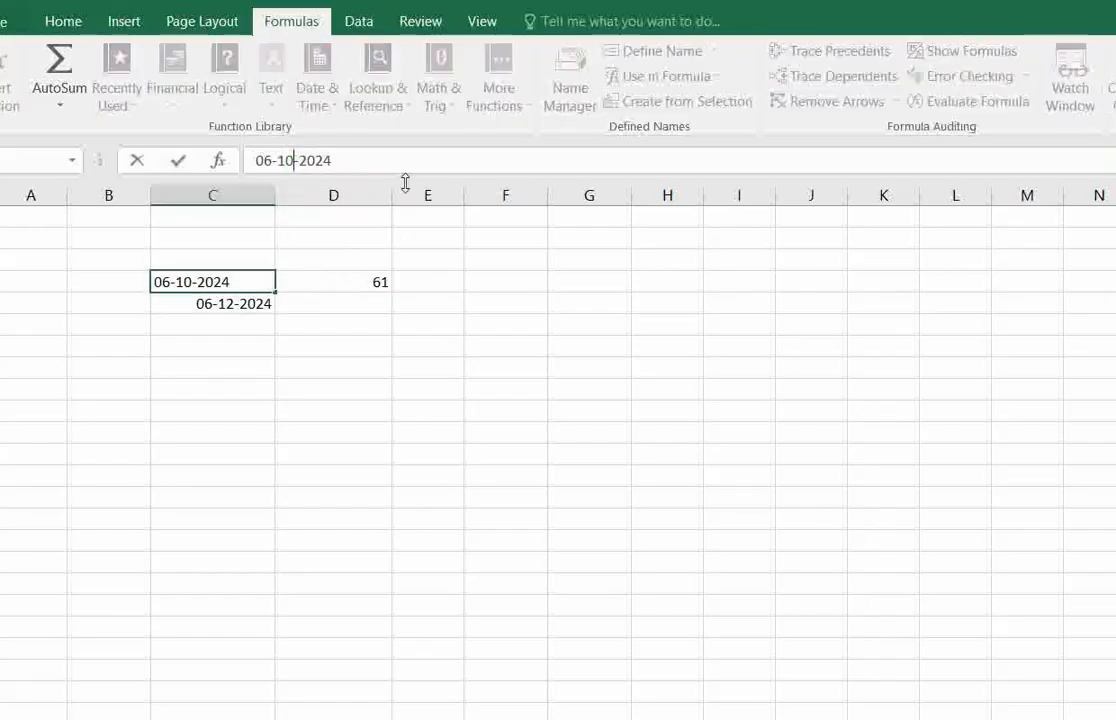
left_click(259, 307)
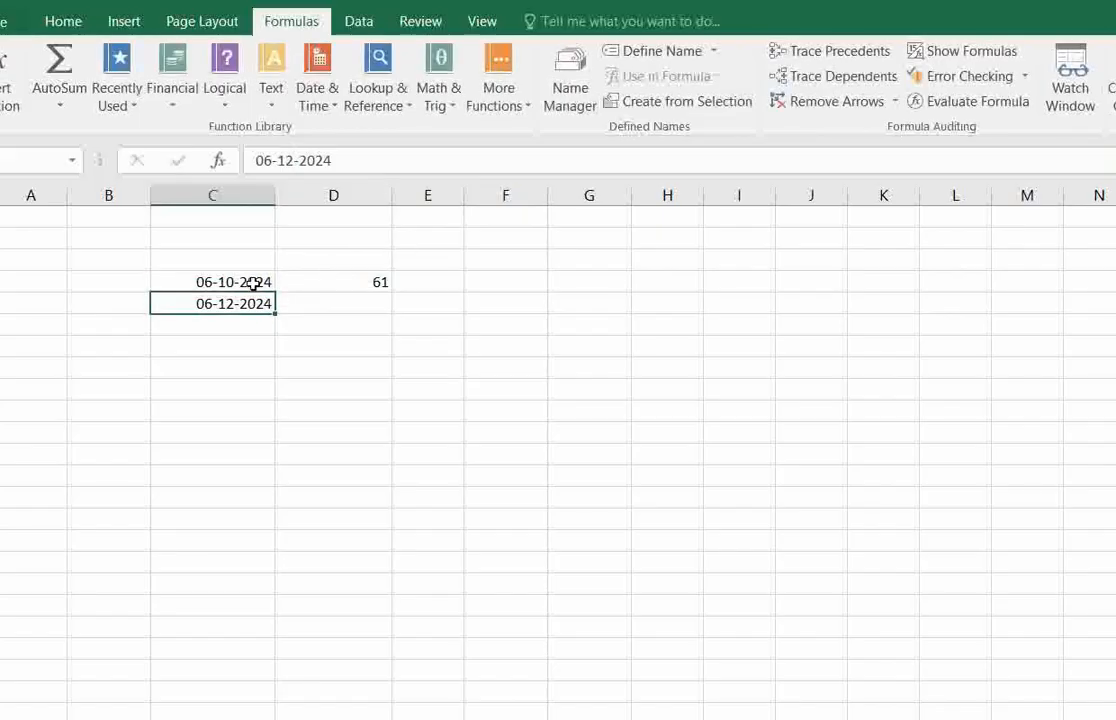
left_click(256, 281)
left_click(357, 162)
key("BackSpace")
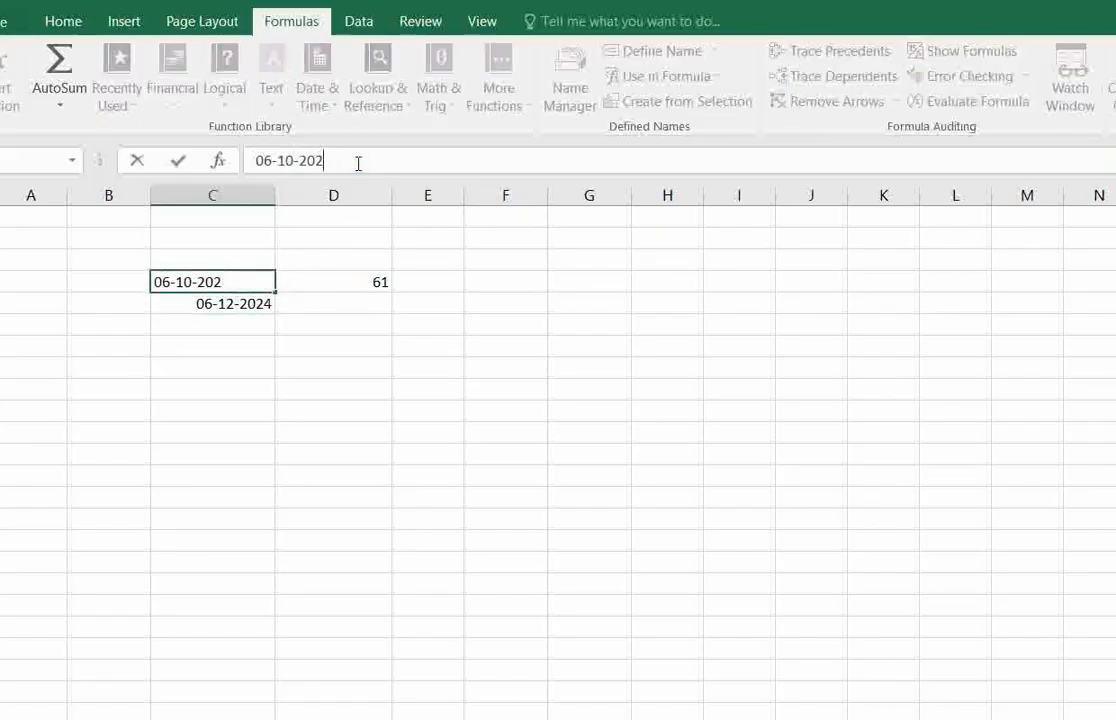
type("3")
key("Return")
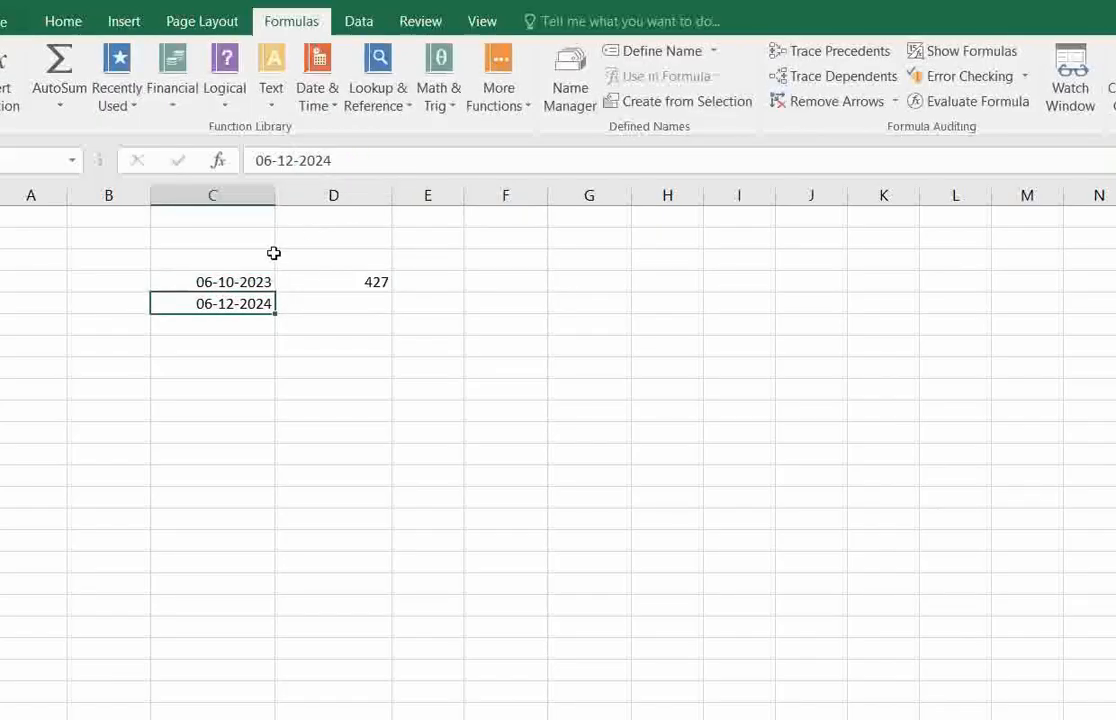
Change the month of the start date in C4 to 12 and check the DAYS formula in D4.
left_click(215, 282)
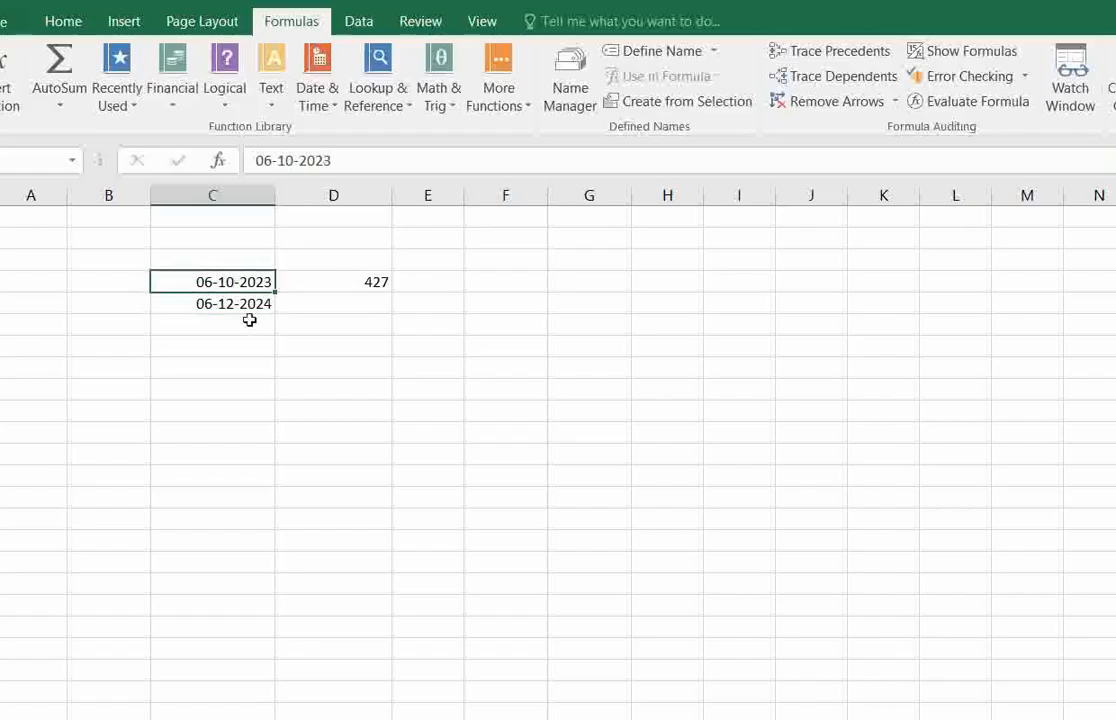
double_click(290, 162)
key("BackSpace")
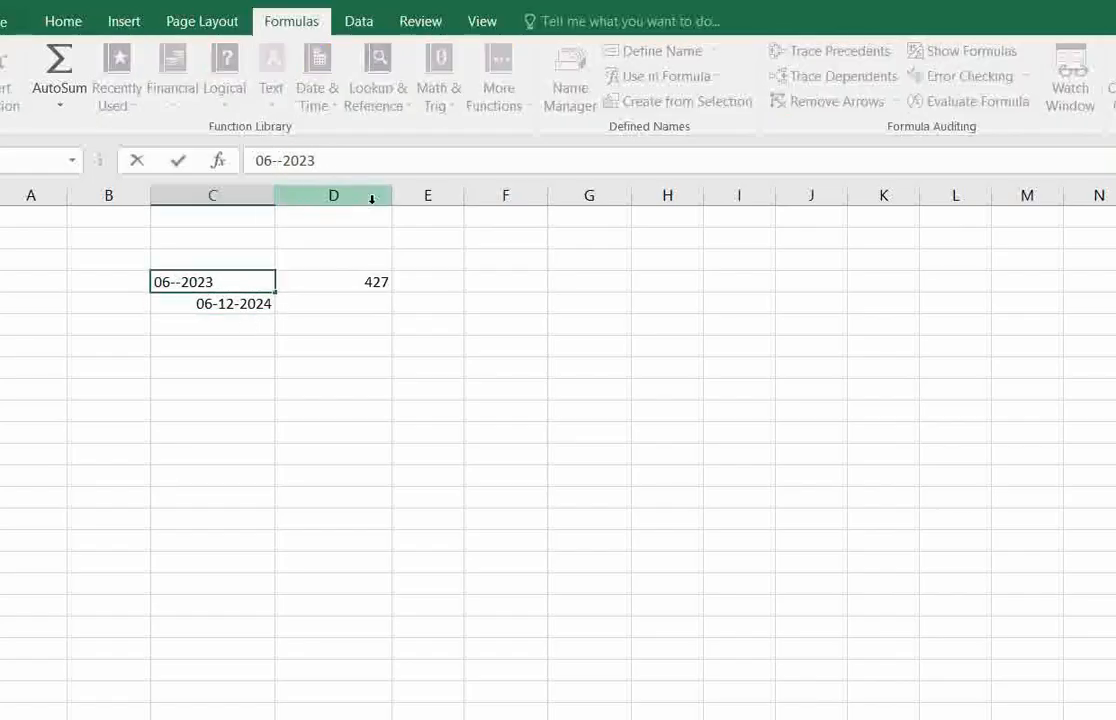
type("12")
key("Return")
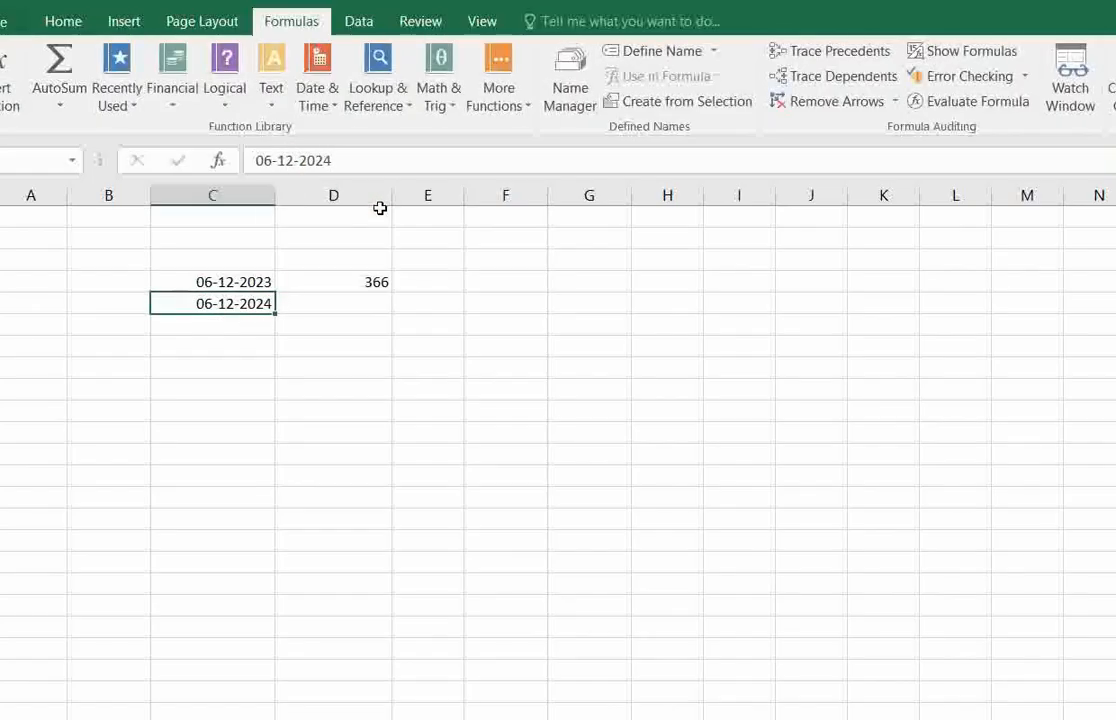
left_click(239, 280)
left_click(389, 280)
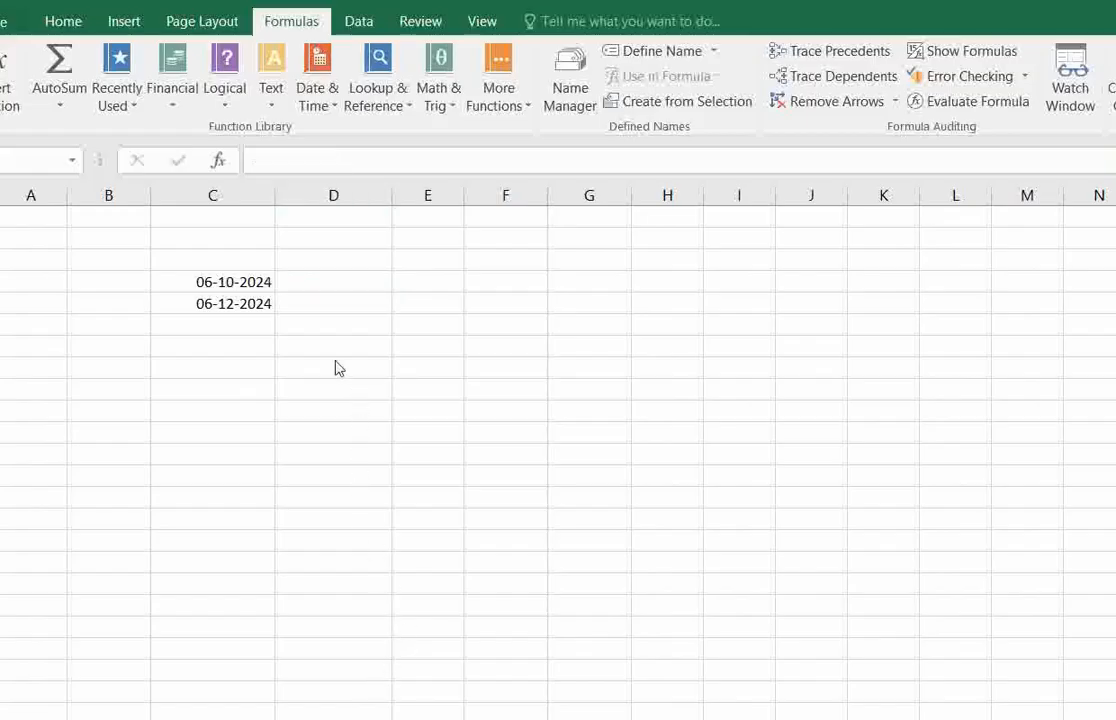
Enter a DAYS360 formula in D4 with C4 as the start date and C5 as the end date.
left_click(338, 282)
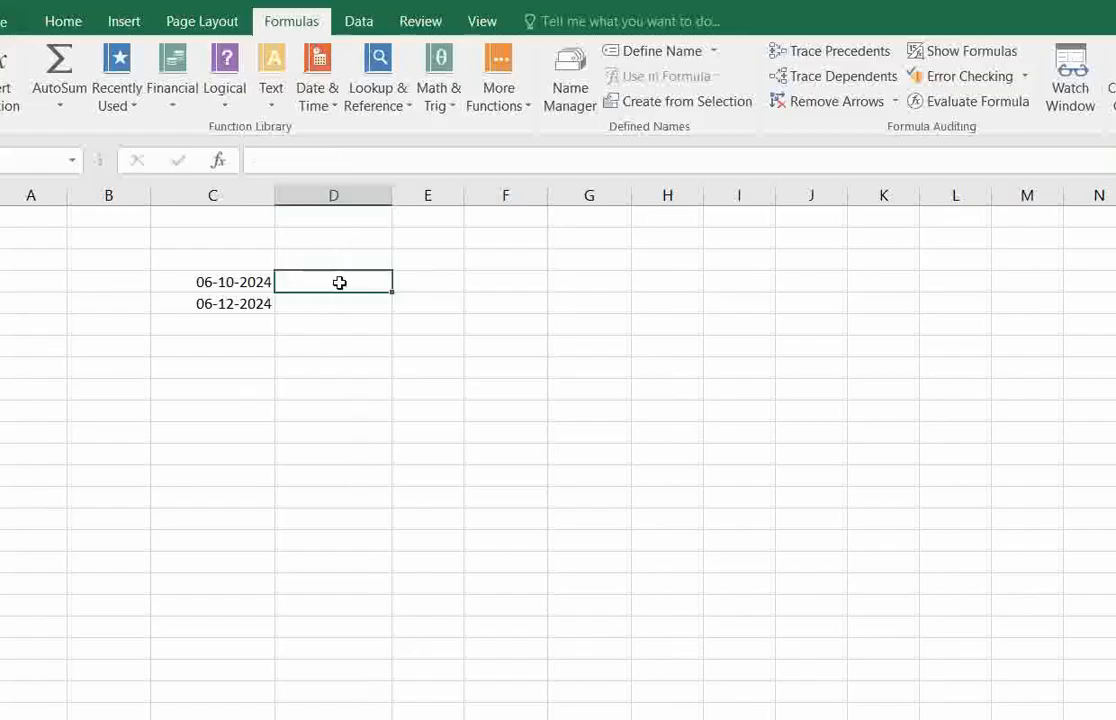
left_click(330, 100)
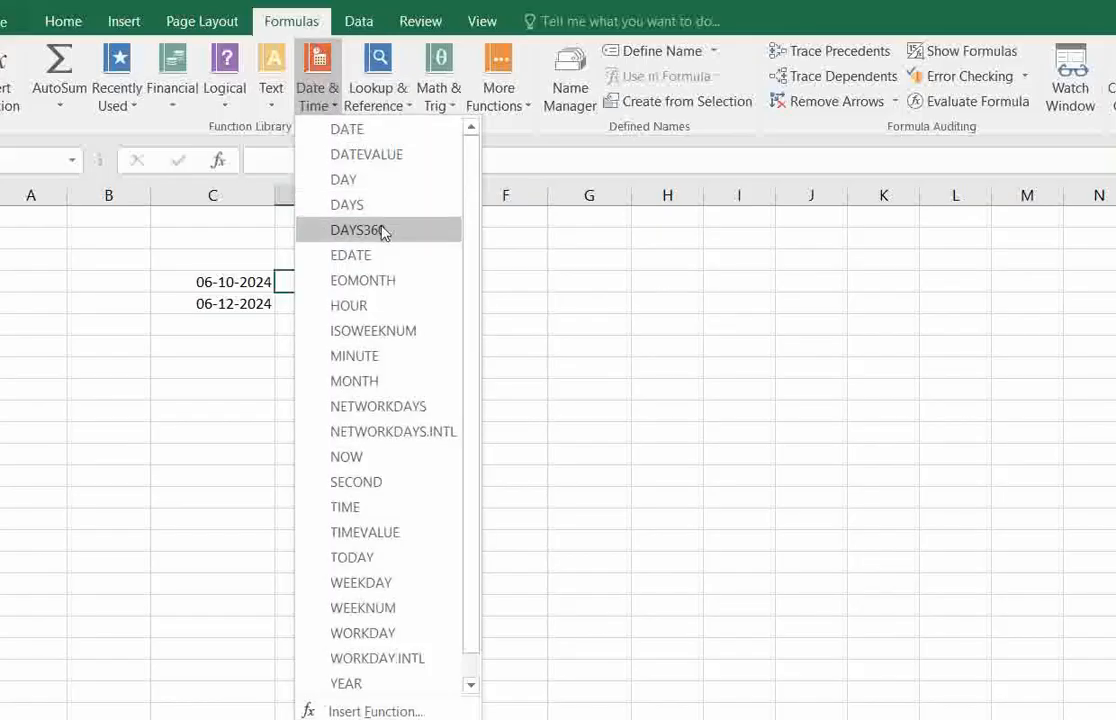
left_click(530, 441)
type("=")
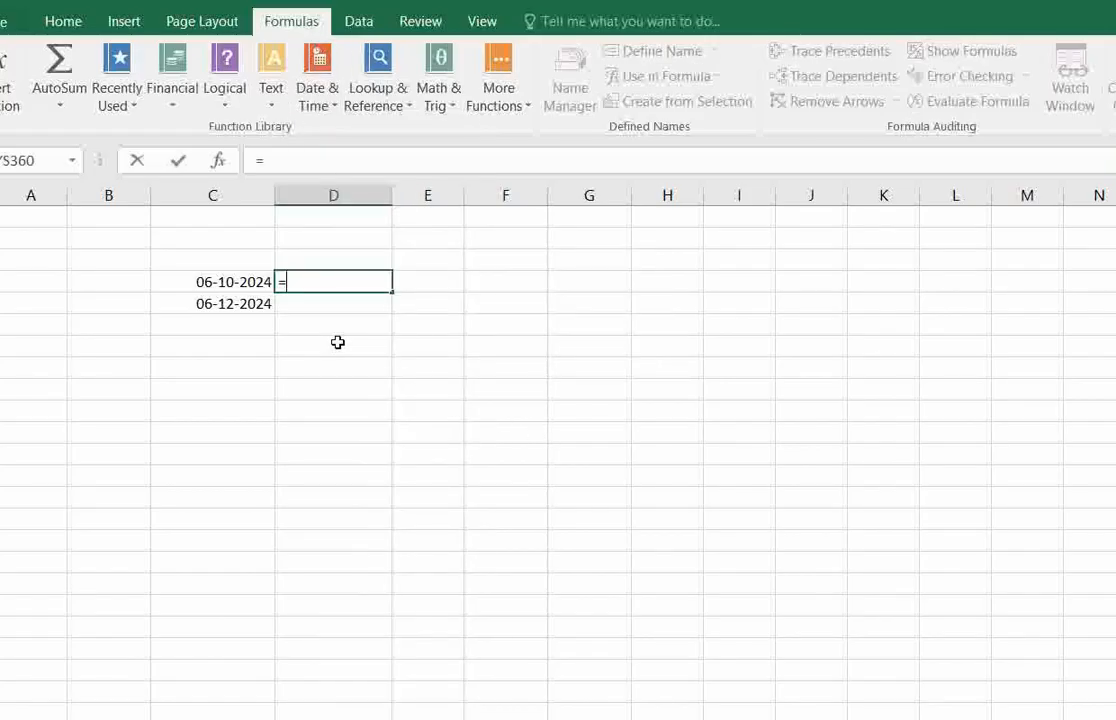
type("day")
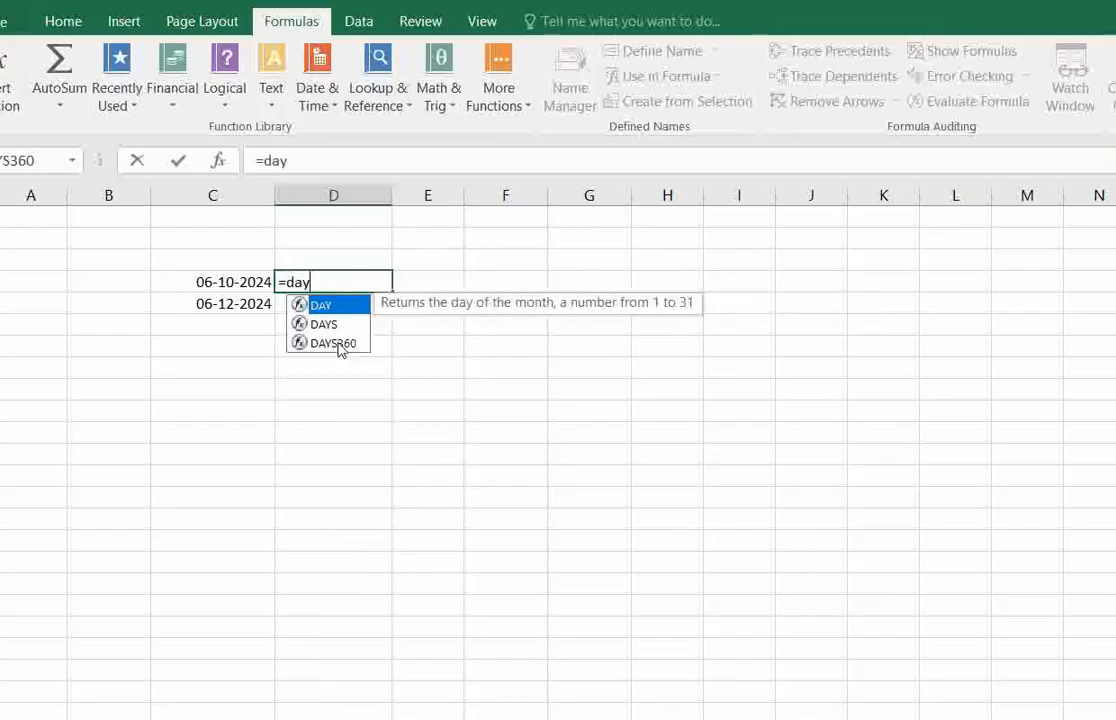
type("s(")
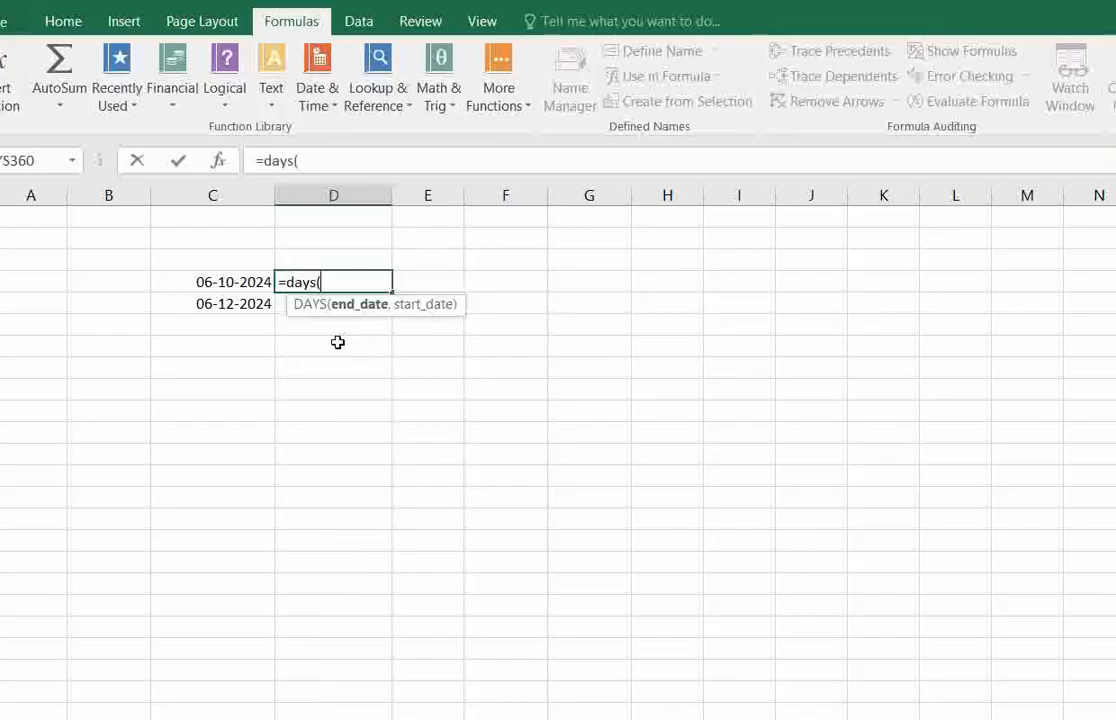
key("BackSpace")
type("36")
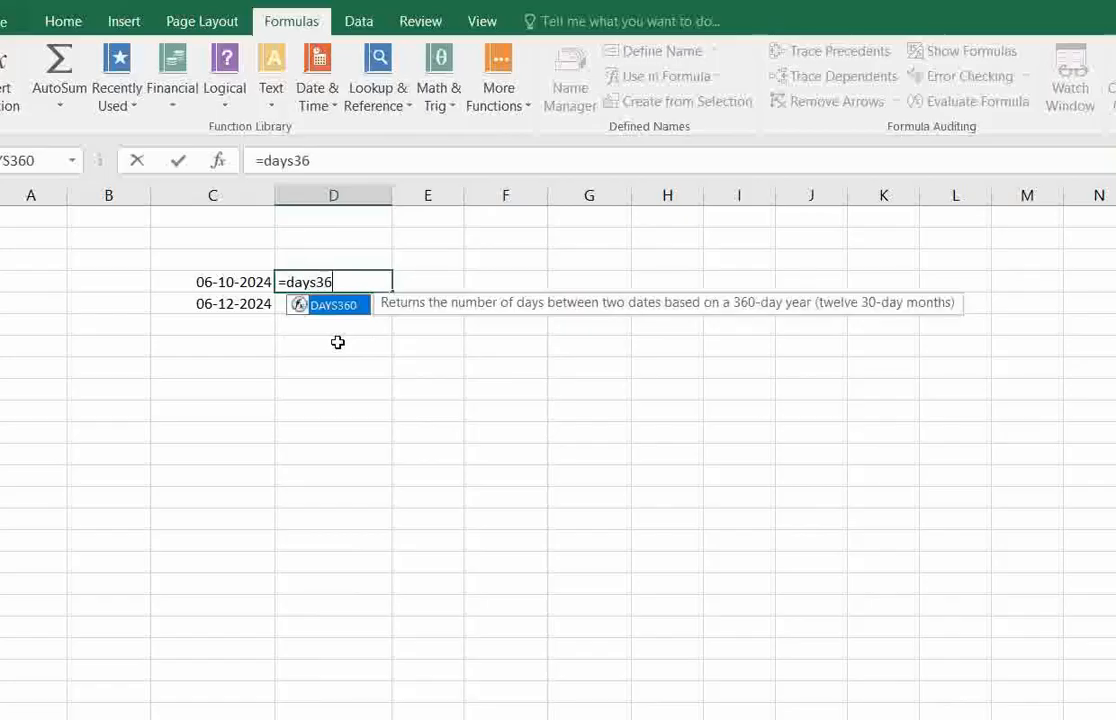
type("0(")
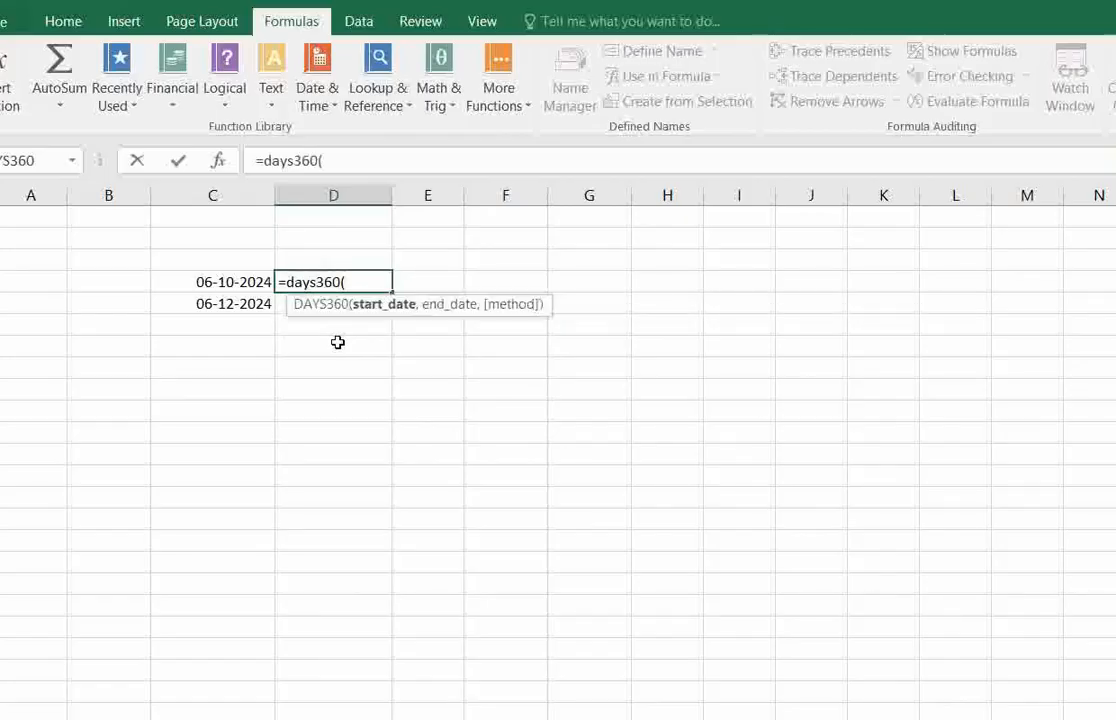
left_click(225, 282)
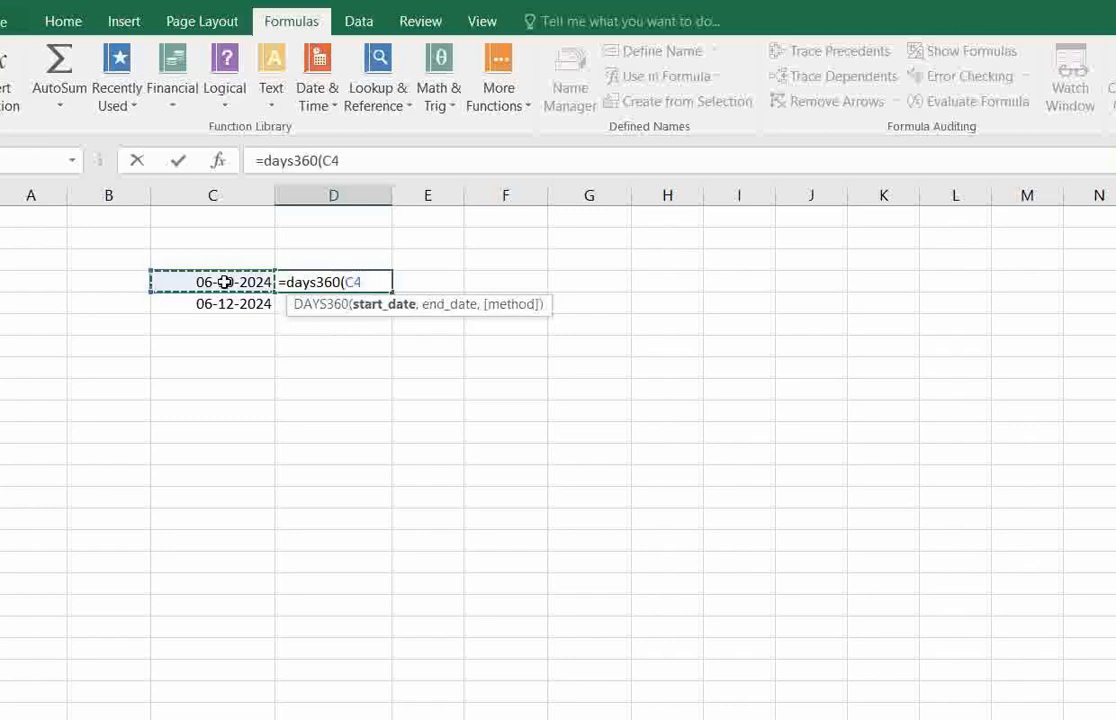
type(",")
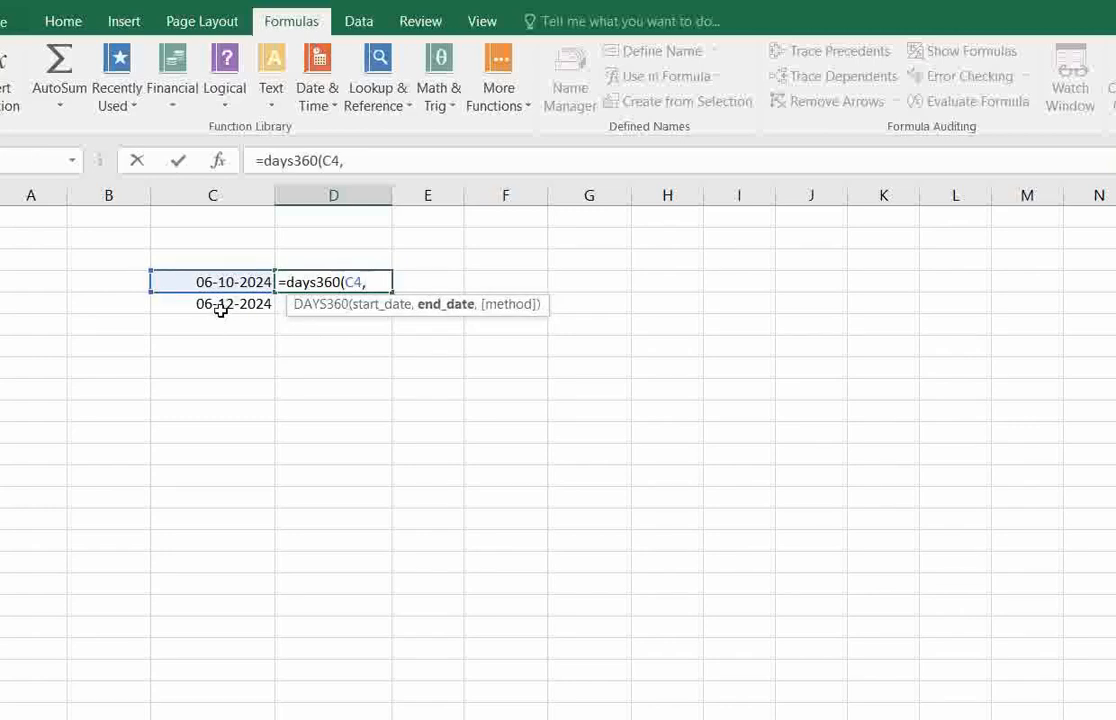
left_click(221, 310)
type(")")
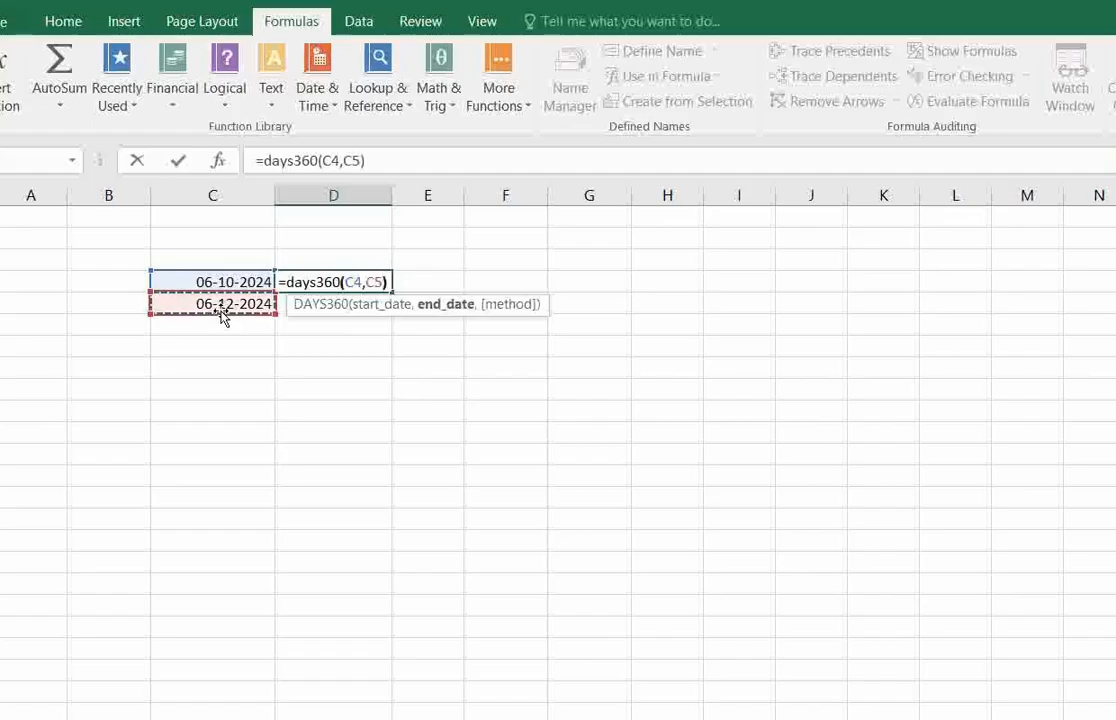
key("Return")
left_click(300, 284)
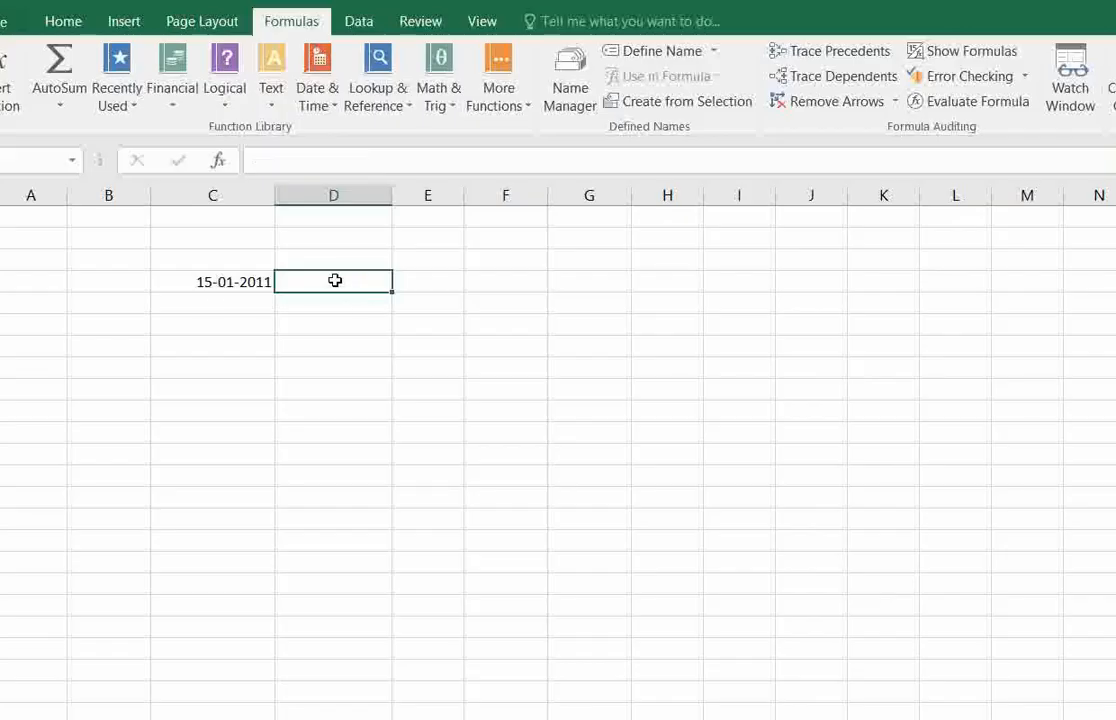
Read the EDATE description and enter an EDATE formula in D4 with C4 as the start date and 1 as the months.
left_click(316, 95)
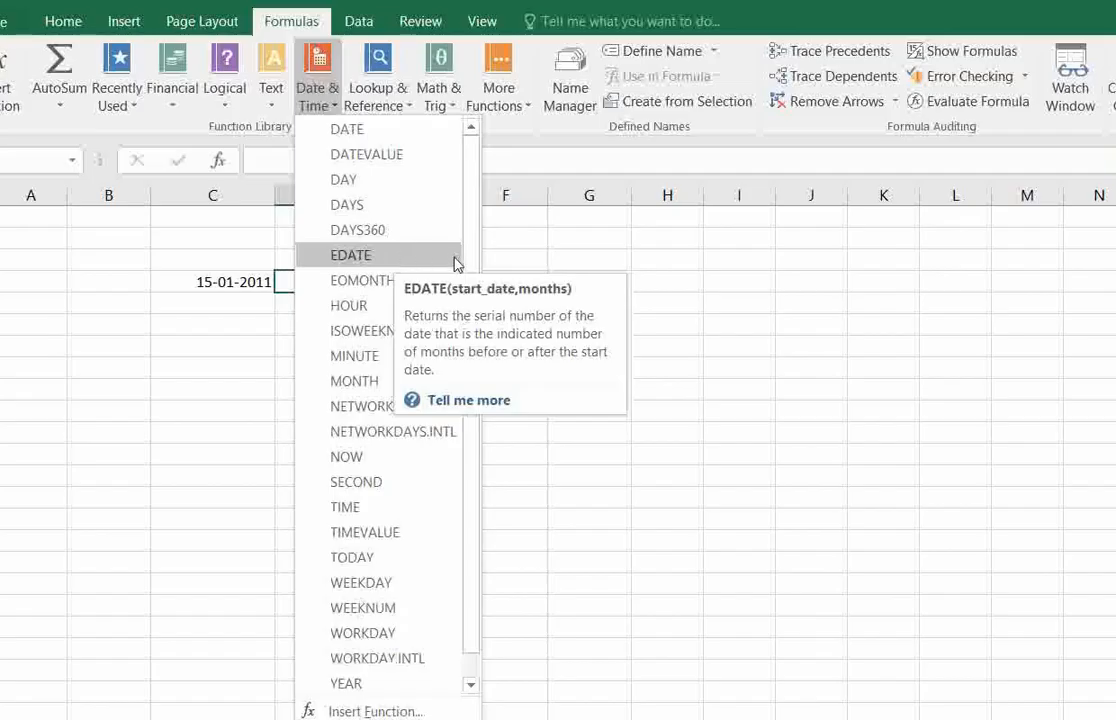
mouse_move(434, 263)
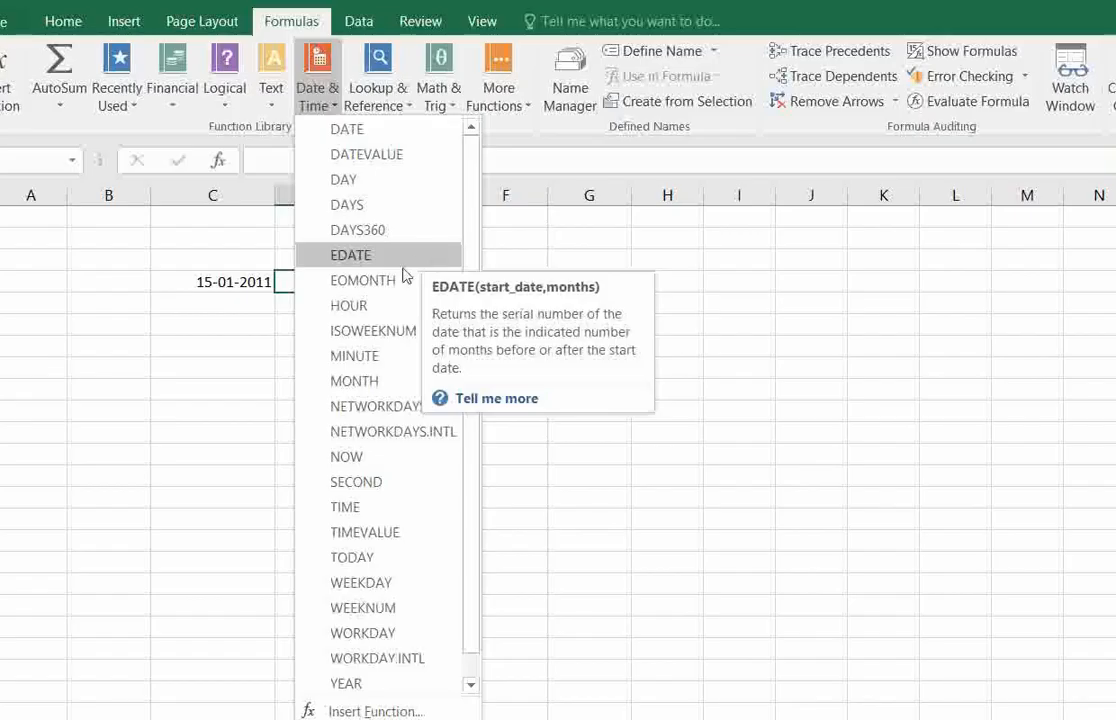
left_click(251, 304)
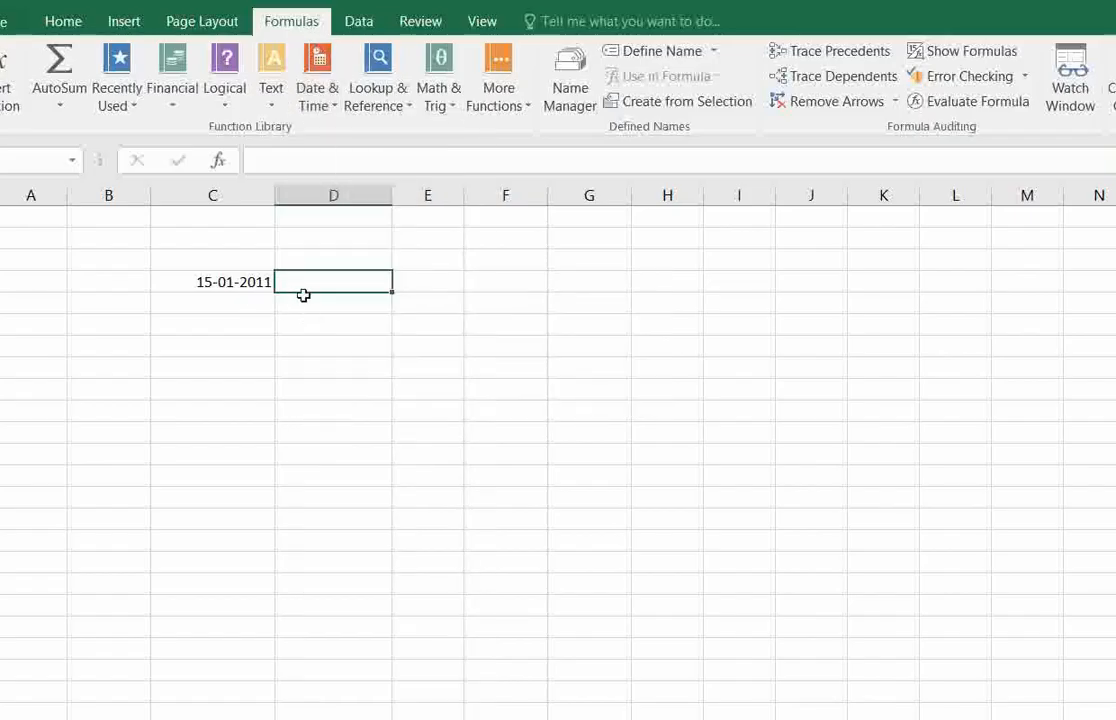
left_click(312, 323)
left_click(313, 290)
type("=r")
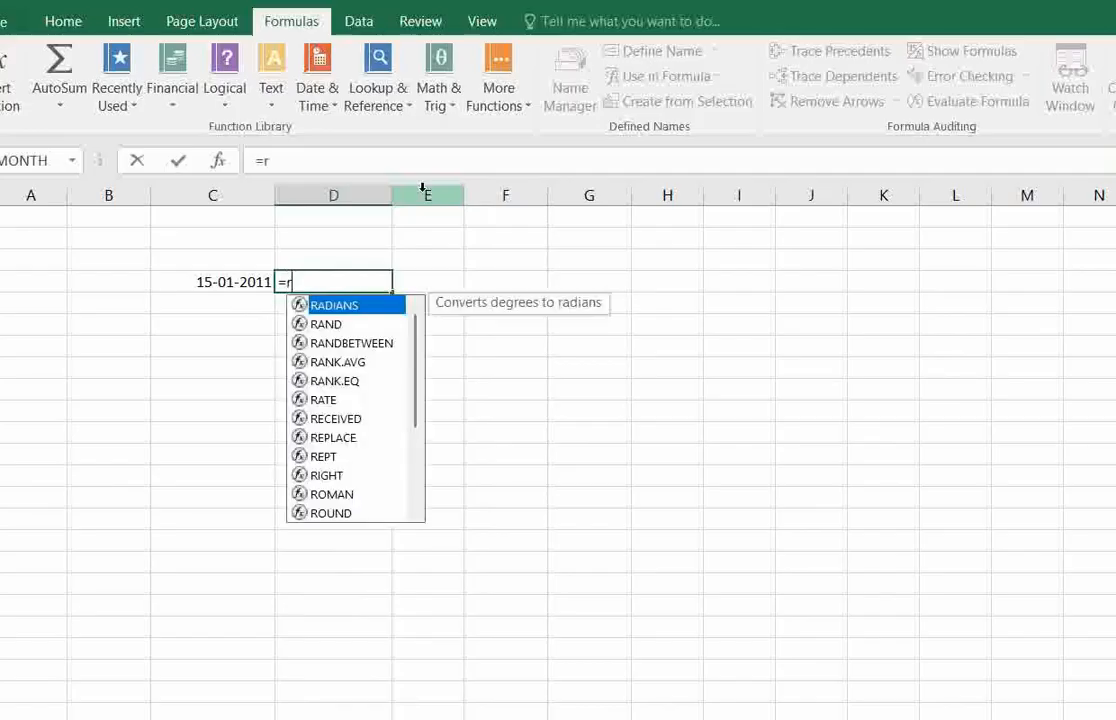
key("BackSpace")
type("eda")
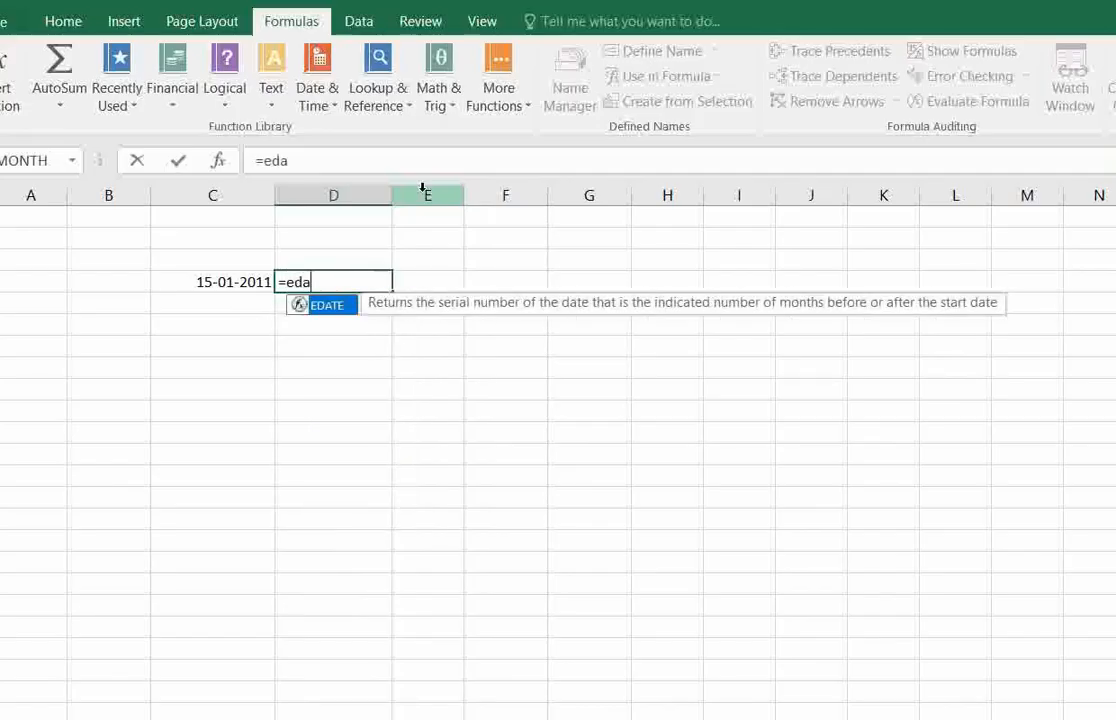
type("te(")
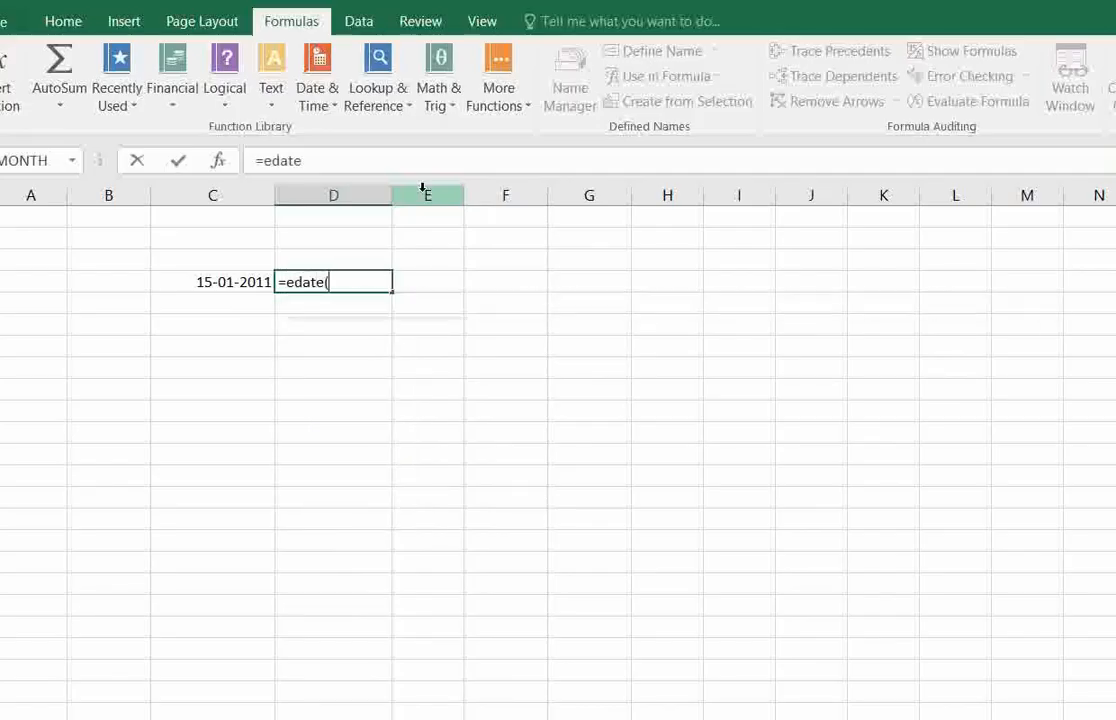
left_click(224, 281)
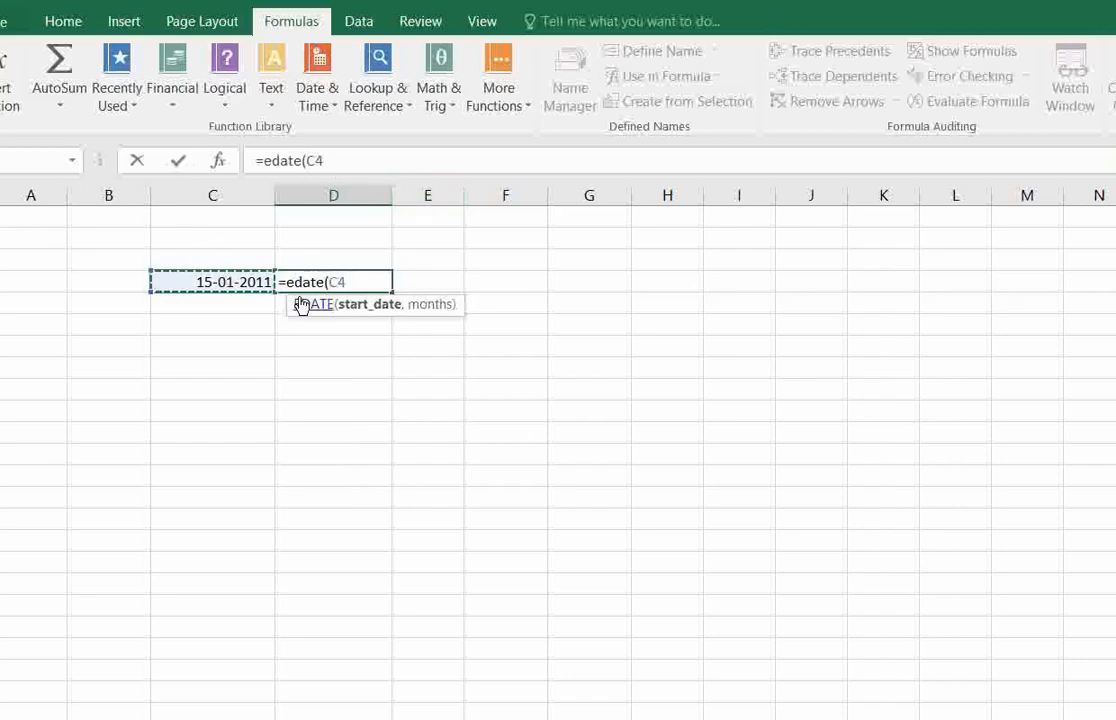
type(",")
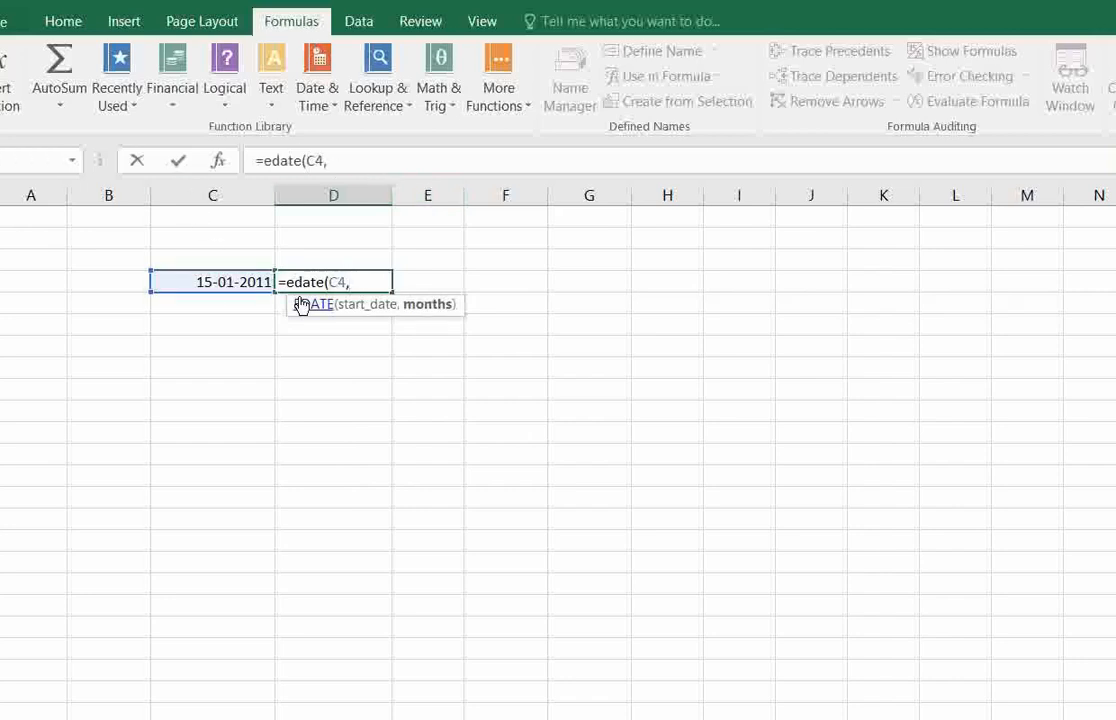
type("1)")
key("Return")
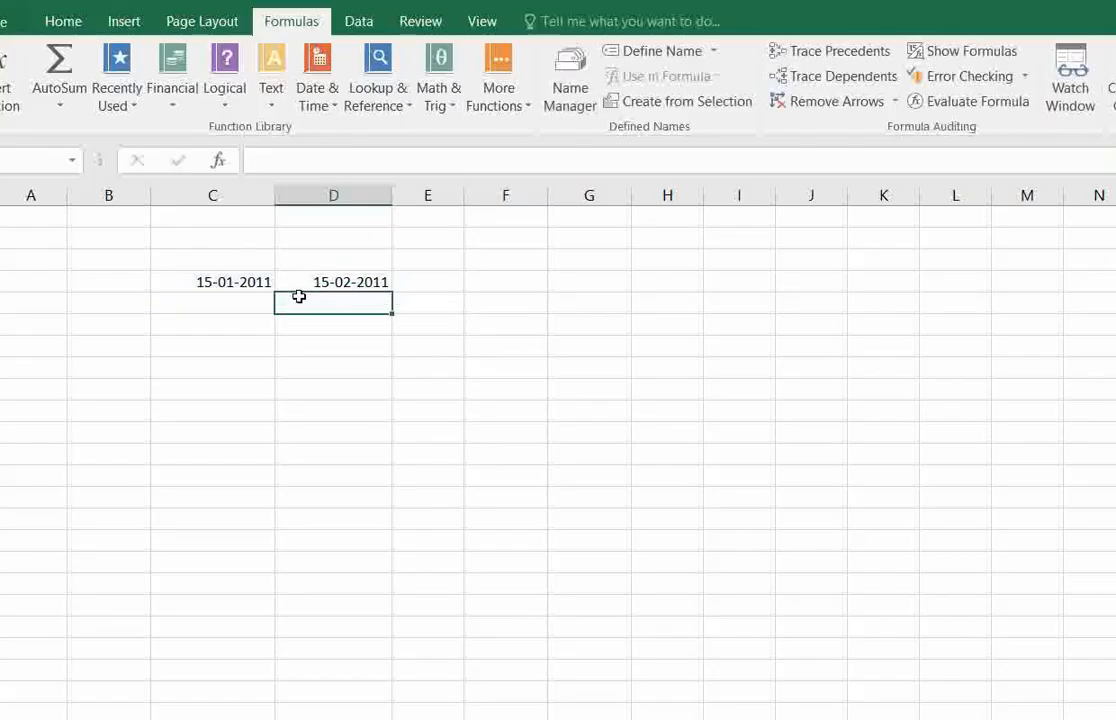
Compare D4 with the start date in C4, and change the months argument of the EDATE formula in D4 to 2.
left_click(322, 279)
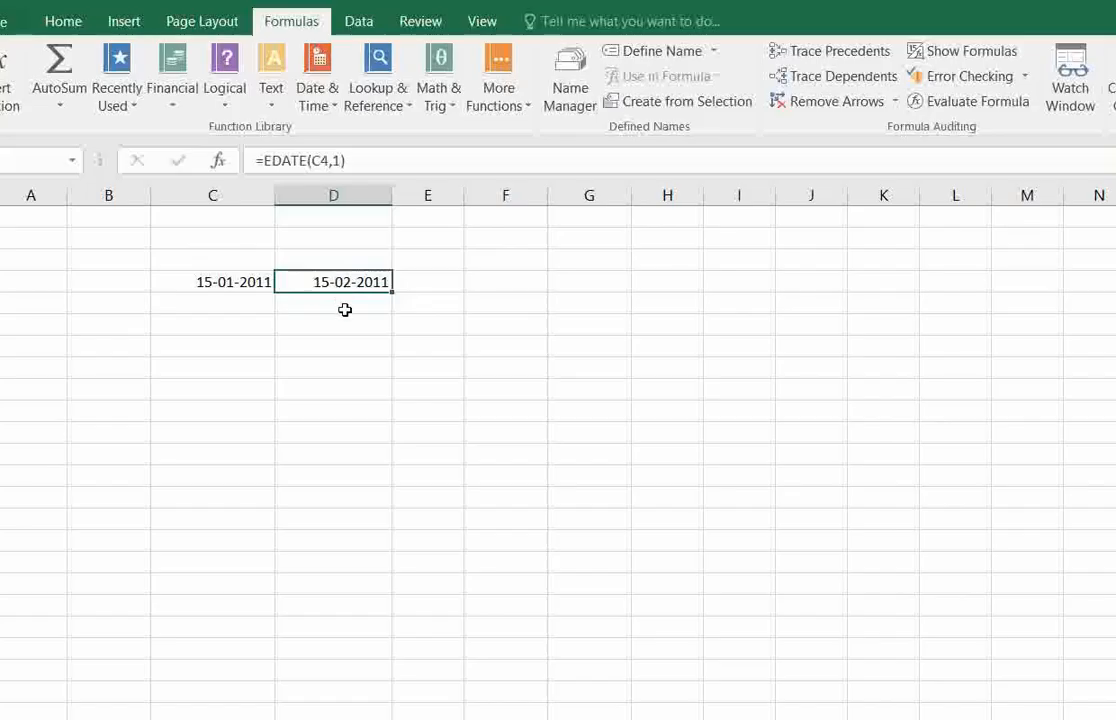
left_click(345, 310)
left_click(345, 281)
left_click(250, 282)
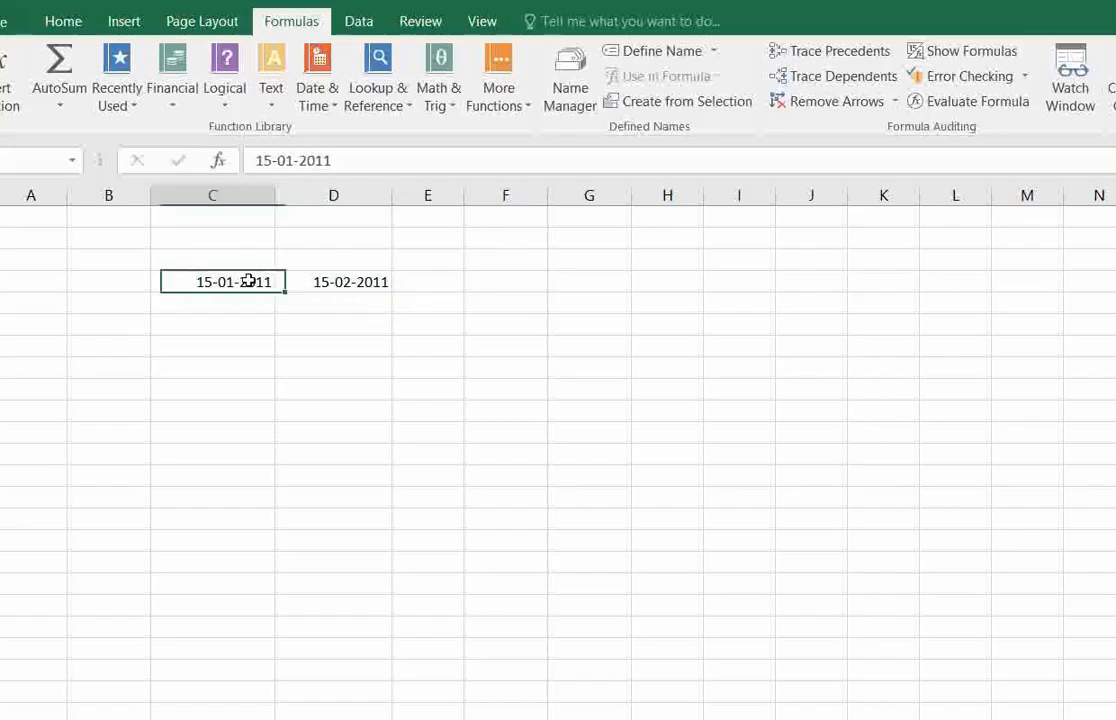
left_click(320, 285)
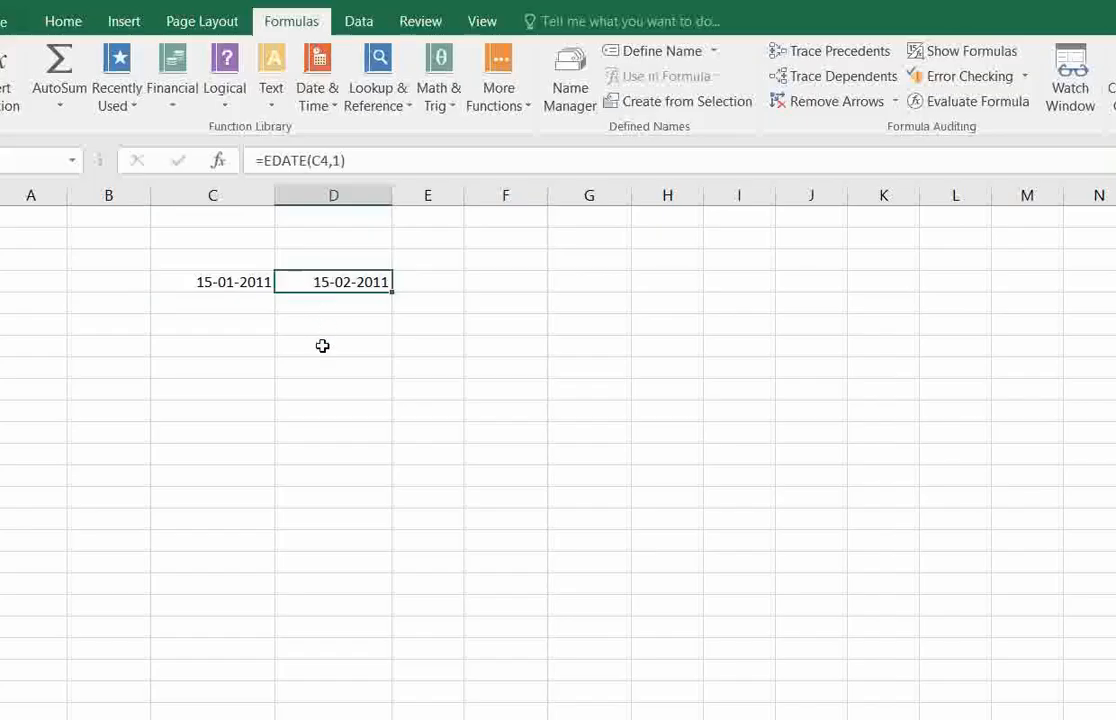
left_click(341, 160)
key("BackSpace")
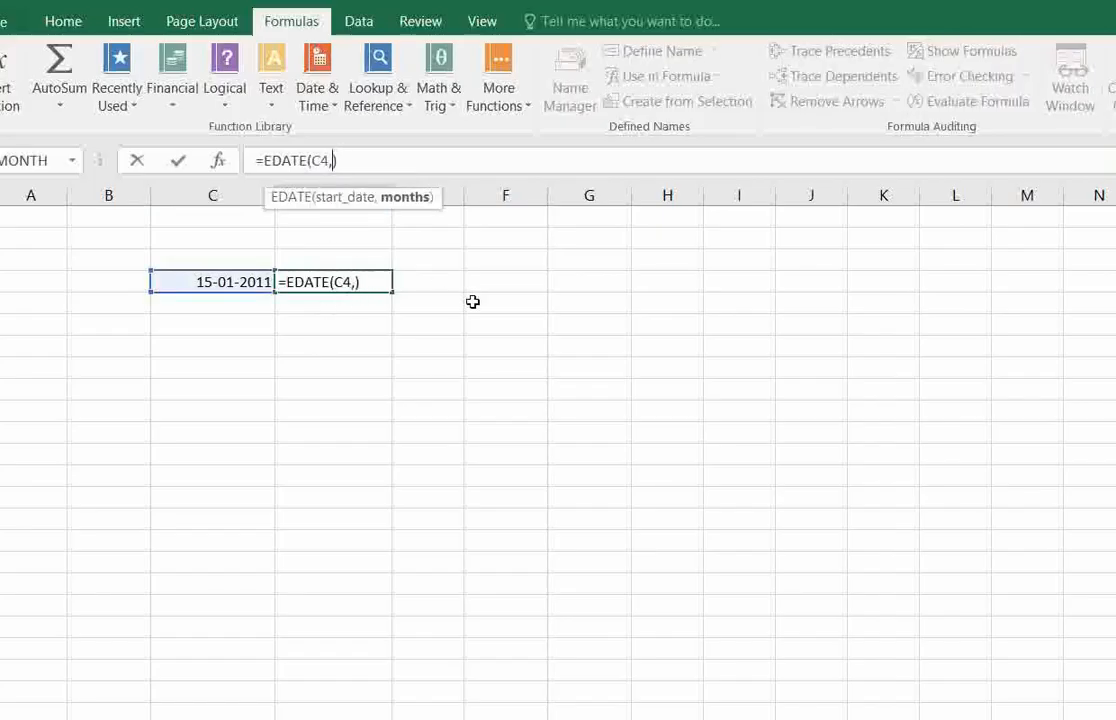
type("2")
key("Return")
left_click(345, 278)
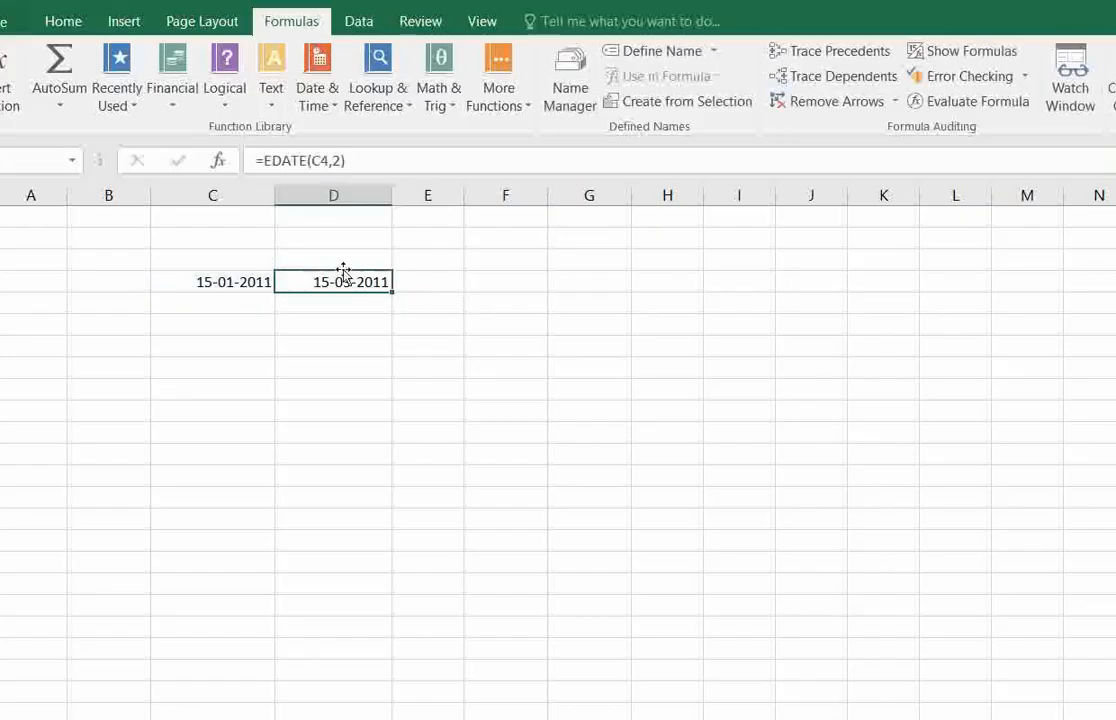
Compare the updated EDATE result in D4 with the start date in C4.
left_click(361, 314)
left_click(364, 281)
left_click(200, 280)
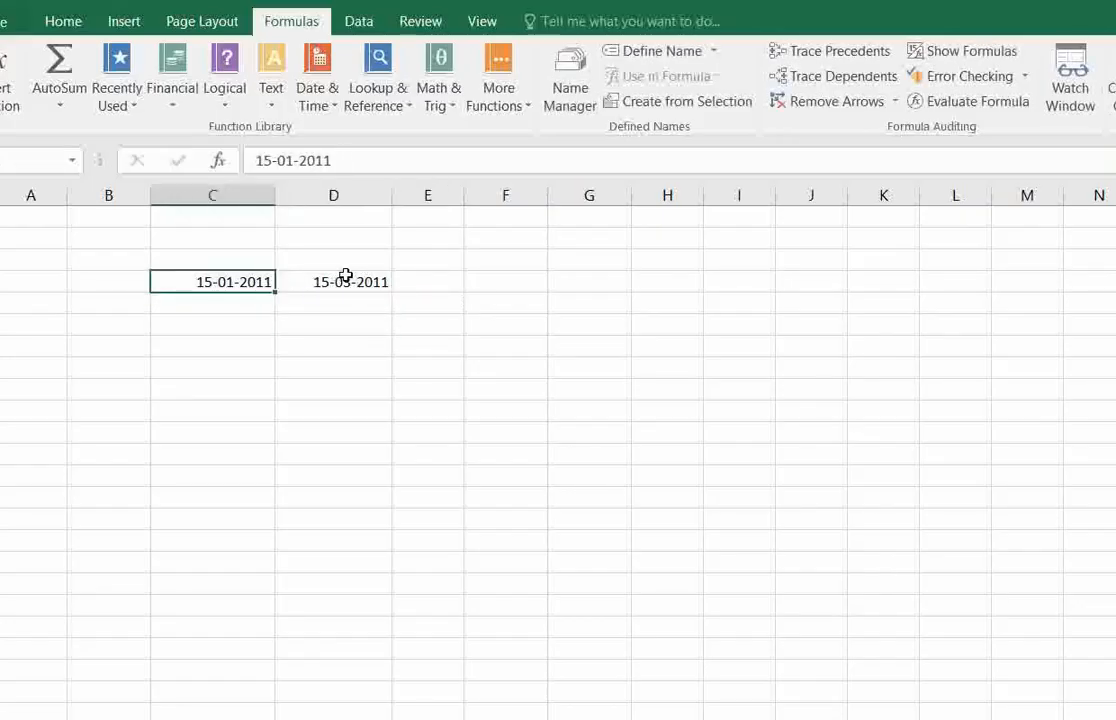
left_click(344, 277)
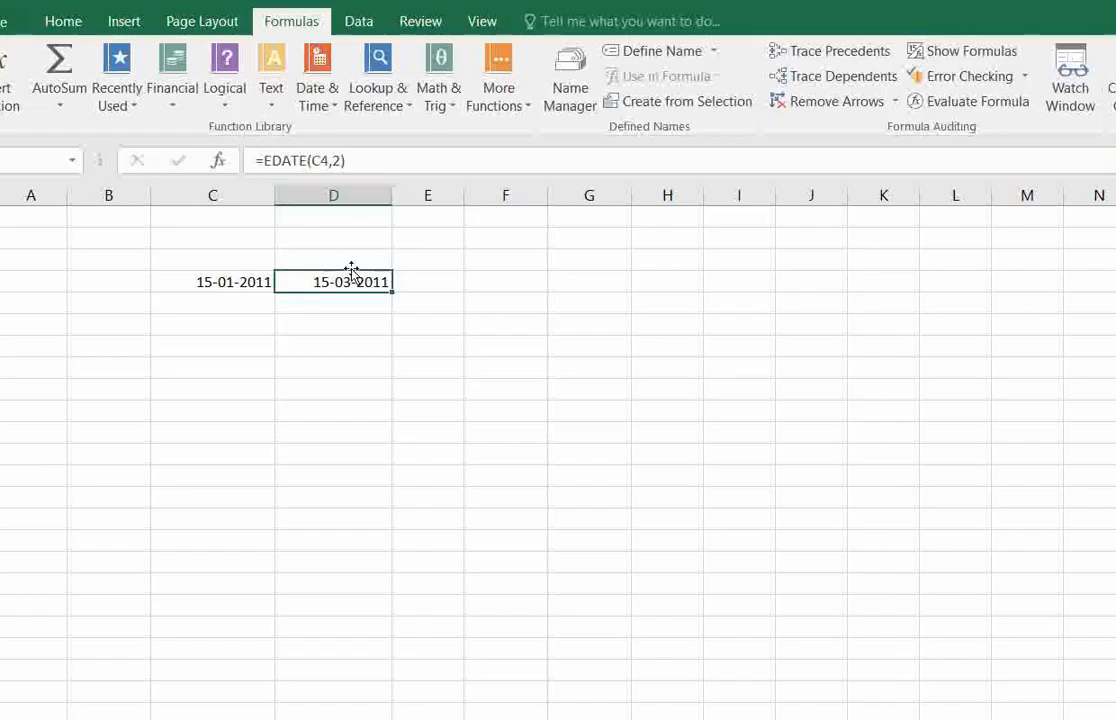
left_click(356, 259)
left_click(361, 279)
left_click(330, 312)
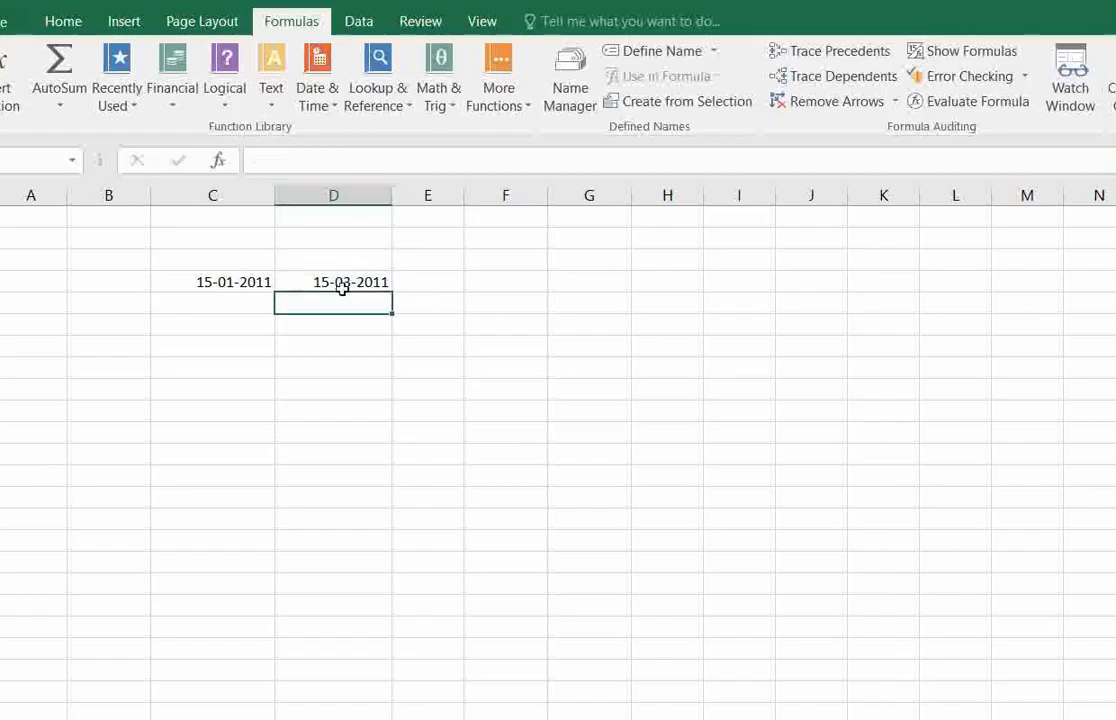
Clear the EDATE formula from D4 and reselect the empty cell for the next example.
left_click(362, 283)
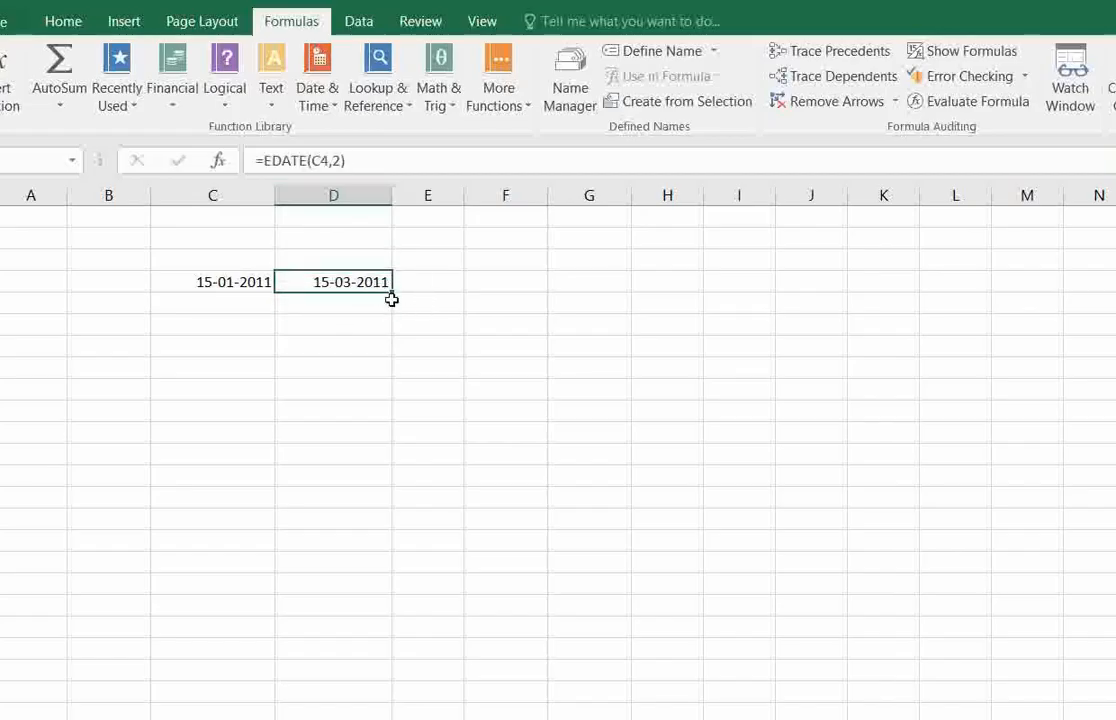
left_click_drag(391, 299, 356, 284)
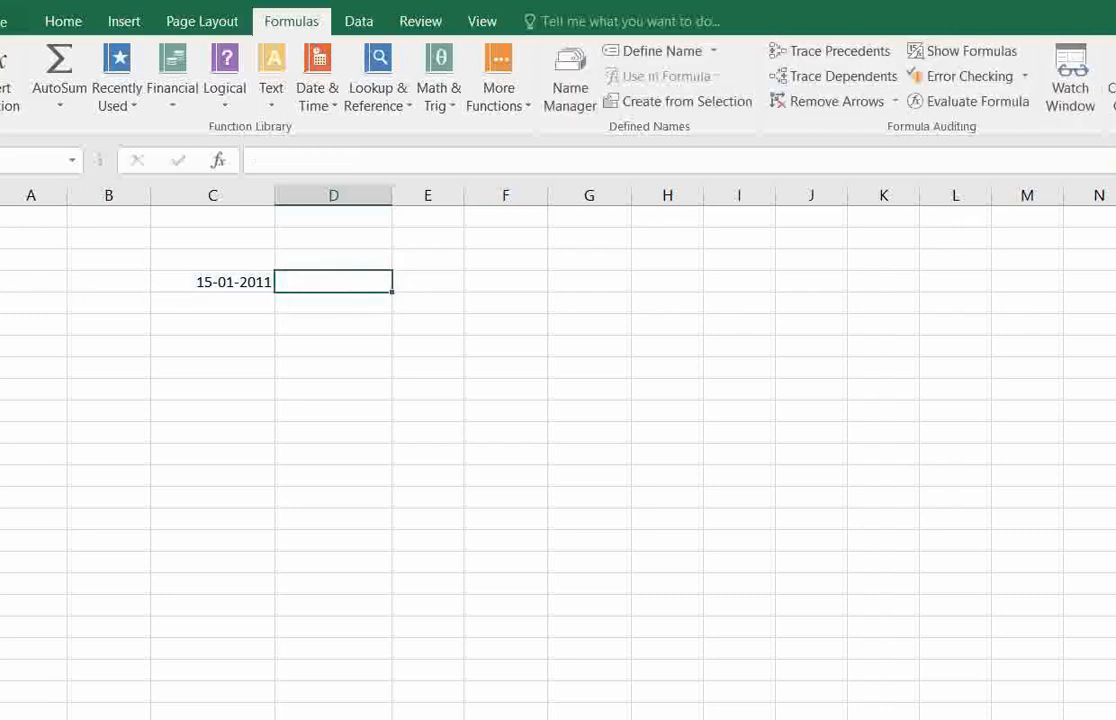
left_click(0, 303)
right_click(0, 303)
left_click(208, 319)
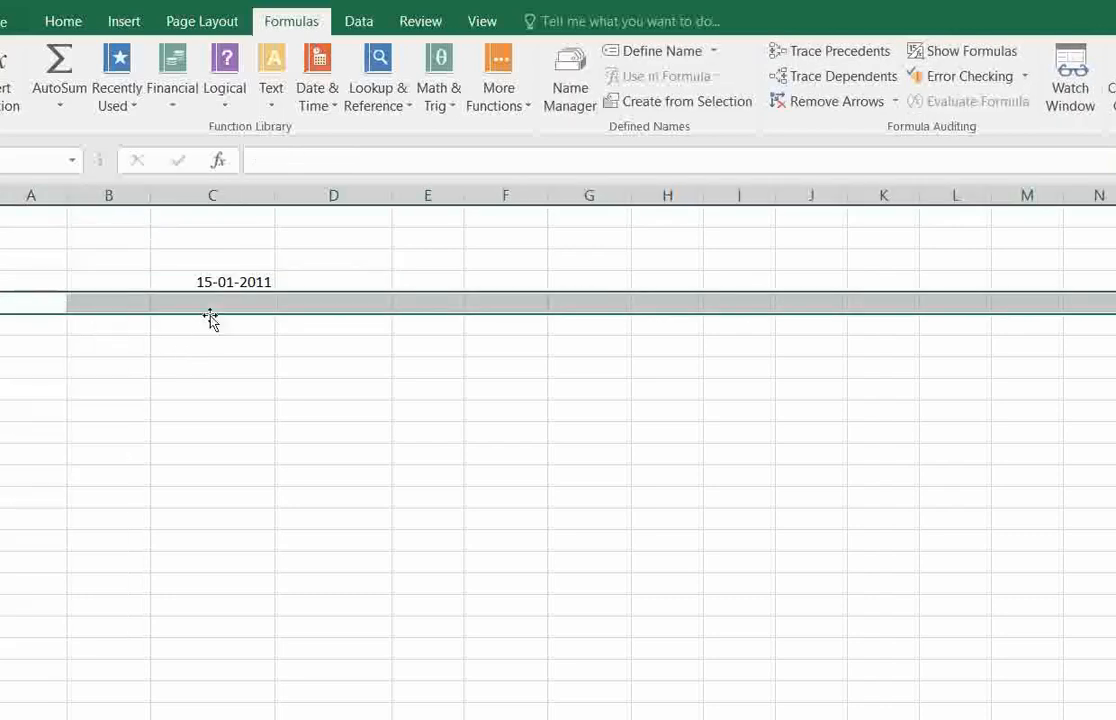
left_click(319, 288)
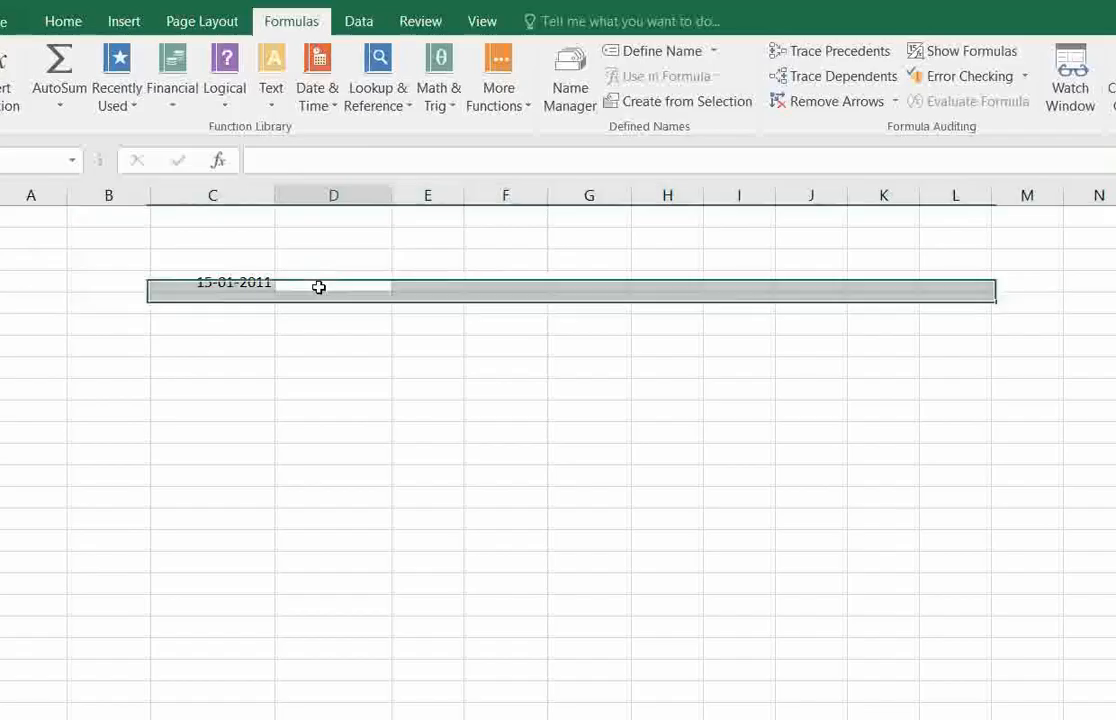
Read the EOMONTH description and enter an EOMONTH formula in D4 with C4 as the start date and 1 as the months.
left_click(320, 92)
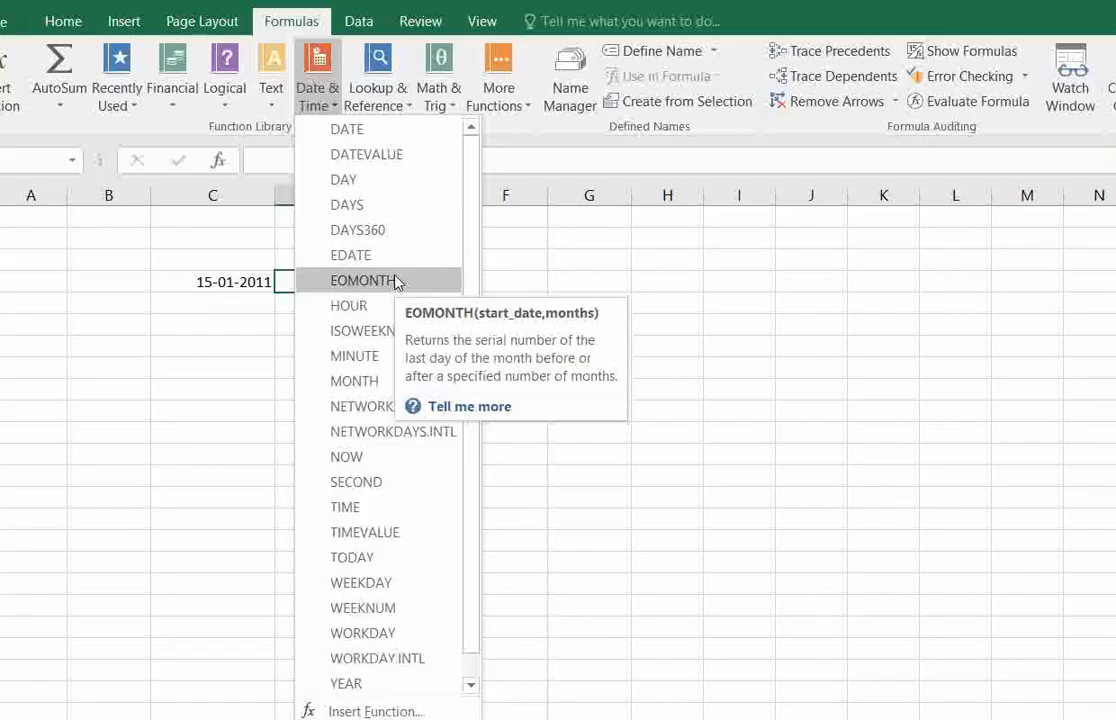
left_click(643, 280)
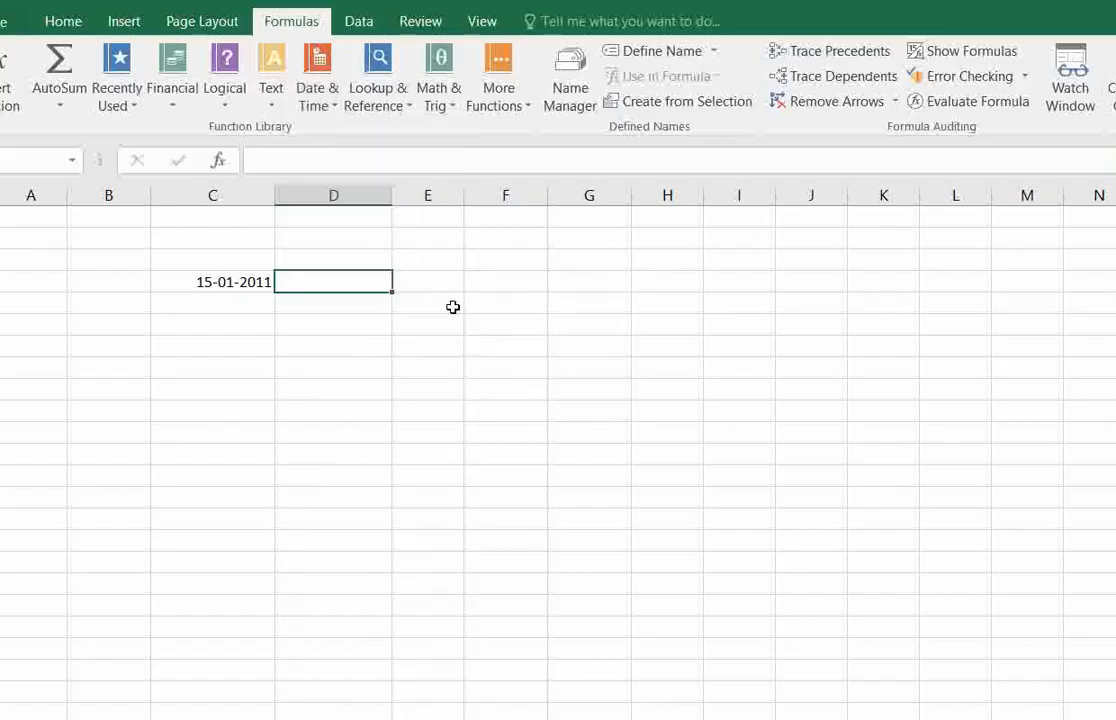
type("=")
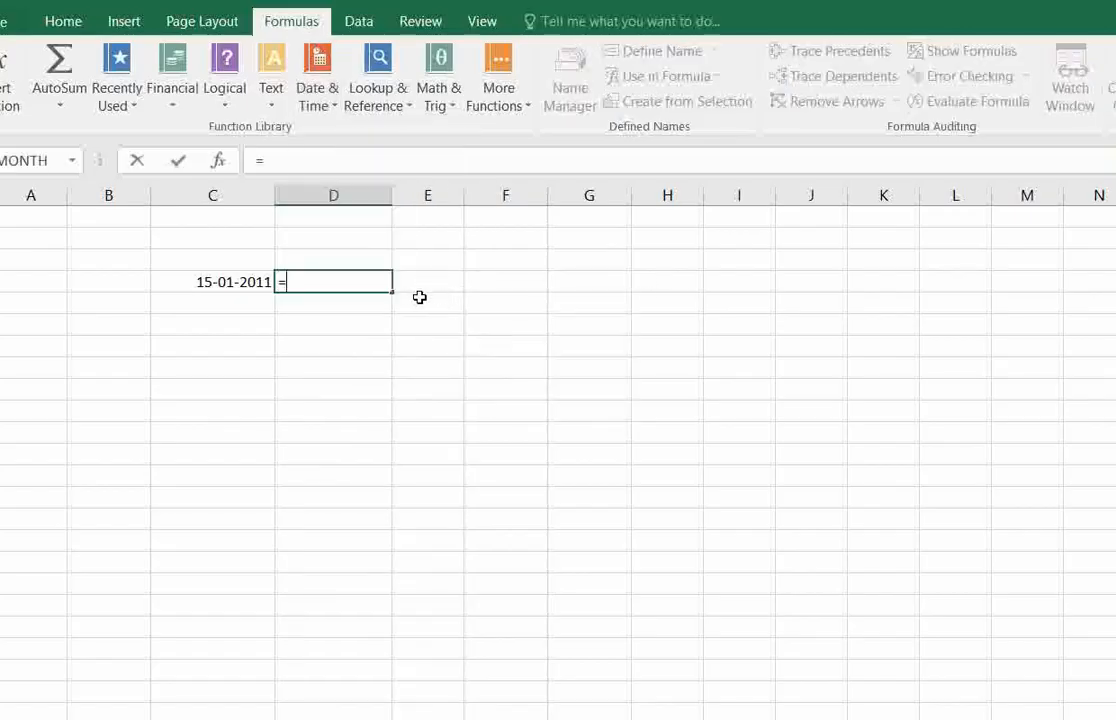
type("eo")
type("mo")
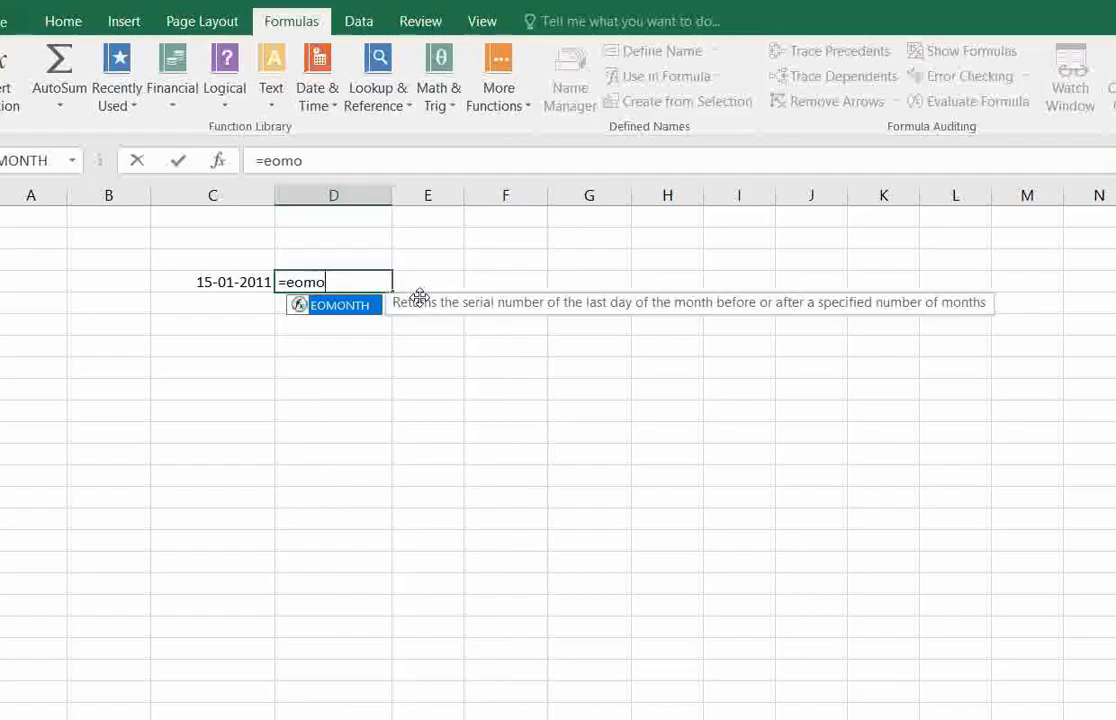
type("nth(")
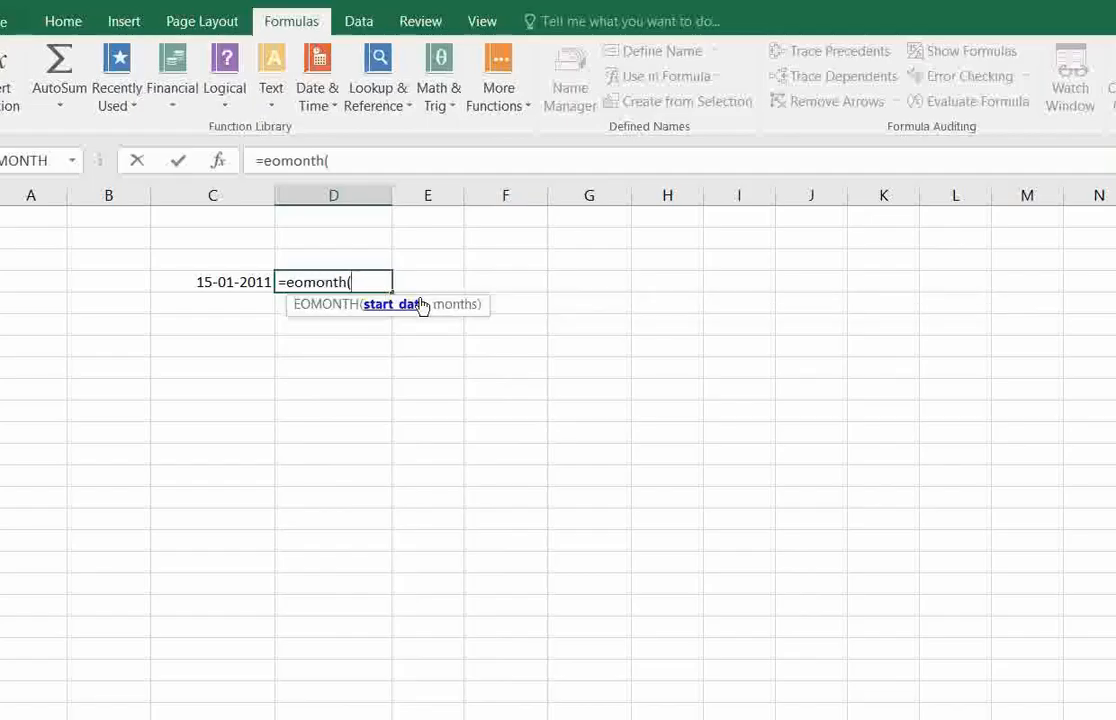
left_click(227, 283)
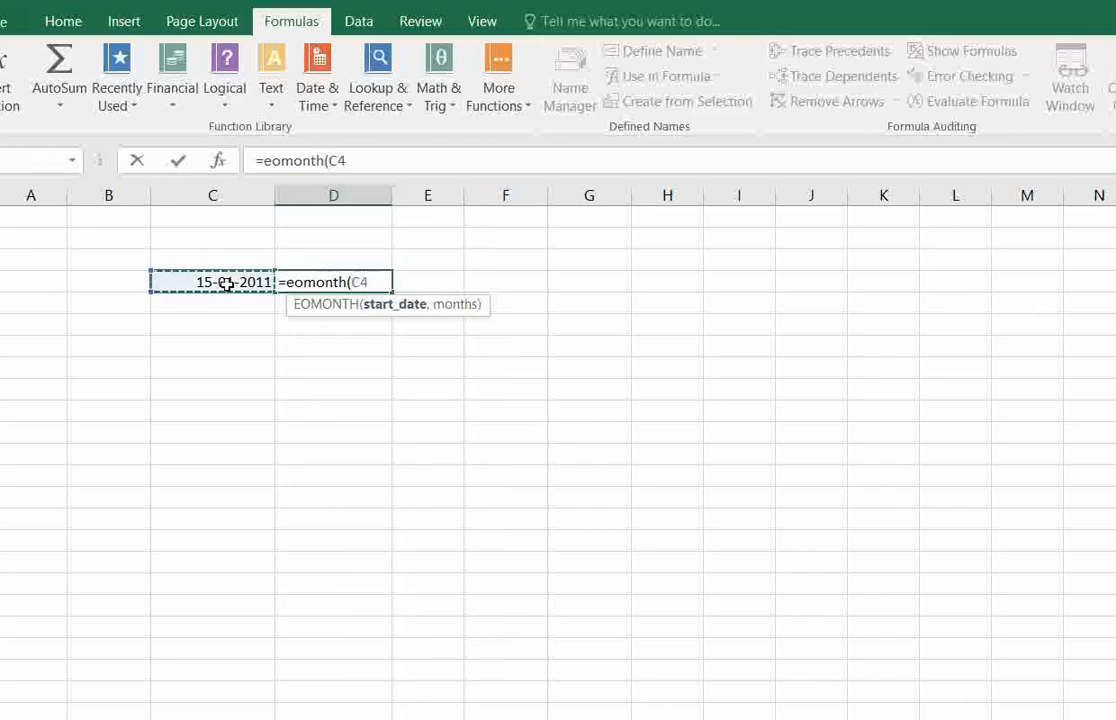
type(",")
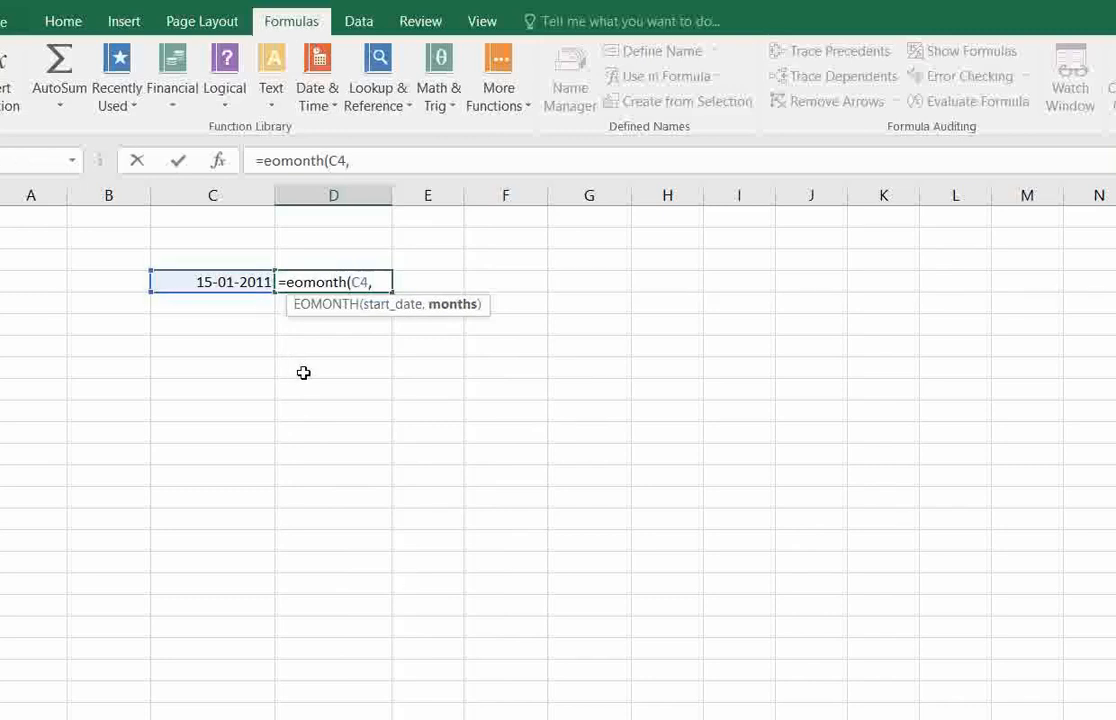
type("1)")
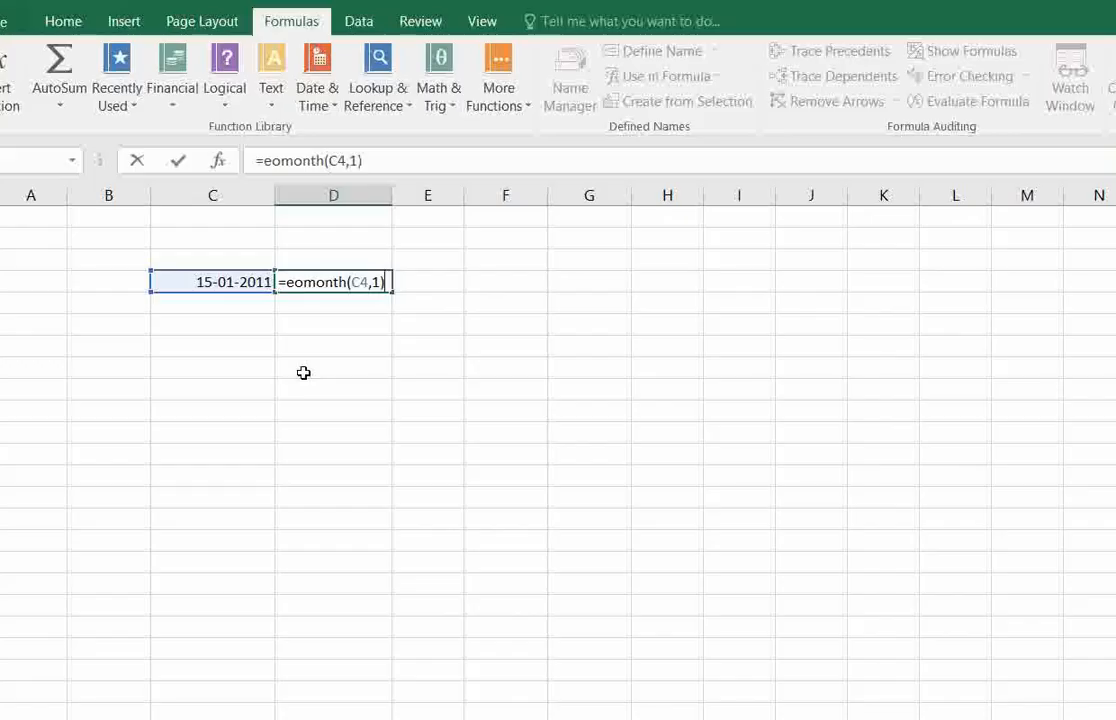
key("Return")
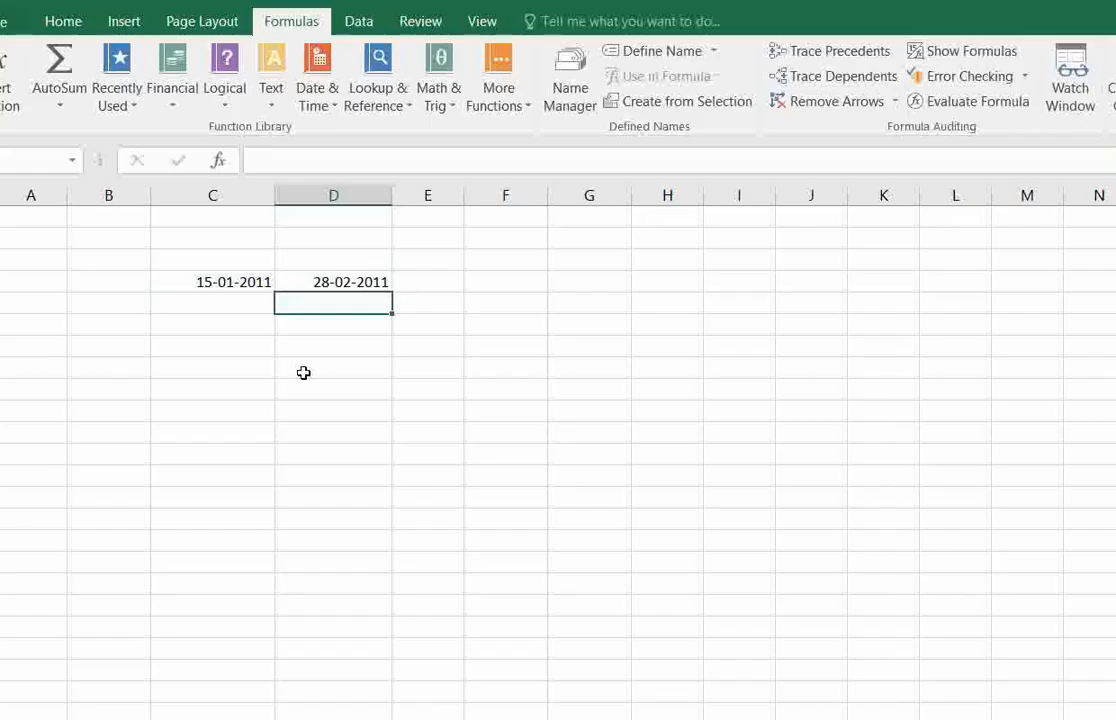
Check the EOMONTH formula in D4 and change the start date in C4 to 15-01-2025.
left_click(360, 283)
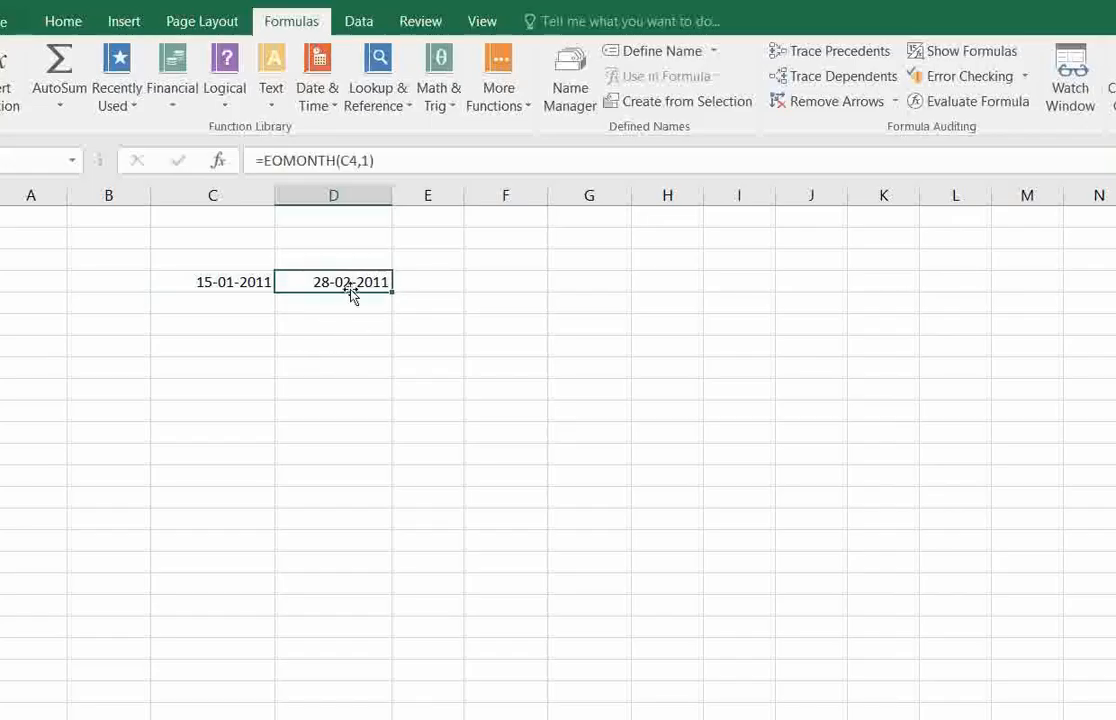
left_click(234, 281)
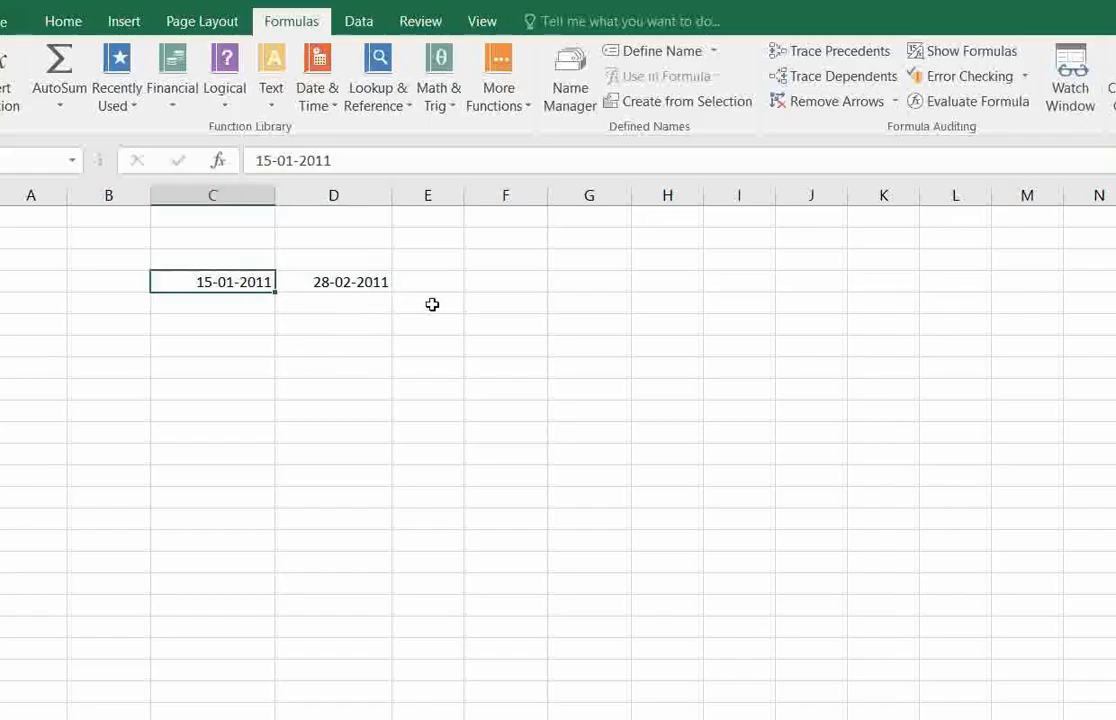
left_click(337, 166)
key("BackSpace")
key("BackSpace")
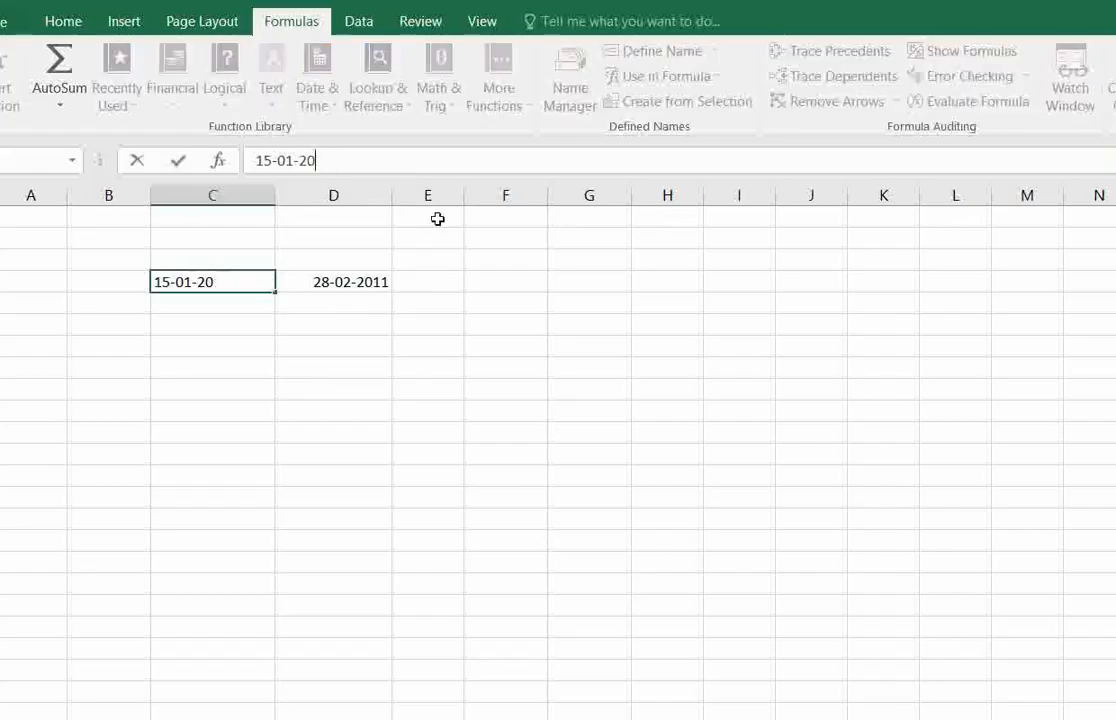
type("25")
key("Return")
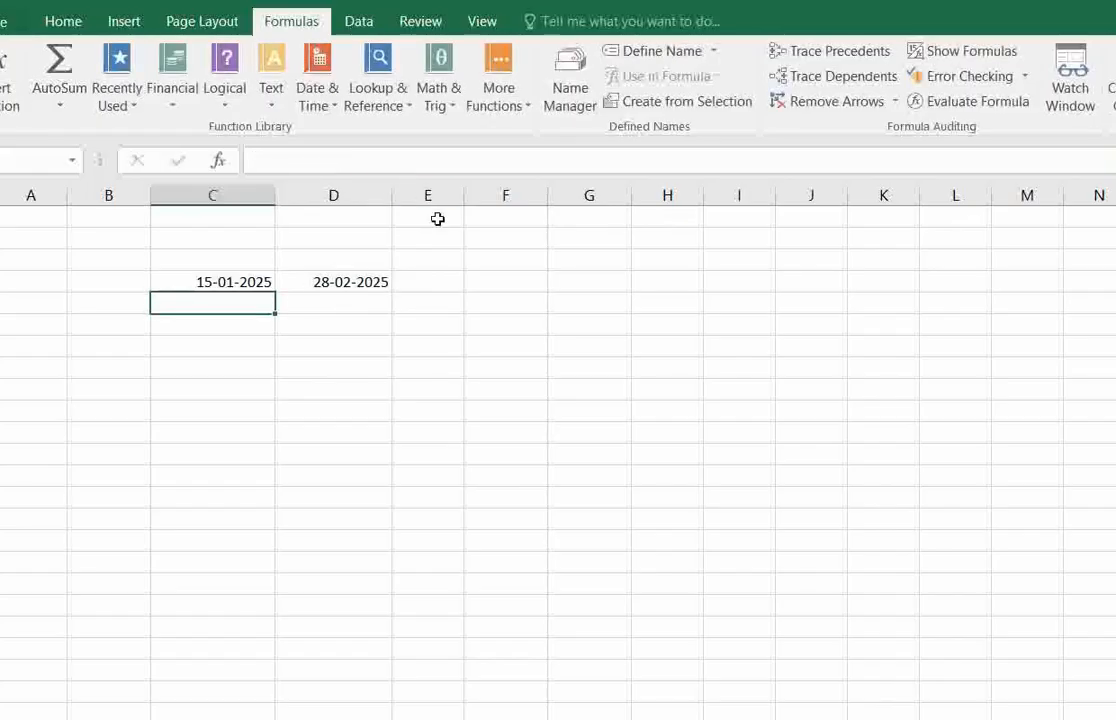
Compare the recalculated EOMONTH result in D4 with the start date in C4.
left_click(366, 281)
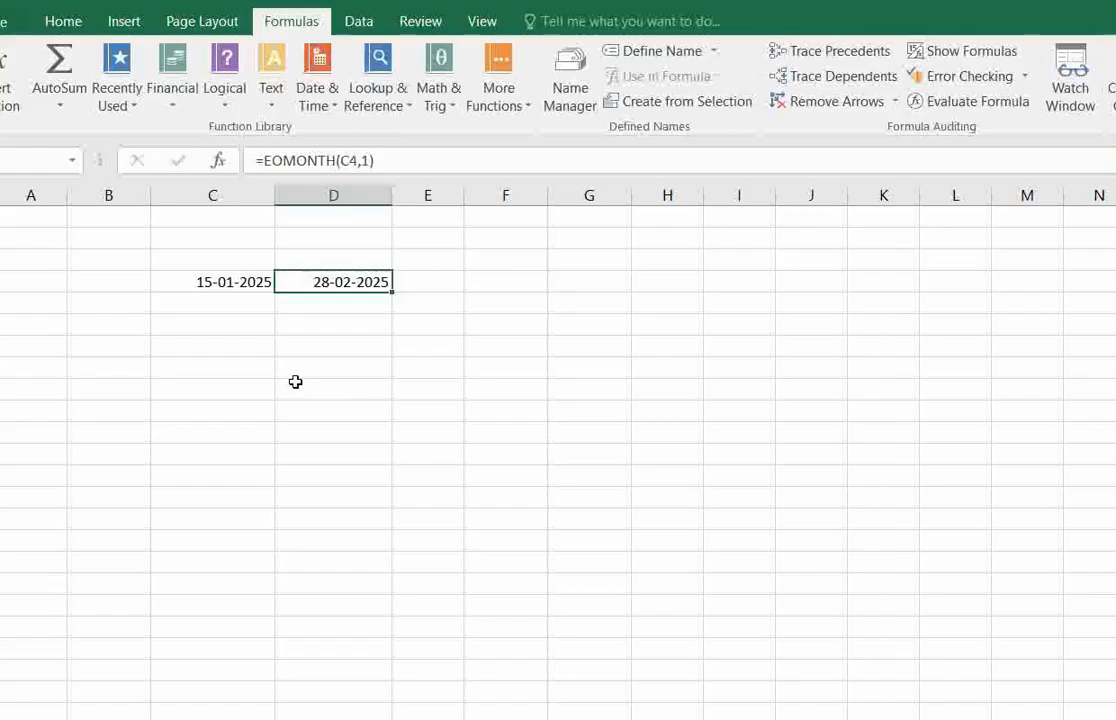
left_click(232, 281)
left_click(340, 282)
left_click(266, 281)
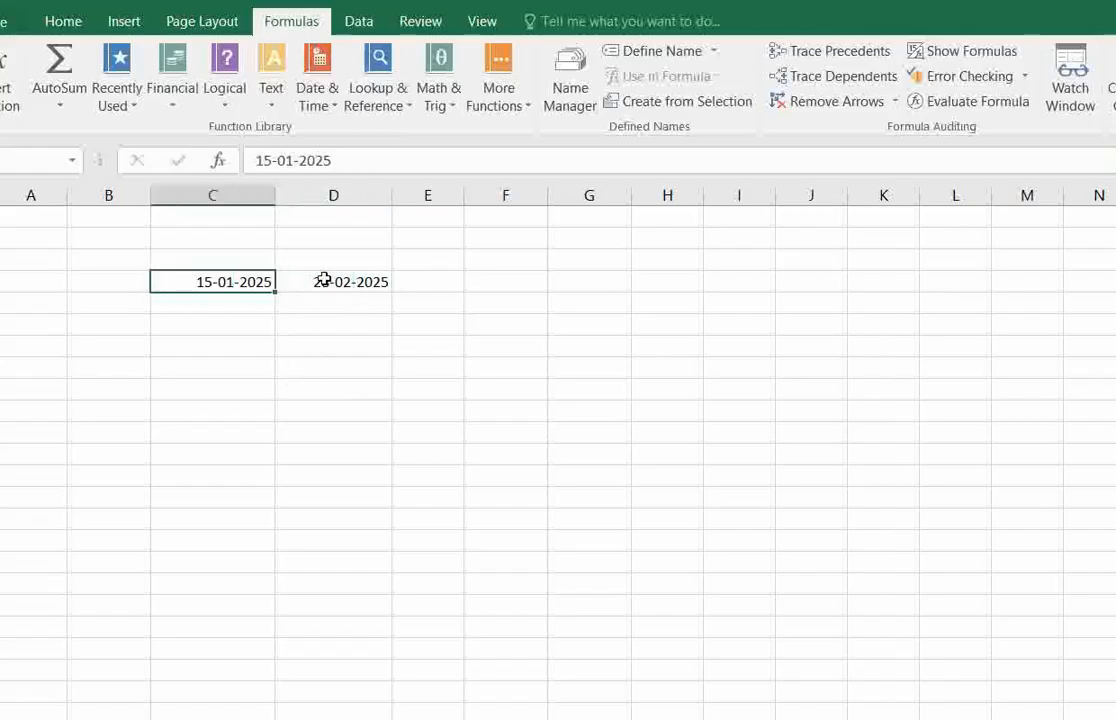
left_click(336, 286)
left_click(352, 294)
left_click(364, 281)
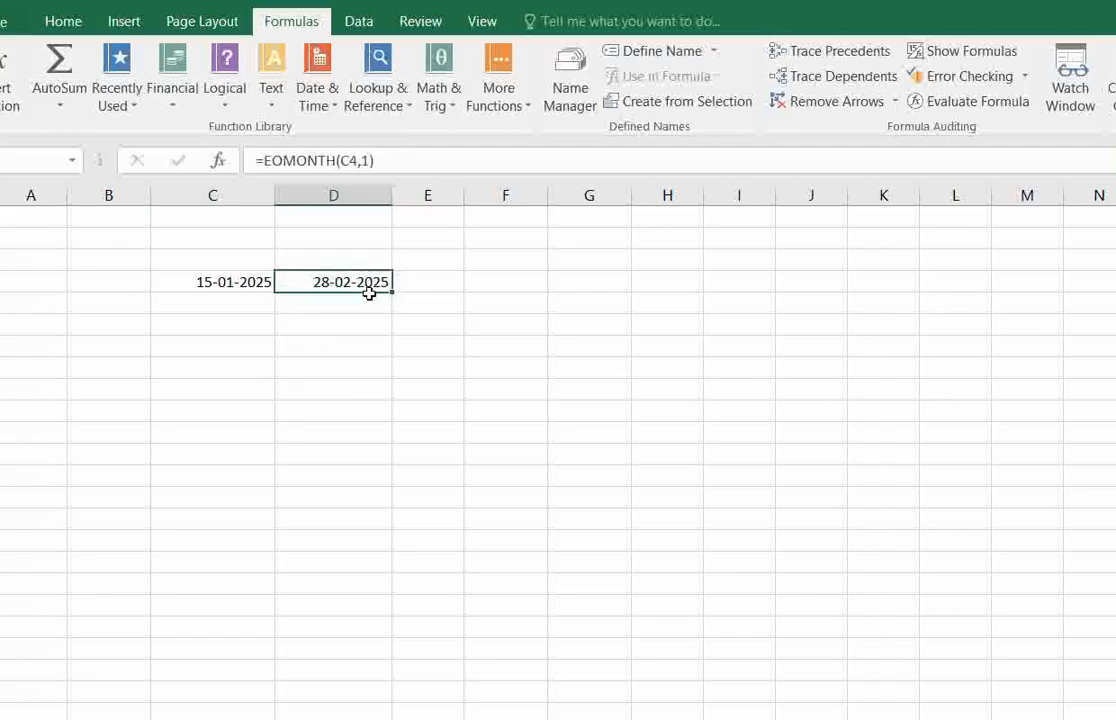
left_click(364, 304)
left_click(361, 283)
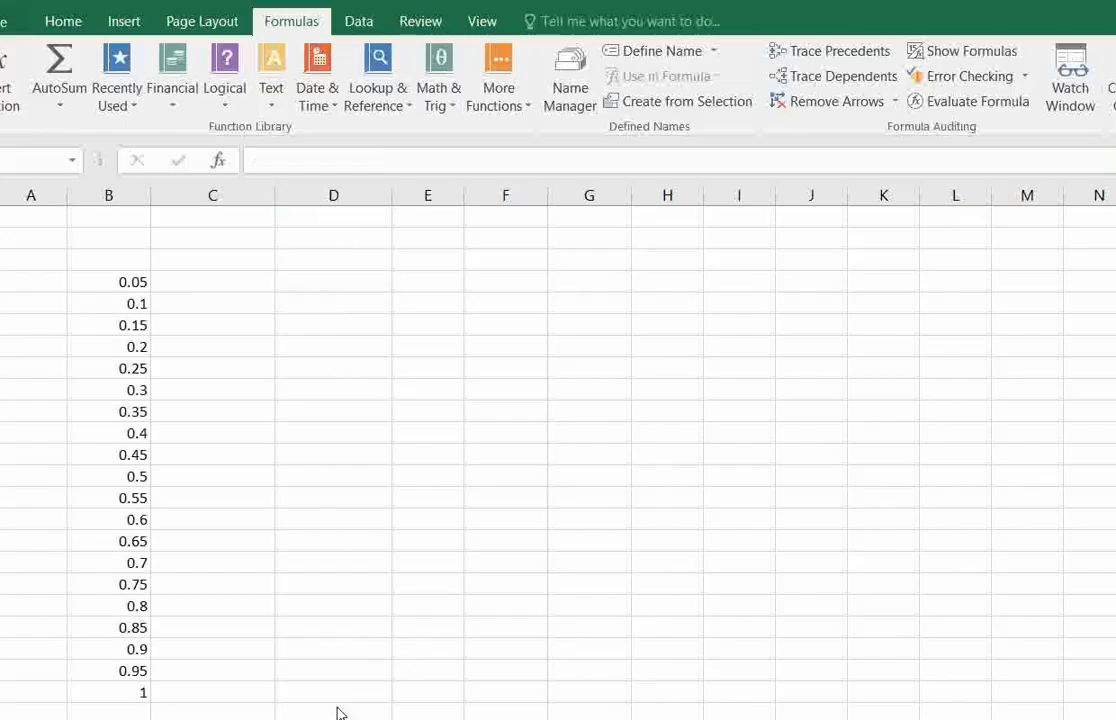
Read the description of the HOUR function for the list of decimal values in column B.
left_click(433, 278)
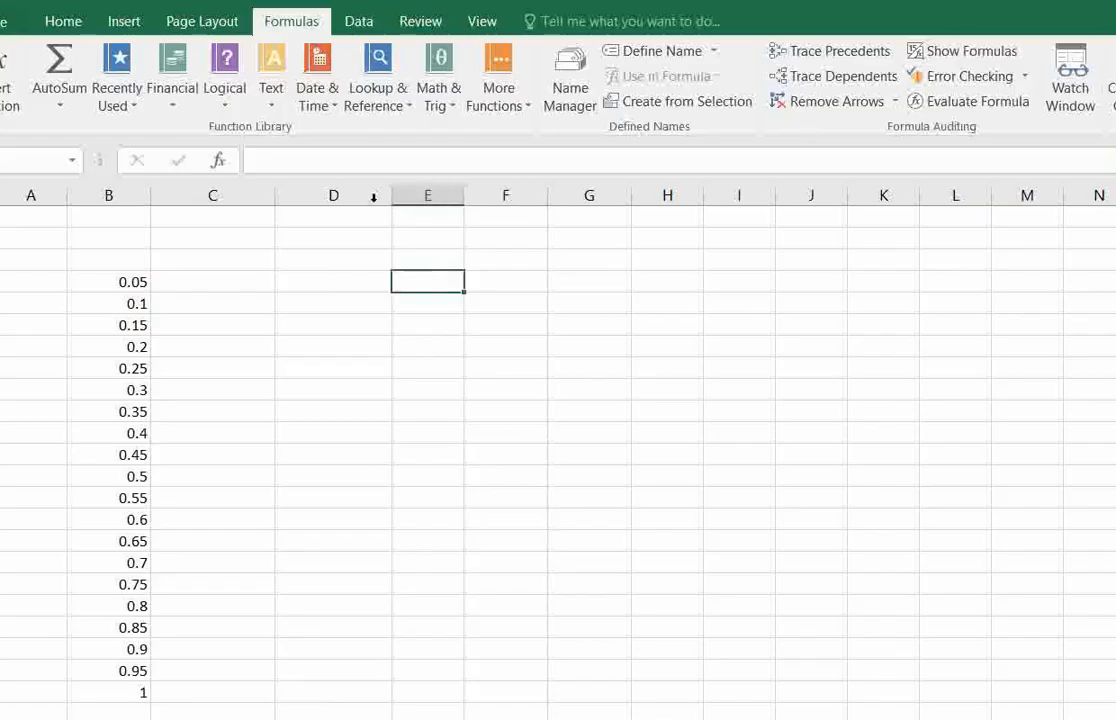
left_click(316, 96)
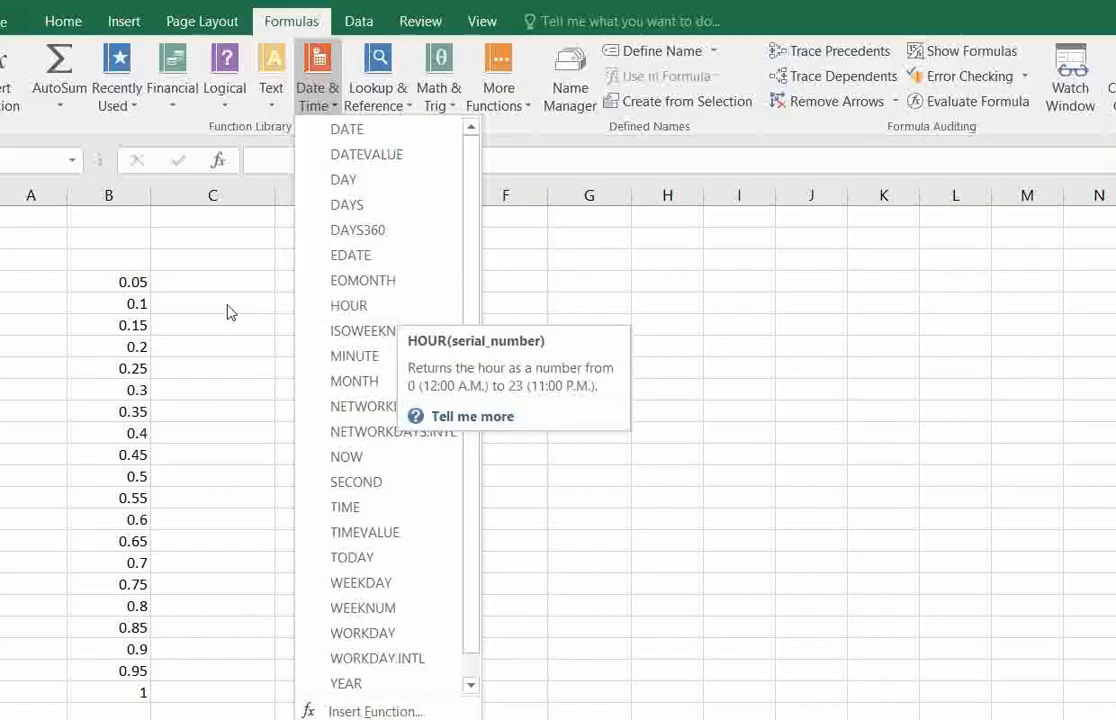
left_click(416, 284)
left_click(423, 301)
left_click(431, 282)
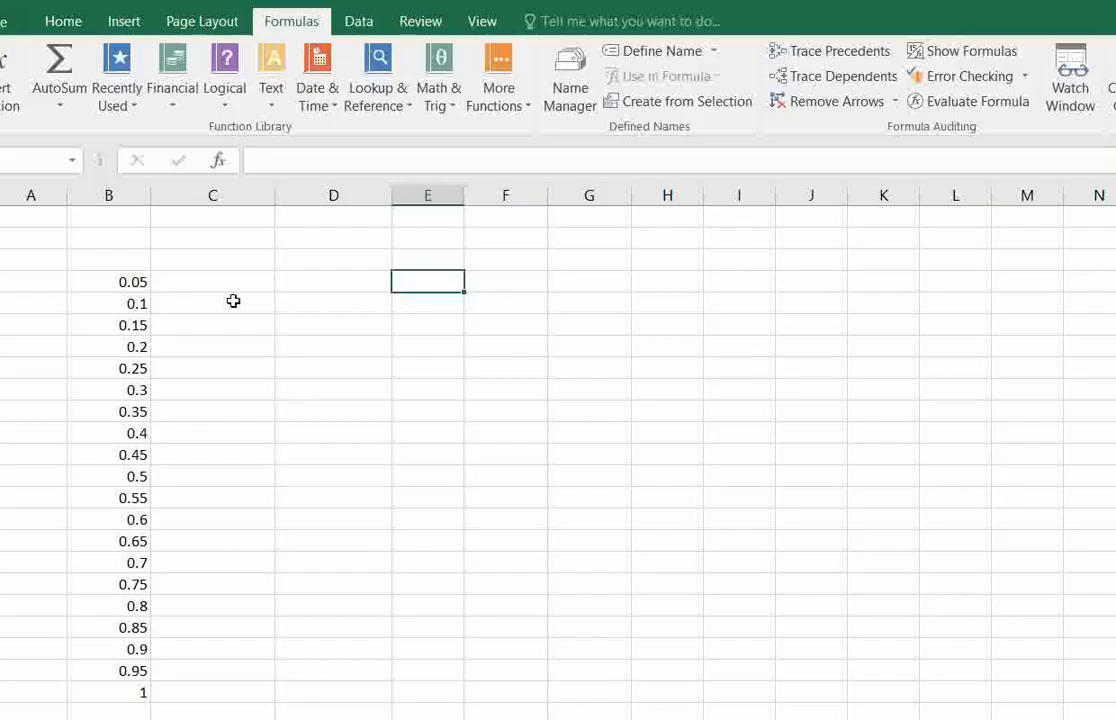
Insert an HOUR function in E13 with B13 as the serial number.
left_click(128, 472)
left_click(412, 475)
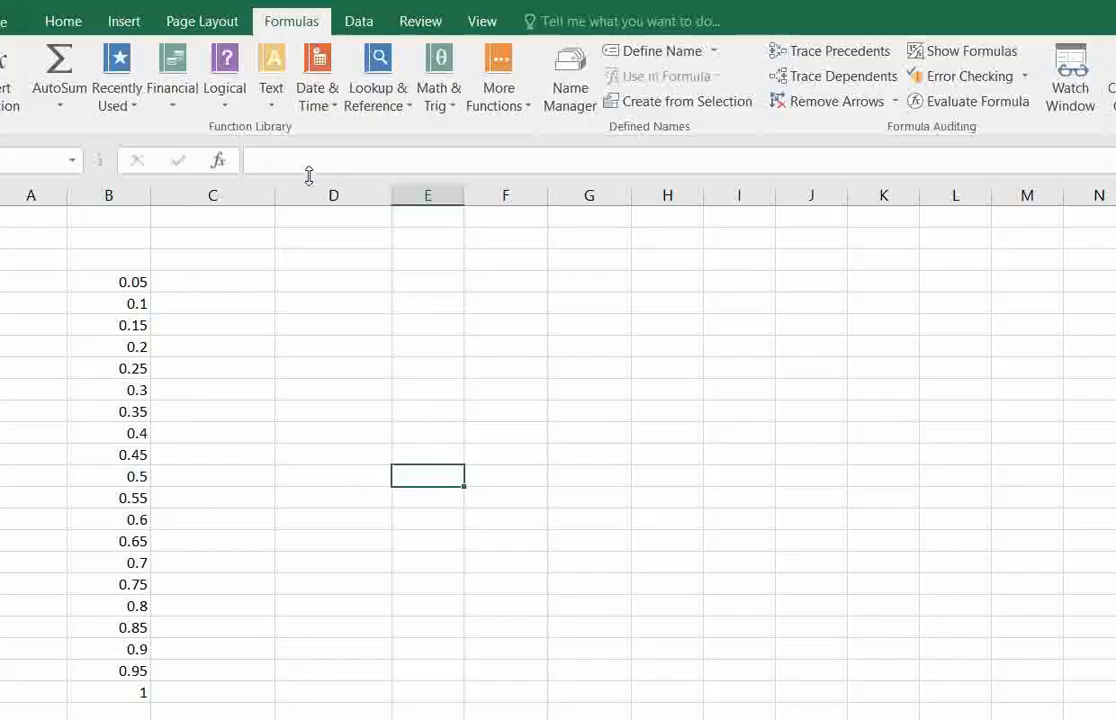
left_click(326, 100)
left_click(362, 307)
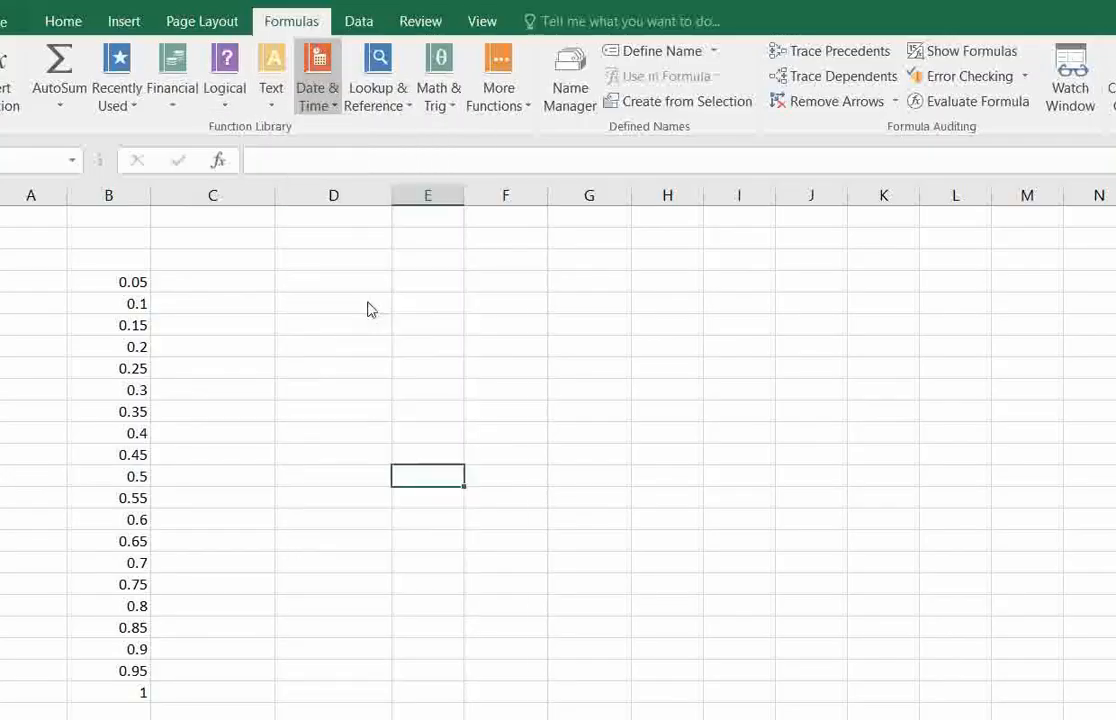
left_click(108, 475)
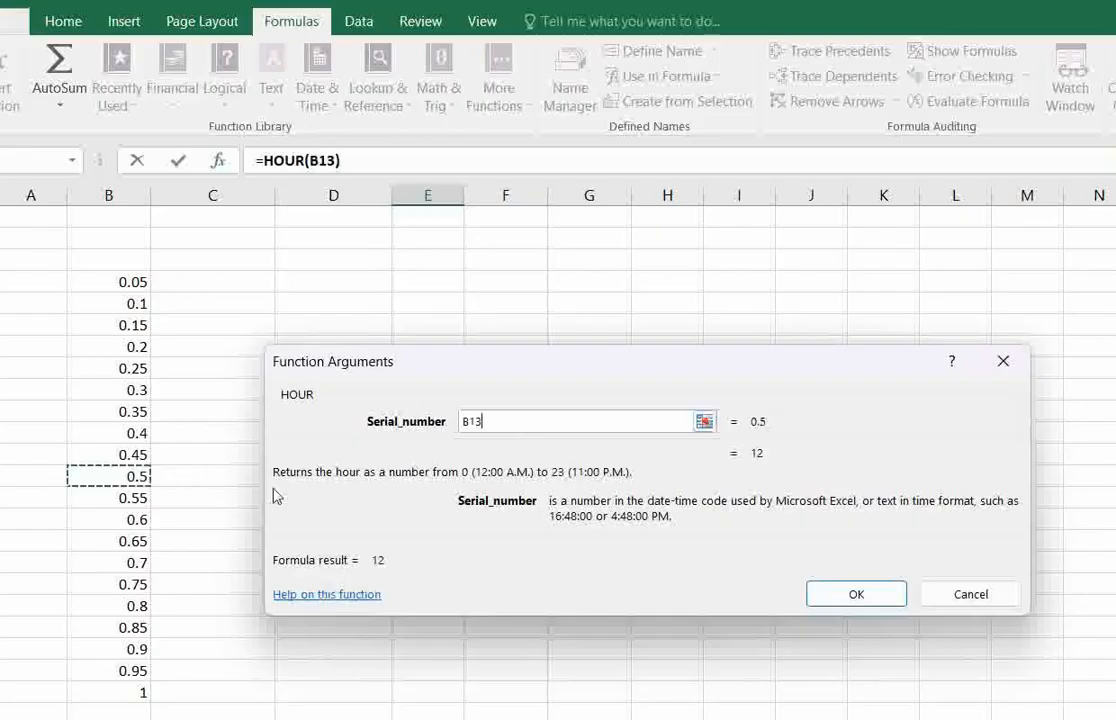
left_click(843, 598)
Compare the HOUR result in E13 with the decimal value in B13.
left_click(451, 500)
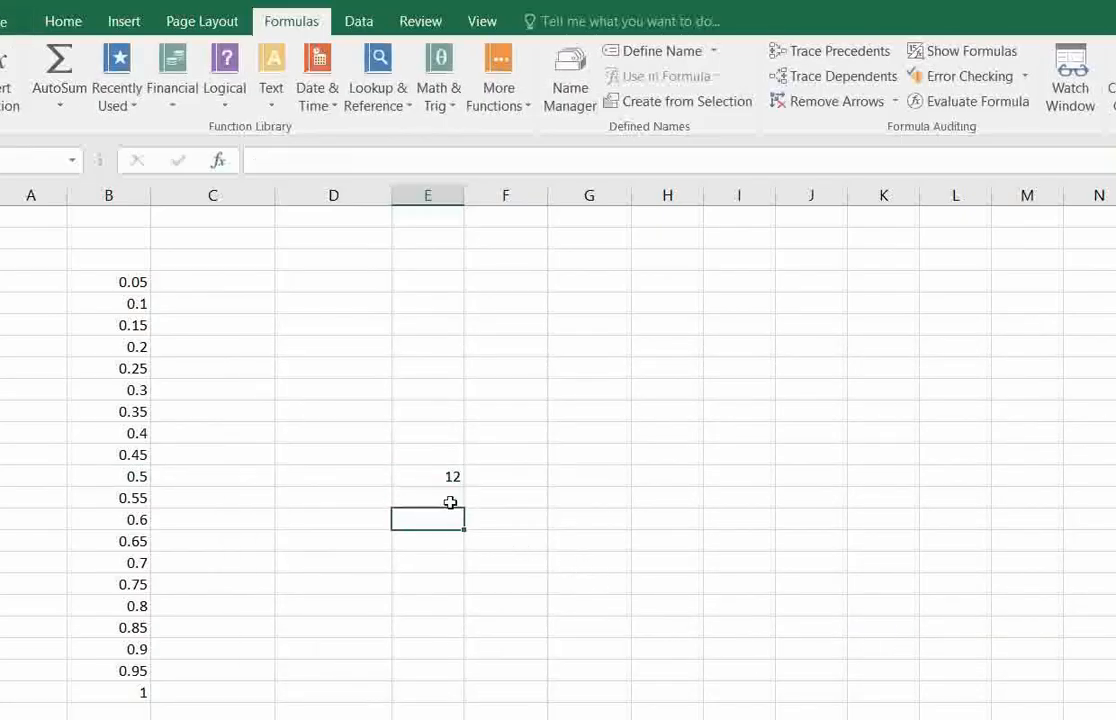
left_click(451, 476)
left_click(112, 475)
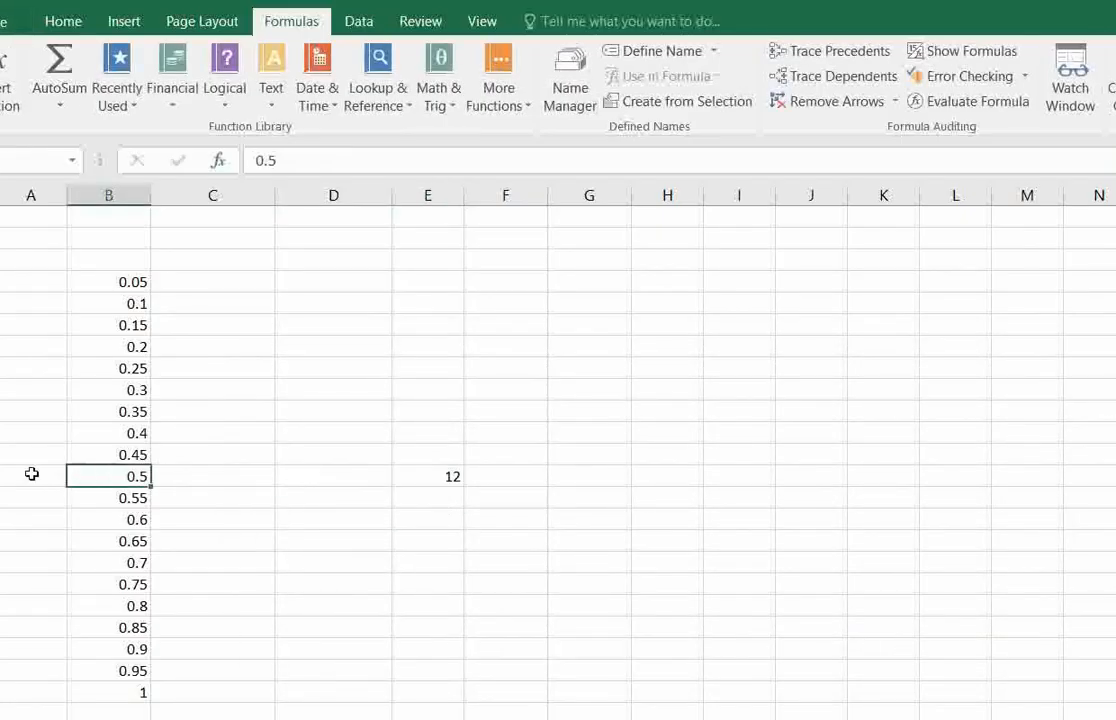
left_click(1, 476)
left_click(438, 475)
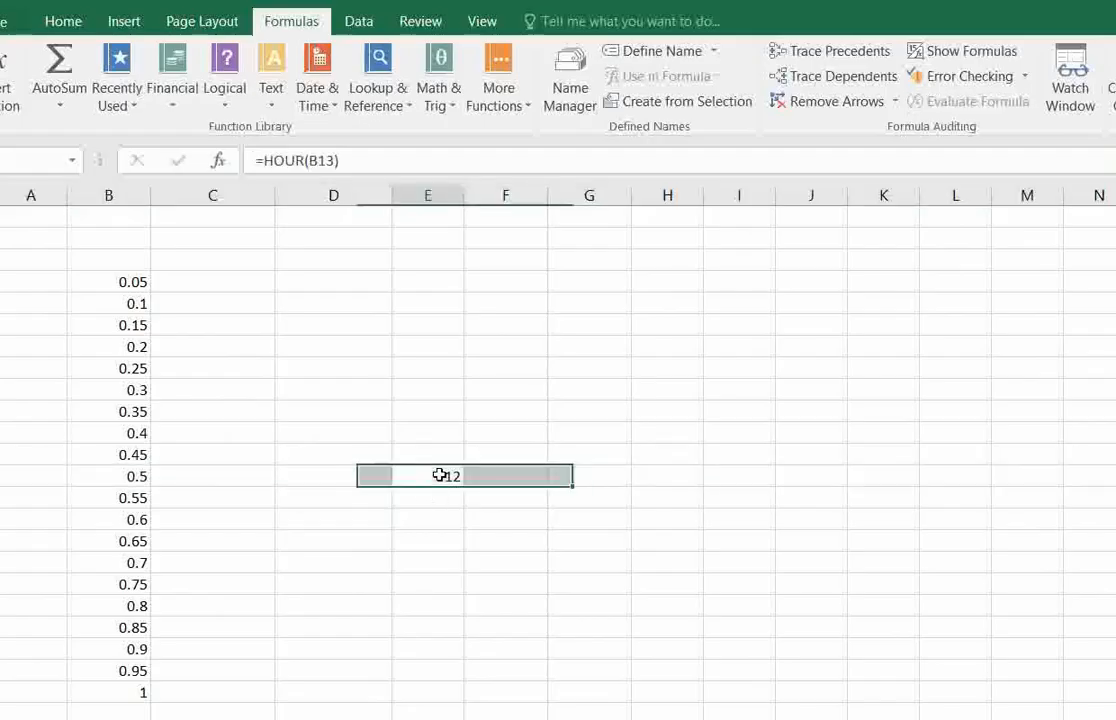
left_click(134, 477)
left_click(450, 476)
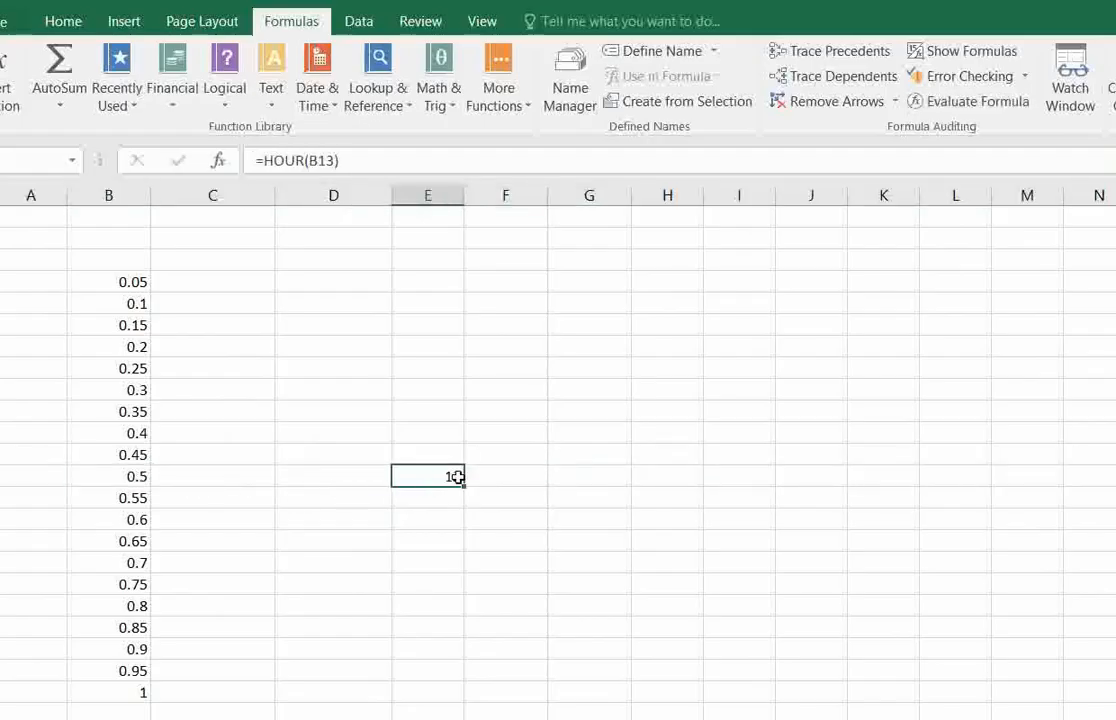
Fill the HOUR formula from E13 up to E4 and down to E22, and check the copied formulas.
left_click_drag(464, 412, 456, 270)
left_click(453, 281)
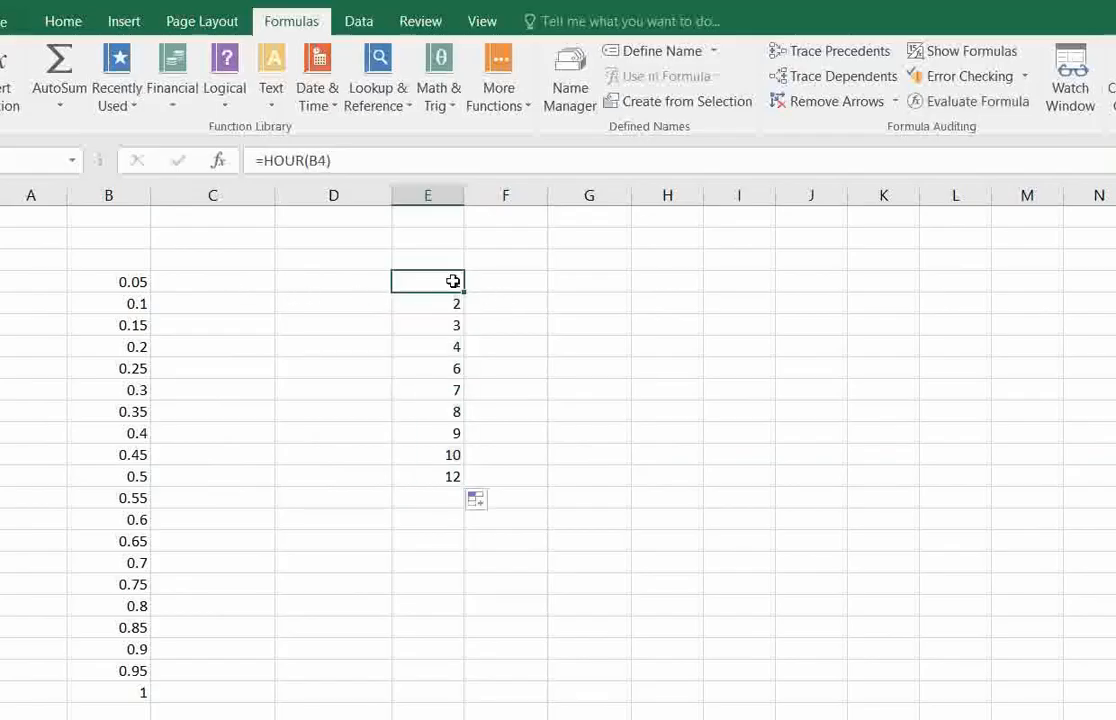
left_click(450, 477)
left_click_drag(464, 487, 465, 680)
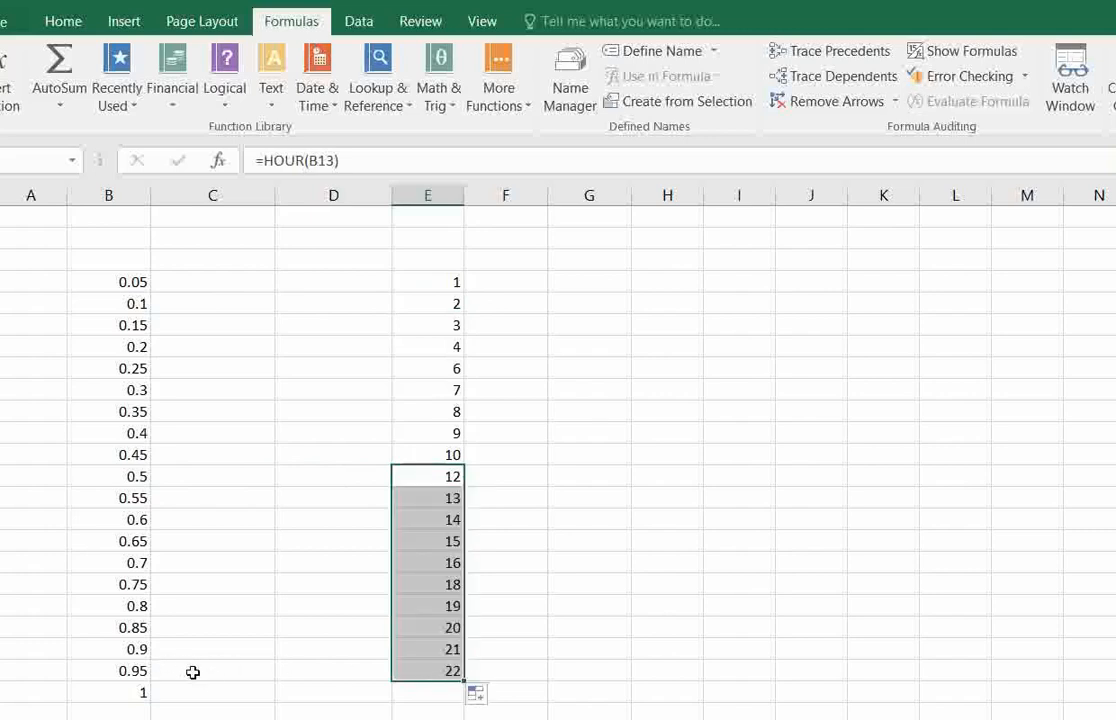
left_click(421, 668)
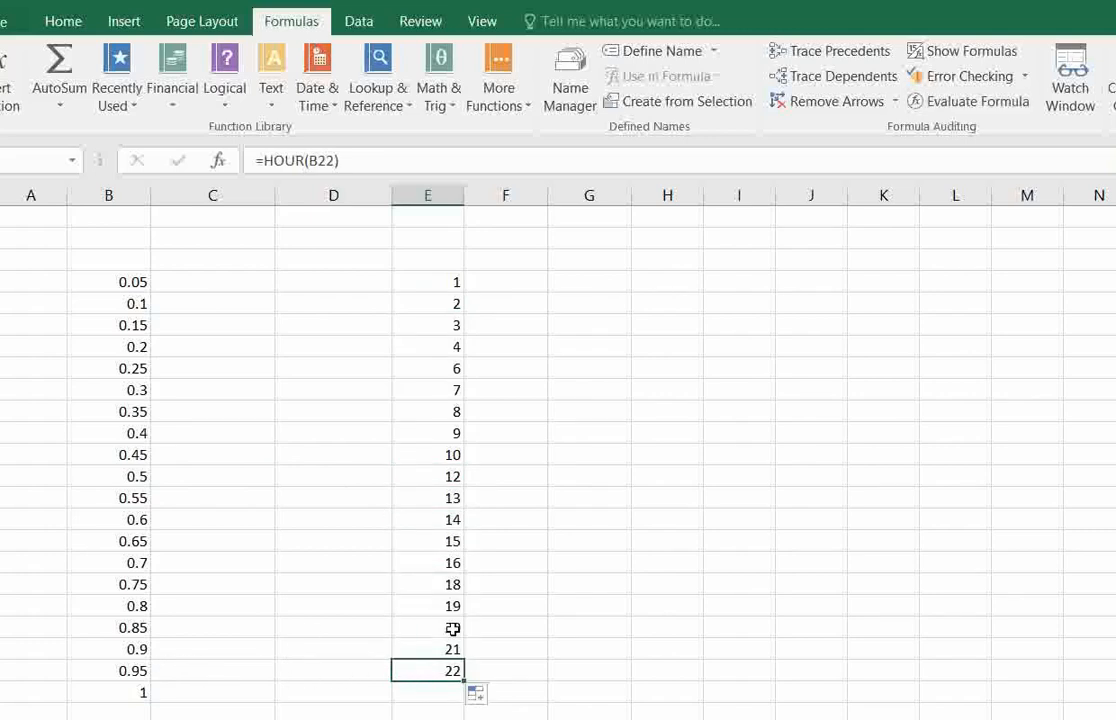
left_click(411, 630)
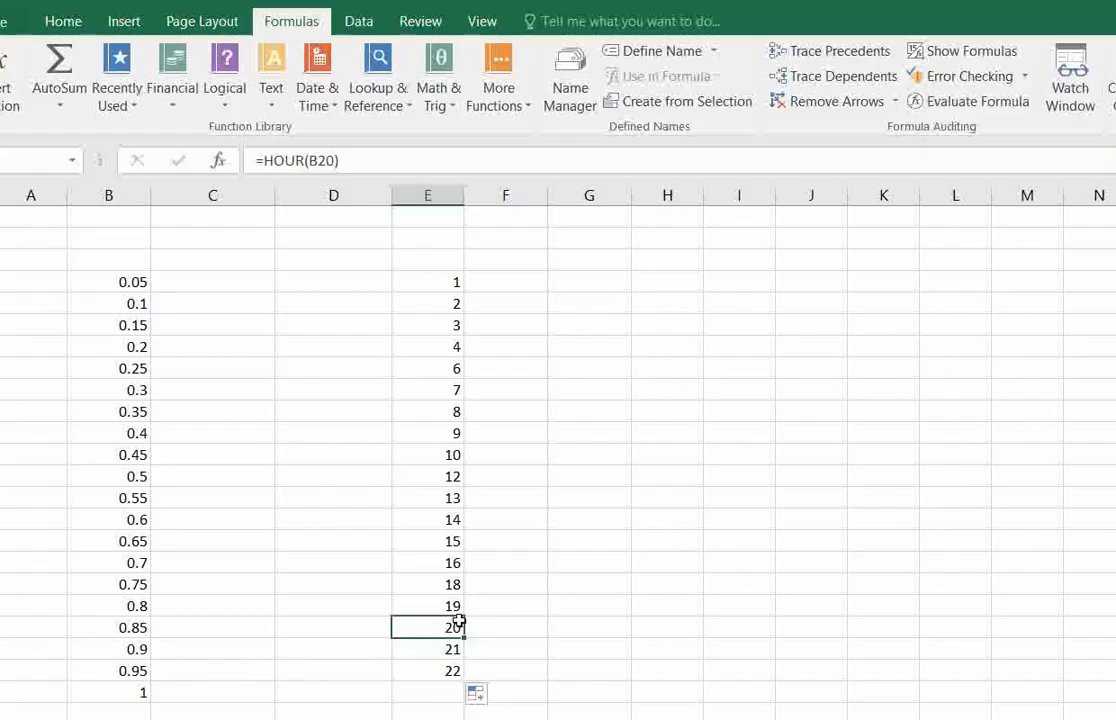
Clear the HOUR formulas from E4:E22.
left_click(336, 106)
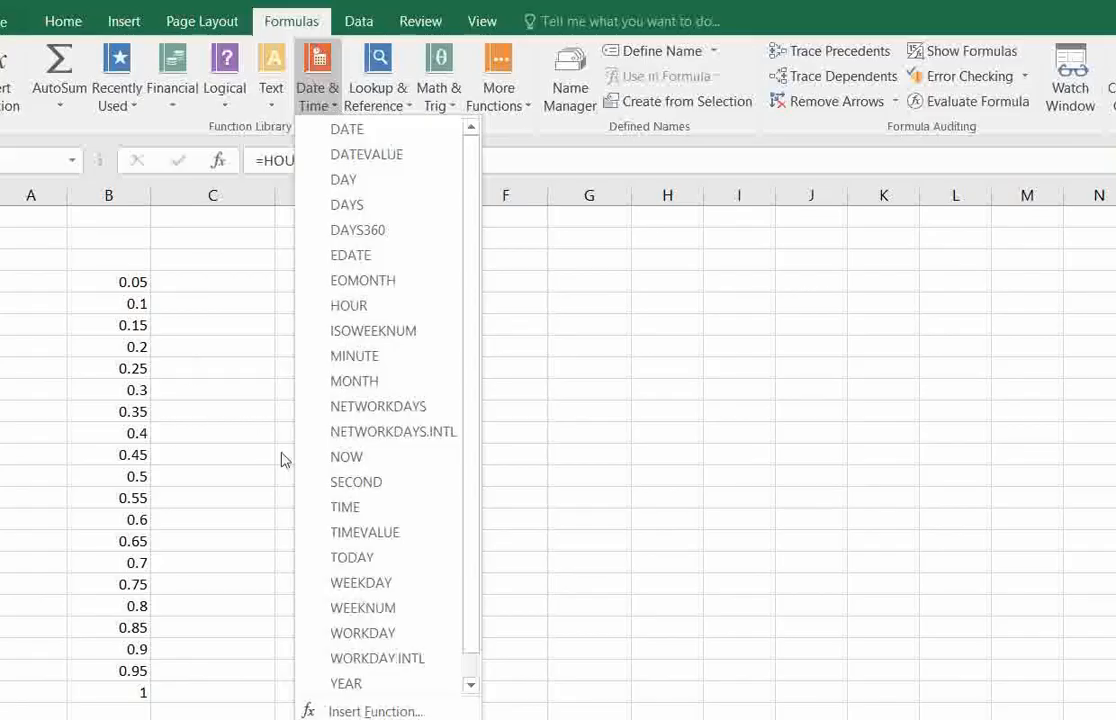
key("Escape")
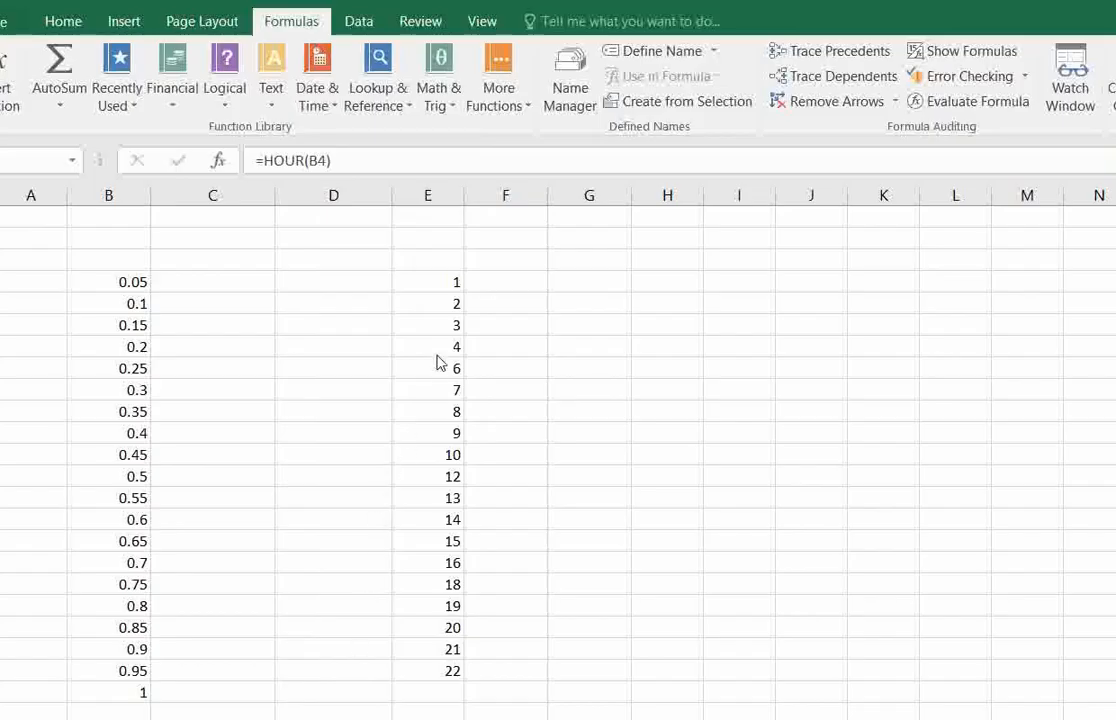
left_click(440, 282)
left_click_drag(443, 281, 448, 671)
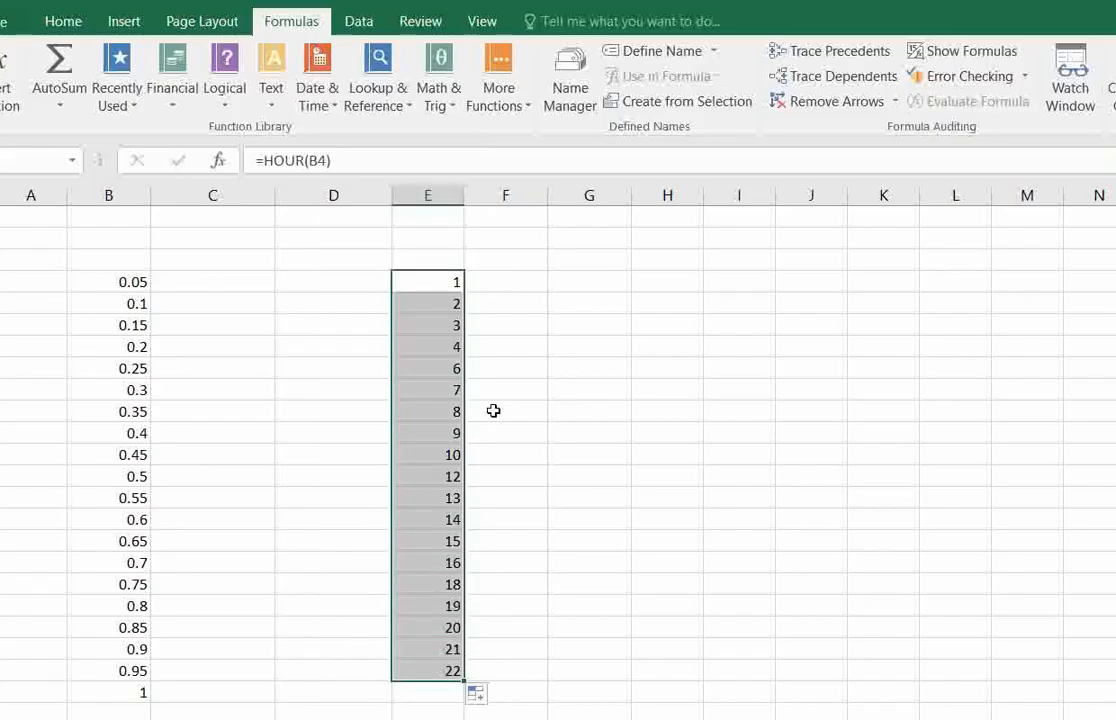
key("Delete")
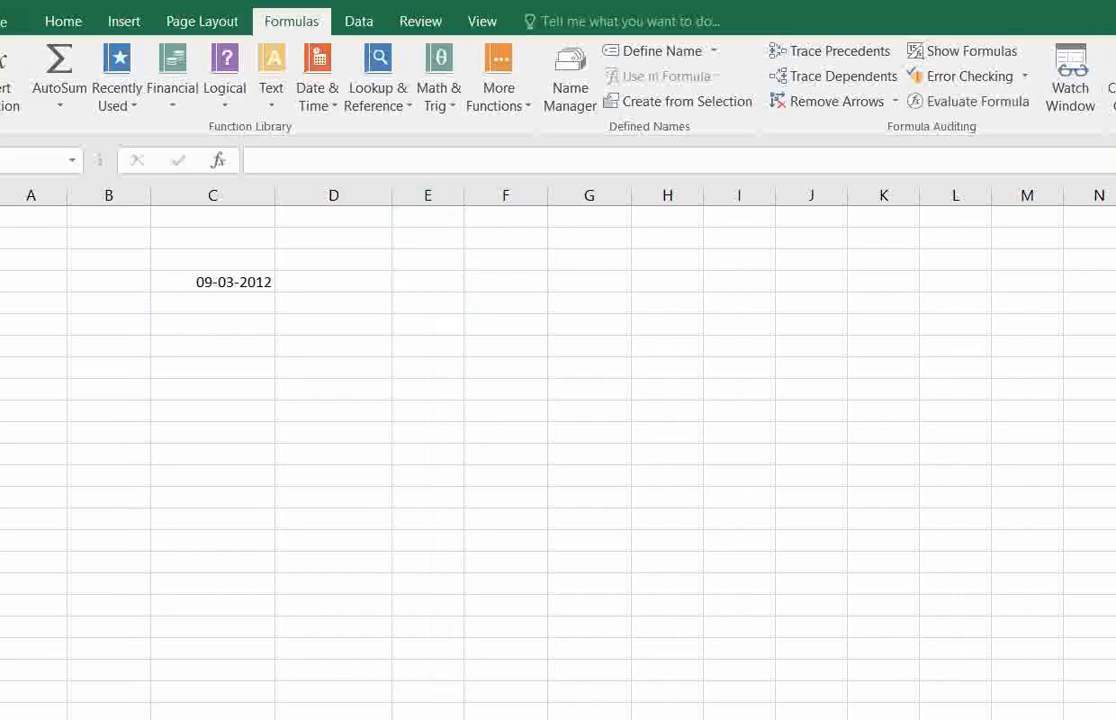
Review the description of the ISOWEEKNUM function and the source date in C4.
left_click(334, 108)
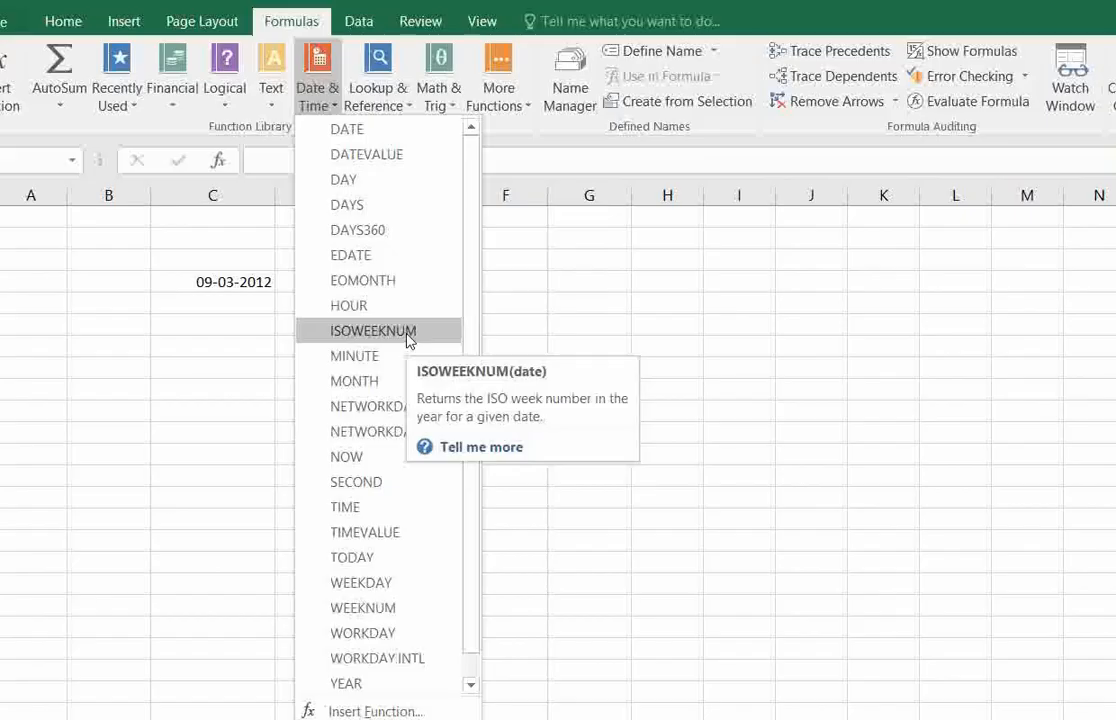
left_click(228, 283)
left_click(237, 319)
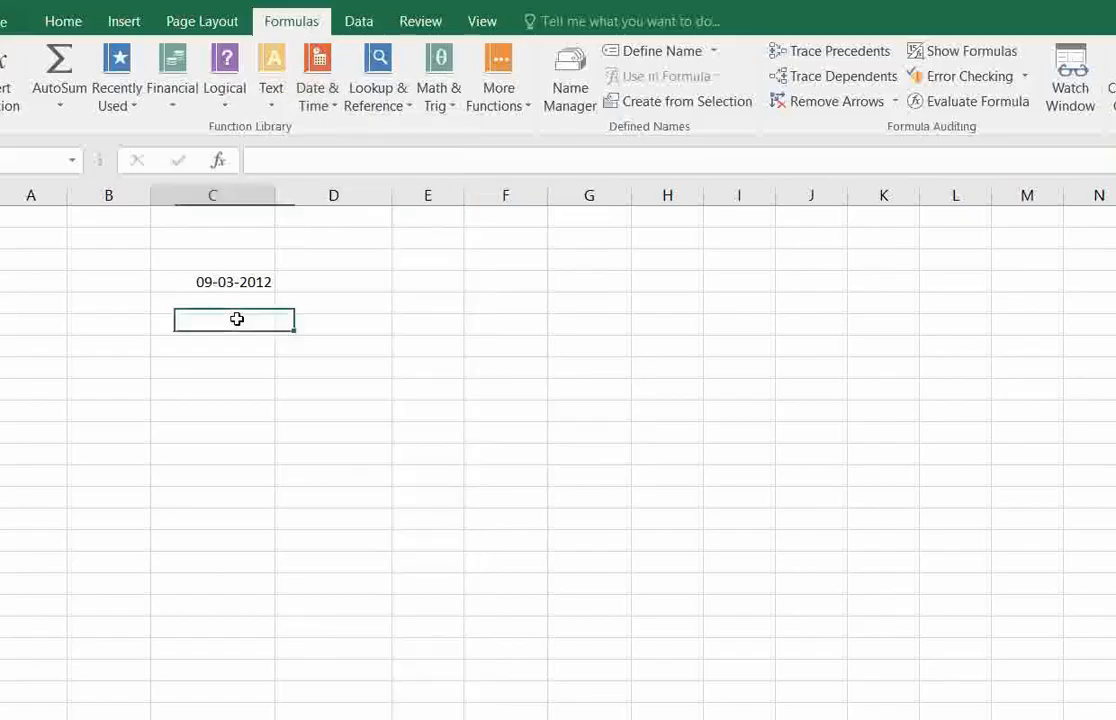
left_click(237, 283)
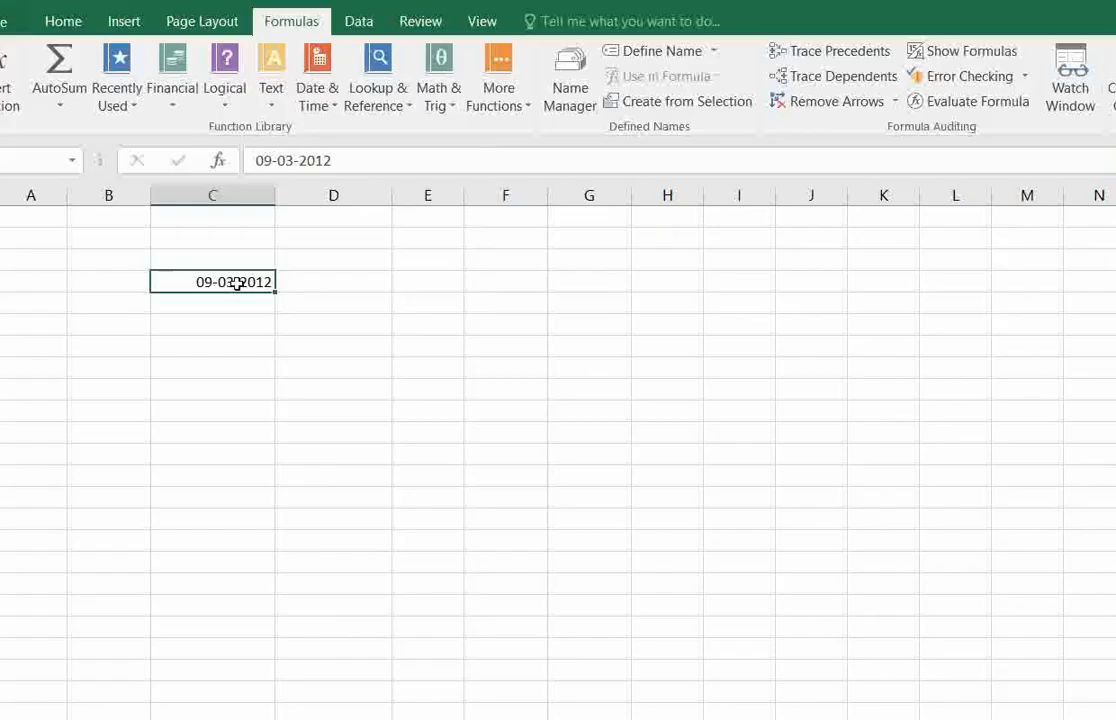
left_click(324, 281)
left_click(412, 281)
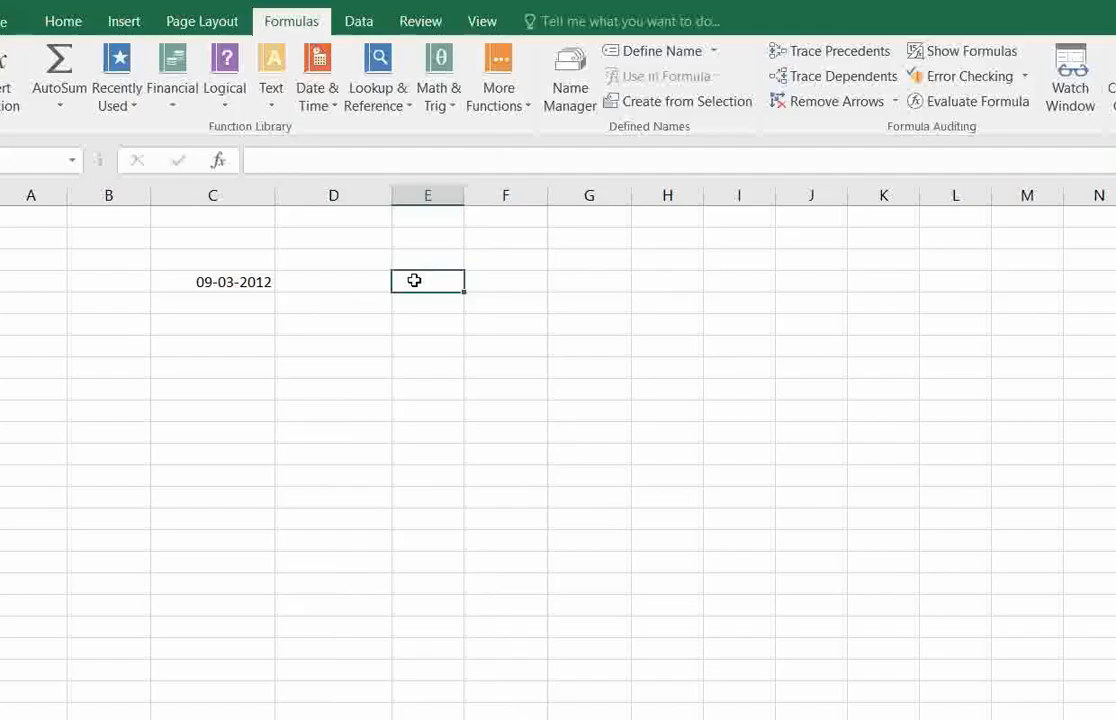
left_click(356, 266)
left_click(446, 286)
Insert an ISOWEEKNUM function in F4 with C4 as the date.
left_click(494, 287)
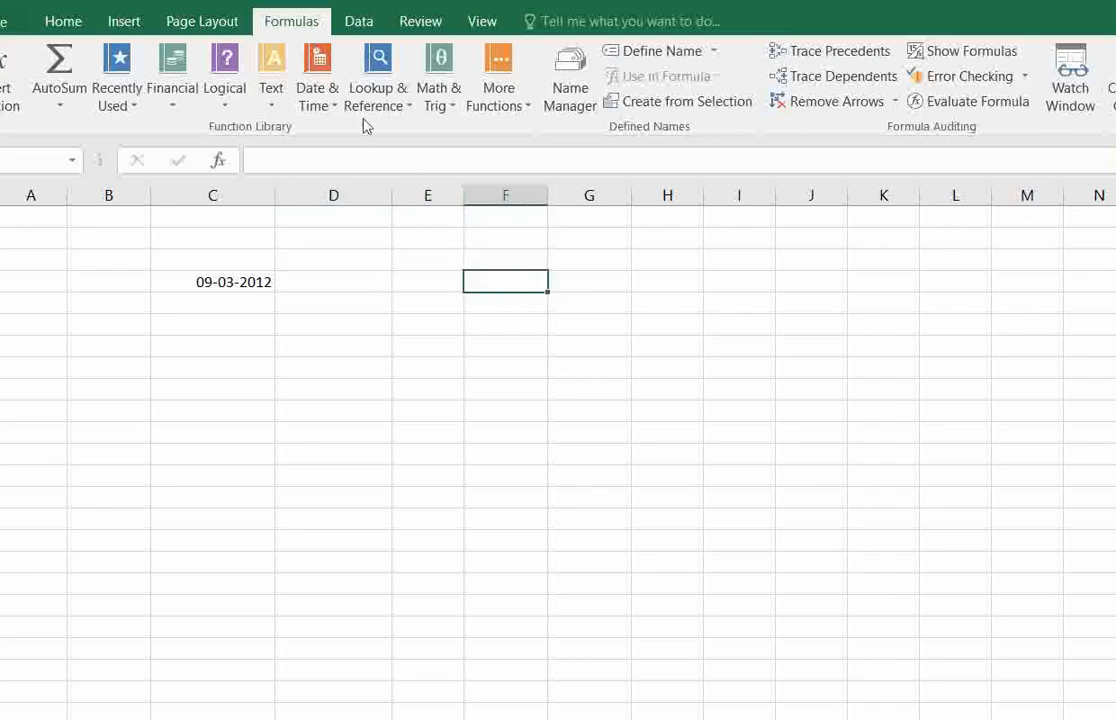
left_click(331, 96)
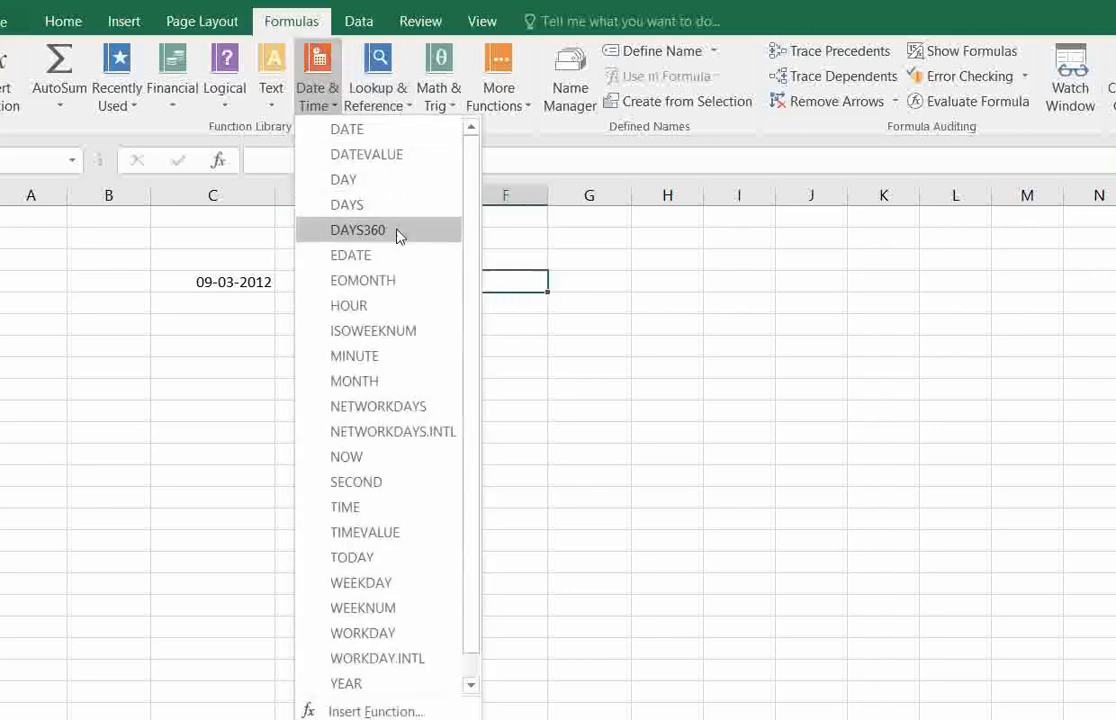
left_click(398, 334)
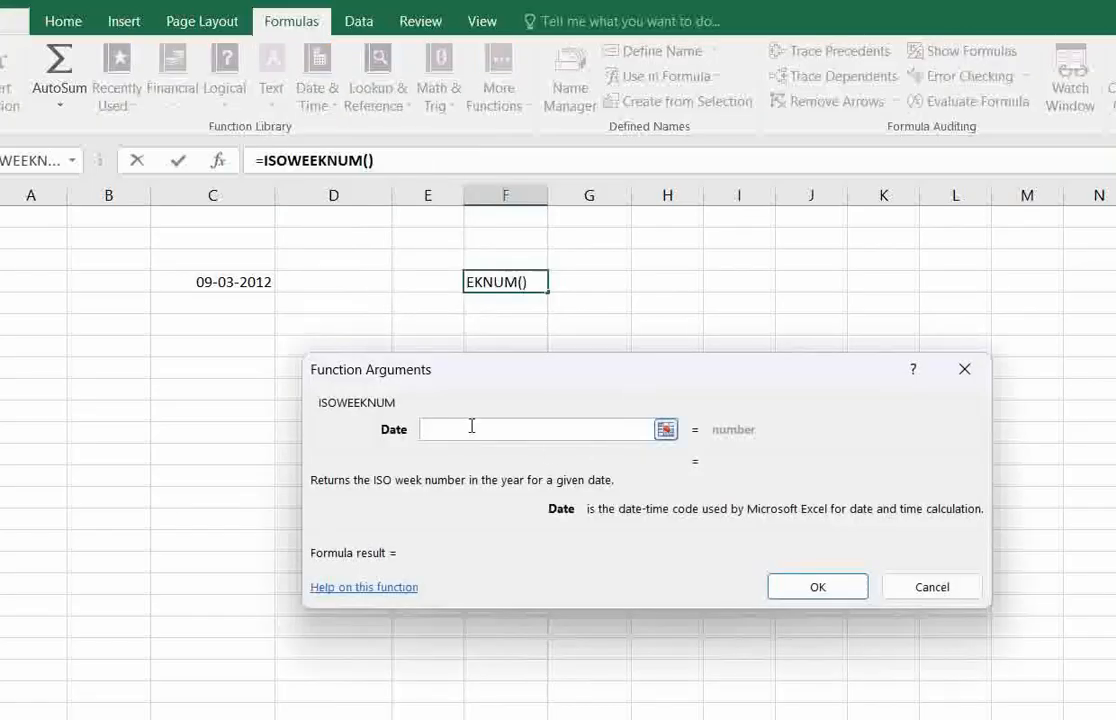
left_click(240, 282)
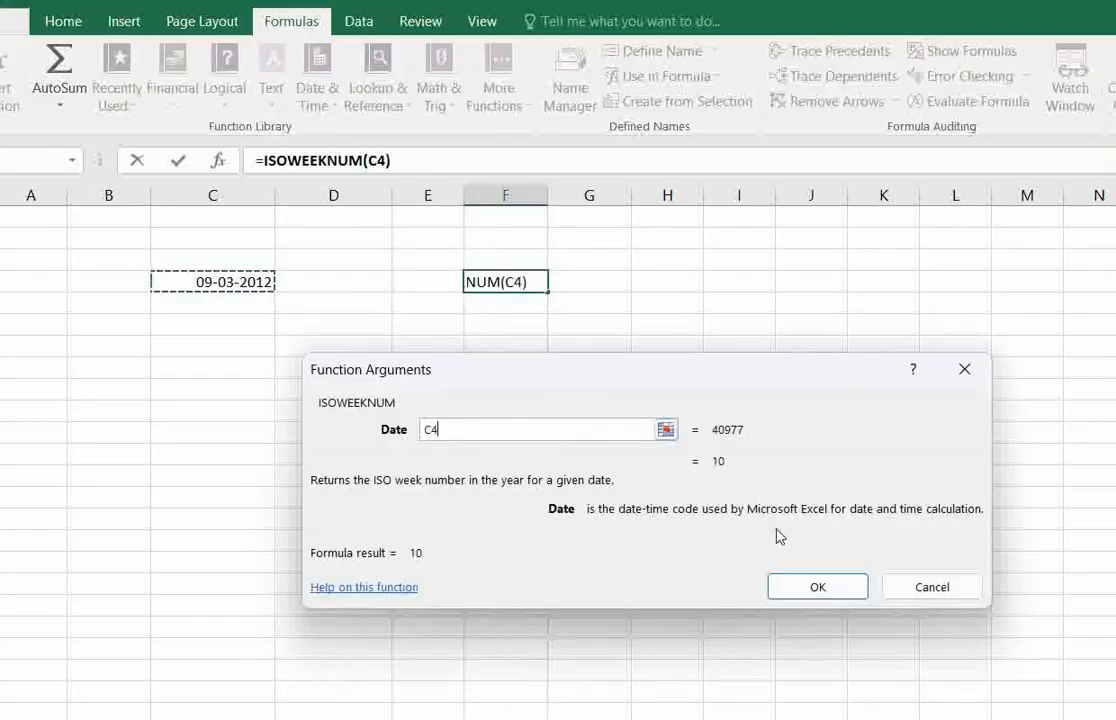
left_click(818, 588)
left_click(503, 347)
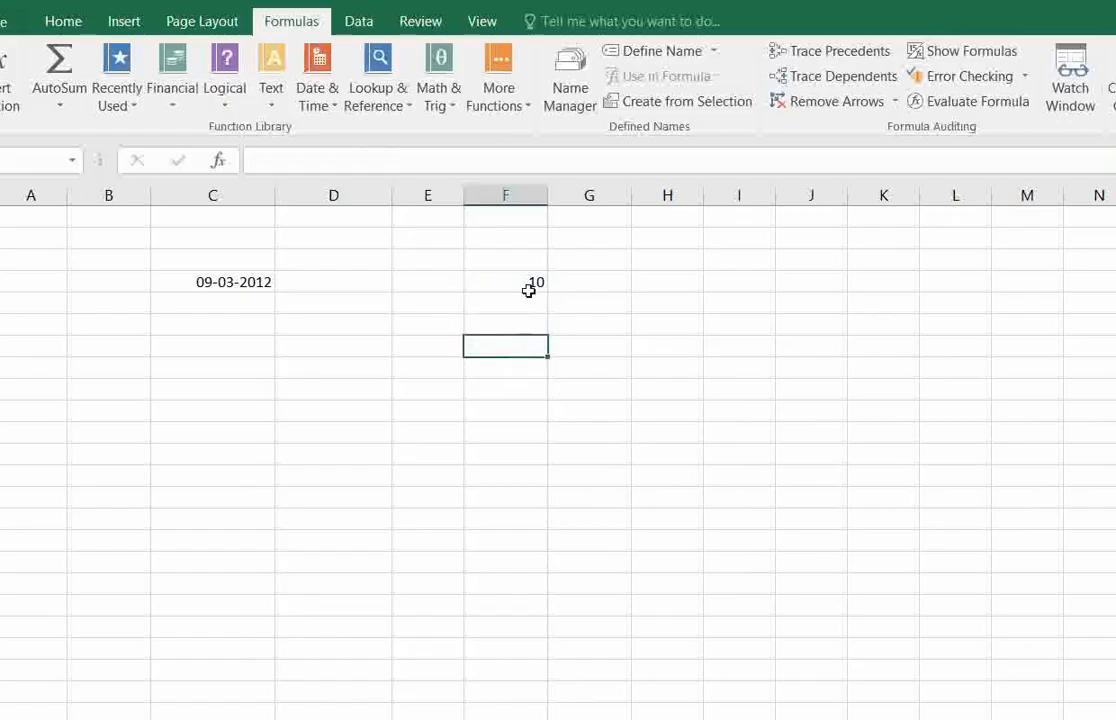
Change the month of the date in C4 to 12, making it 09-12-2012.
left_click(530, 287)
left_click(255, 283)
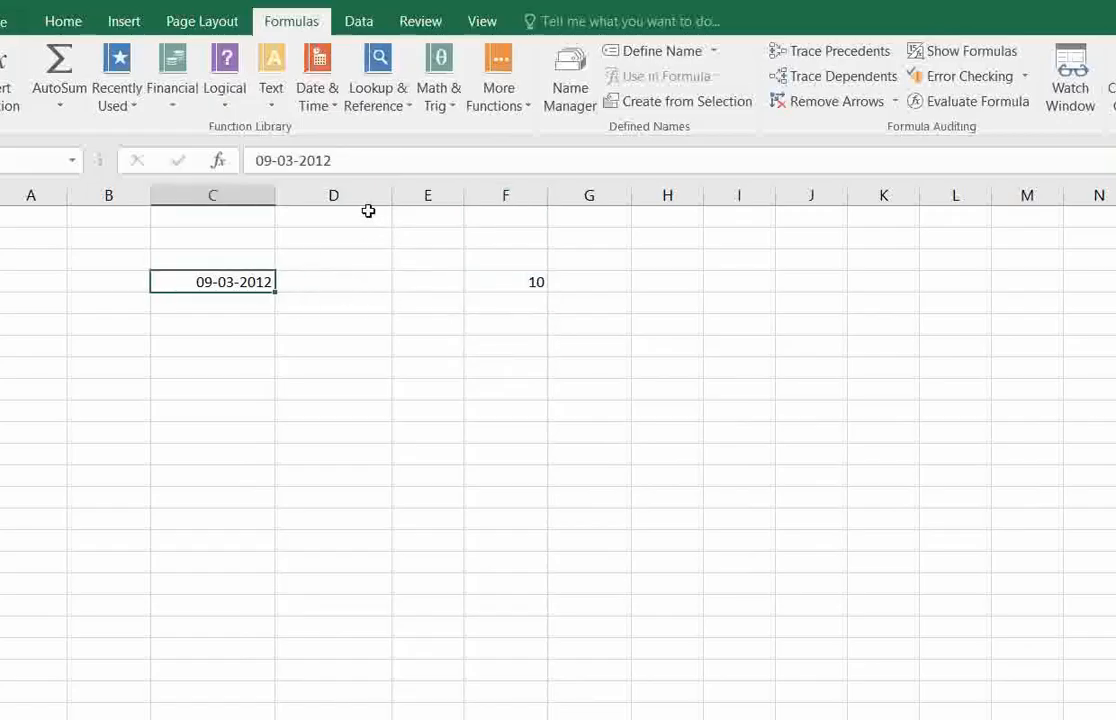
left_click(292, 158)
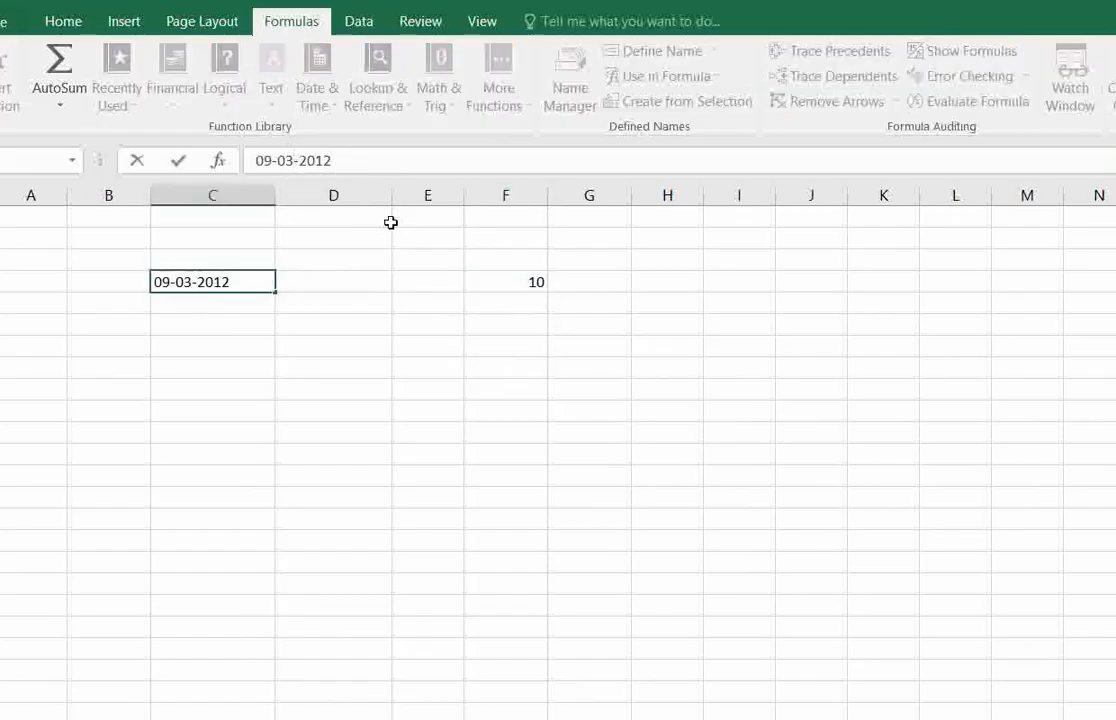
key("BackSpace")
key("BackSpace")
type("12")
key("Return")
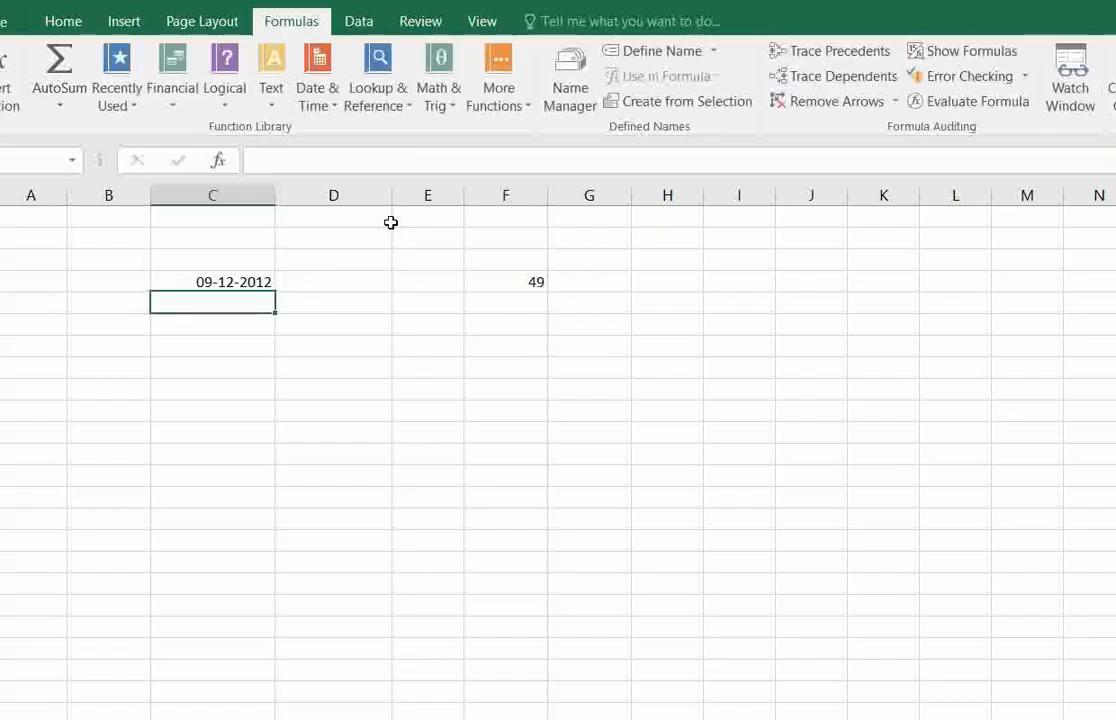
Compare the ISO week number in F4 with the date in C4.
left_click(219, 282)
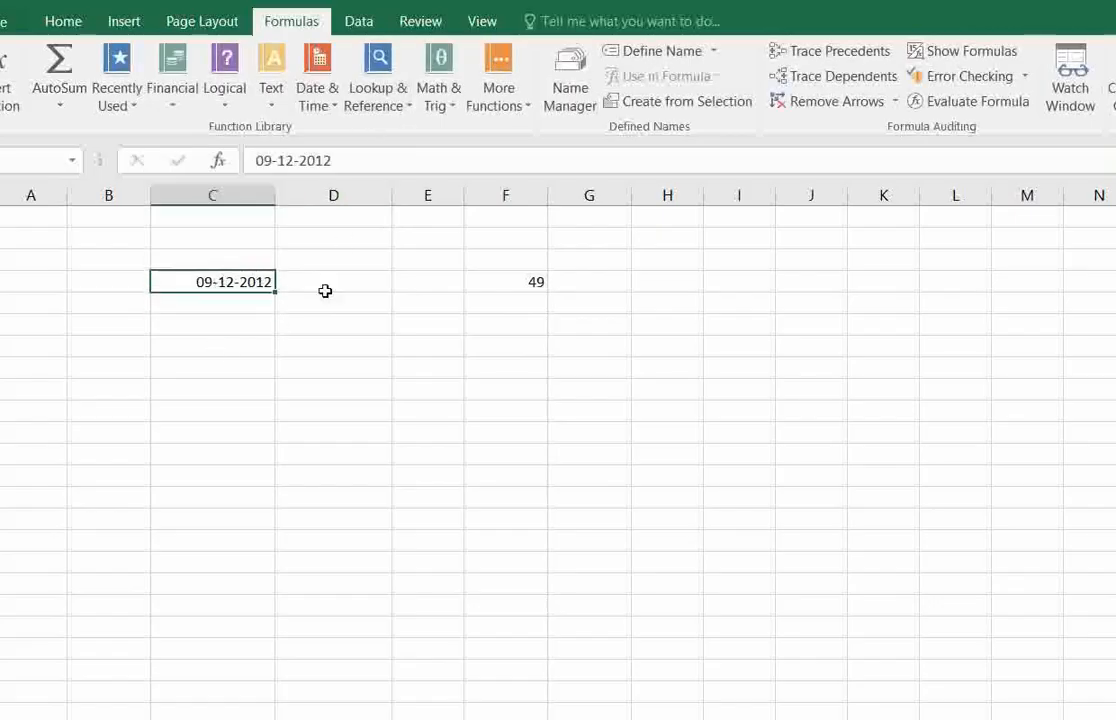
left_click_drag(531, 279, 530, 304)
left_click(531, 284)
left_click(531, 301)
left_click_drag(204, 281, 493, 296)
Change the day of the date in C4 to 31, making it 31-12-2012.
left_click(268, 284)
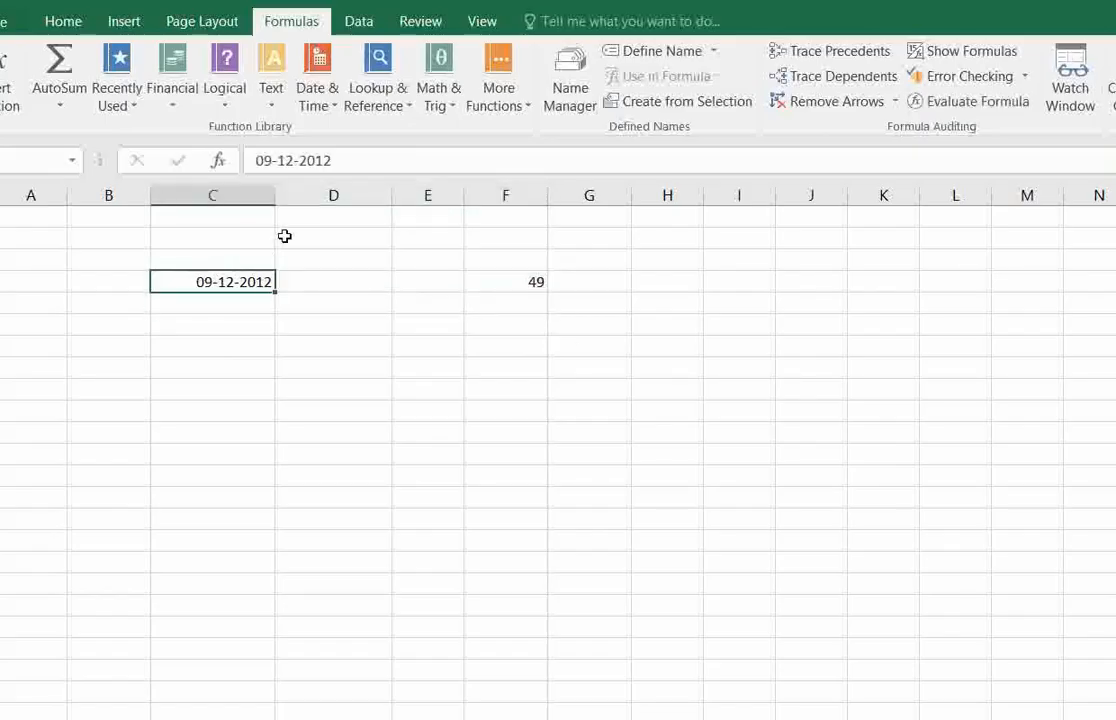
left_click(283, 160)
key("BackSpace")
key("BackSpace")
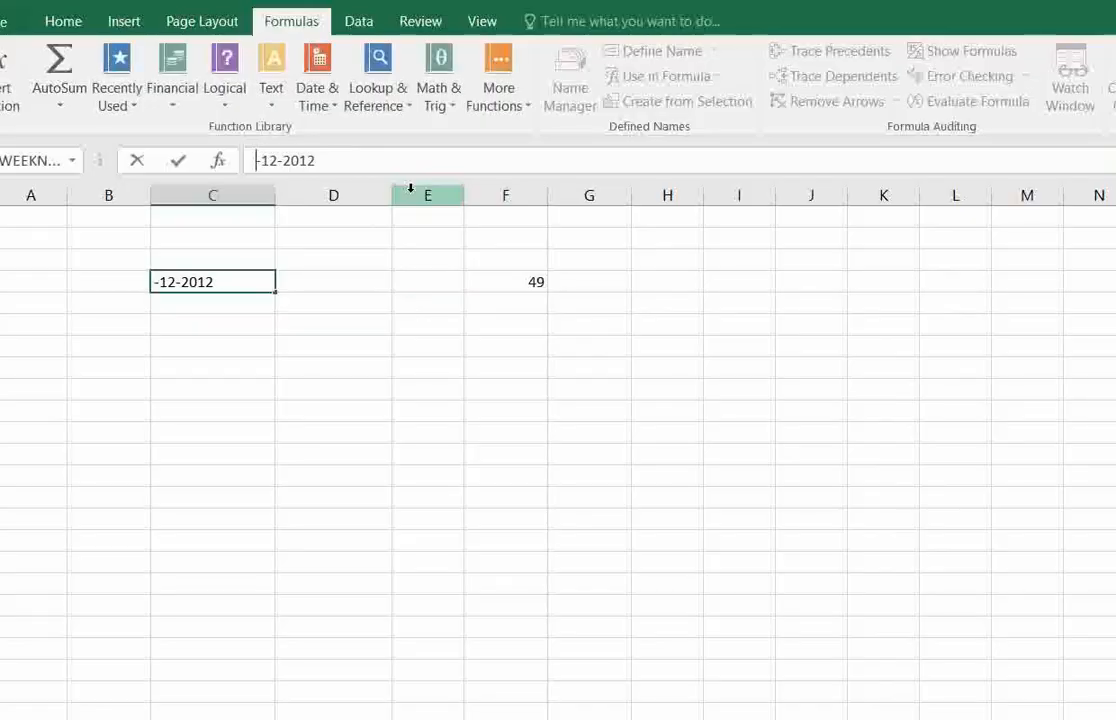
type("31")
key("Return")
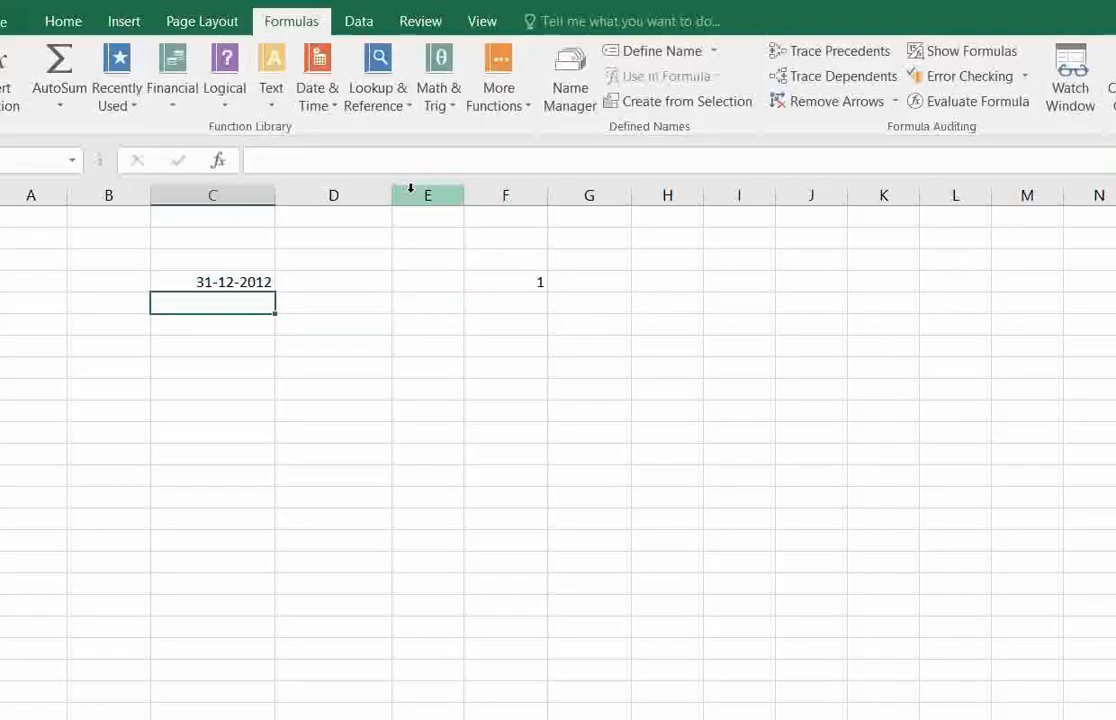
Change the day of the date in C4 to 20, making it 20-12-2012.
left_click(247, 279)
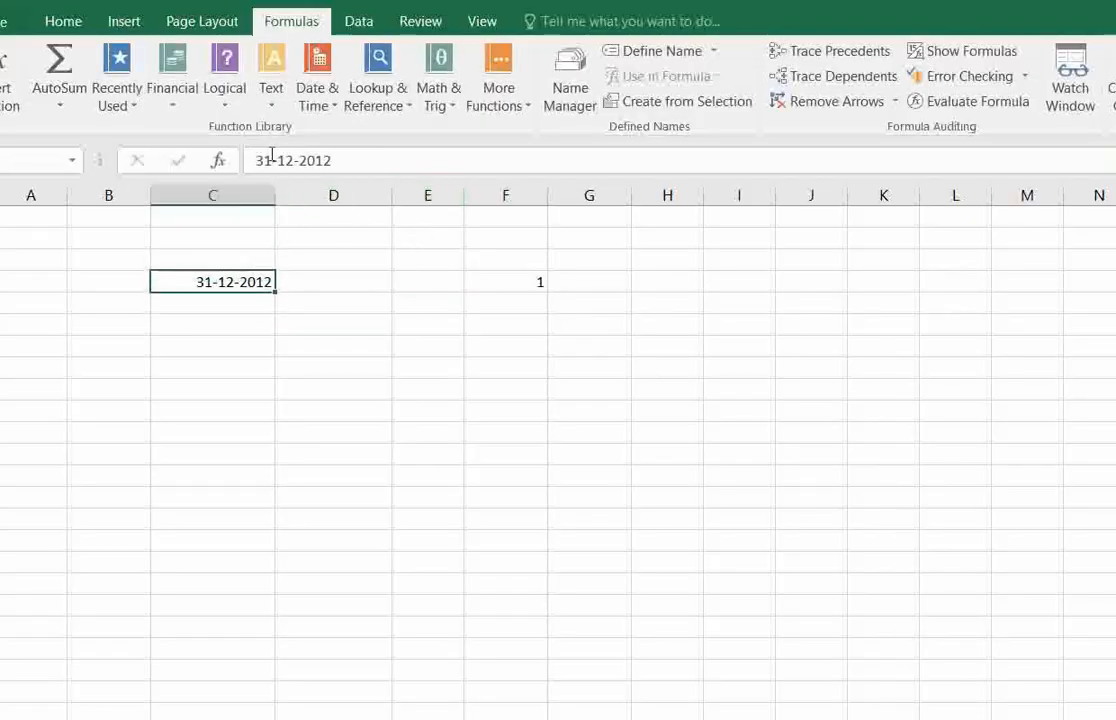
left_click(271, 157)
key("BackSpace")
key("BackSpace")
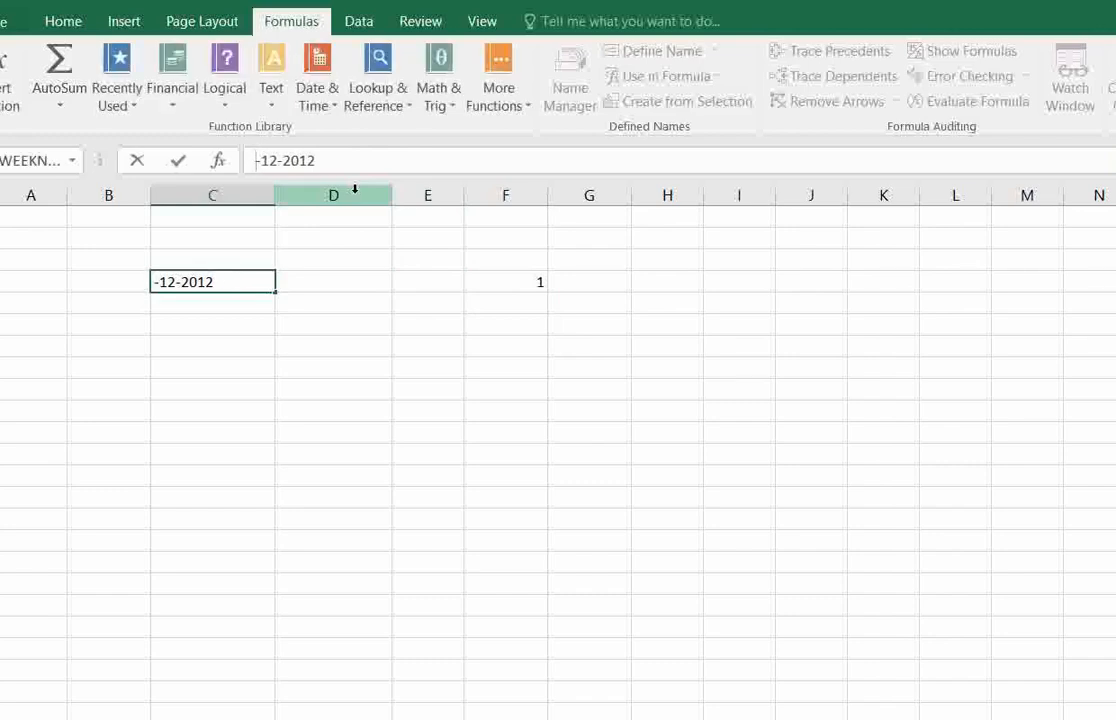
type("0")
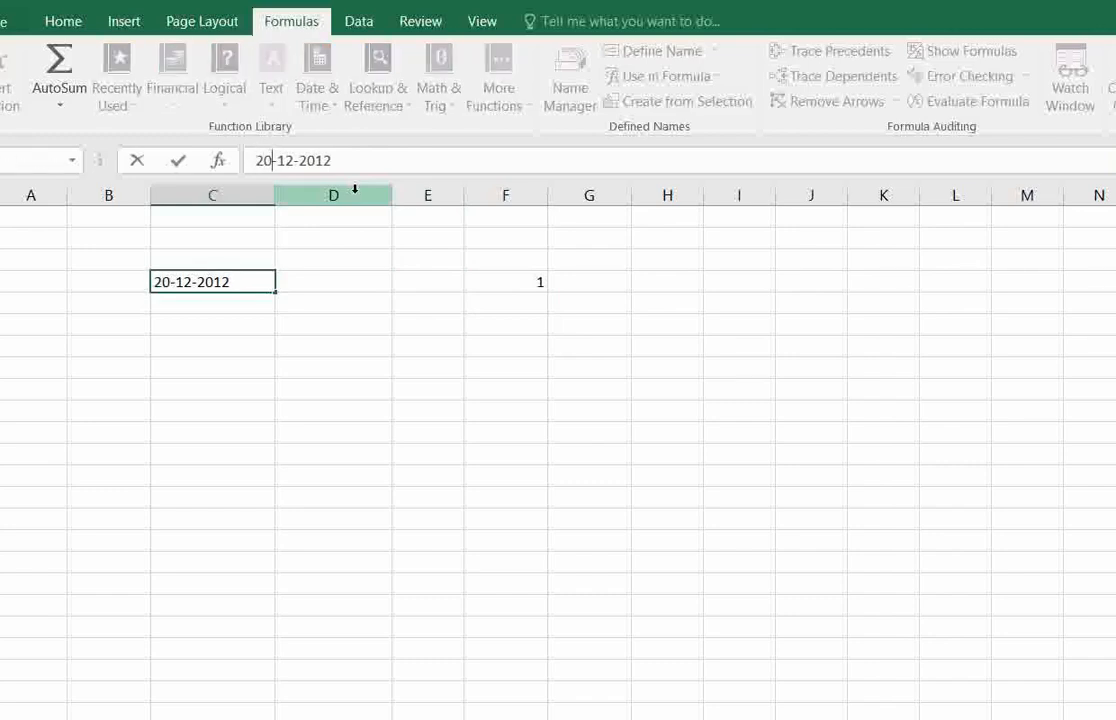
key("Return")
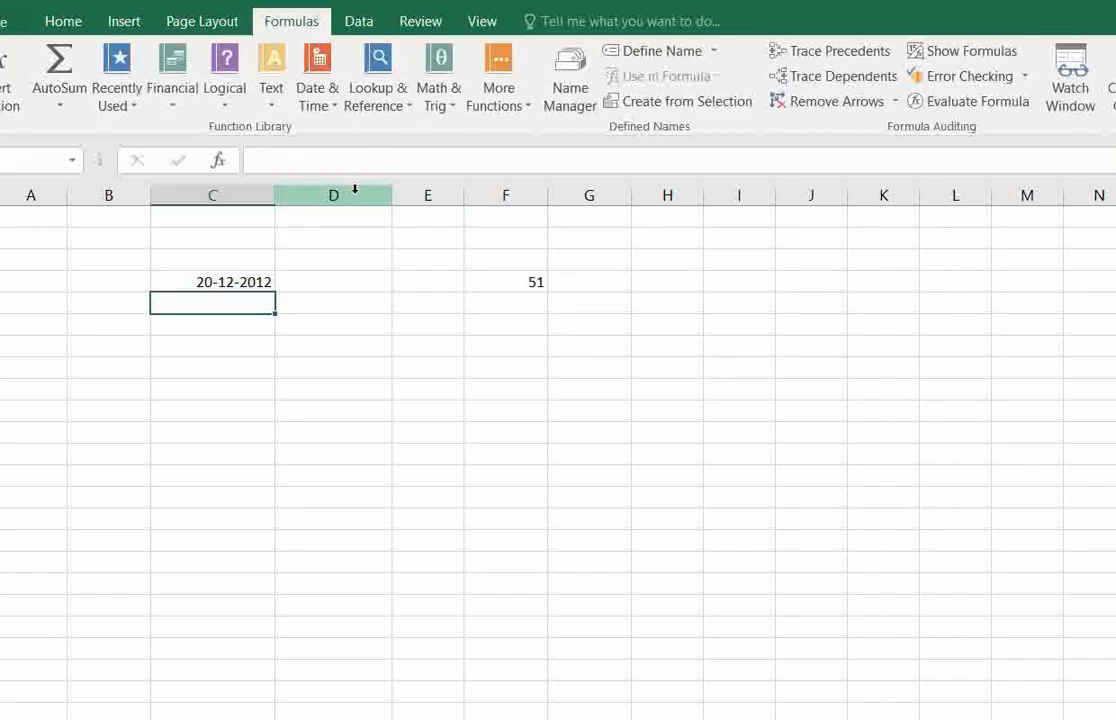
Change the day of the date in C4 to 26, making it 26-12-2012.
left_click(255, 280)
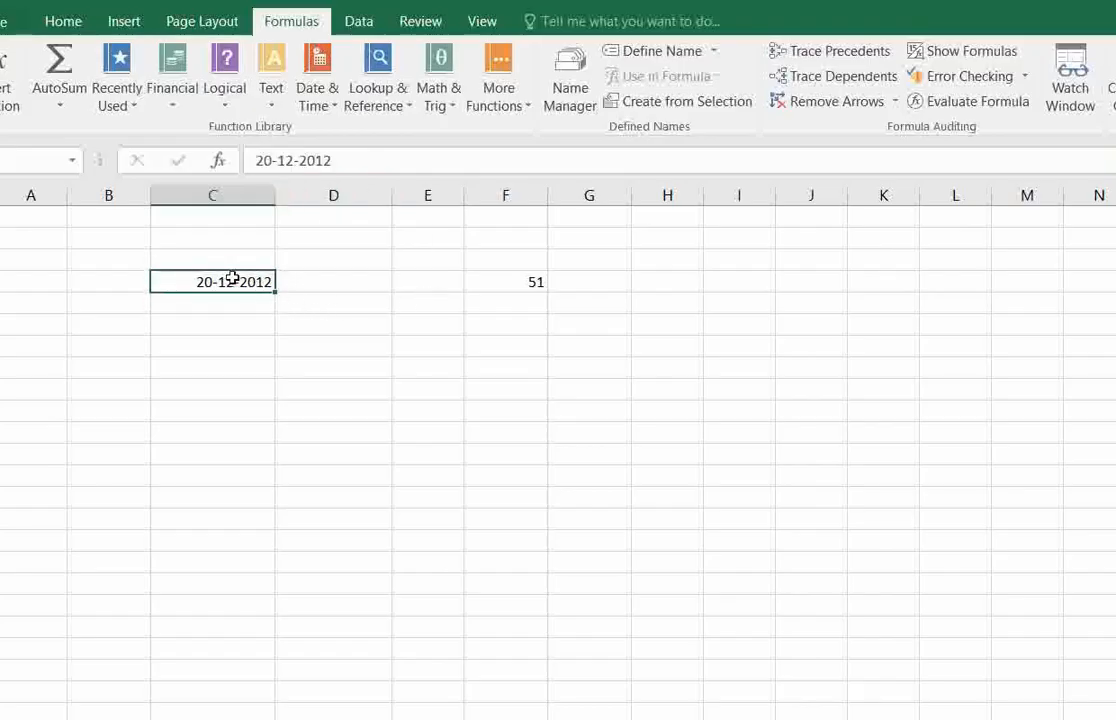
left_click(271, 160)
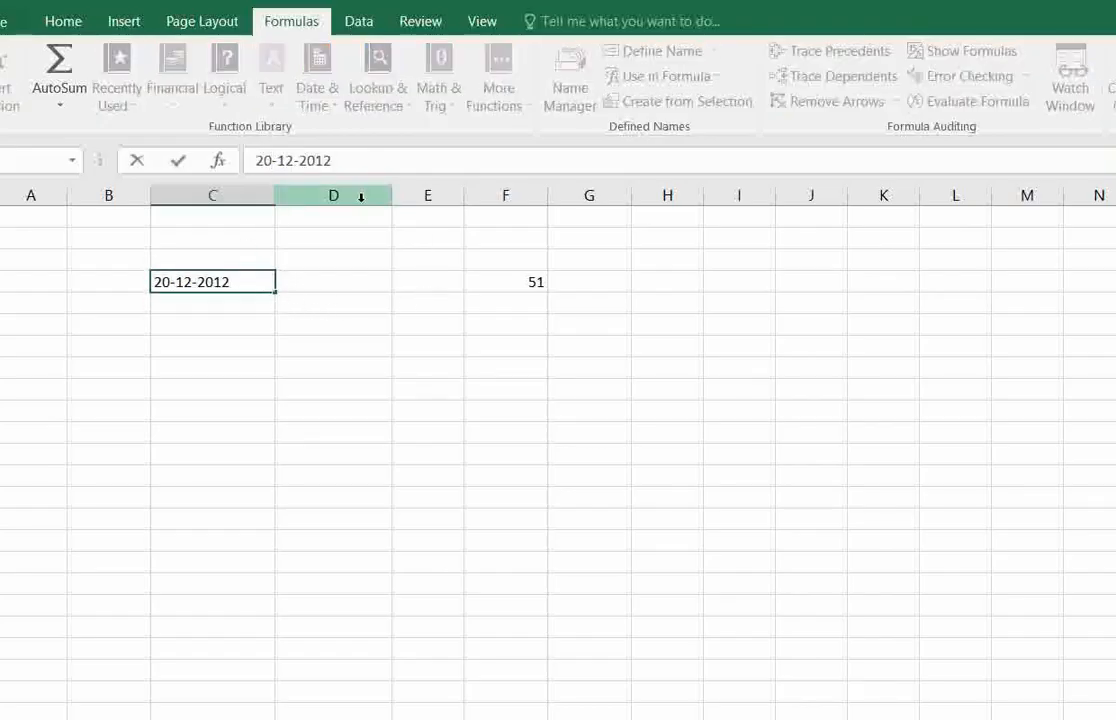
key("BackSpace")
type("6")
key("Return")
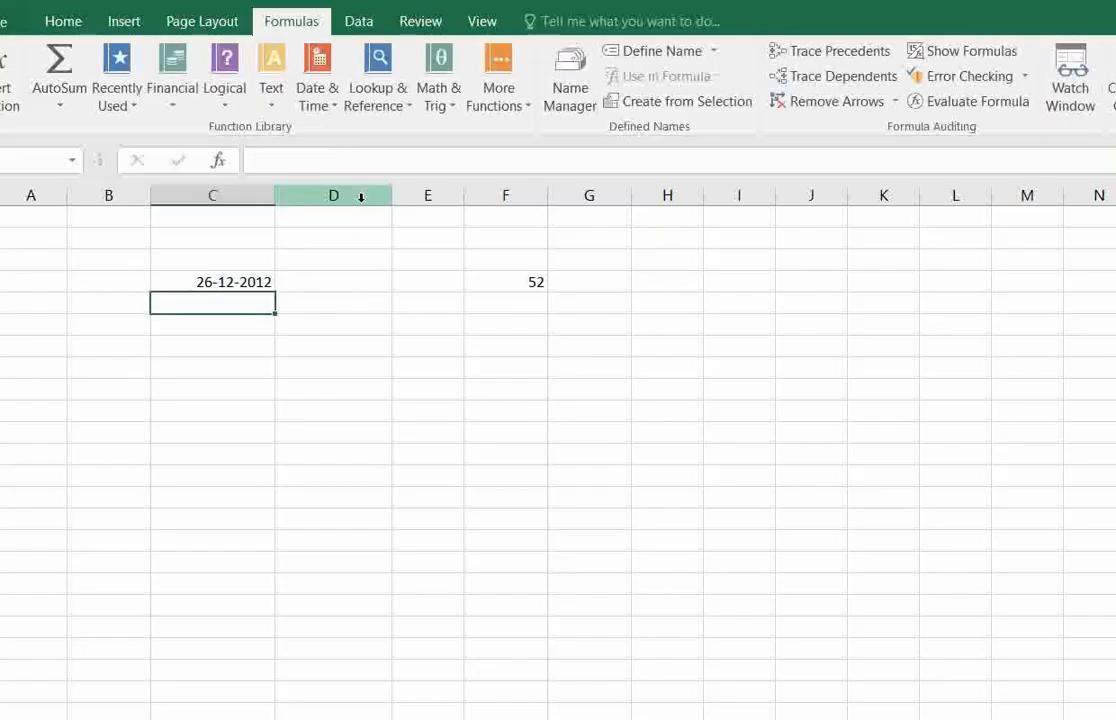
left_click(243, 282)
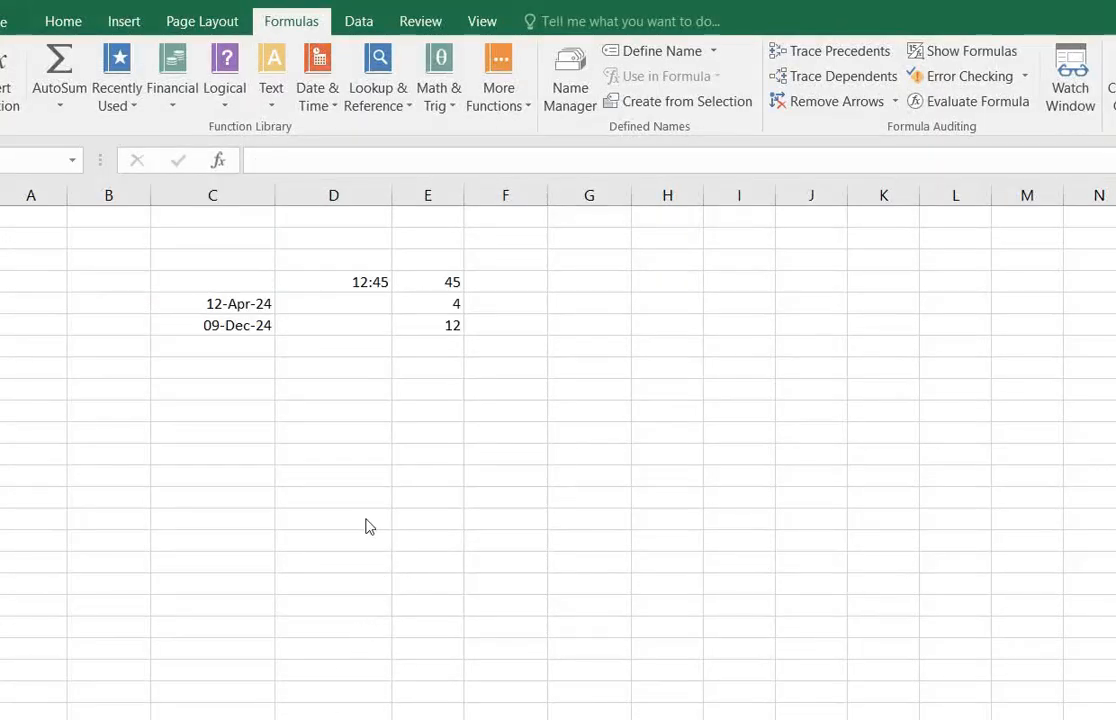
Locate MINUTE among the Date & Time functions, and re-enter the formula =MINUTE(D4) in E4.
left_click(330, 375)
left_click(333, 238)
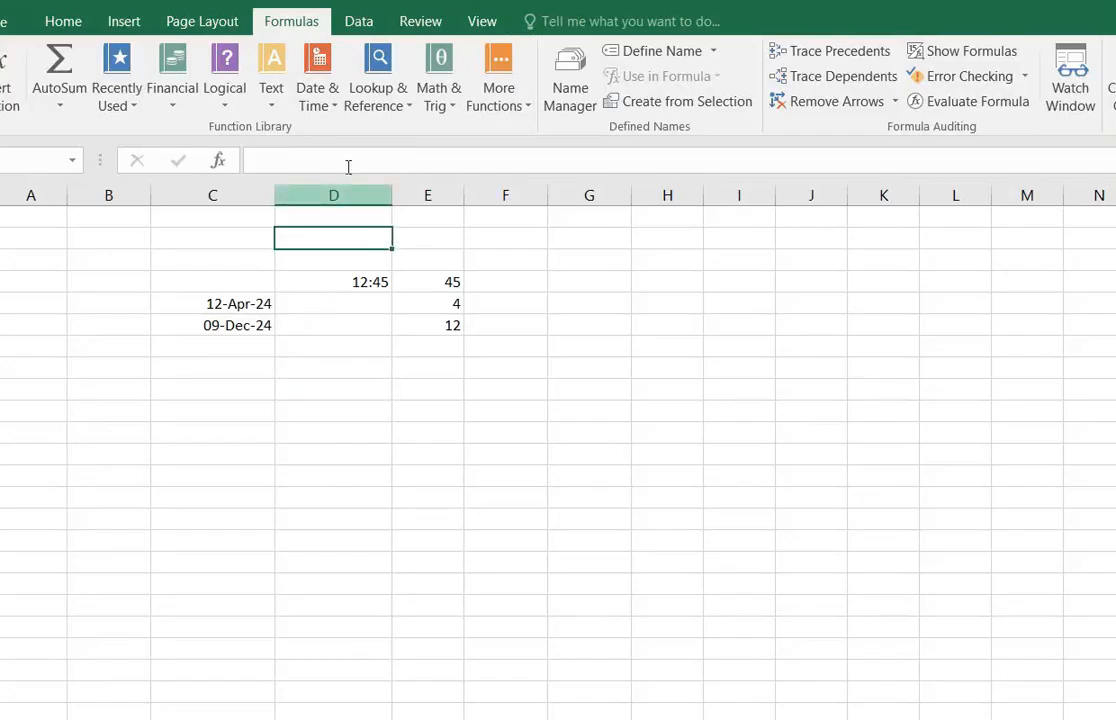
left_click(325, 95)
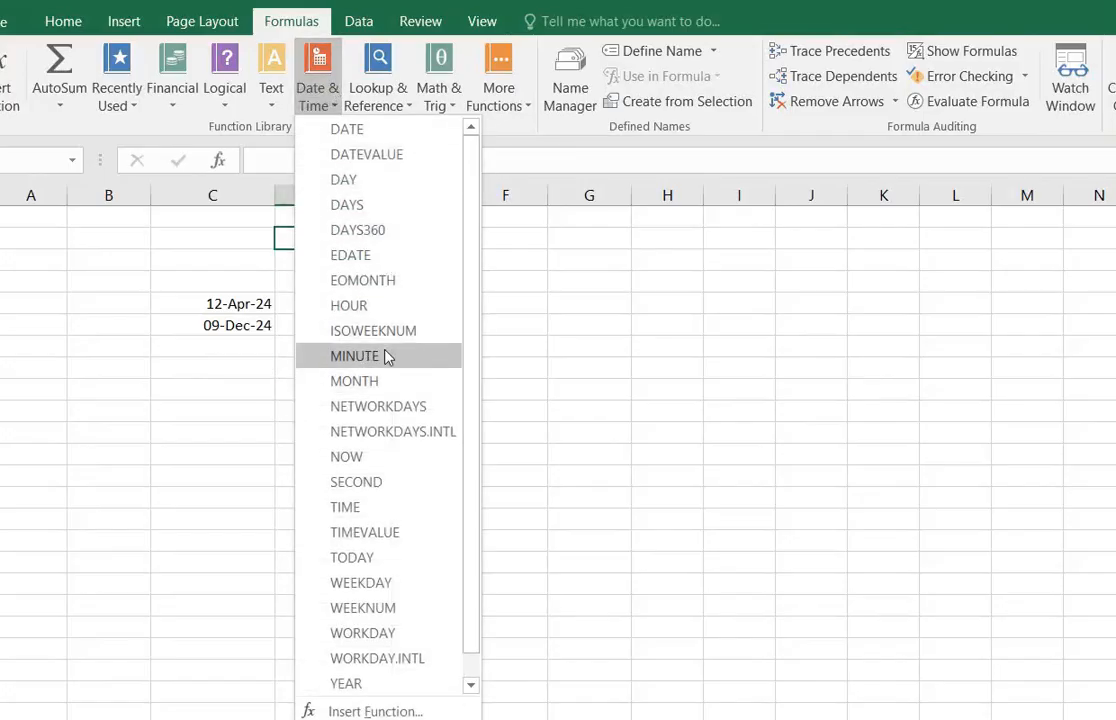
left_click(505, 341)
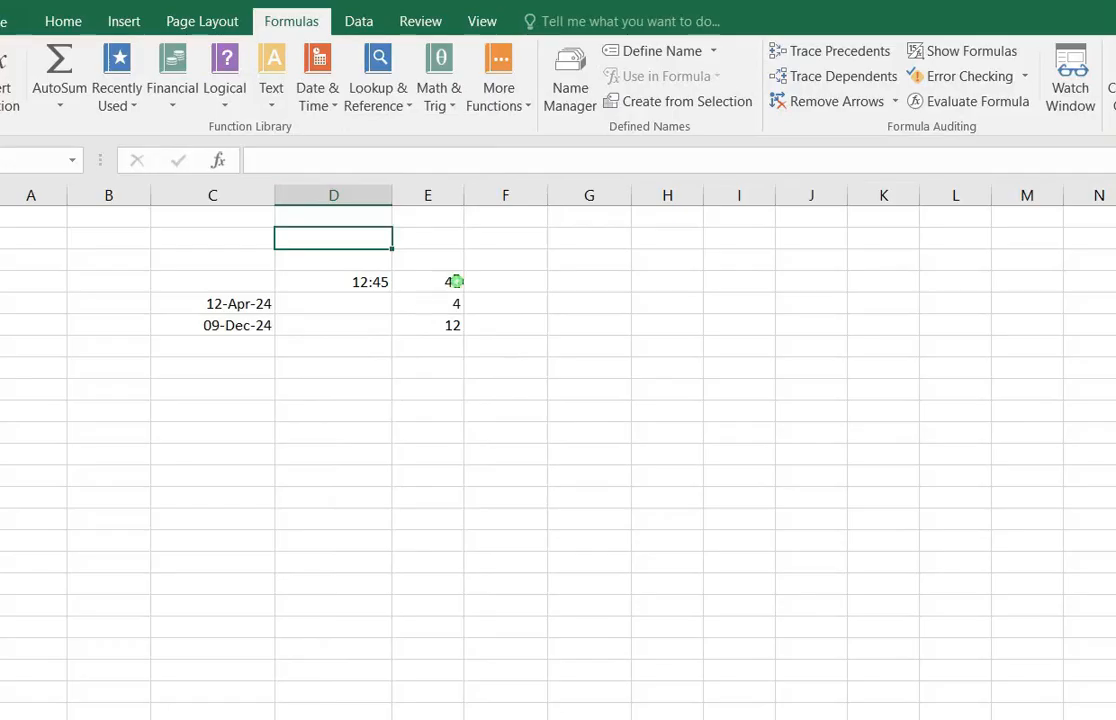
left_click(453, 280)
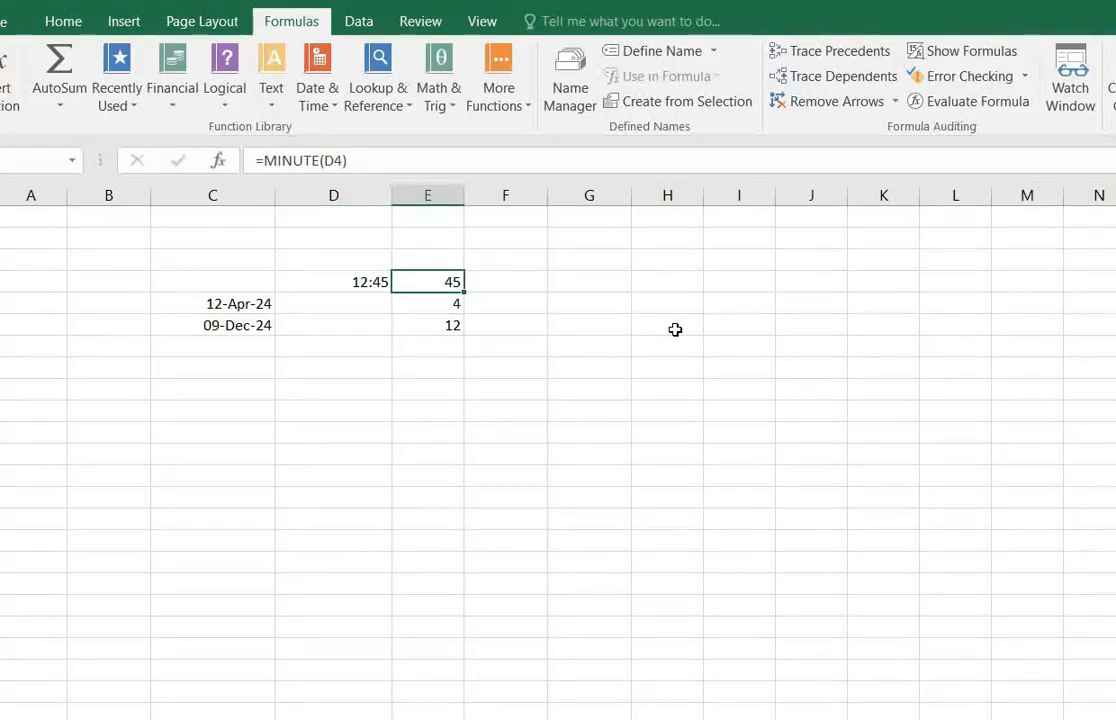
type("=")
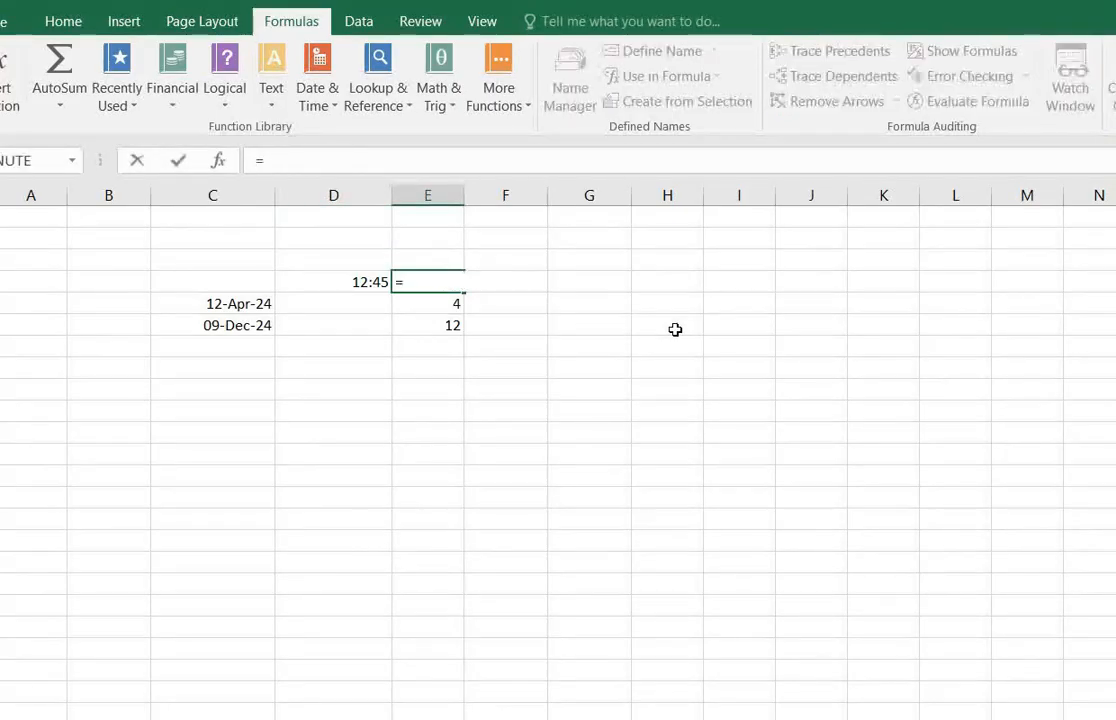
type("minute")
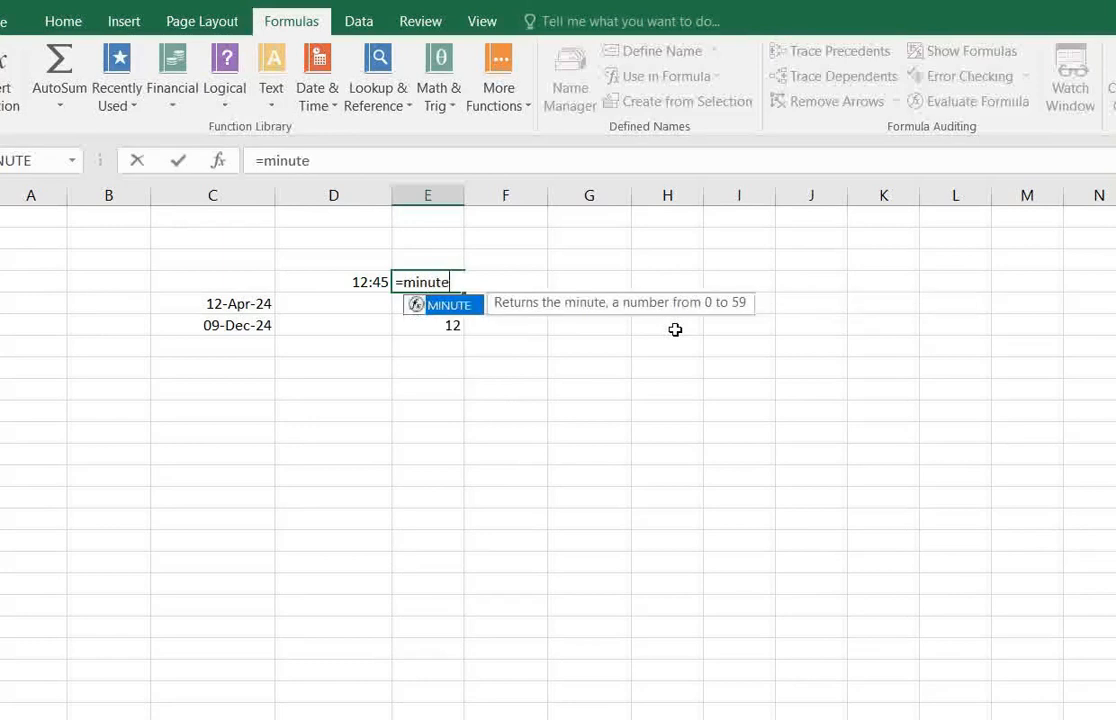
type("(")
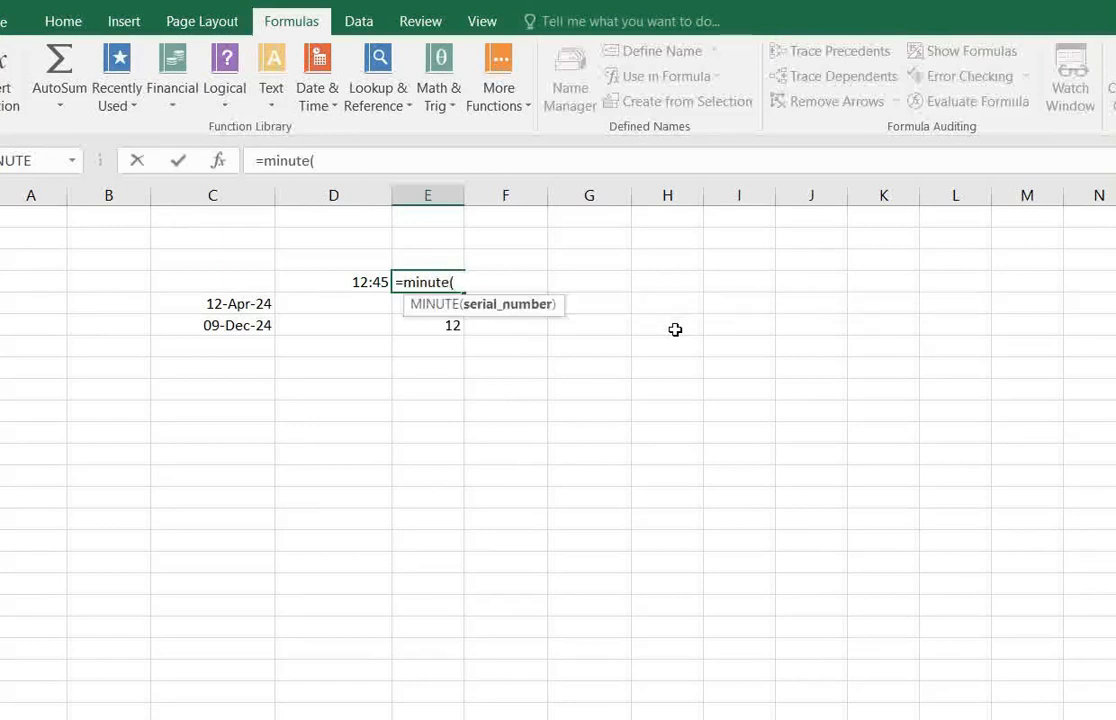
left_click(368, 287)
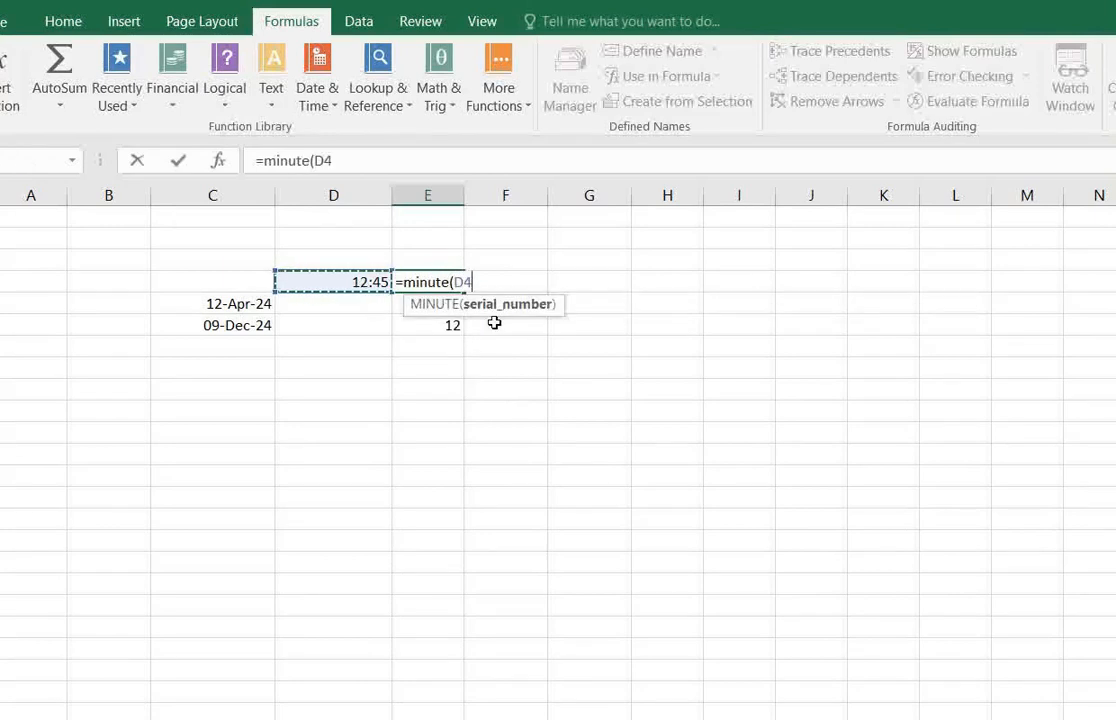
type(")")
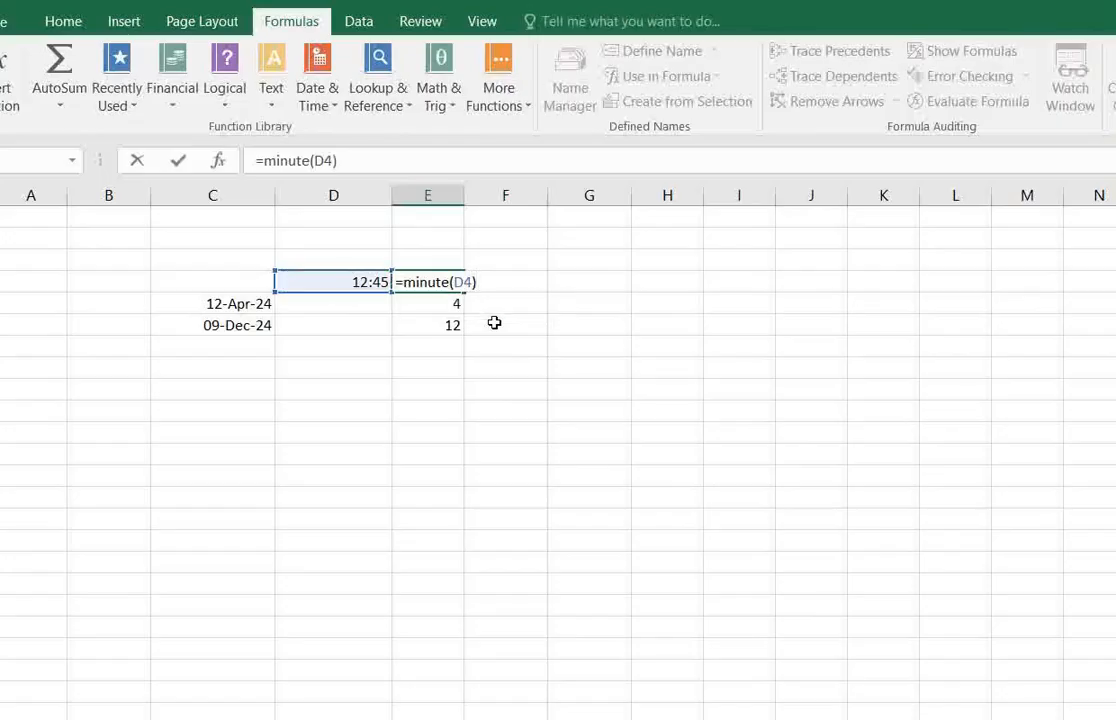
key("Return")
Check the MINUTE formula in E4 against the cell below it, E5.
left_click(443, 279)
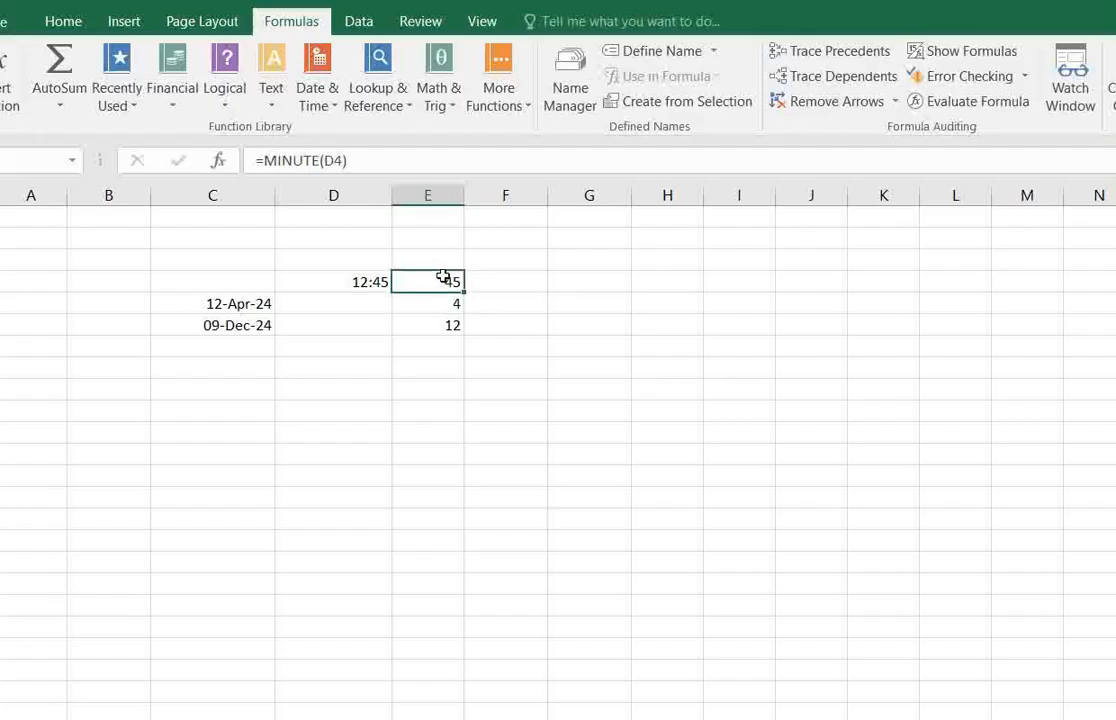
left_click(437, 303)
left_click(445, 281)
left_click(451, 305)
left_click(447, 283)
Change the minutes of the time in D4 to 15, making it 12:15.
left_click(381, 281)
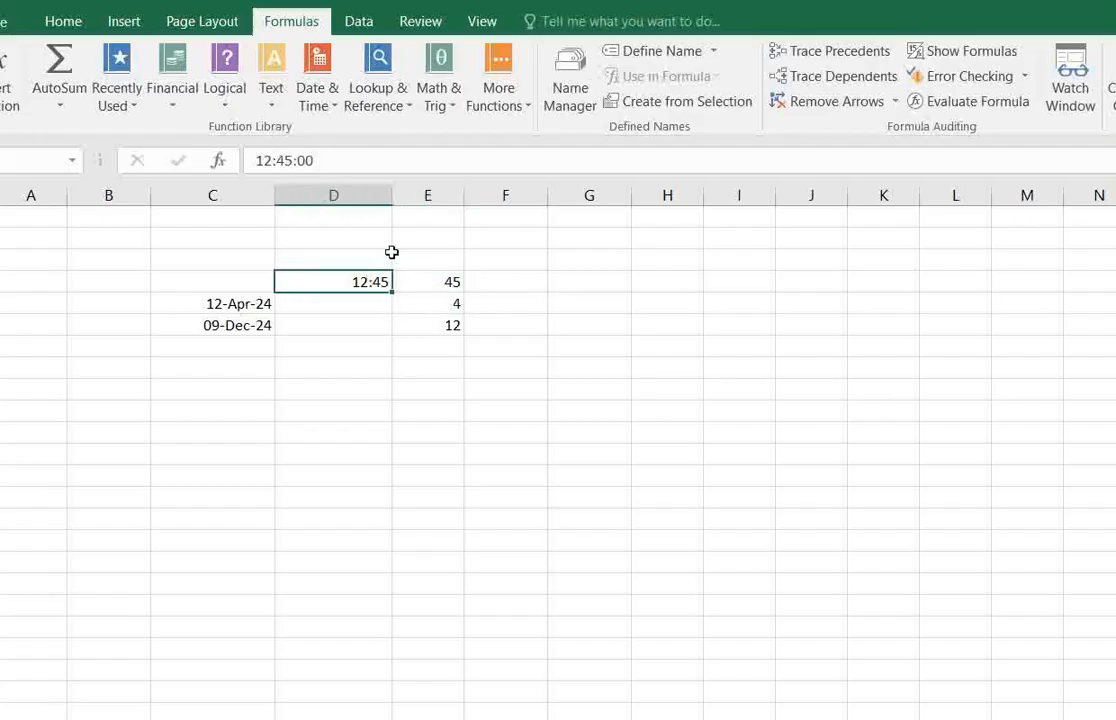
left_click(295, 160)
key("BackSpace")
key("BackSpace")
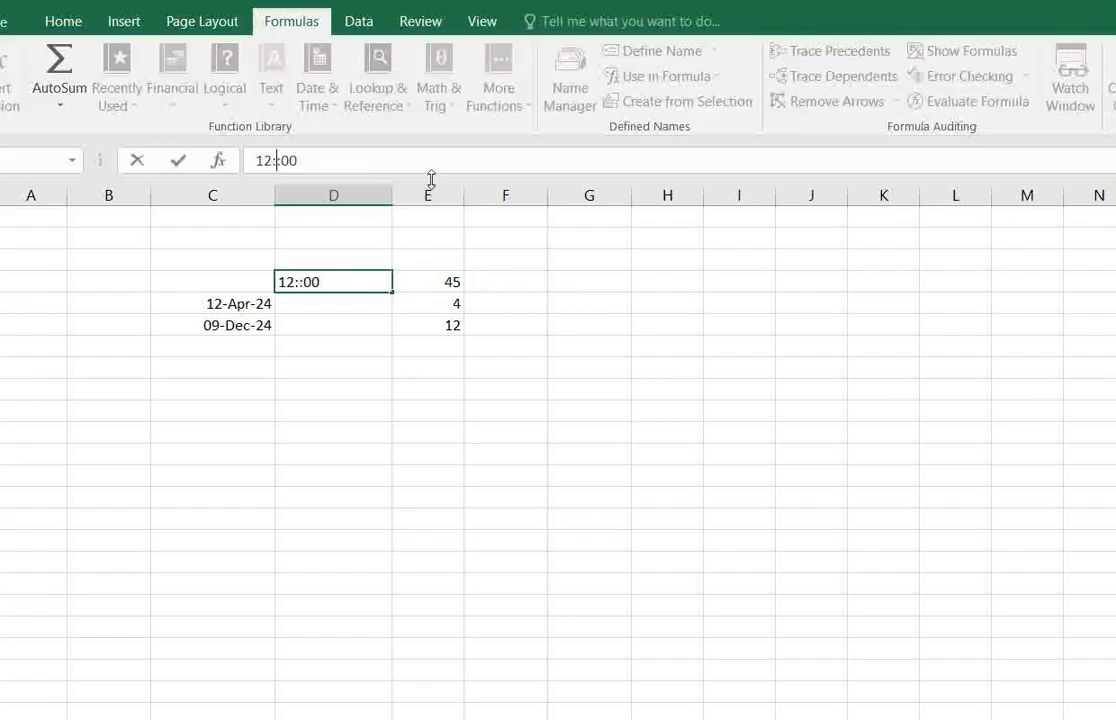
type("15")
key("Return")
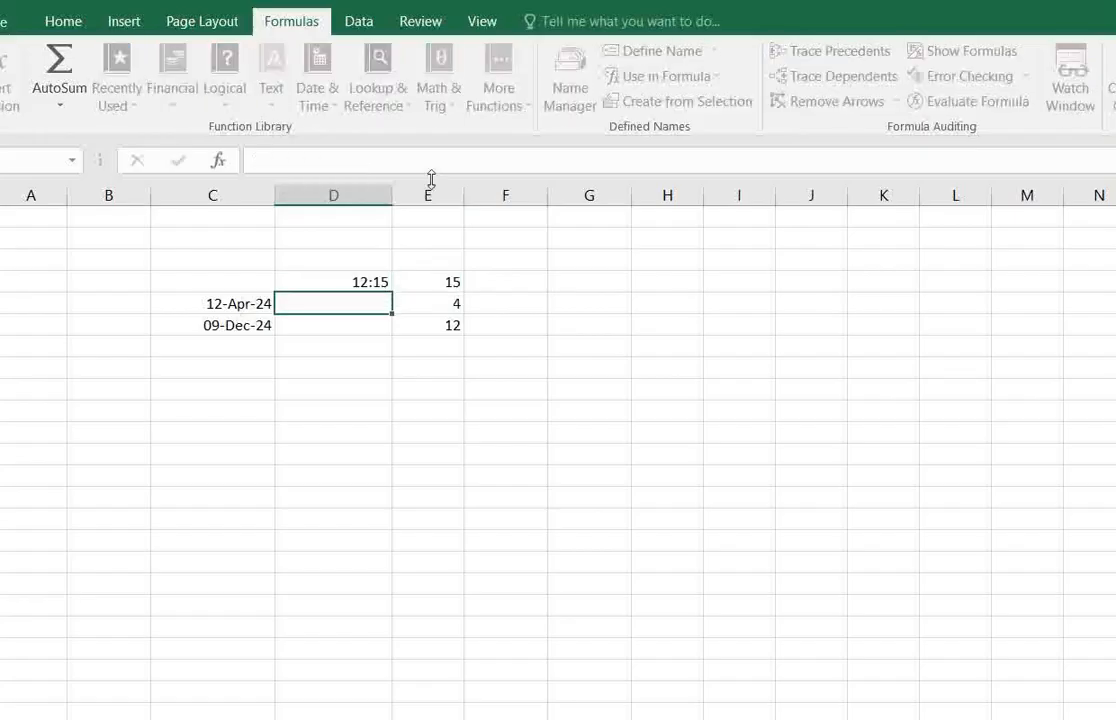
Check the MINUTE formula in E4, and clear the time and its formula from D4:E4.
left_click(443, 285)
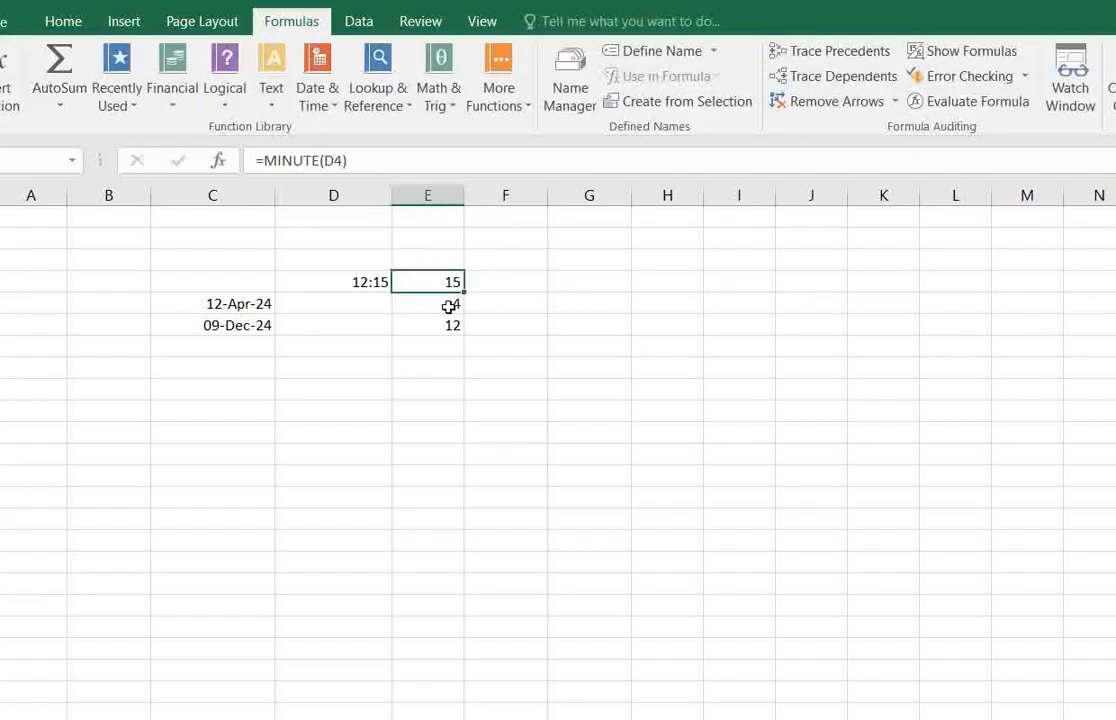
left_click(447, 305)
left_click(446, 284)
left_click(438, 305)
left_click(390, 287)
left_click_drag(391, 287, 421, 292)
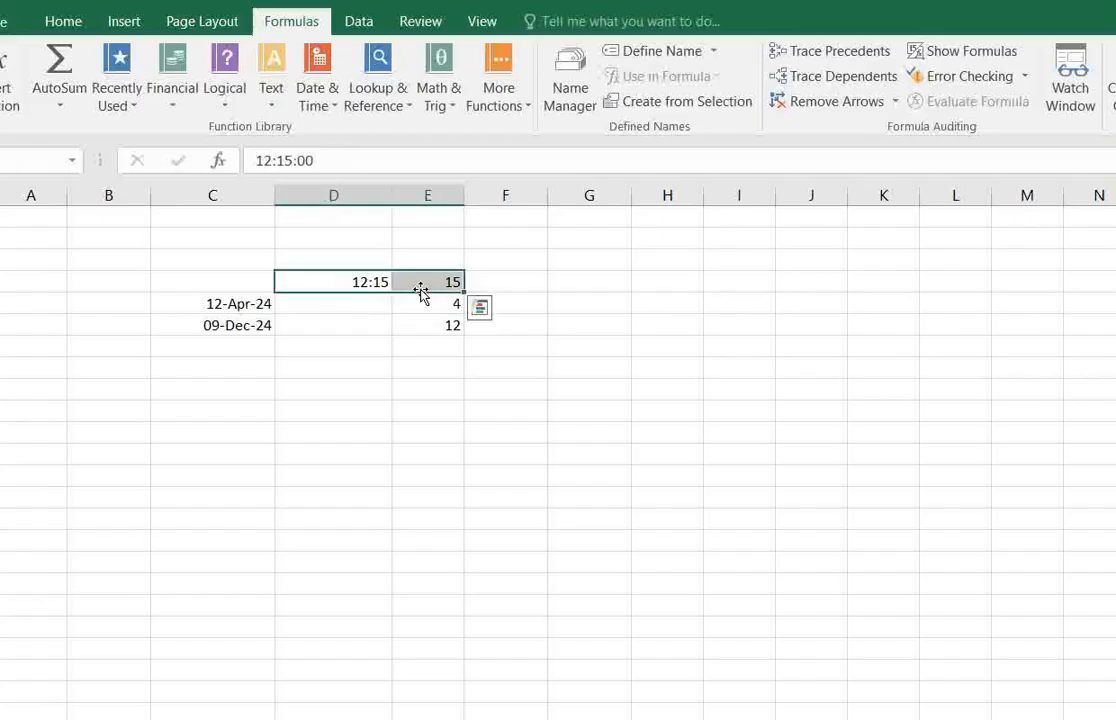
key("Delete")
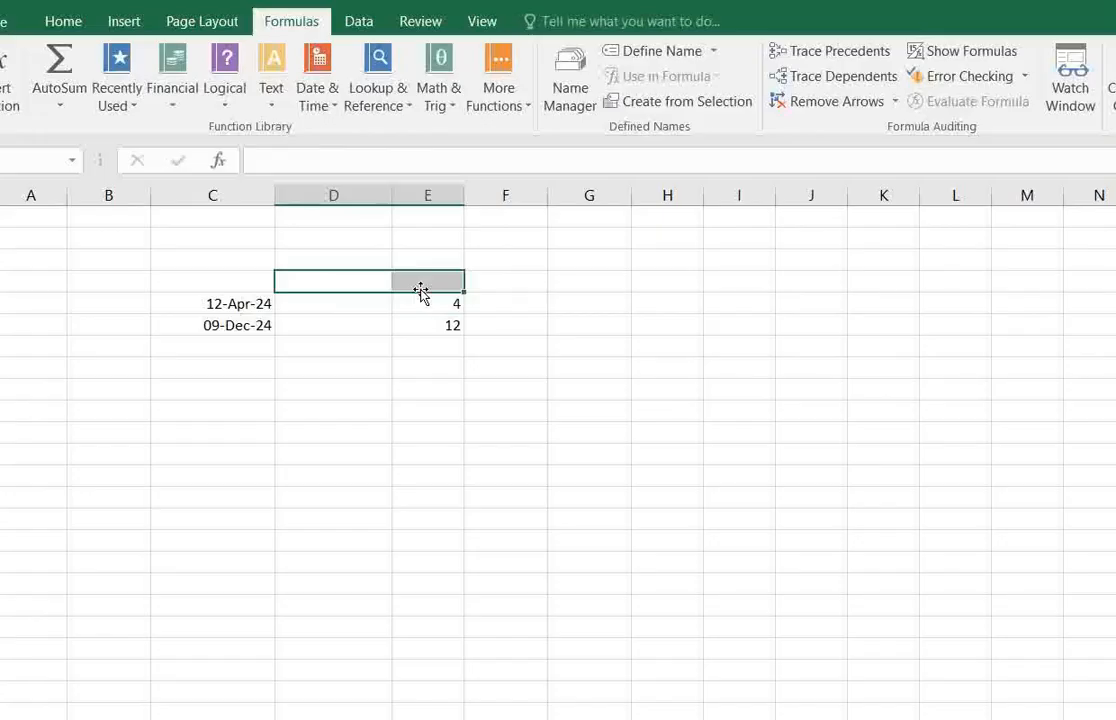
Look up MONTH among the Date & Time functions, and clear the existing MONTH formulas from E5:E6.
left_click(432, 287)
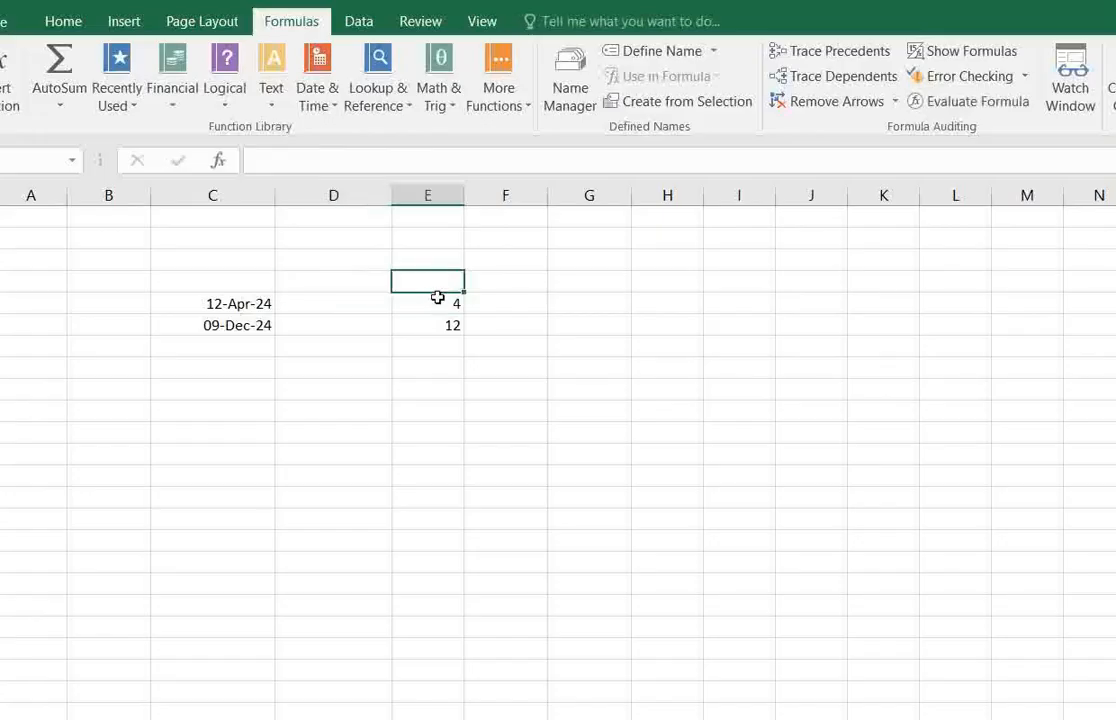
left_click(440, 300)
left_click(318, 98)
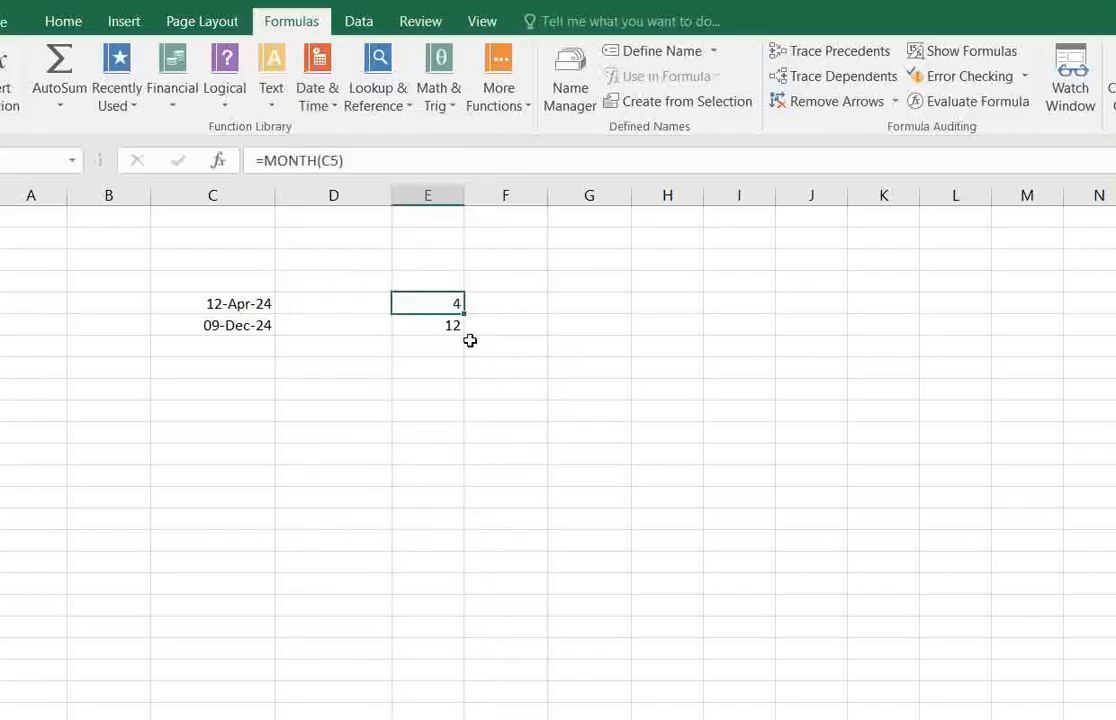
left_click(452, 325)
left_click(231, 306)
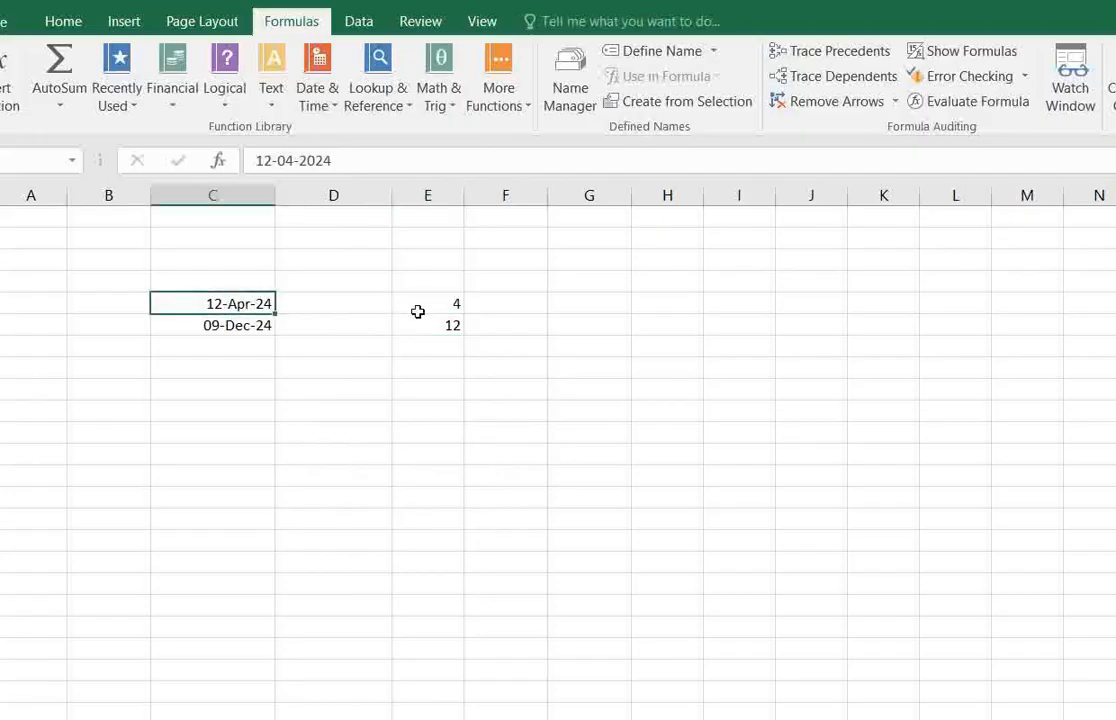
left_click(239, 320)
left_click(240, 306)
left_click_drag(428, 306, 436, 324)
key("Delete")
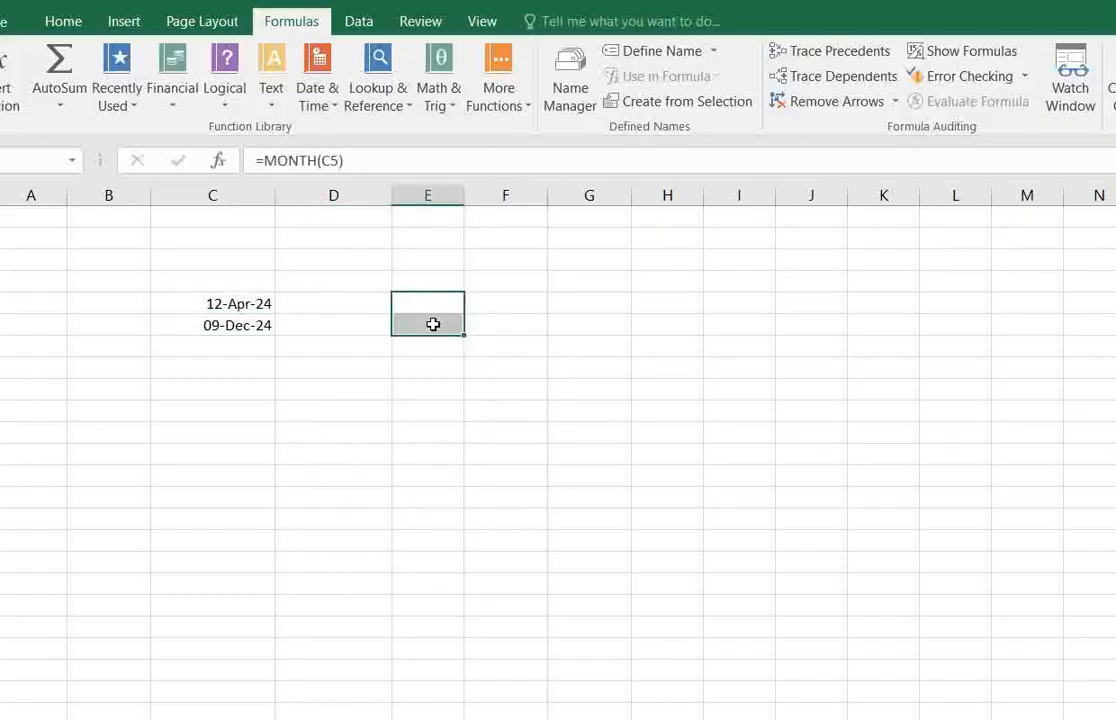
Enter the formula =MONTH(C5) in E5 to return the month of the first date.
left_click(445, 309)
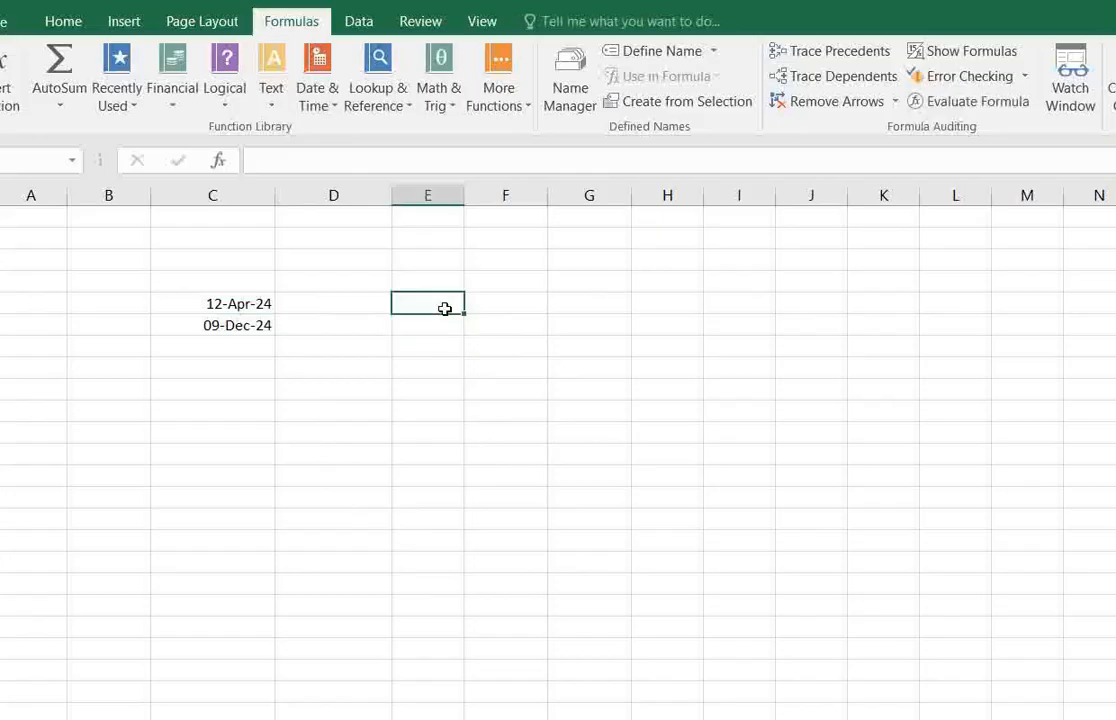
type("=mo")
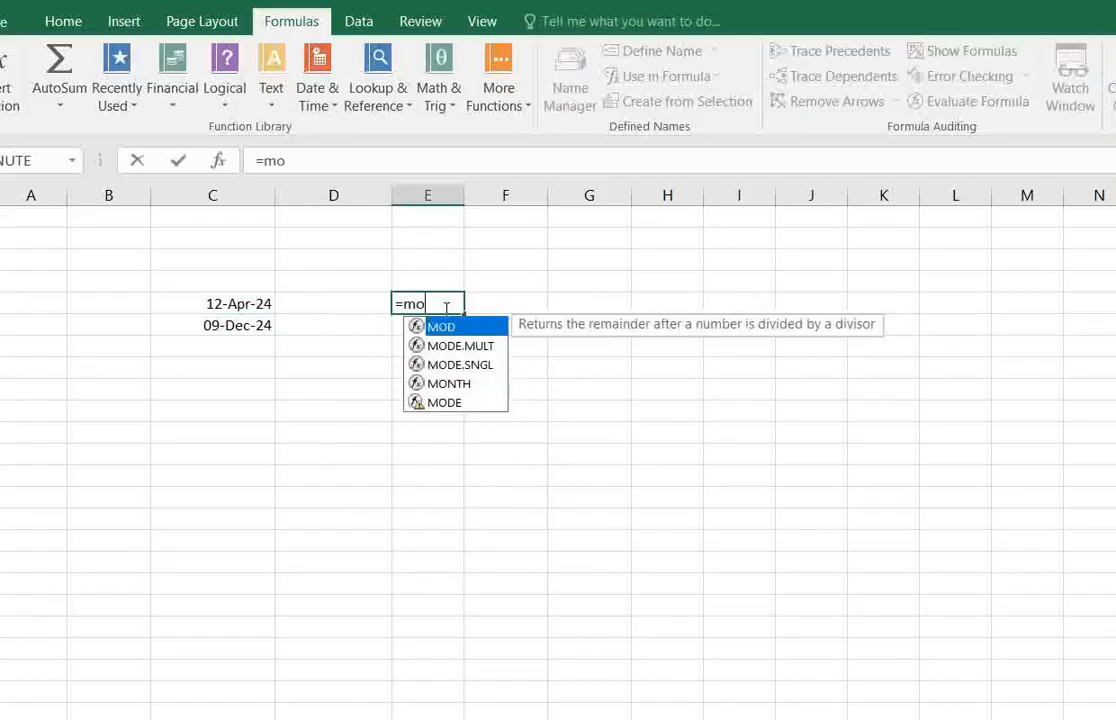
type("nth")
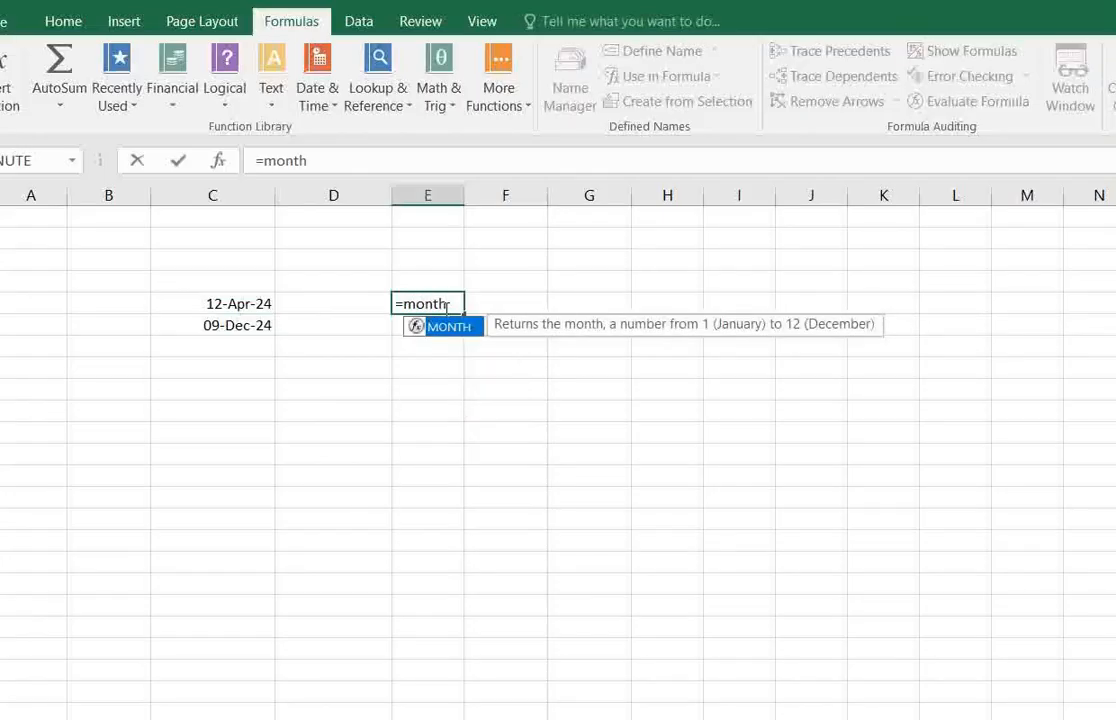
type("(")
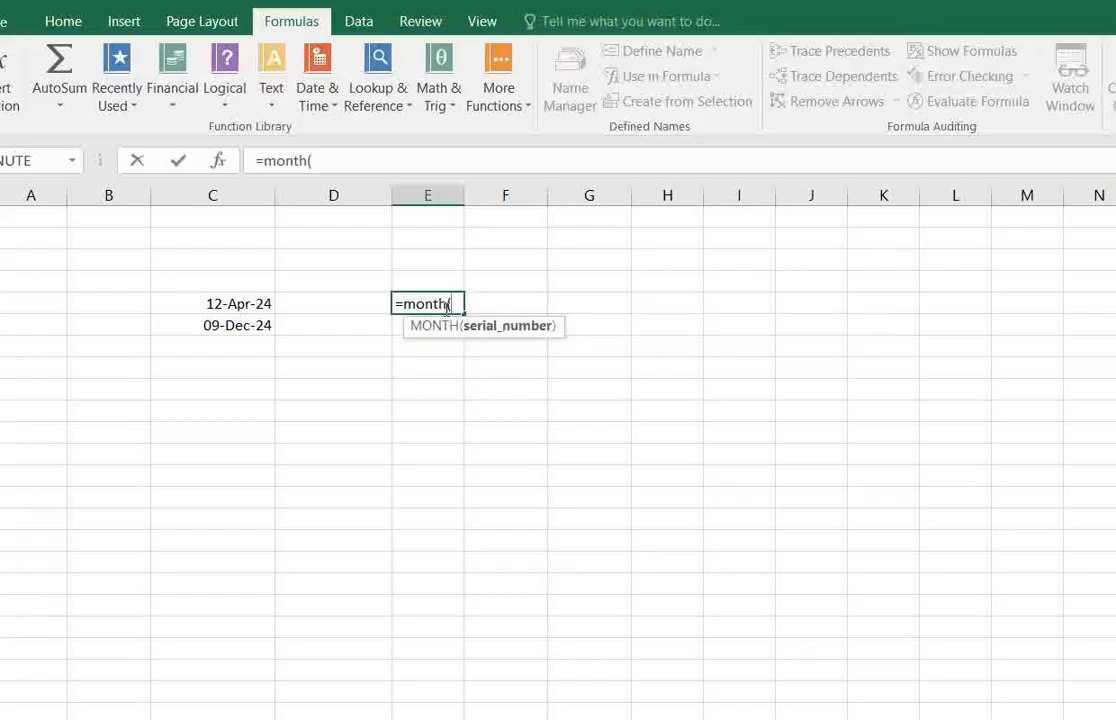
left_click(212, 302)
type(")")
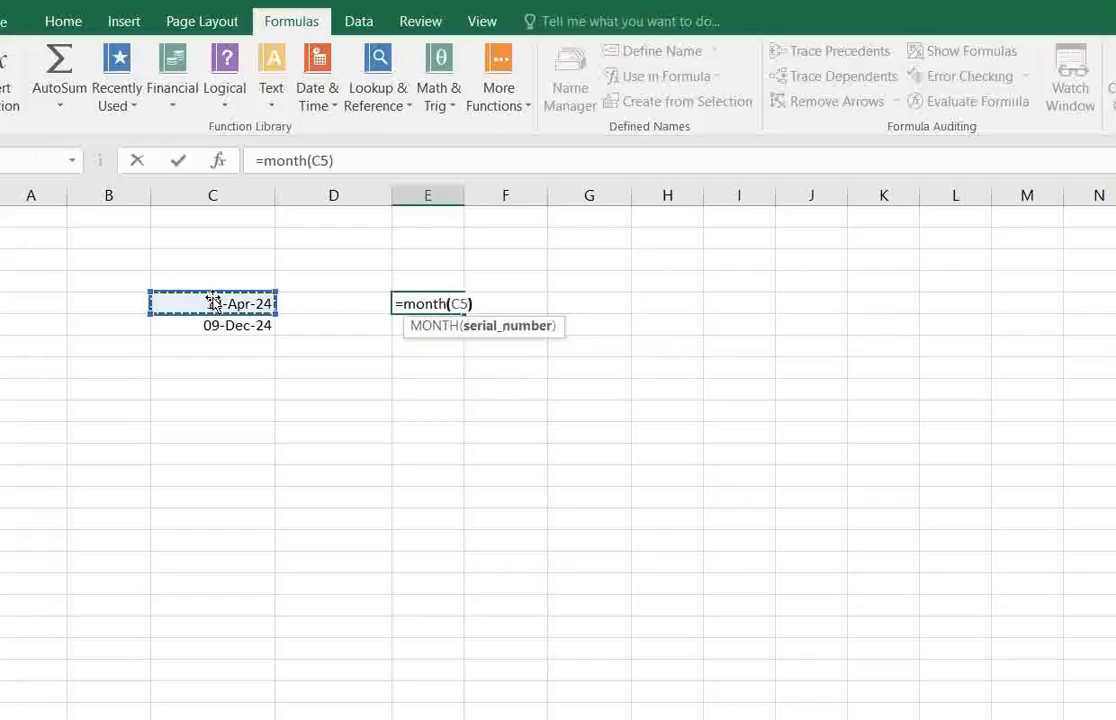
key("Return")
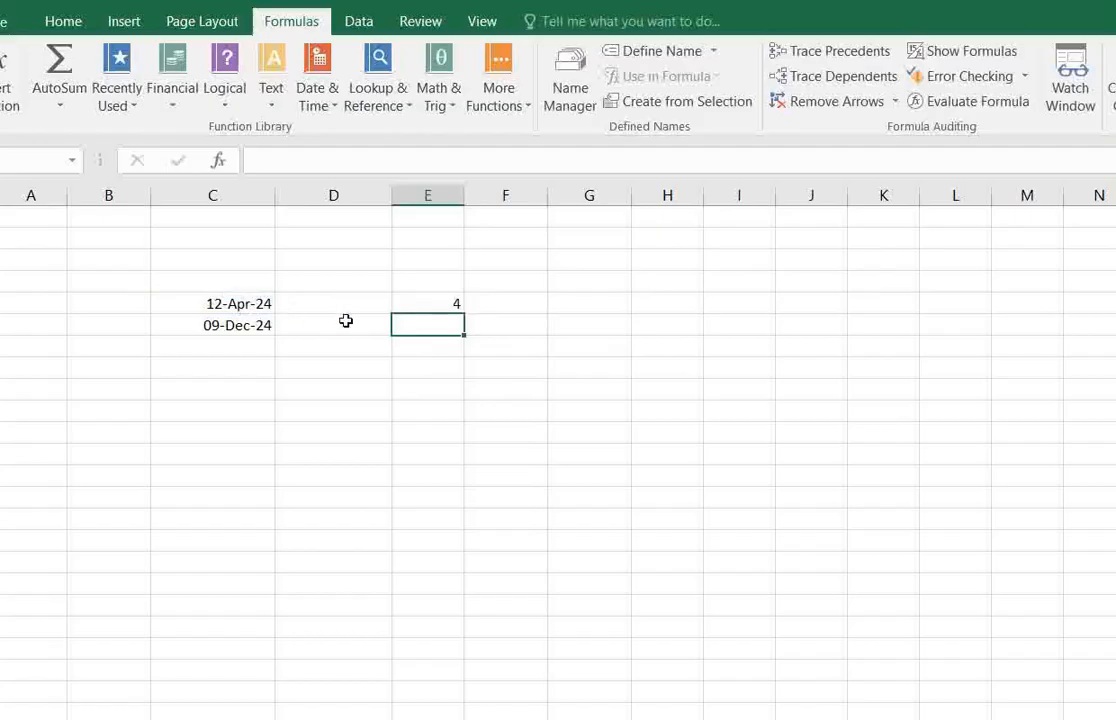
left_click(450, 303)
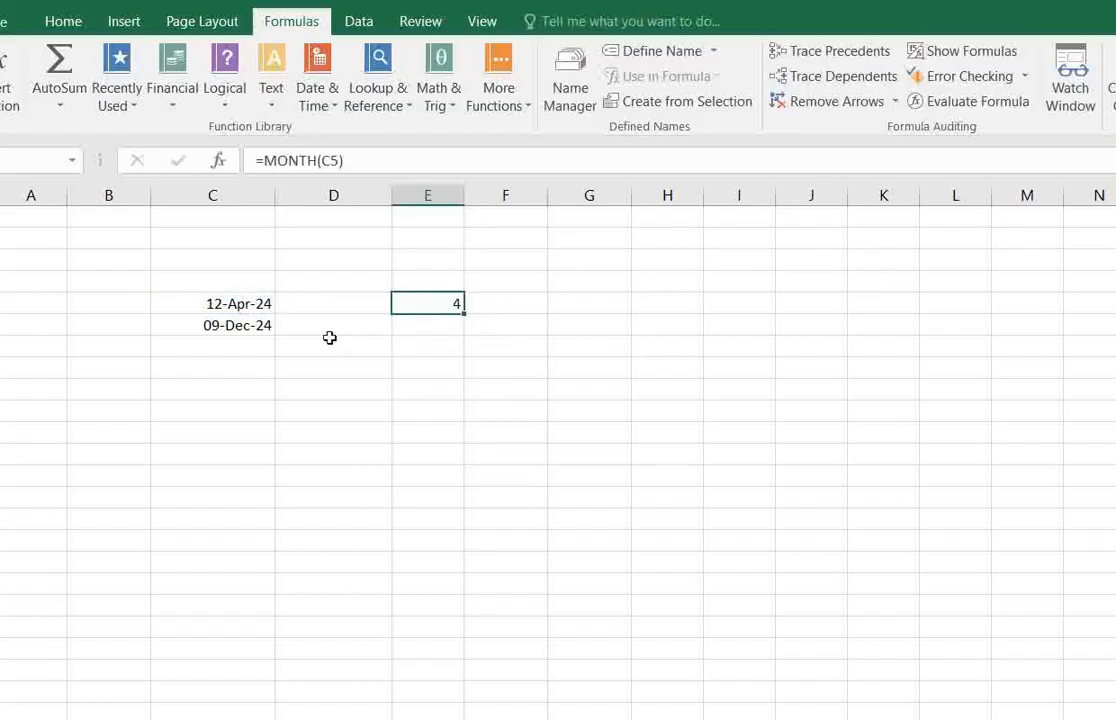
Enter the formula =MONTH(C6) in E6 to return the month of the second date.
left_click(237, 321)
left_click(427, 322)
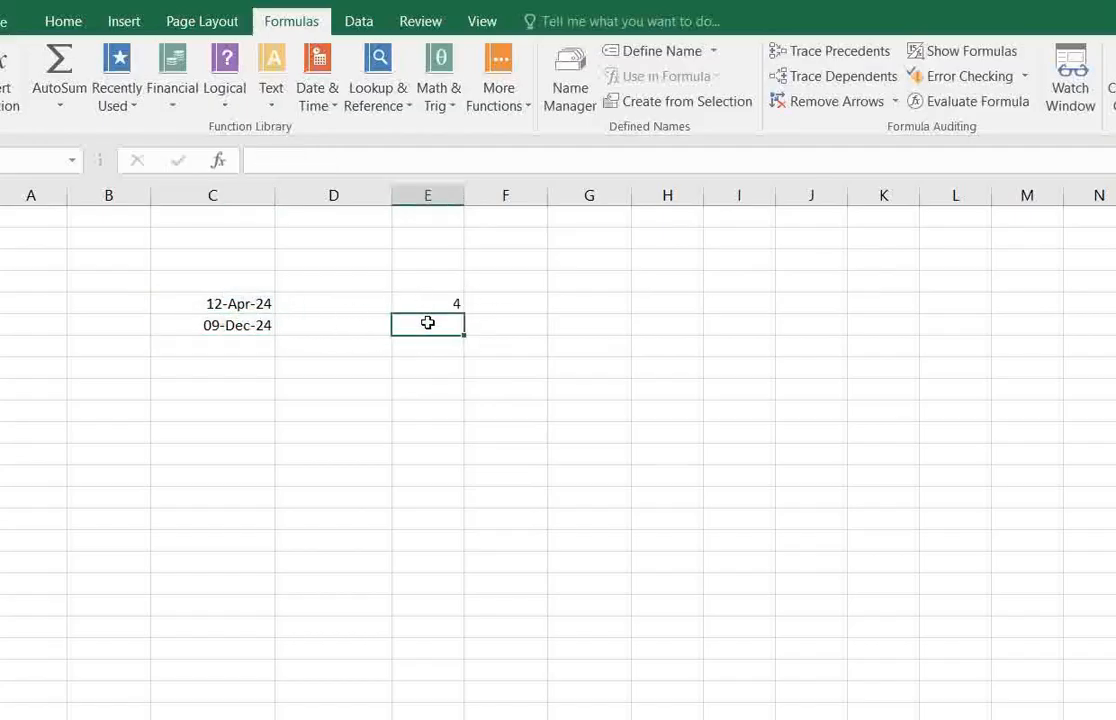
type("=m")
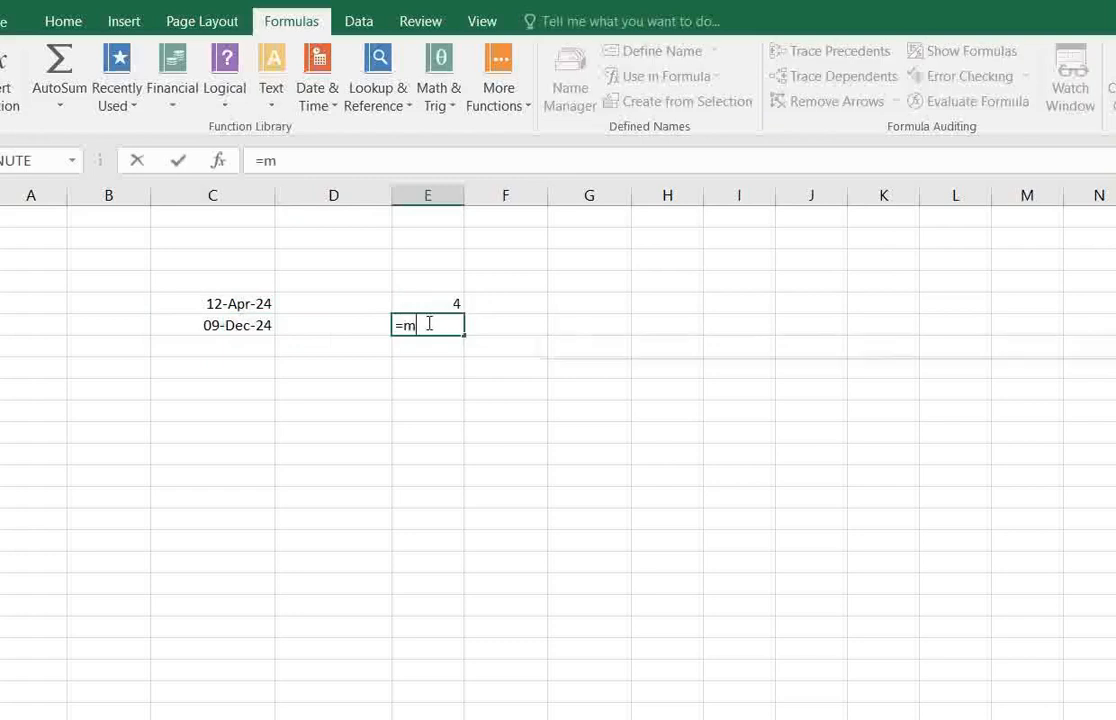
type("onth")
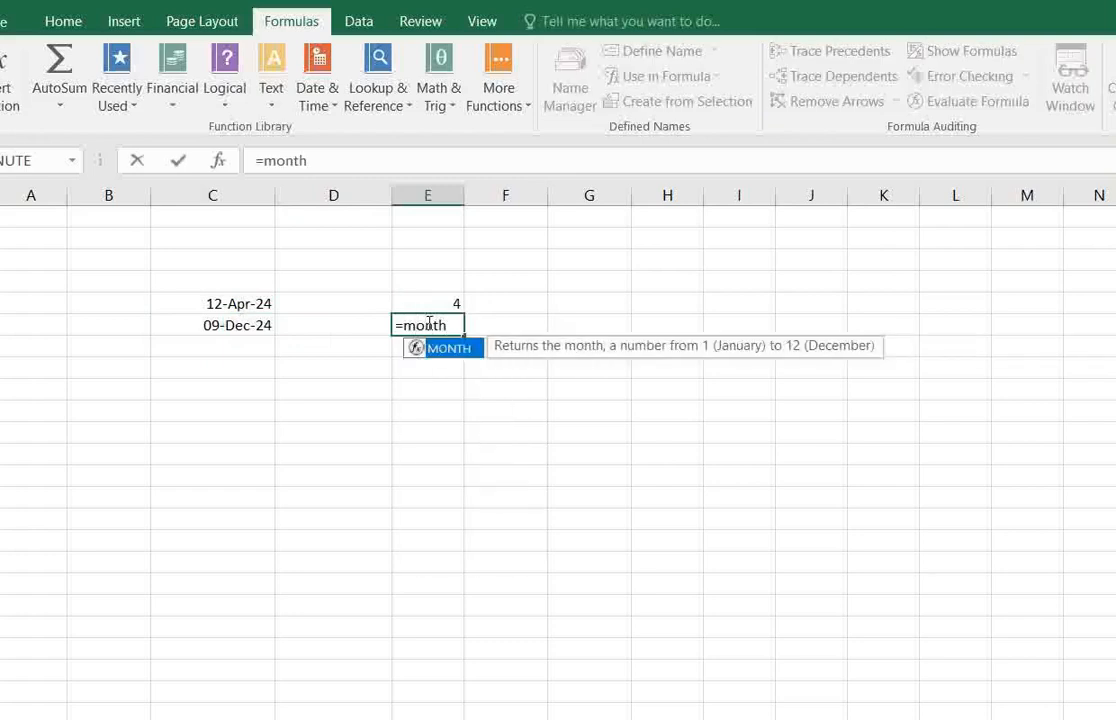
type("(")
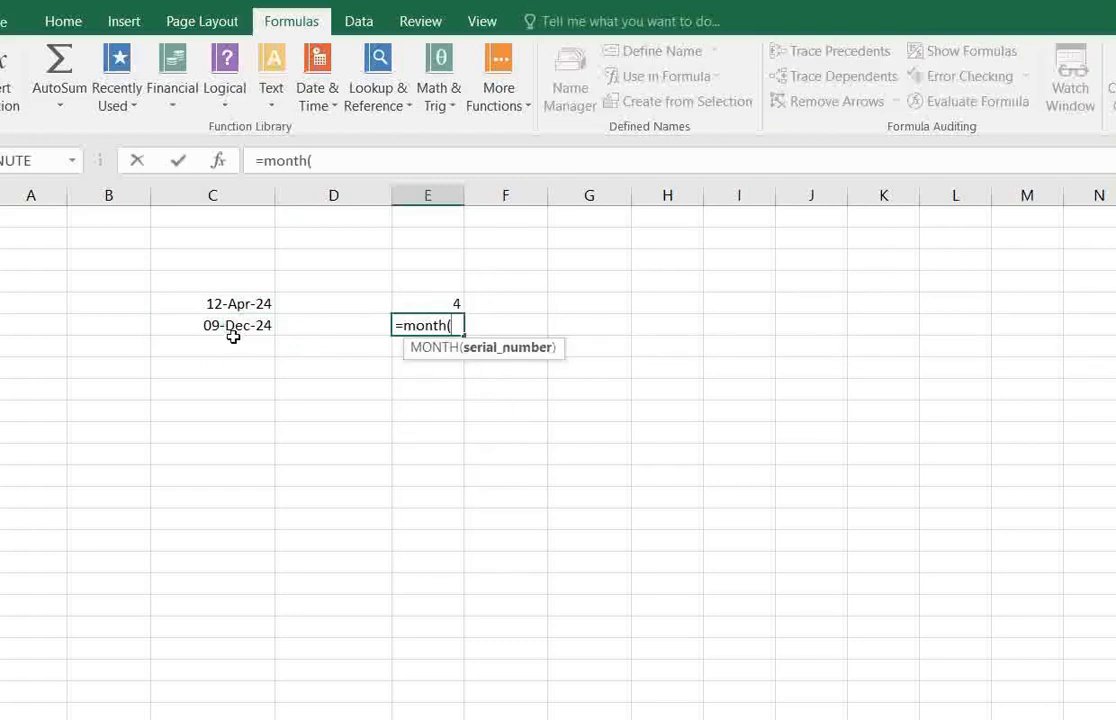
left_click(232, 327)
type(")")
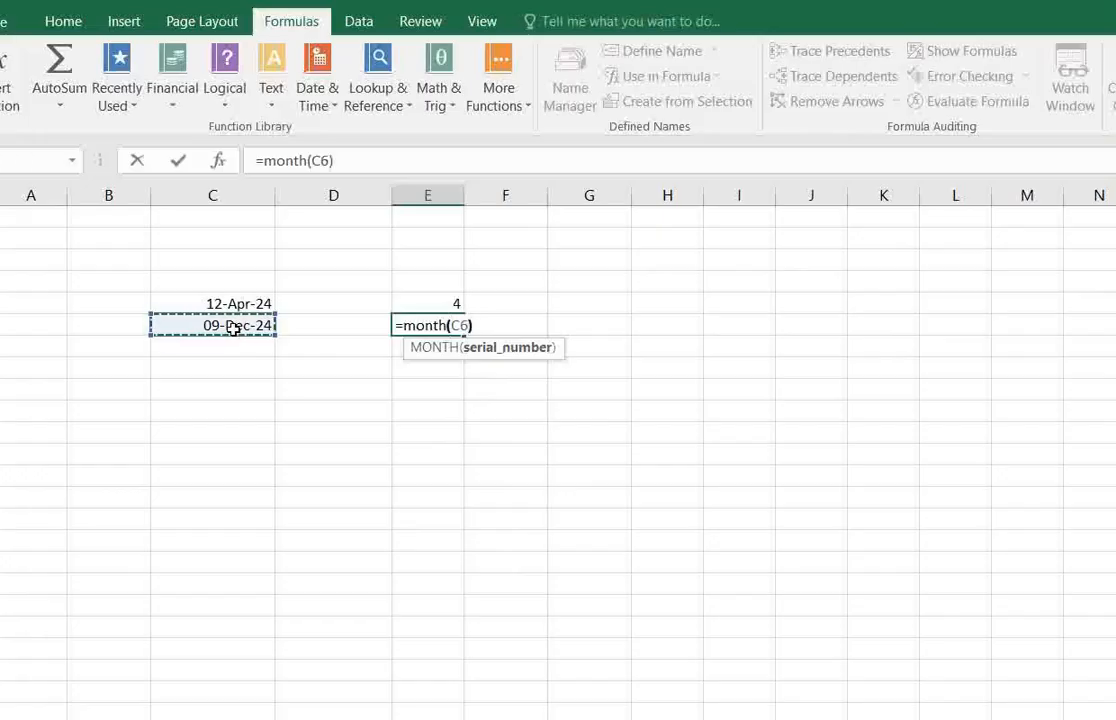
key("Return")
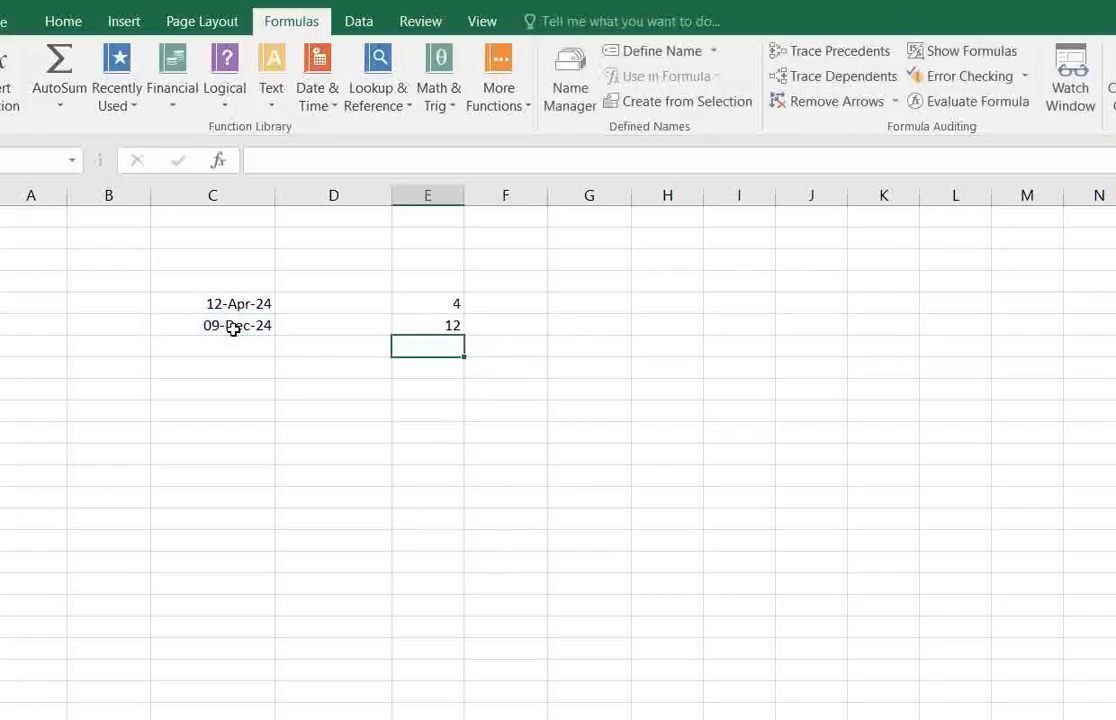
Compare the MONTH formulas in E5 and E6 with the dates in C5 and C6.
left_click(401, 321)
left_click_drag(260, 303, 428, 294)
left_click(431, 303)
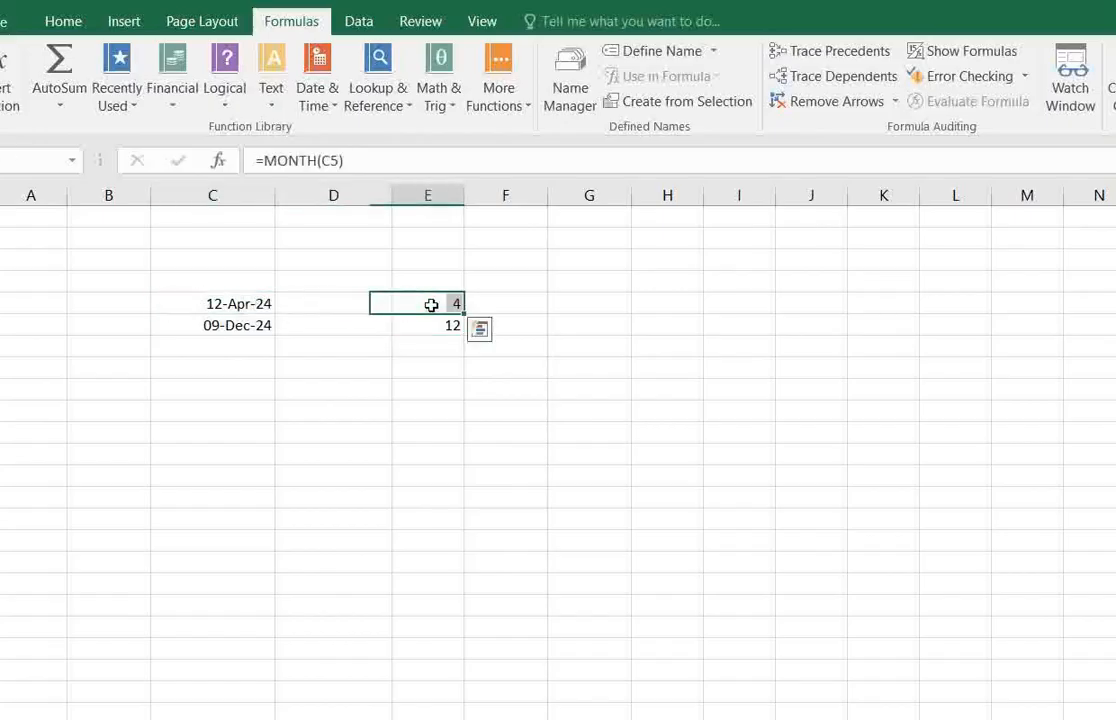
left_click(252, 324)
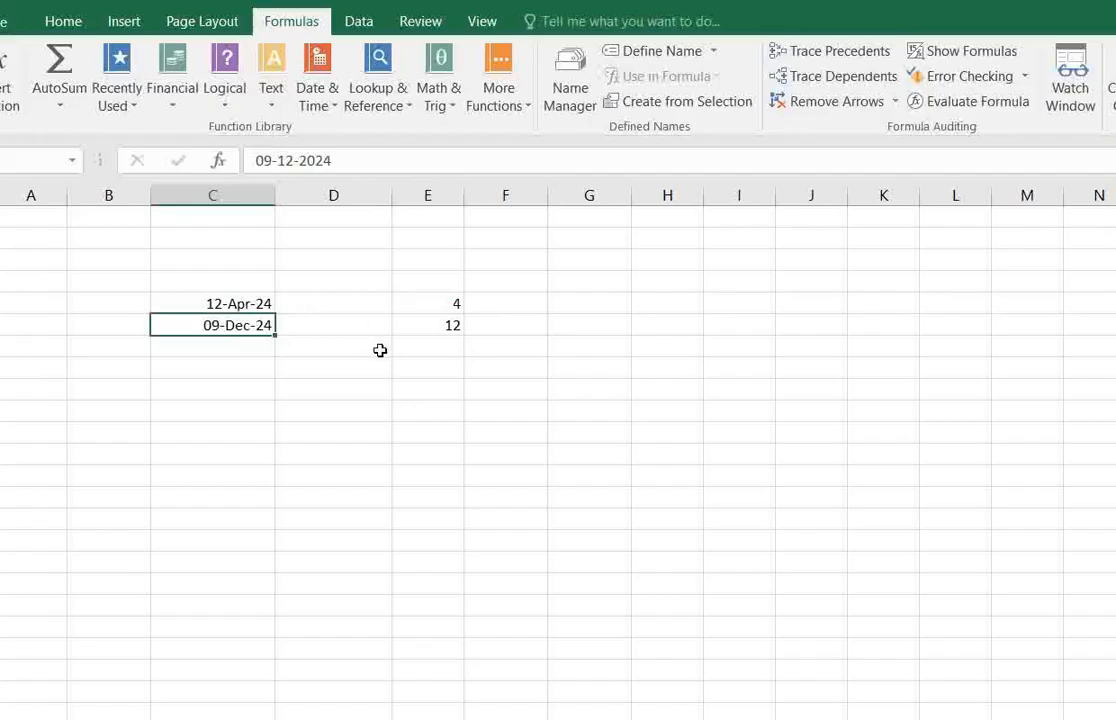
left_click(430, 322)
left_click_drag(450, 303, 443, 324)
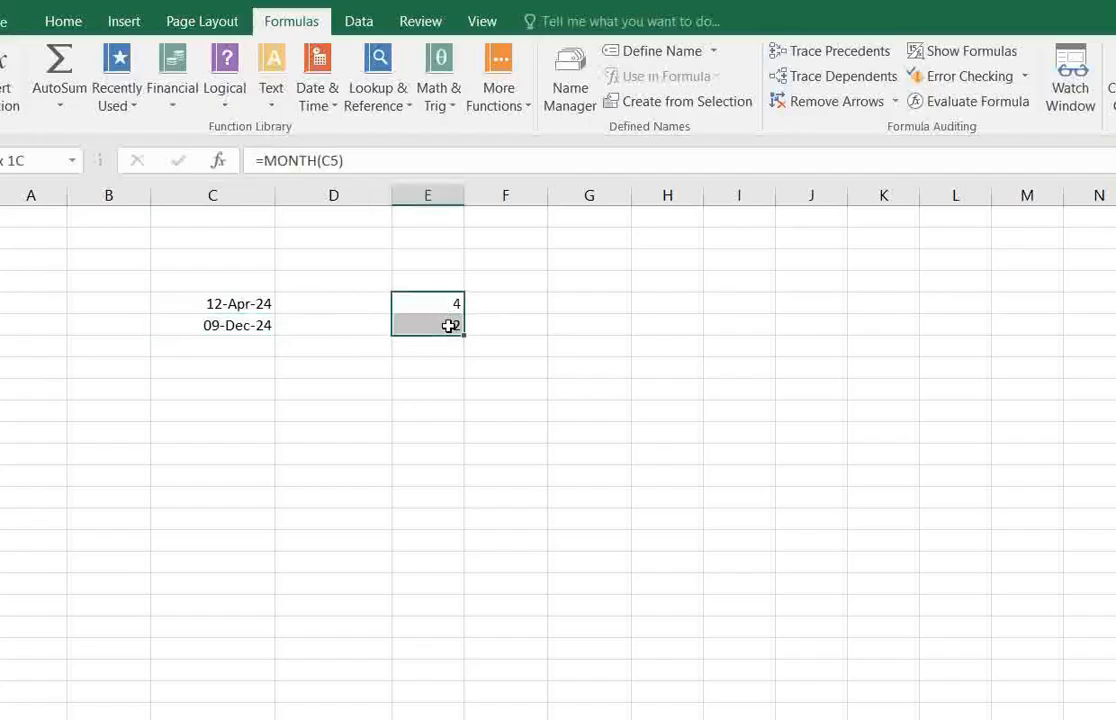
left_click(442, 303)
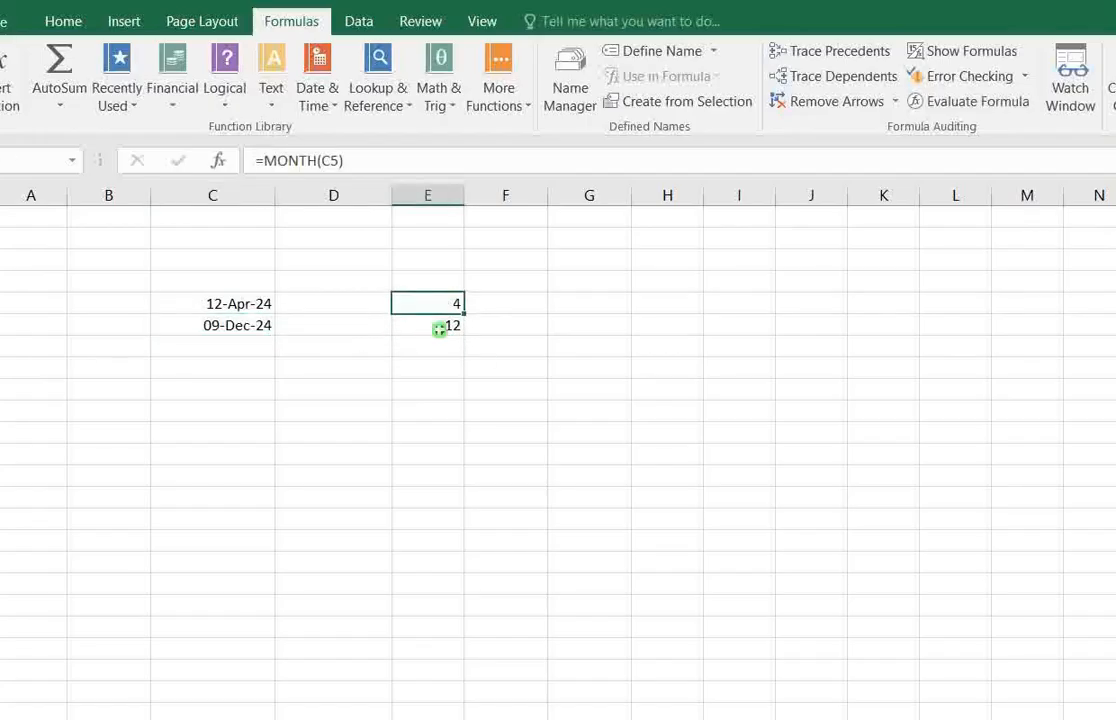
left_click(440, 326)
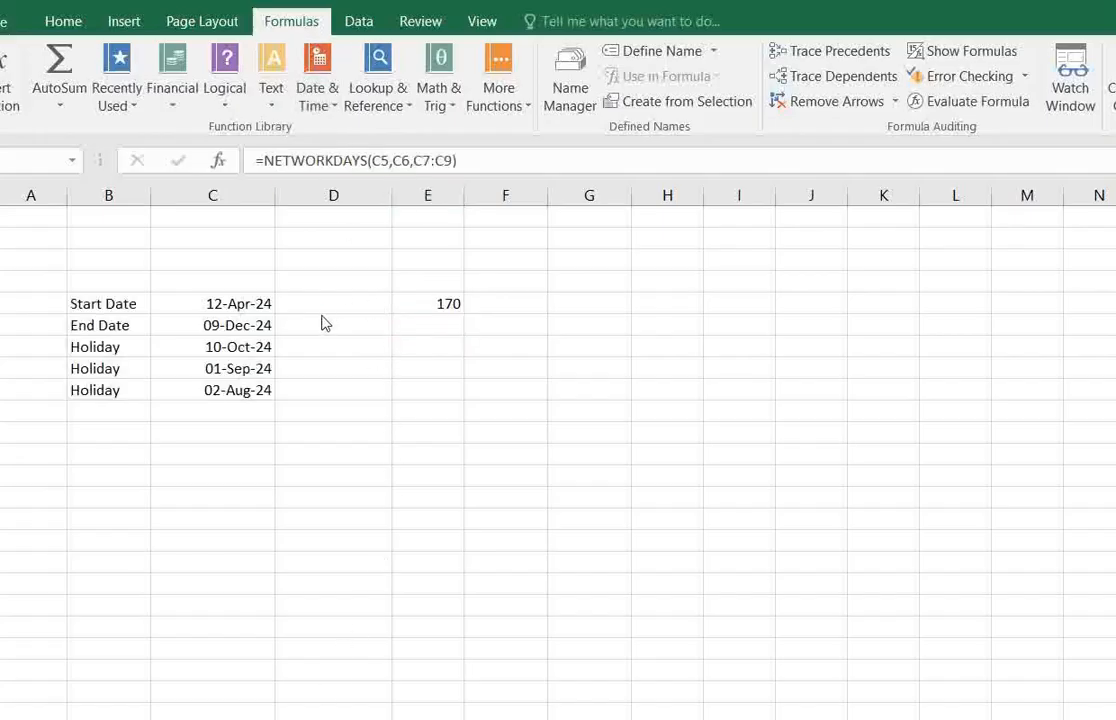
Clear the existing NETWORKDAYS formula from E5 and look up NETWORKDAYS among the Date & Time functions.
key("Delete")
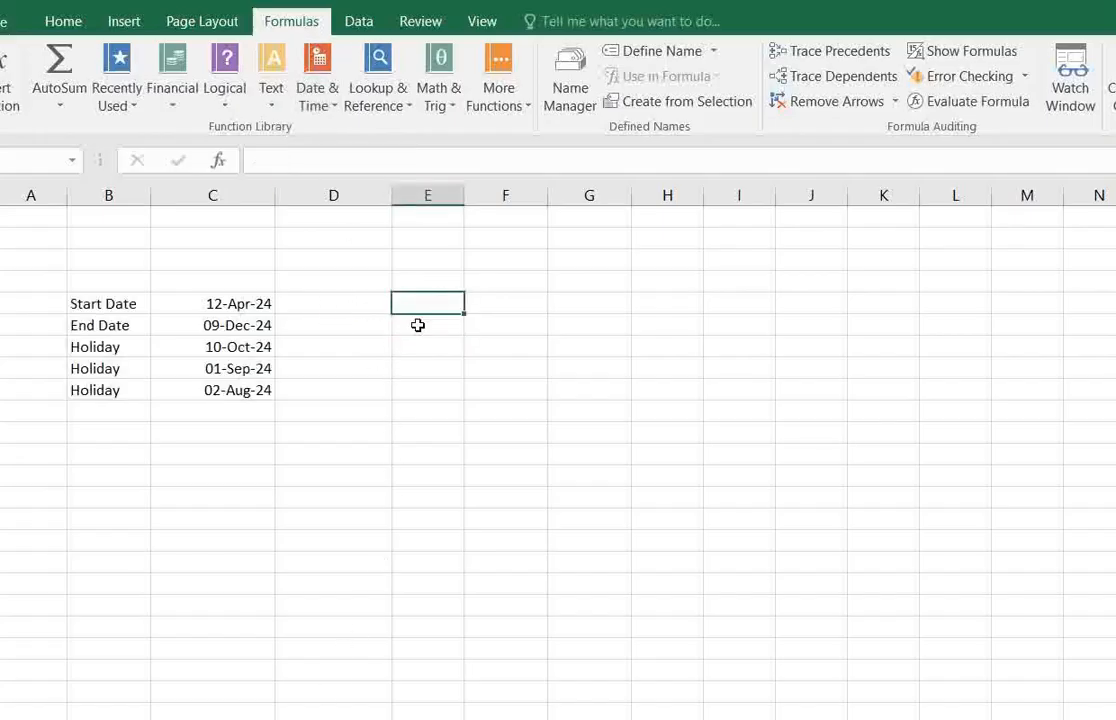
left_click(316, 97)
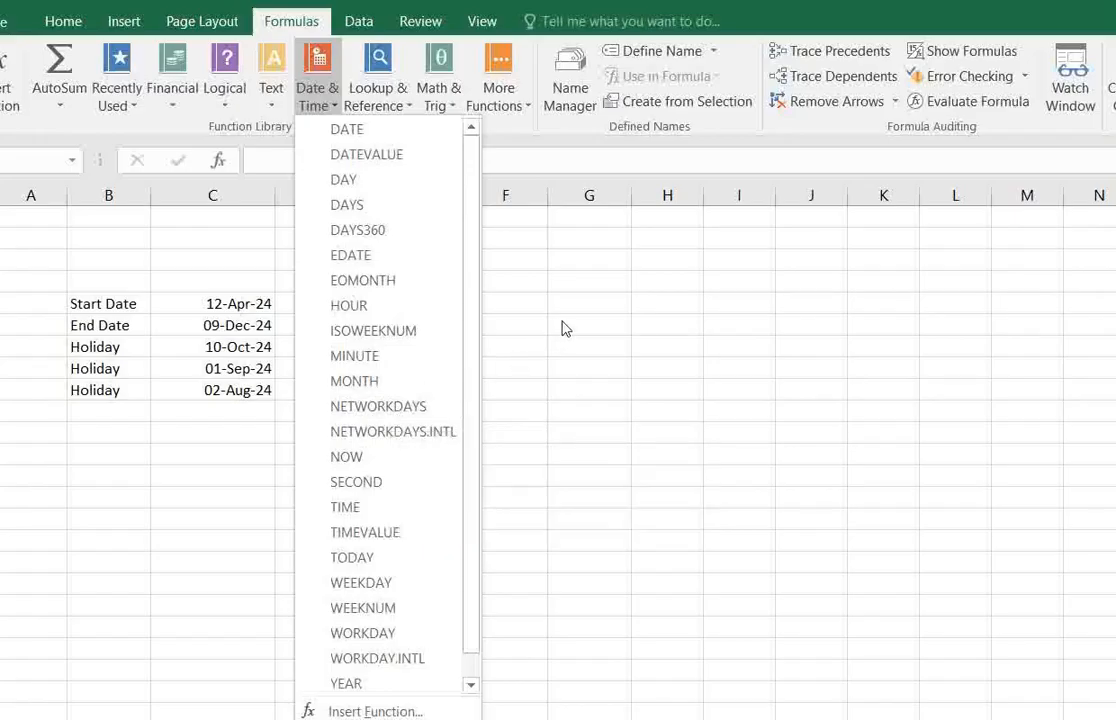
left_click(463, 326)
left_click(427, 320)
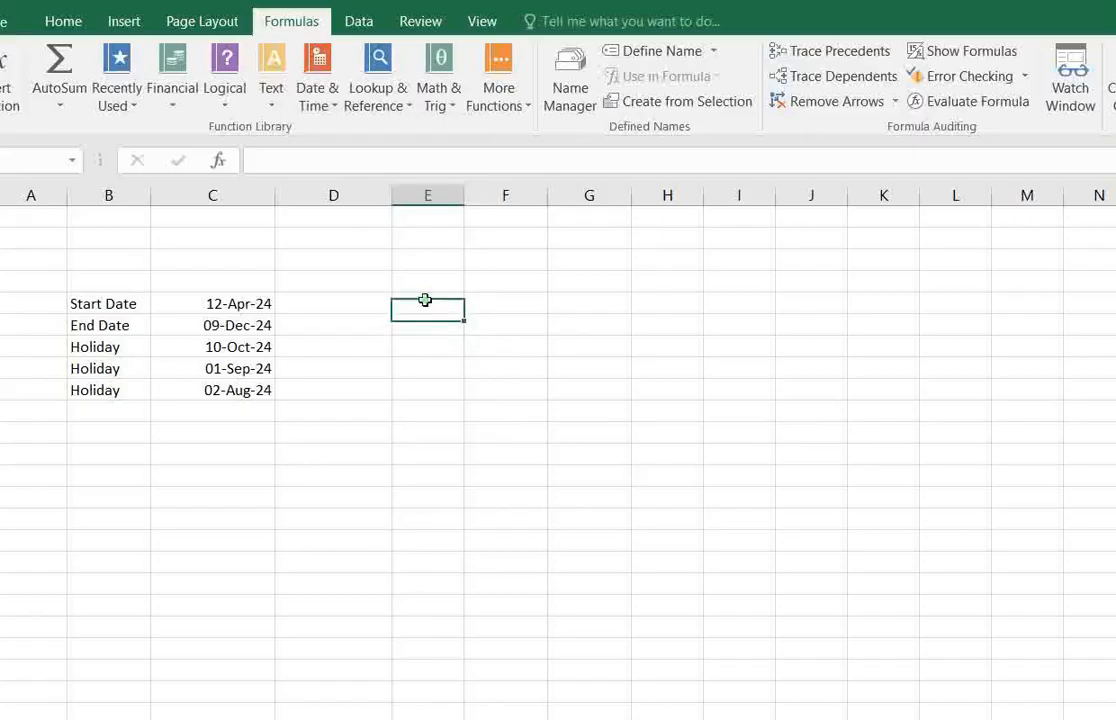
Enter the formula =NETWORKDAYS(C5,C6,C7:C9) in E5 to count workdays between the start and end dates, excluding the listed holidays.
left_click(432, 306)
left_click(431, 318)
left_click(426, 302)
type("=n")
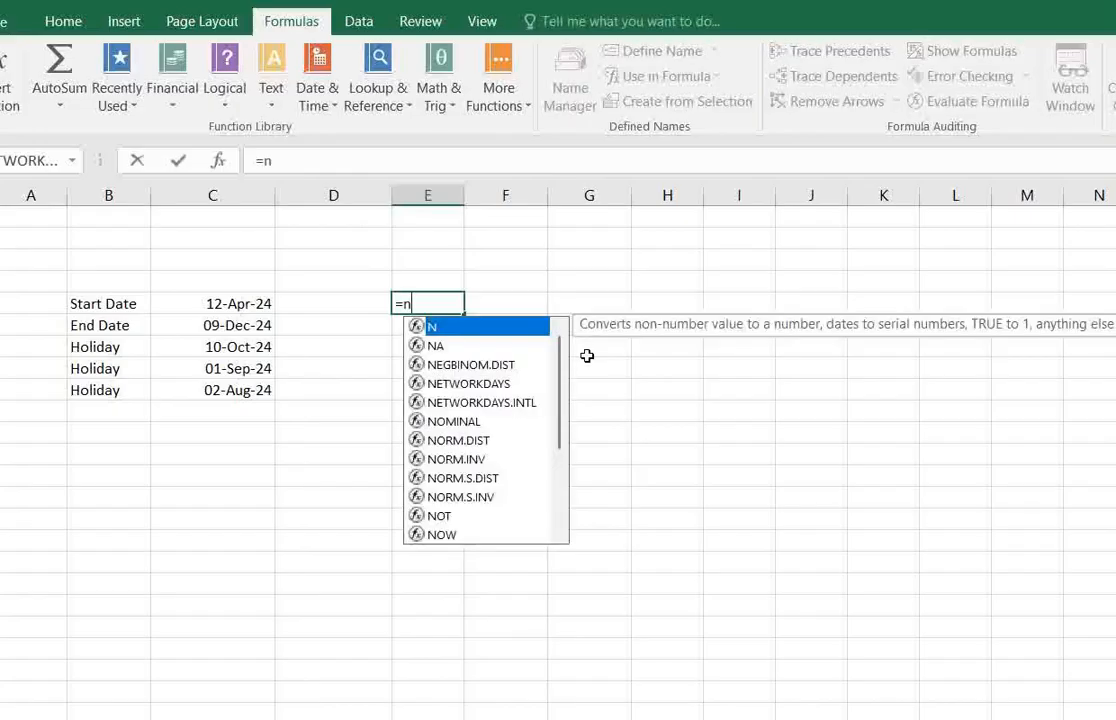
type("etwork")
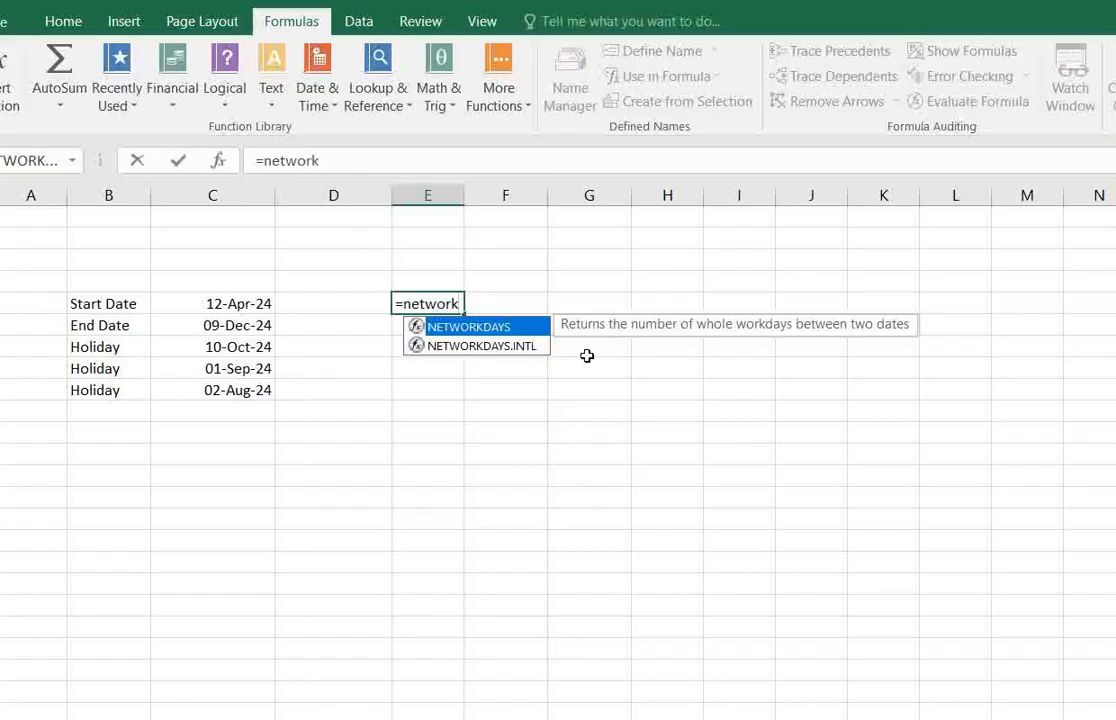
type("days(")
left_click(245, 302)
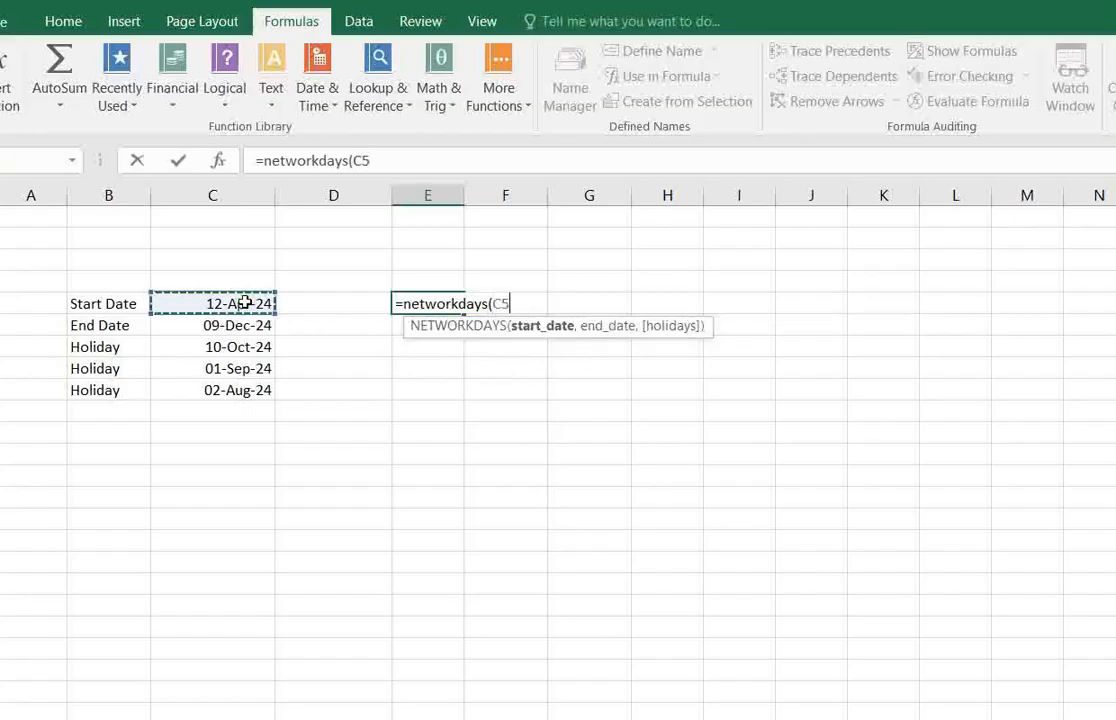
type(",")
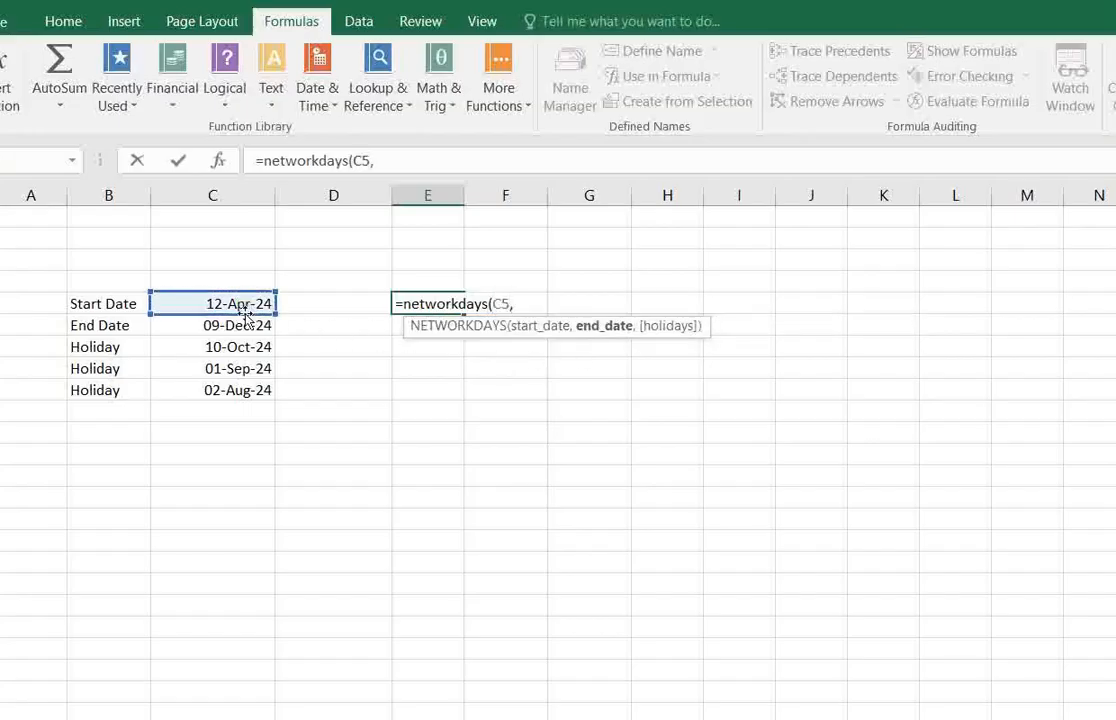
left_click(239, 325)
type(",")
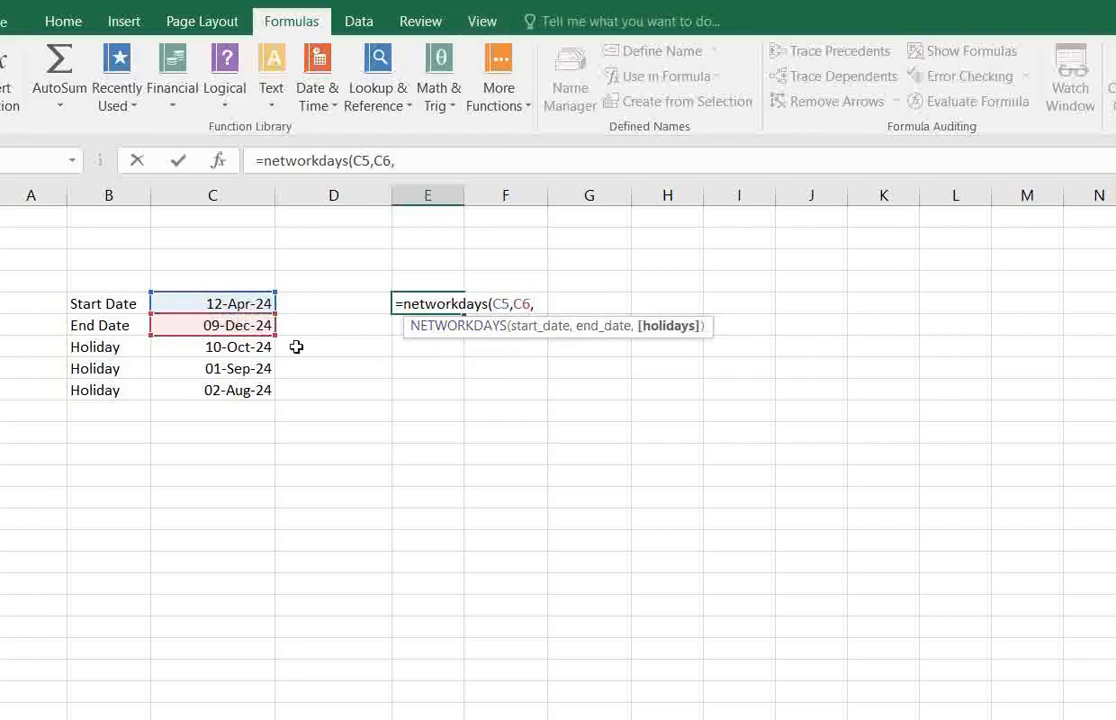
left_click_drag(238, 350, 243, 395)
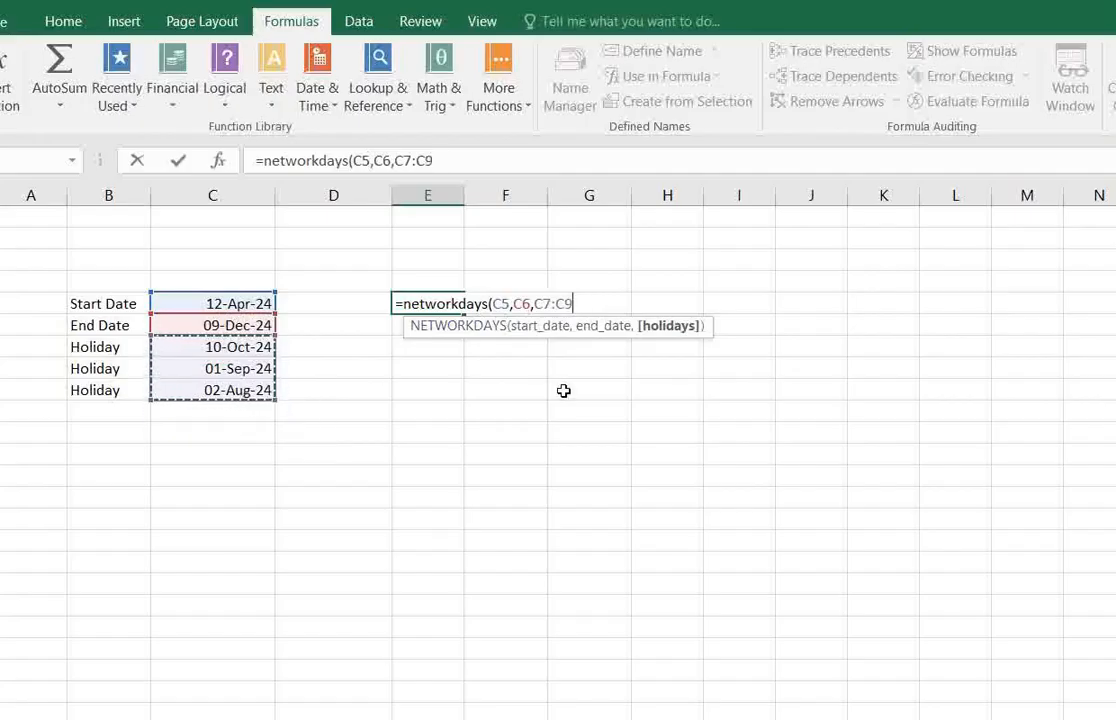
type(")")
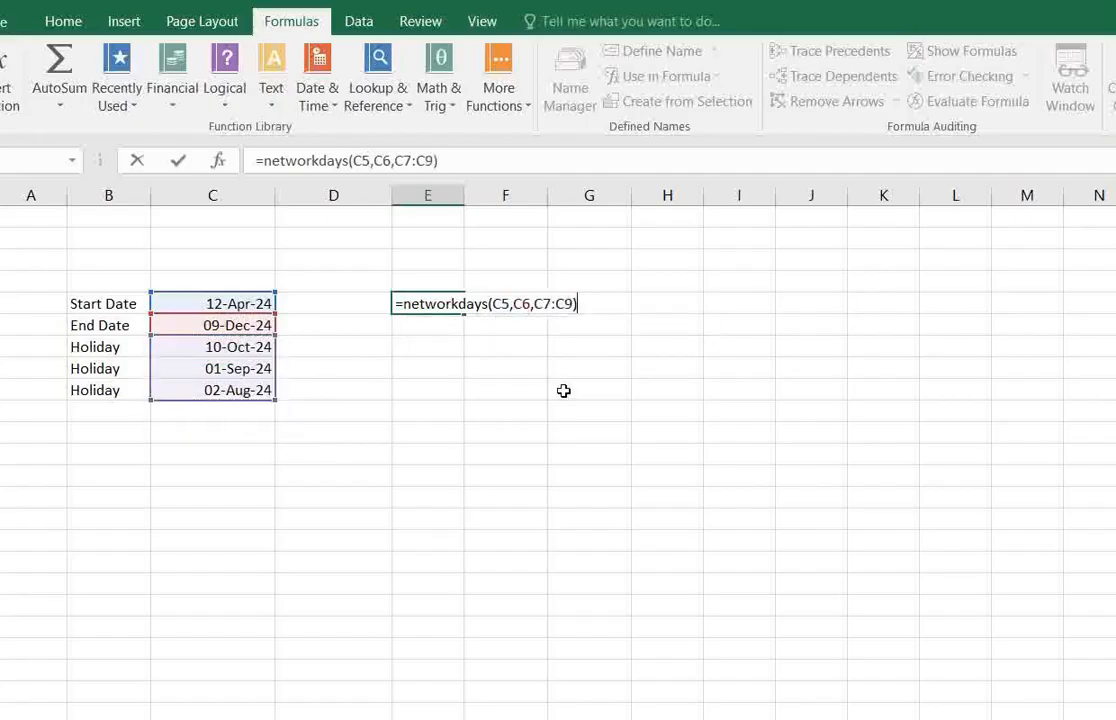
key("Return")
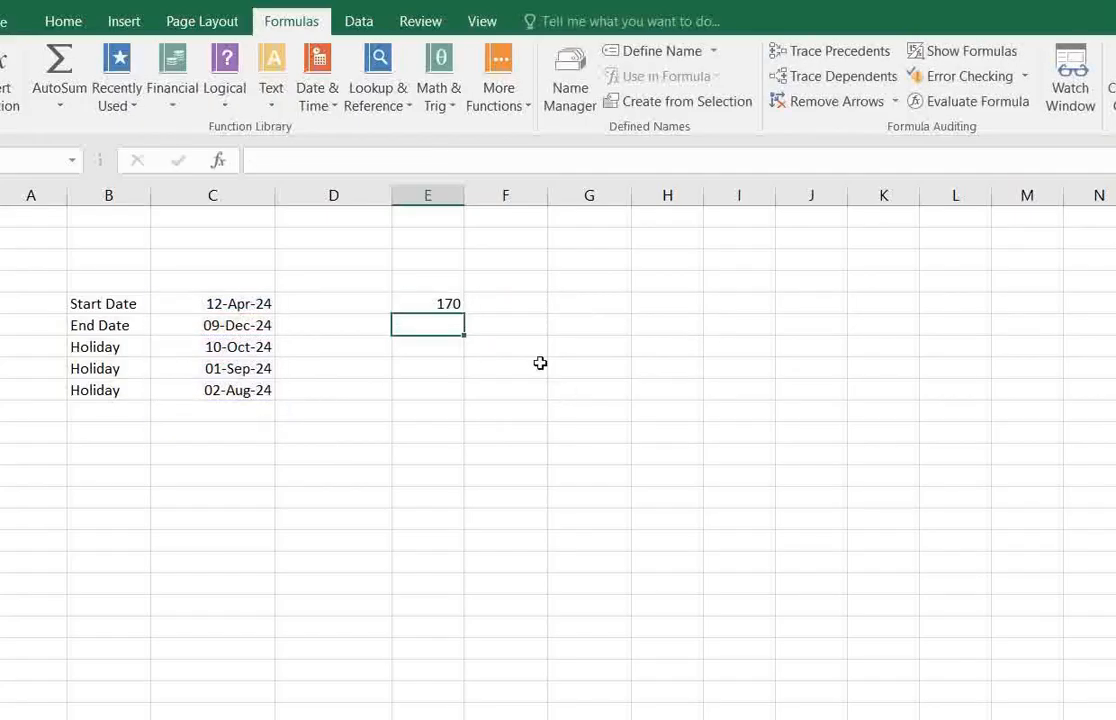
Remove the holidays argument C7:C9 from the formula in E5, leaving =NETWORKDAYS(C5,C6).
left_click(428, 302)
left_click_drag(452, 162, 416, 163)
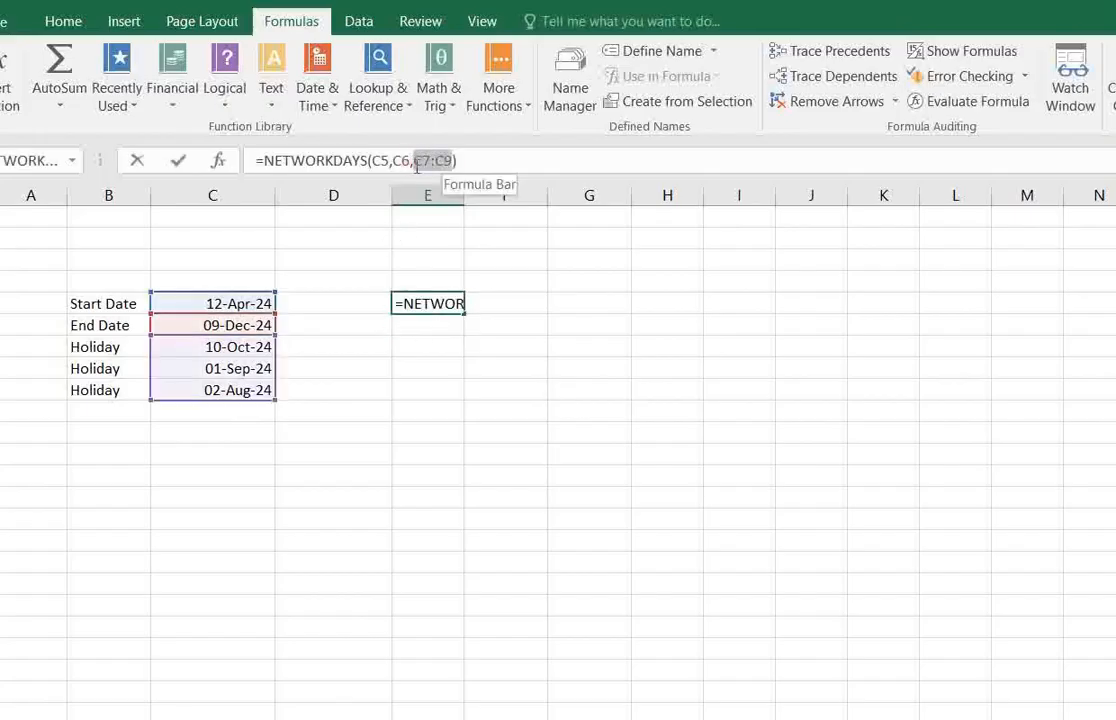
key("BackSpace")
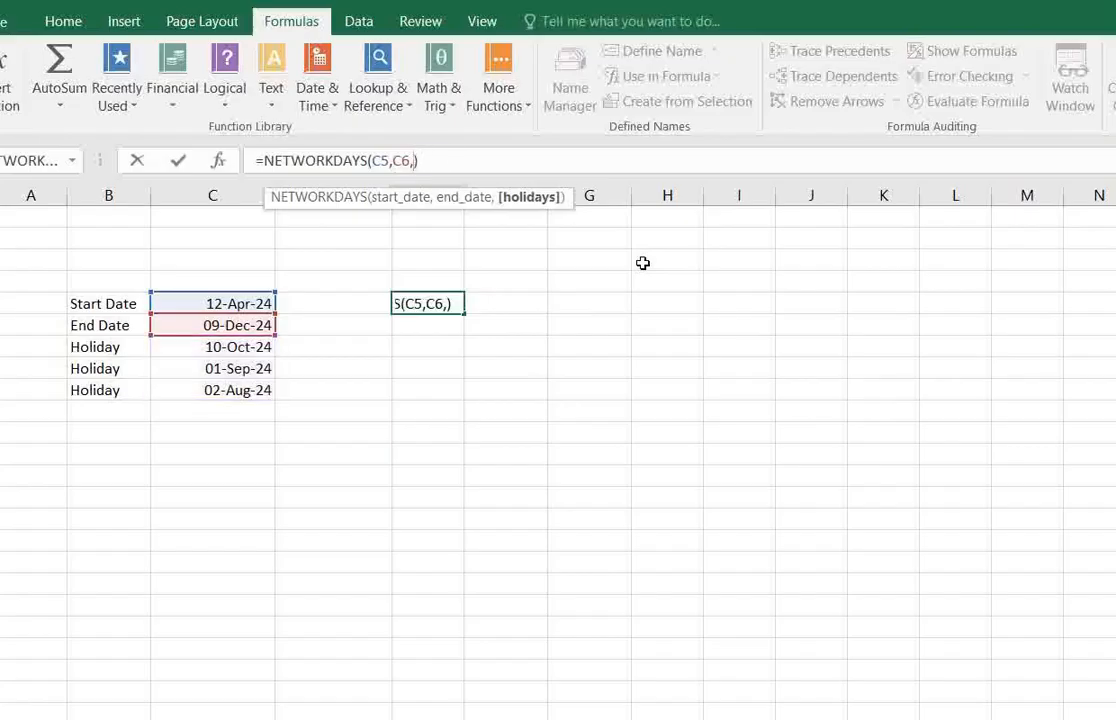
key("BackSpace")
key("Return")
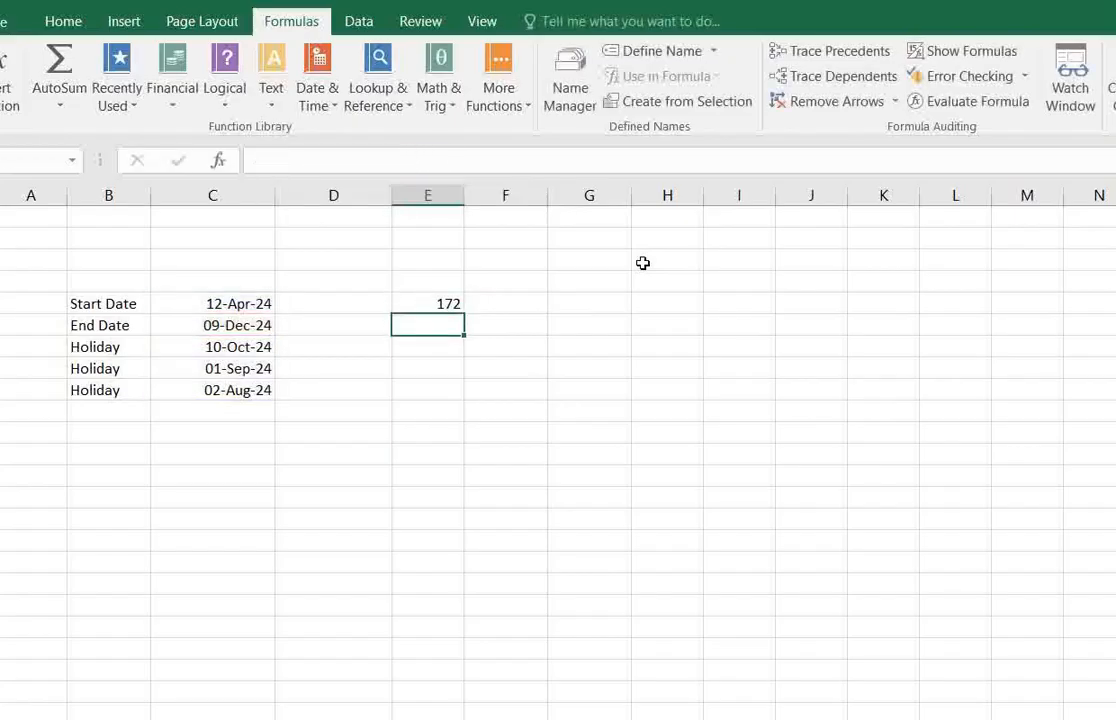
left_click(443, 306)
left_click(443, 322)
left_click(444, 301)
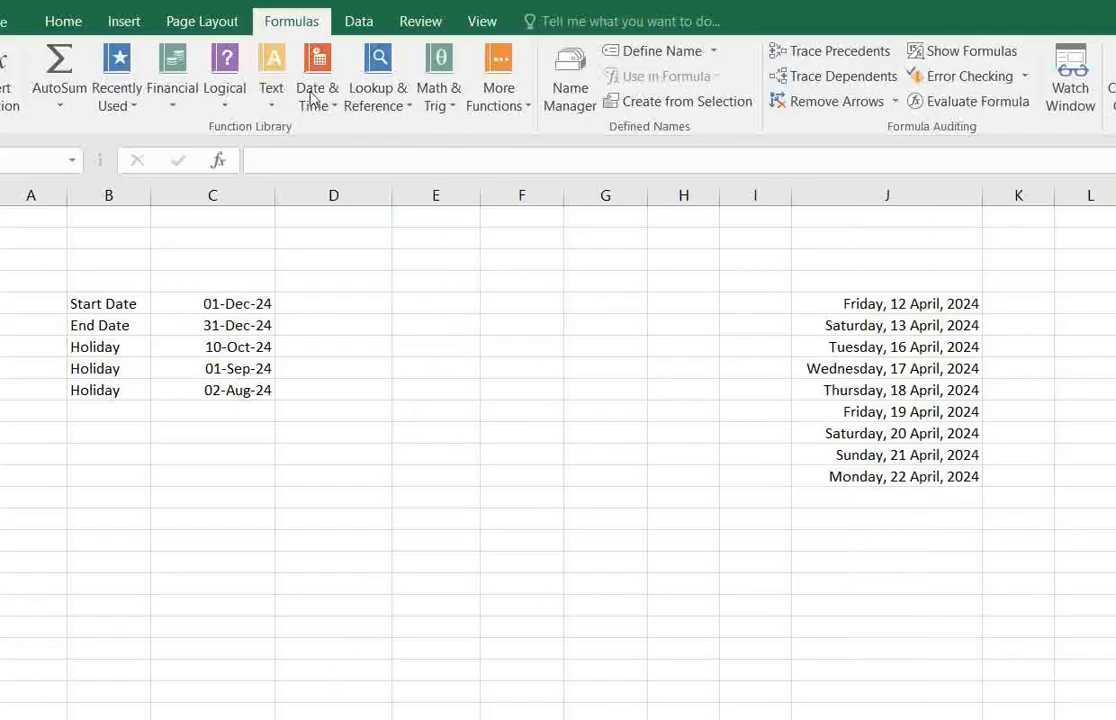
Look up the description of NETWORKDAYS.INTL among the Date & Time functions.
left_click(322, 92)
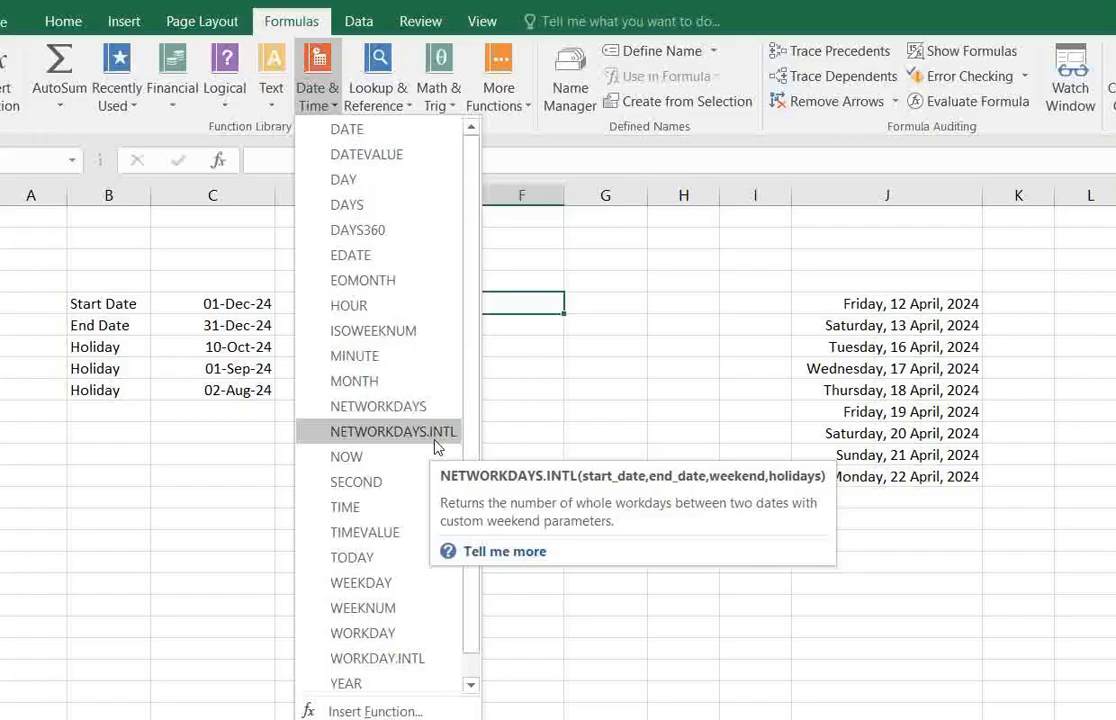
left_click(541, 360)
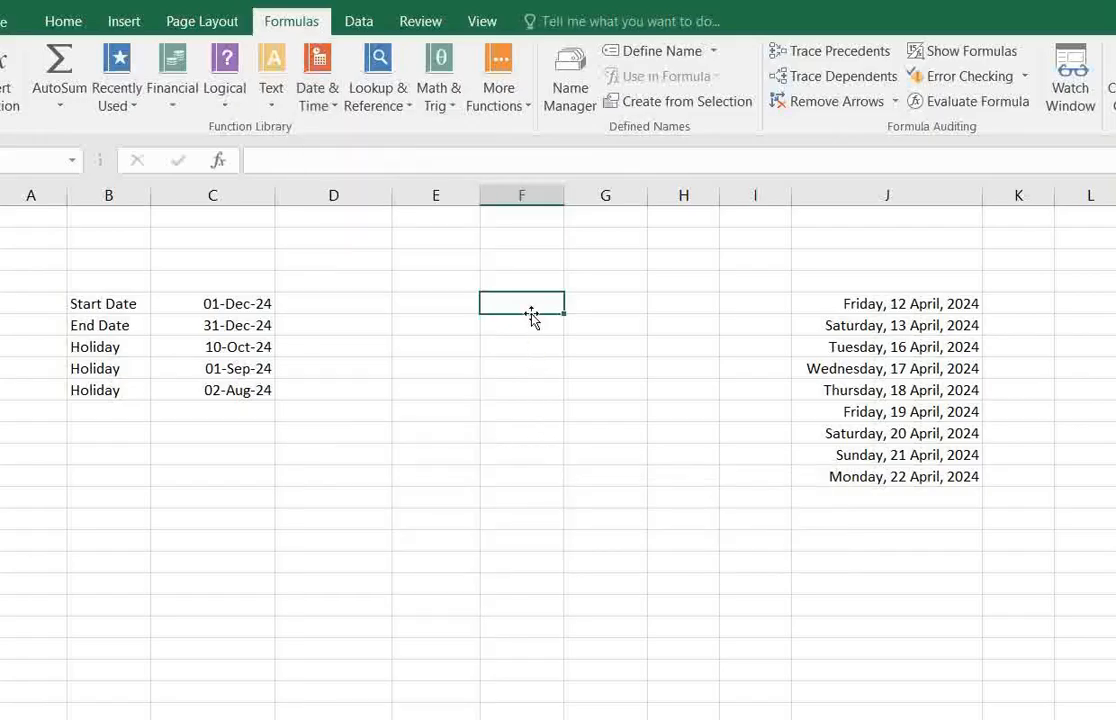
left_click(528, 321)
left_click(528, 300)
type("=")
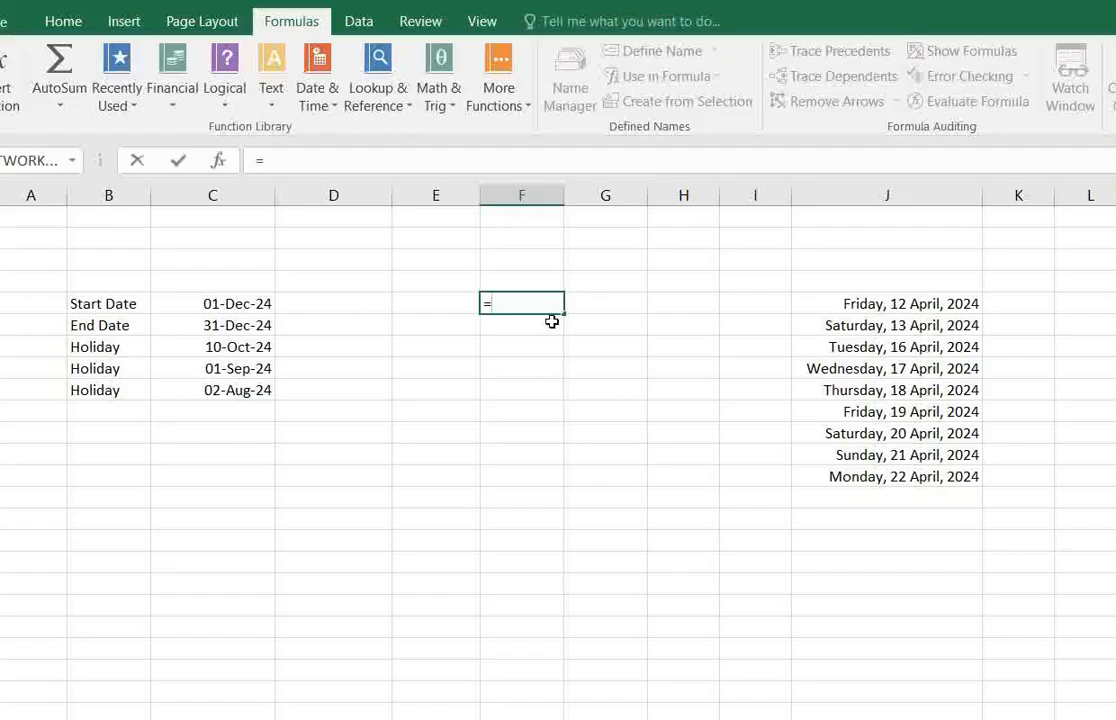
key("BackSpace")
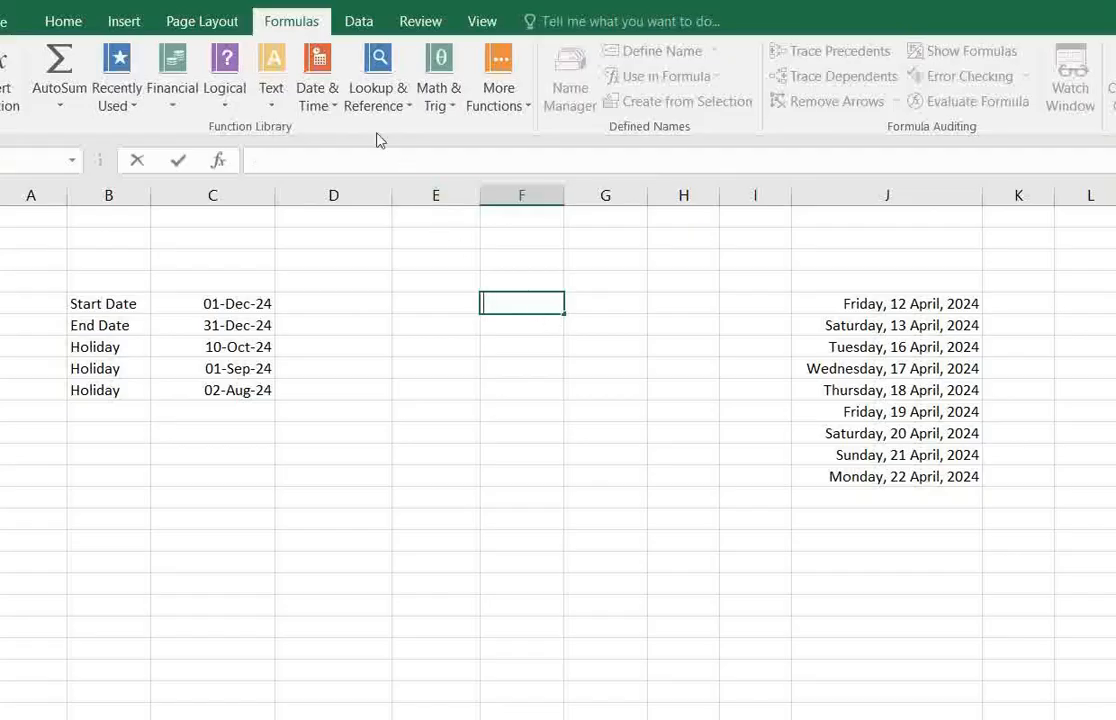
Insert NETWORKDAYS.INTL in F5 with start date C5, end date C6, weekend 1 and holidays C7:C9.
left_click(316, 78)
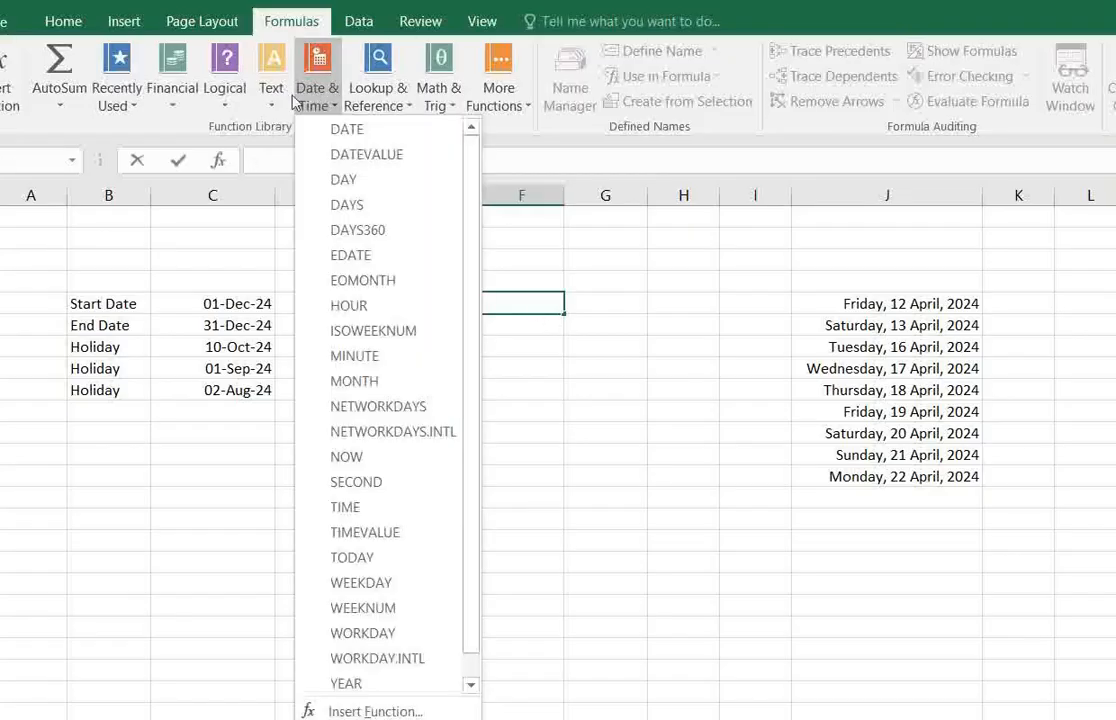
left_click(393, 432)
left_click(205, 303)
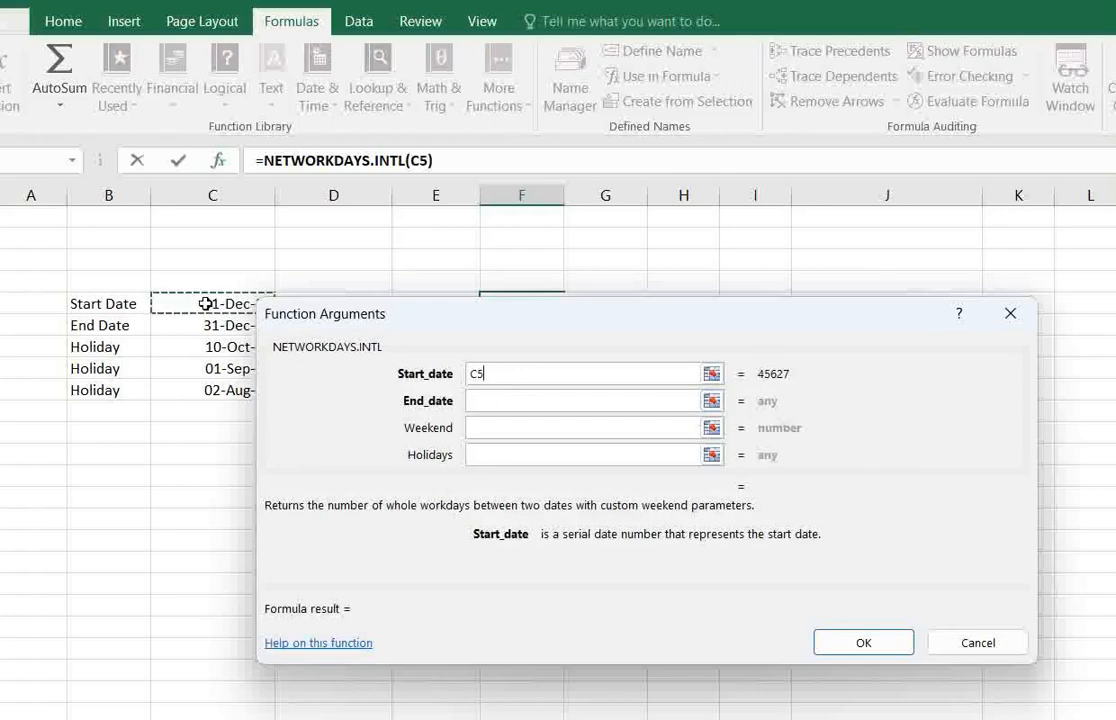
left_click(488, 402)
left_click(222, 326)
left_click(521, 427)
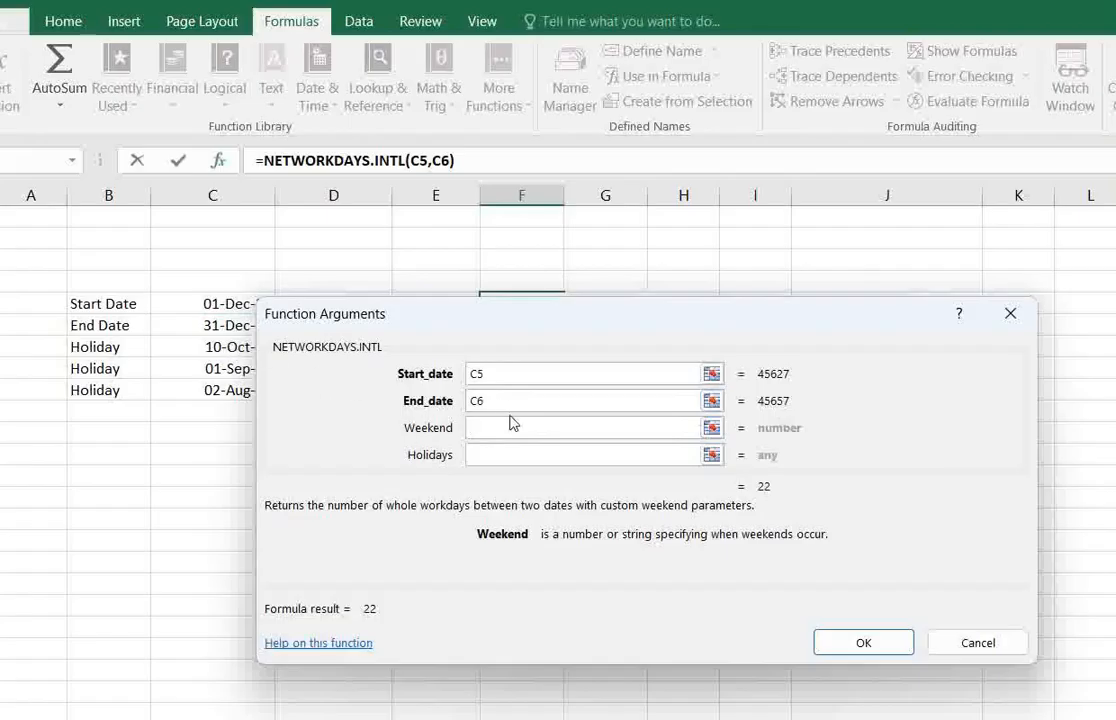
type("1")
left_click(503, 457)
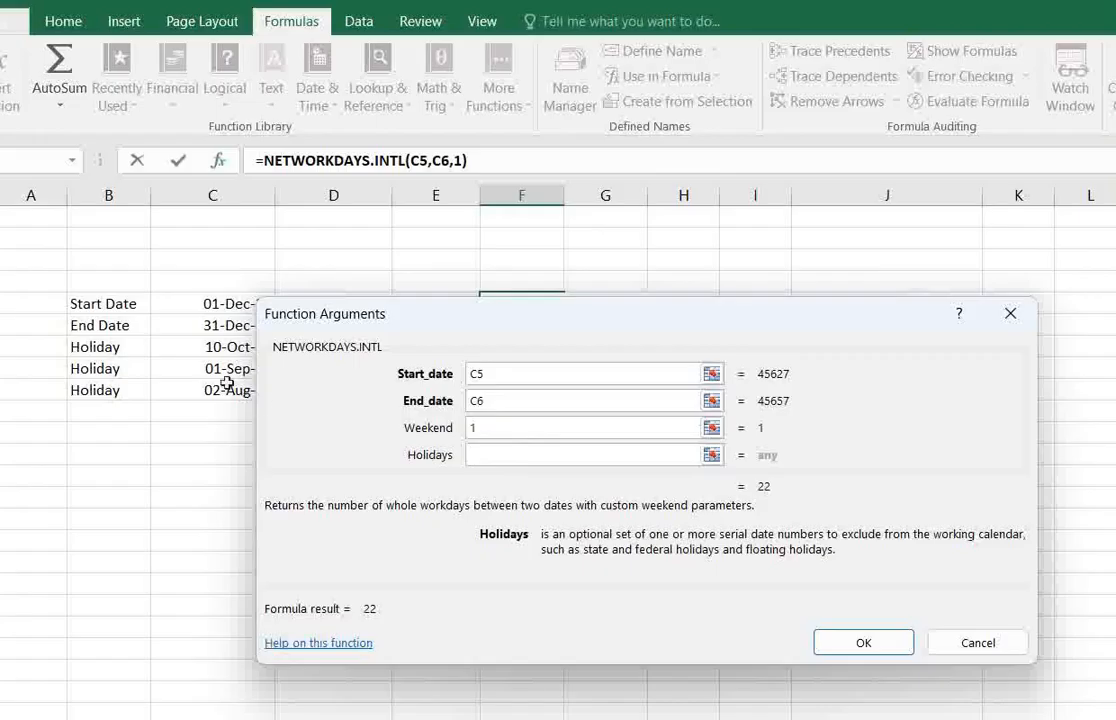
left_click_drag(214, 346, 229, 393)
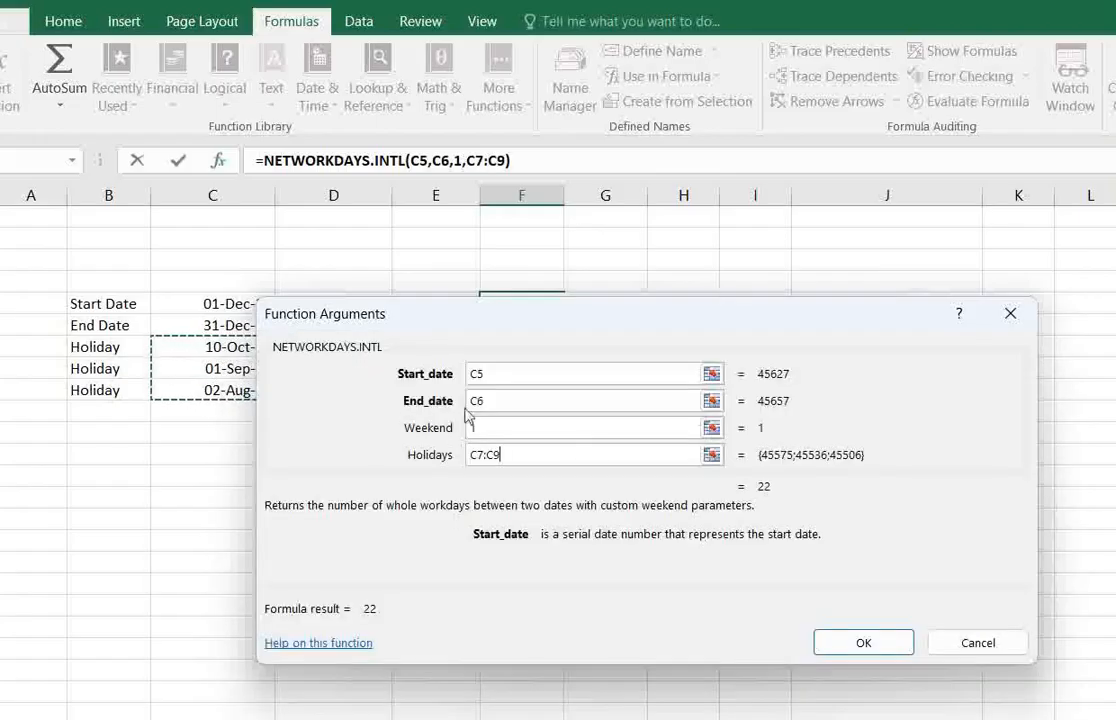
left_click(851, 645)
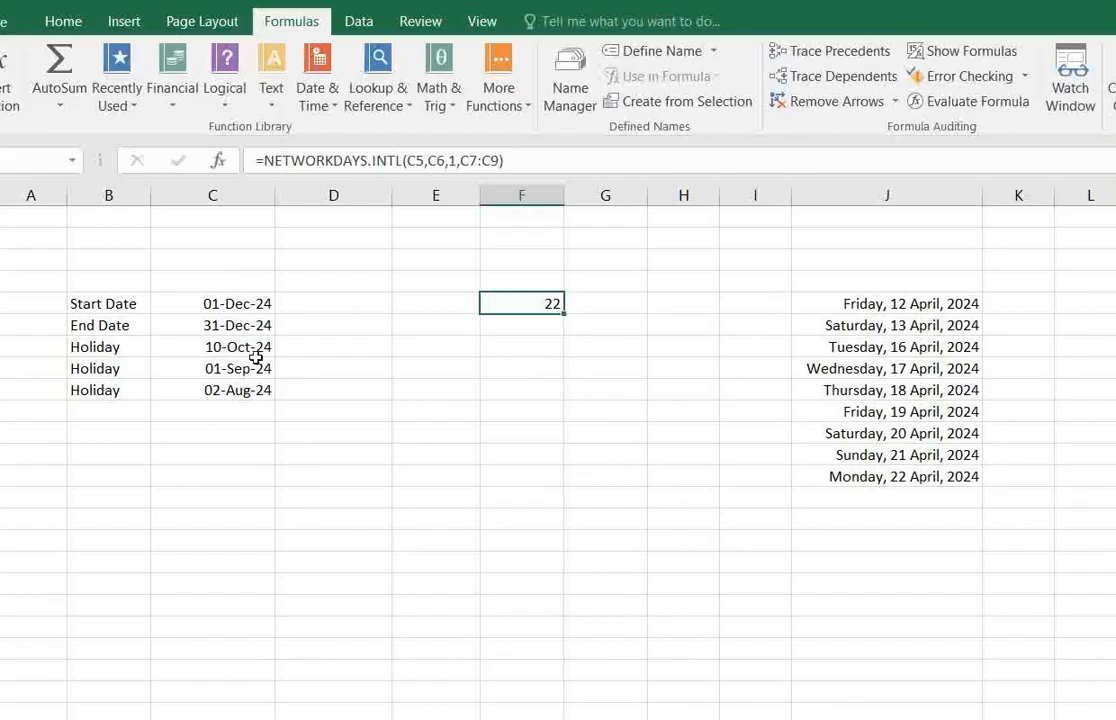
left_click(530, 356)
left_click_drag(541, 304, 540, 386)
left_click(249, 366)
left_click(545, 370)
Delete the weekend argument from the NETWORKDAYS.INTL formula in F5 to bring up the list of weekend options.
left_click(555, 304)
left_click(456, 161)
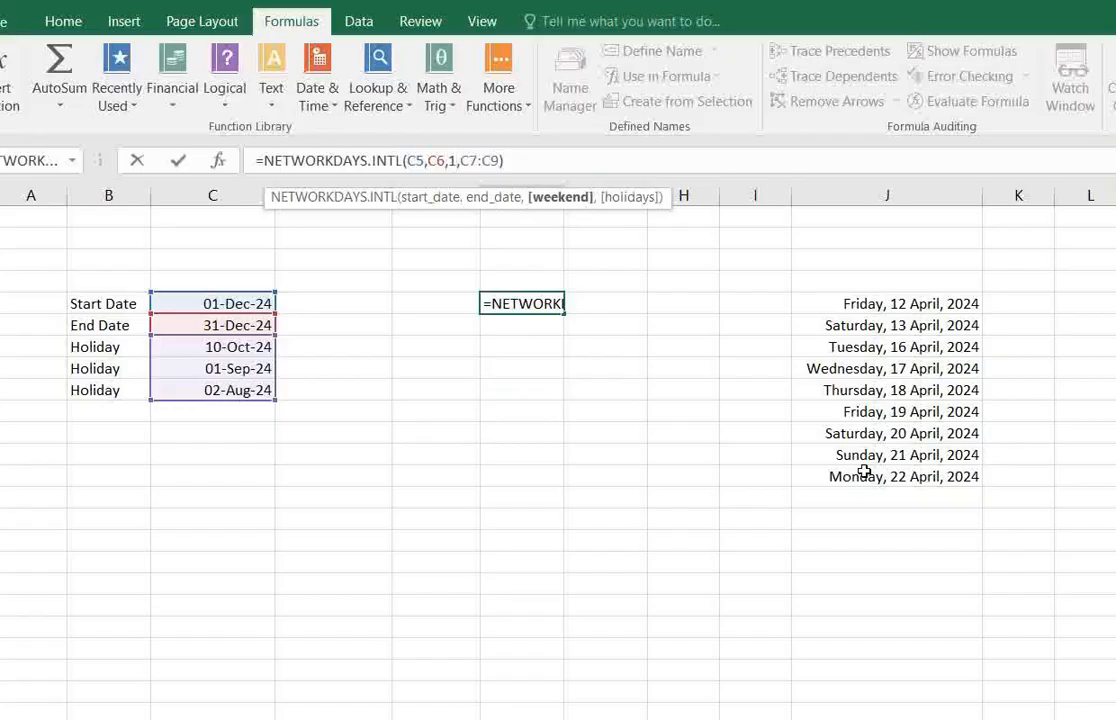
key("BackSpace")
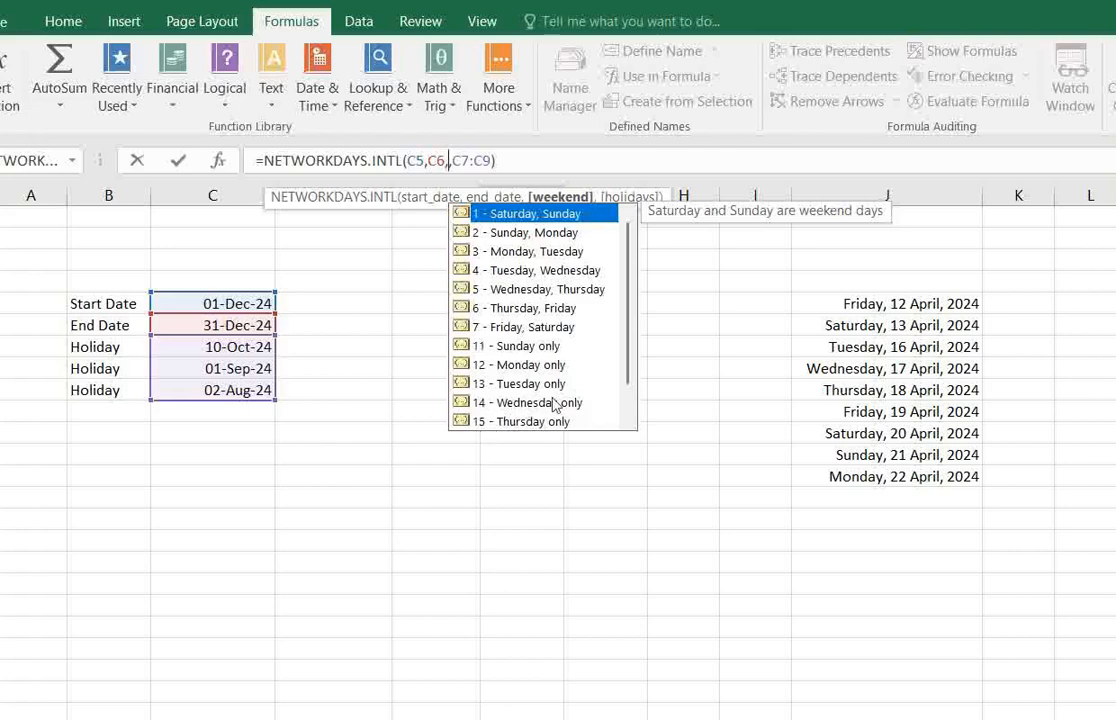
Review the full list of weekend options for the NETWORKDAYS.INTL formula in F5.
scroll(628, 366, "down", 1)
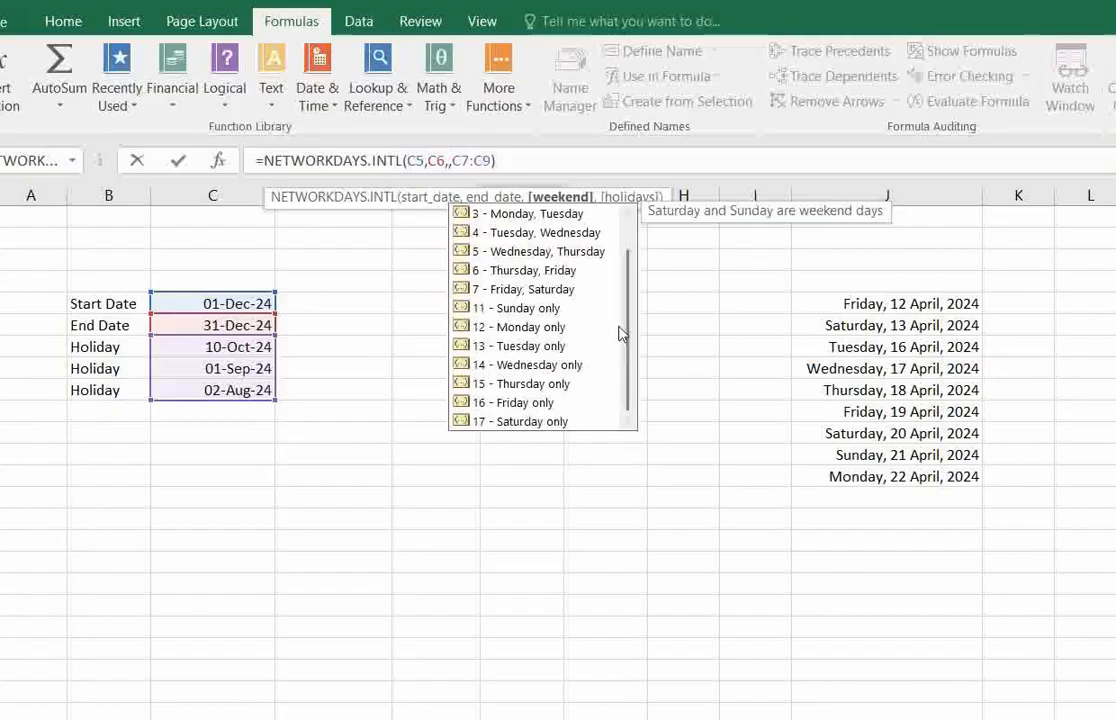
left_click_drag(635, 336, 627, 294)
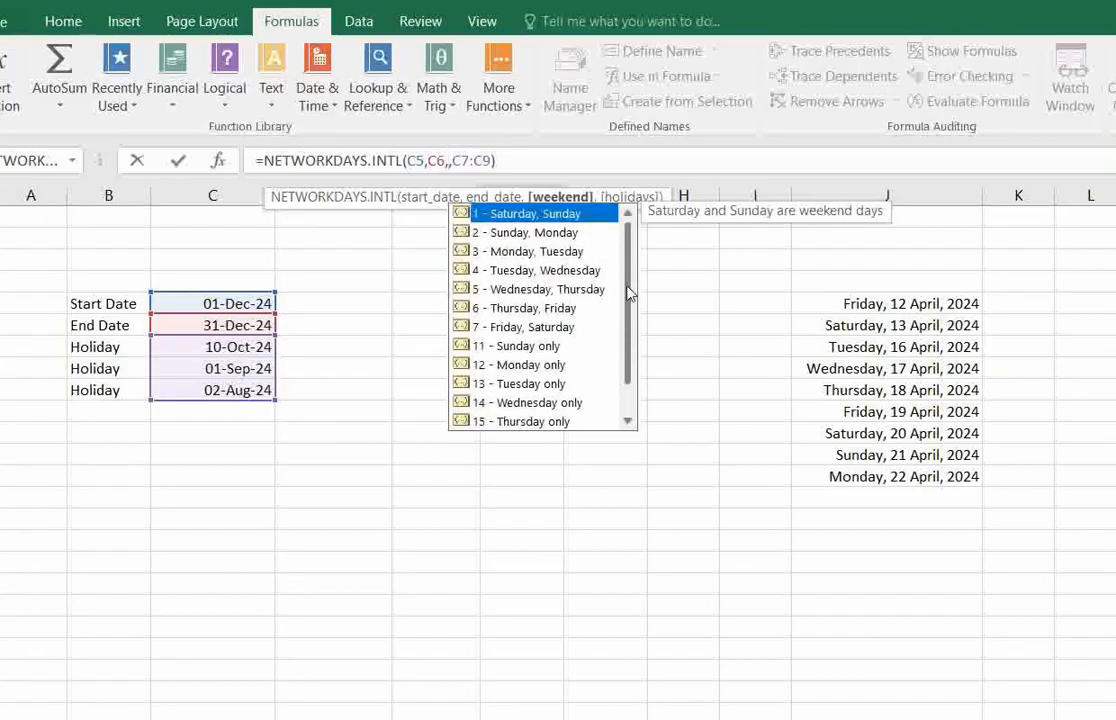
left_click(688, 284)
type(",")
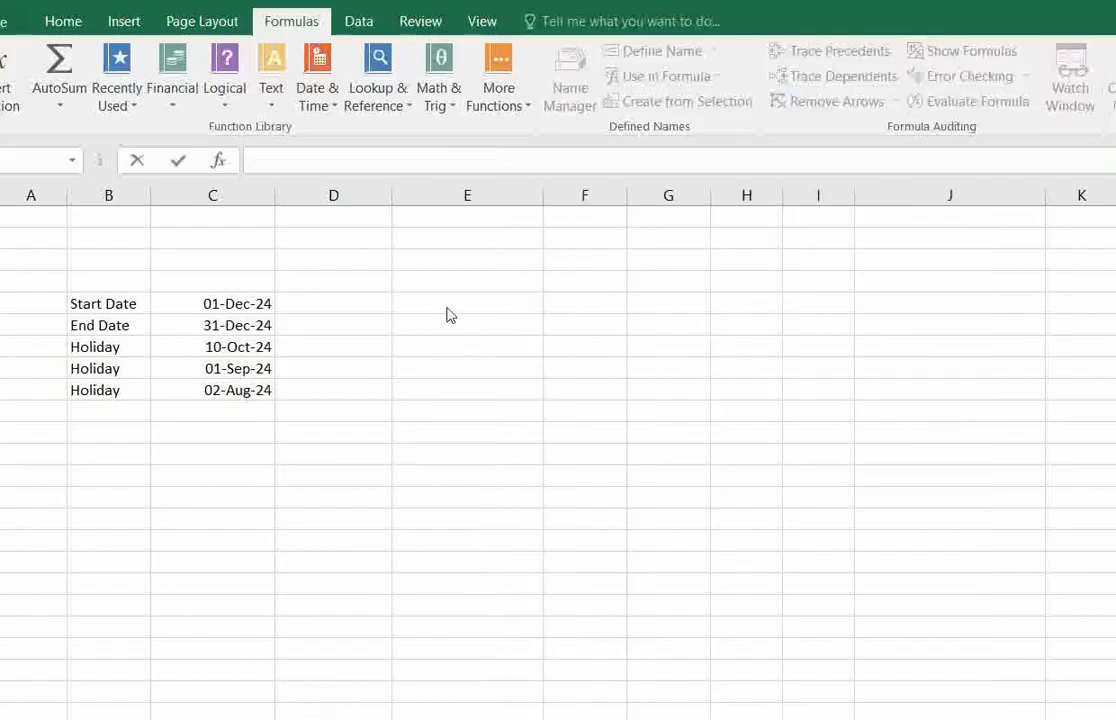
Look up the description of NOW among the Date & Time functions.
left_click(478, 300)
left_click(476, 353)
left_click(486, 301)
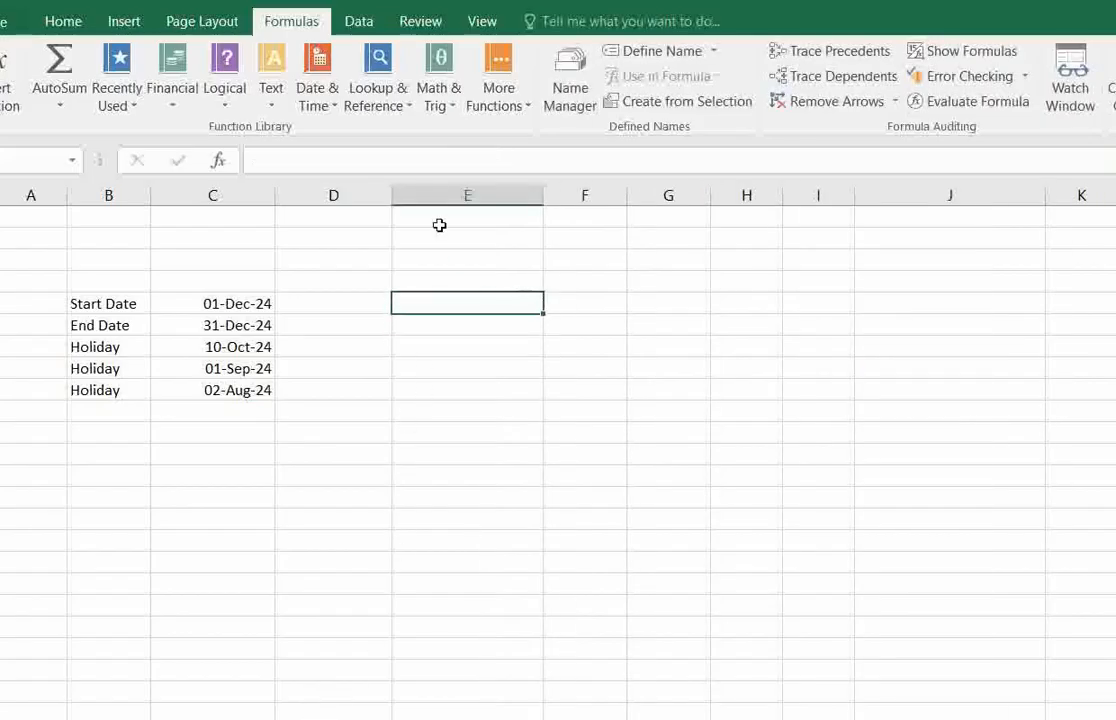
left_click(318, 96)
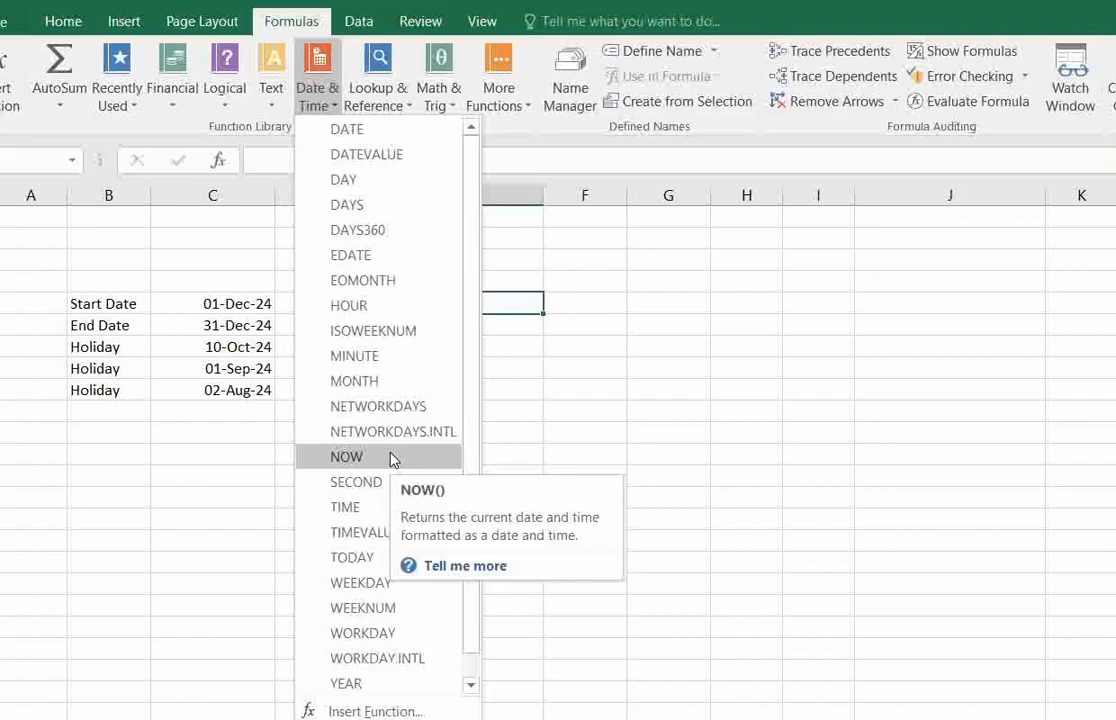
left_click(528, 379)
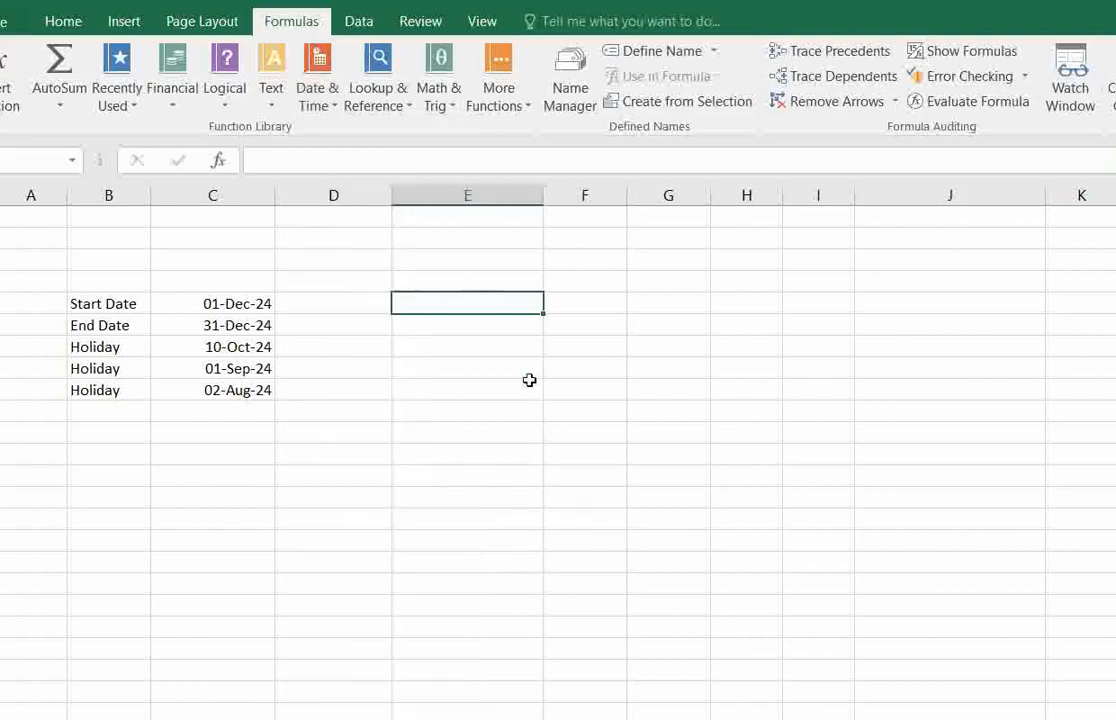
Insert the NOW function in E5 from the Date & Time functions.
left_click(476, 330)
left_click(481, 309)
left_click(324, 93)
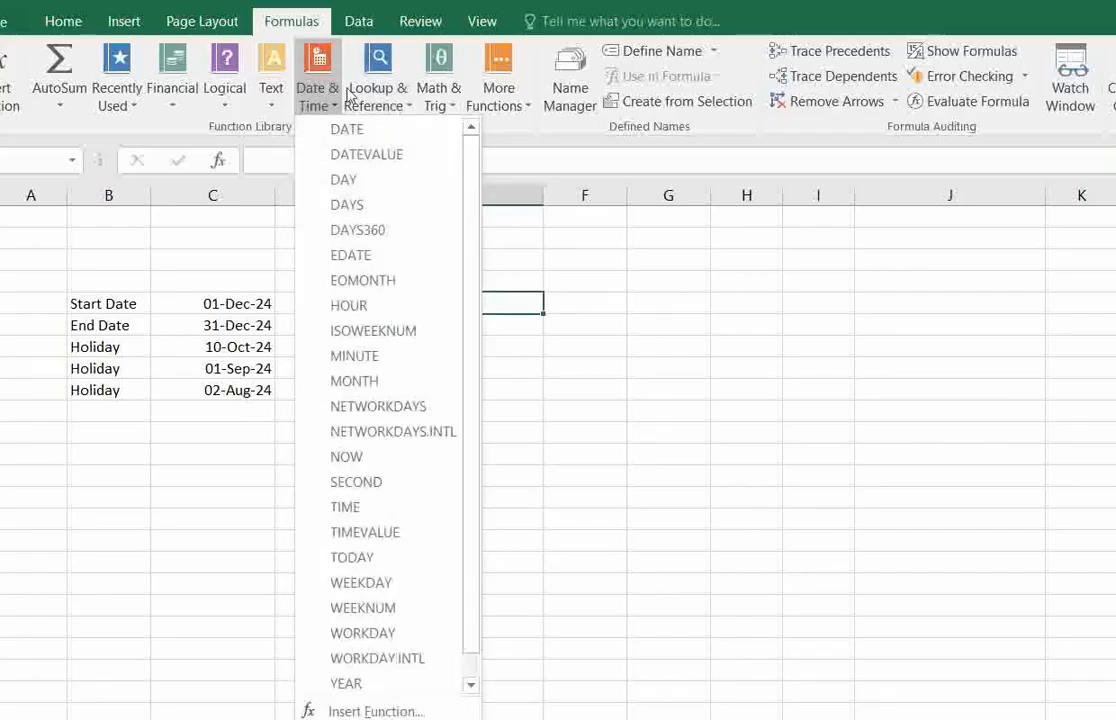
left_click(391, 457)
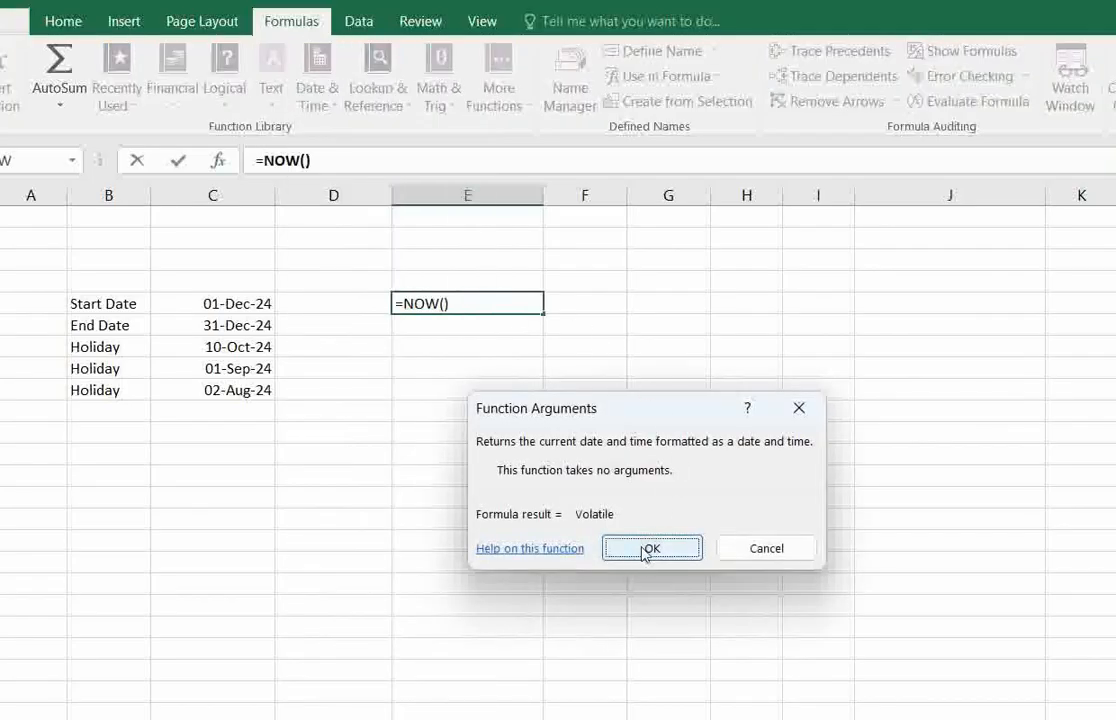
left_click(648, 549)
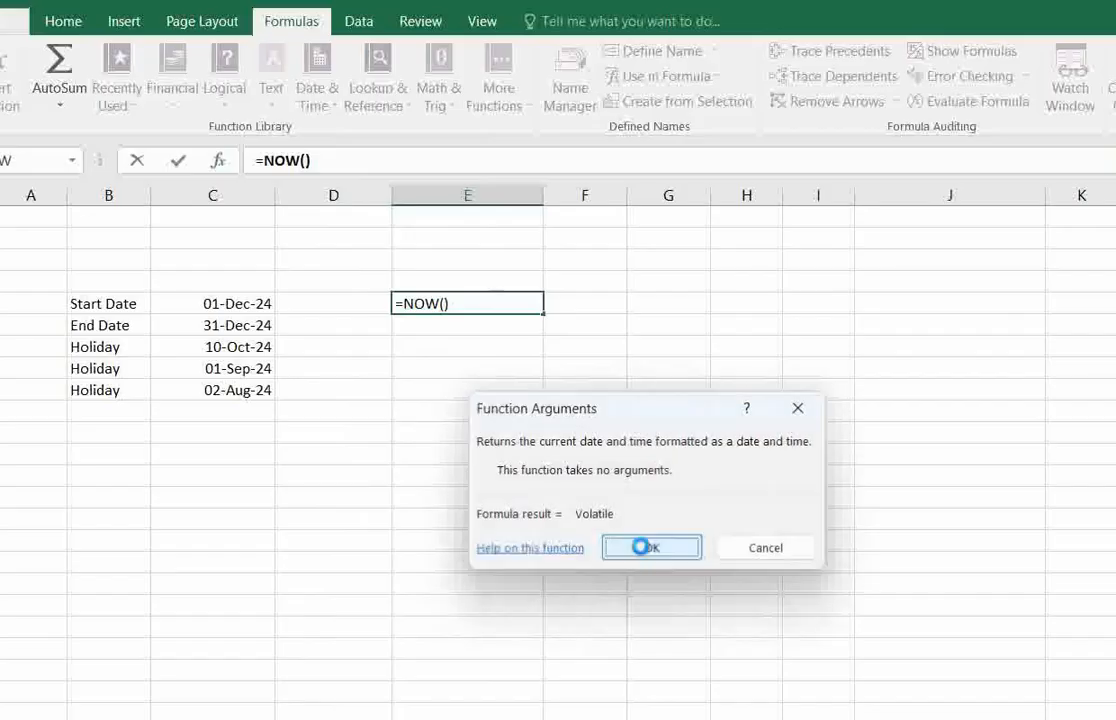
left_click(501, 322)
left_click(503, 304)
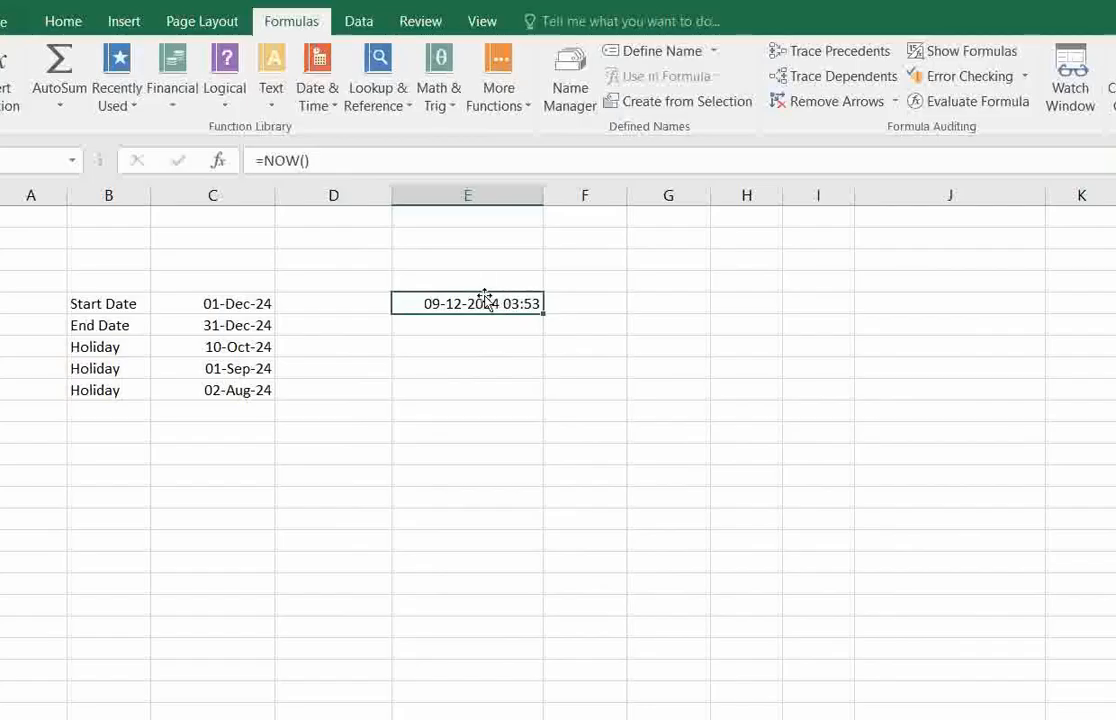
left_click(491, 284)
left_click(497, 303)
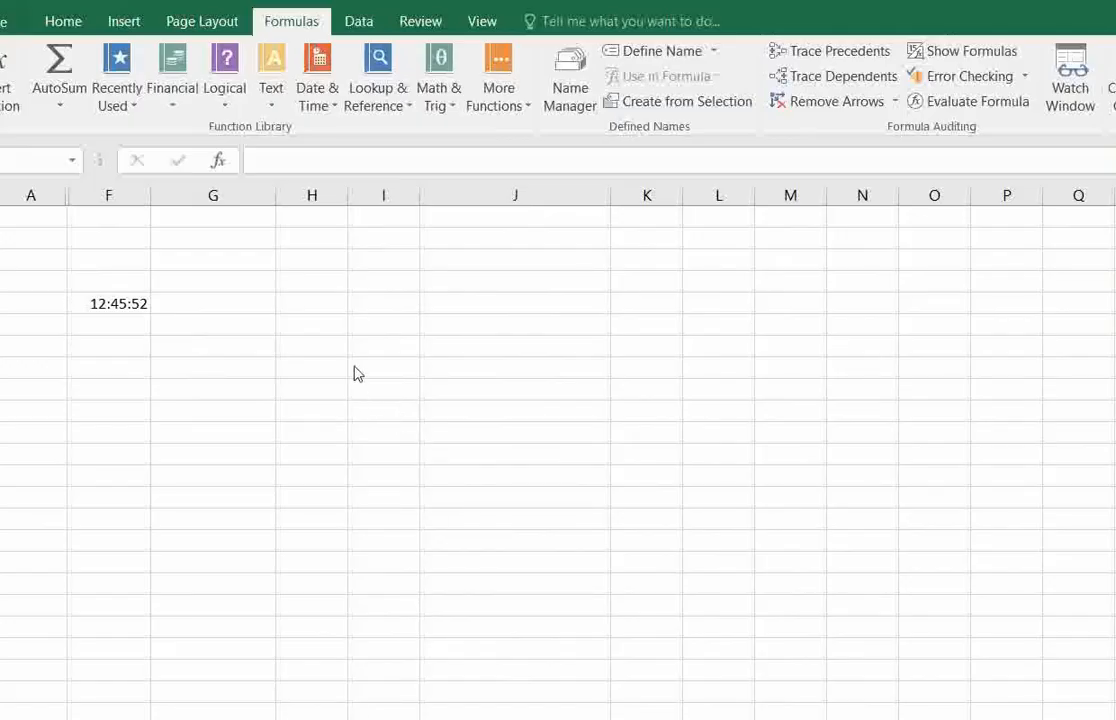
Look up the description of SECOND among the Date & Time functions and check the time in F5.
left_click(322, 368)
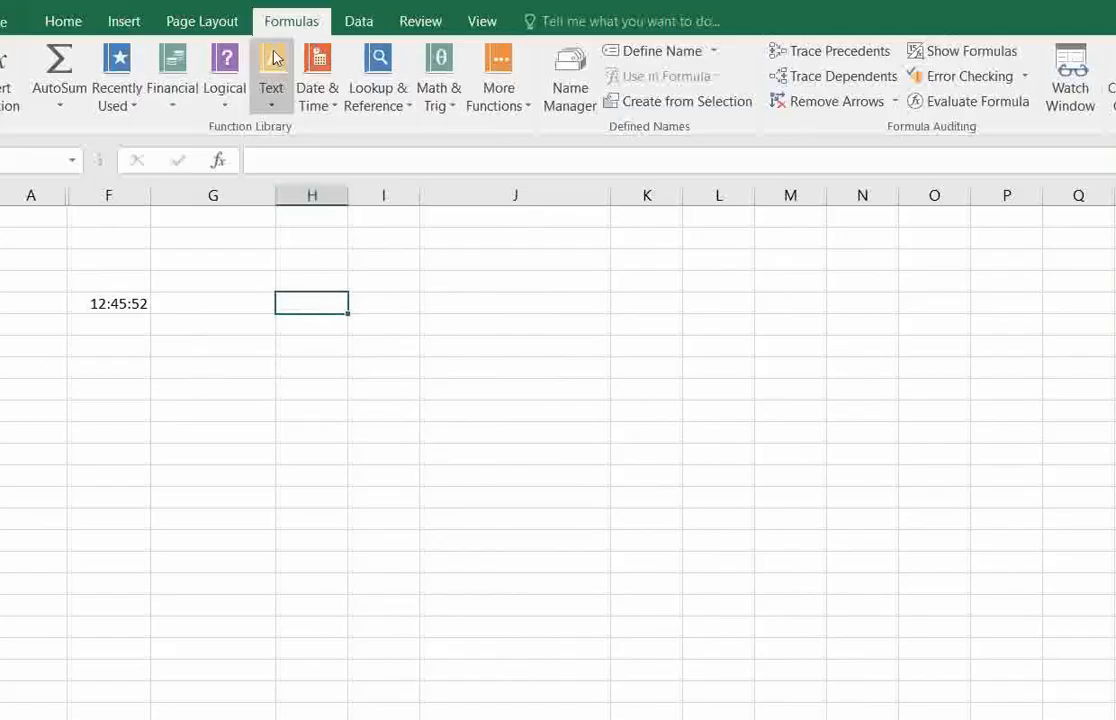
left_click(318, 96)
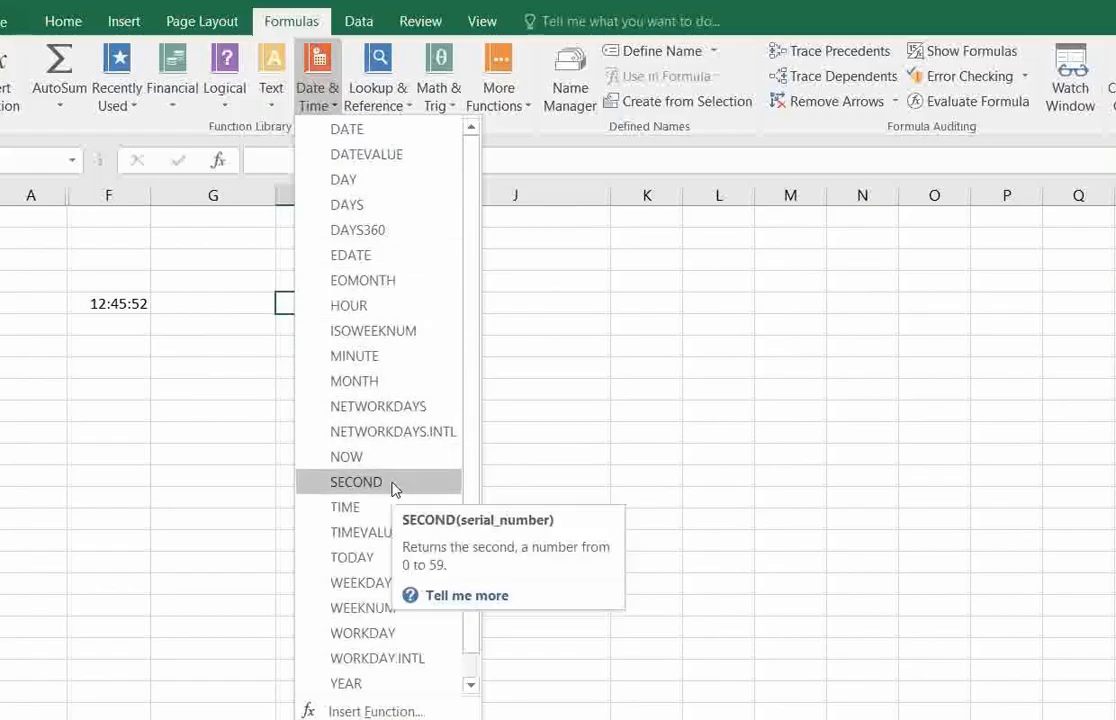
left_click(546, 391)
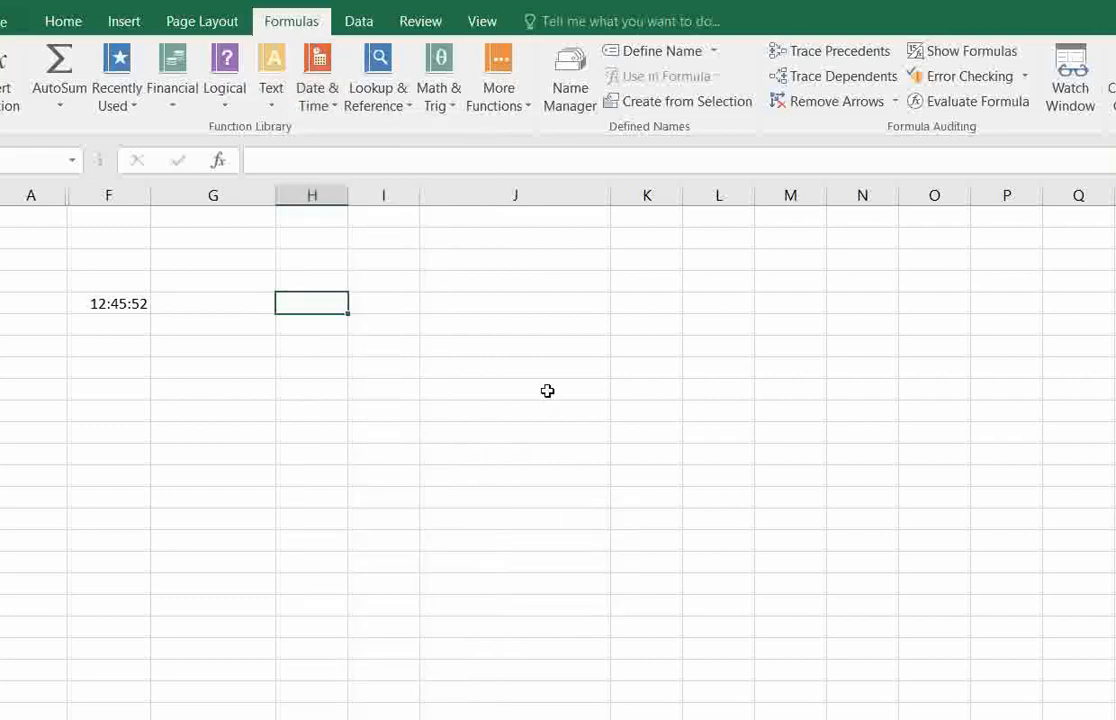
left_click(90, 302)
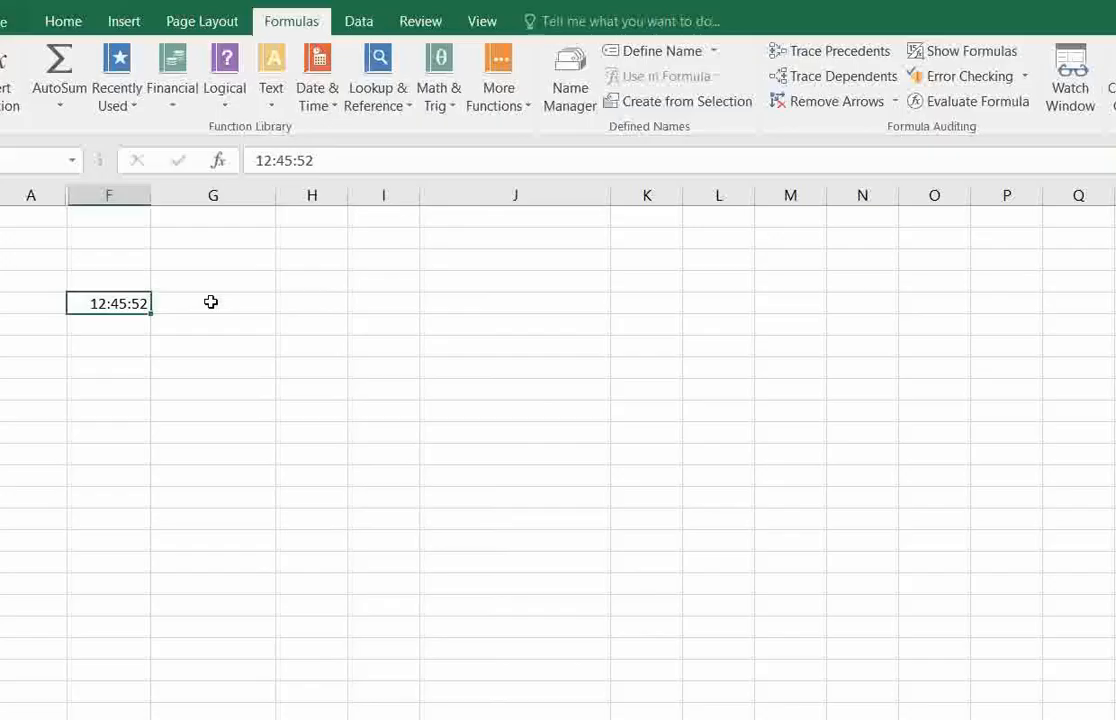
left_click(329, 299)
type("=")
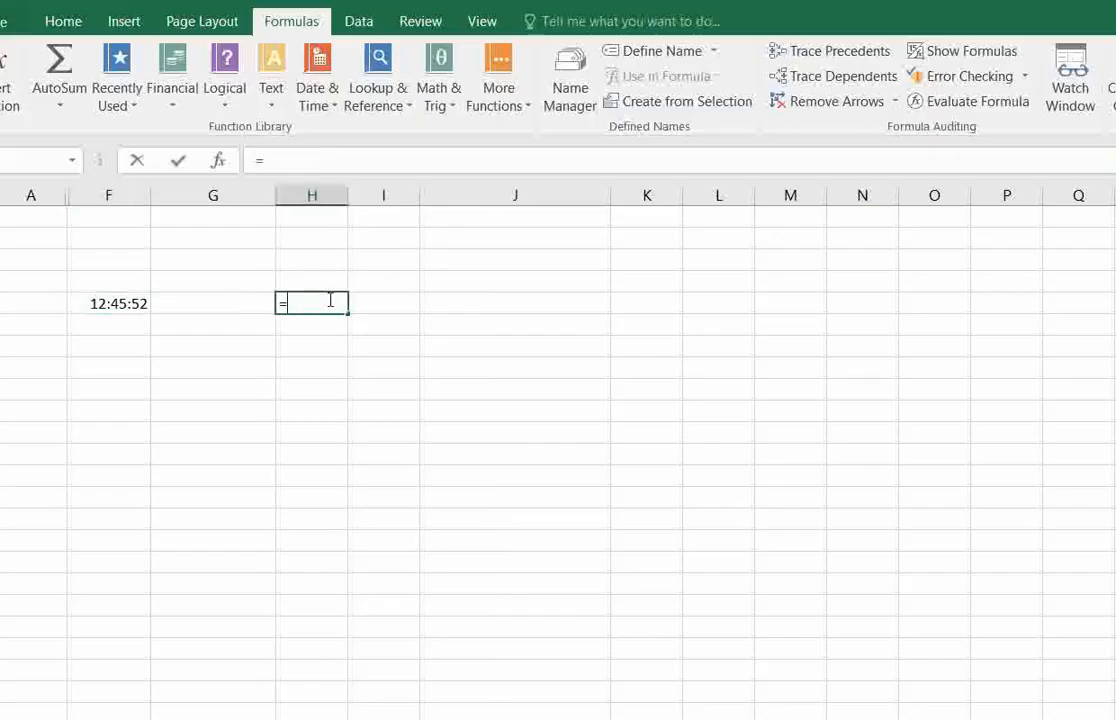
key("BackSpace")
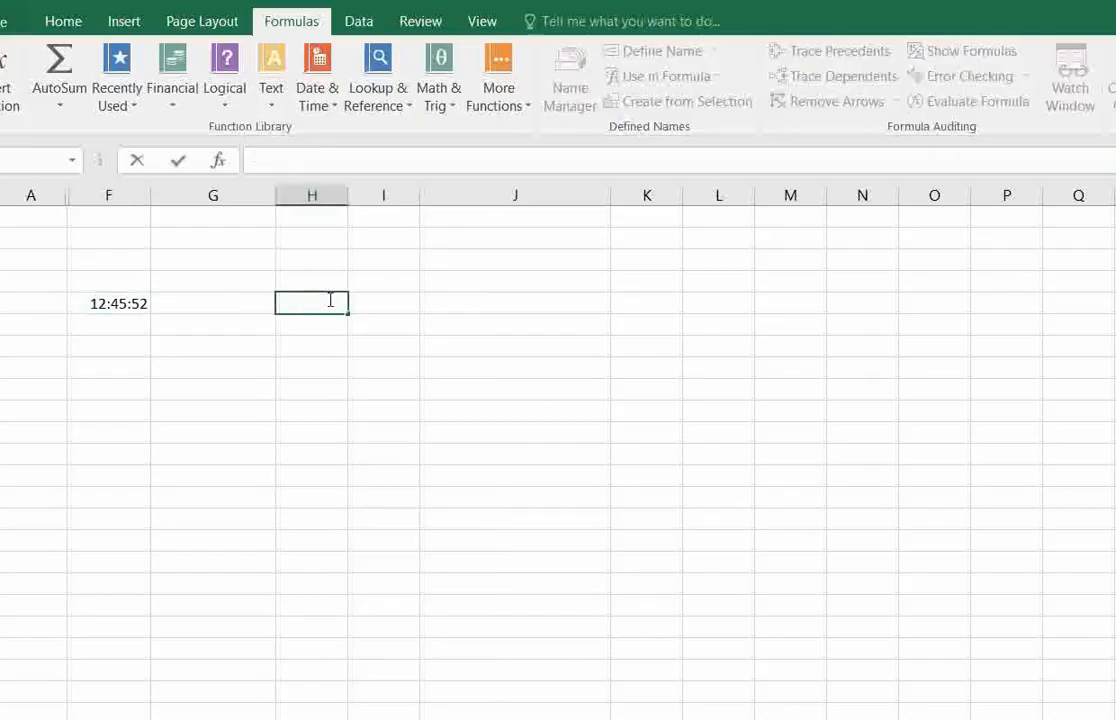
left_click(390, 303)
Insert the SECOND function in H5 with F5 as its serial number.
left_click(331, 301)
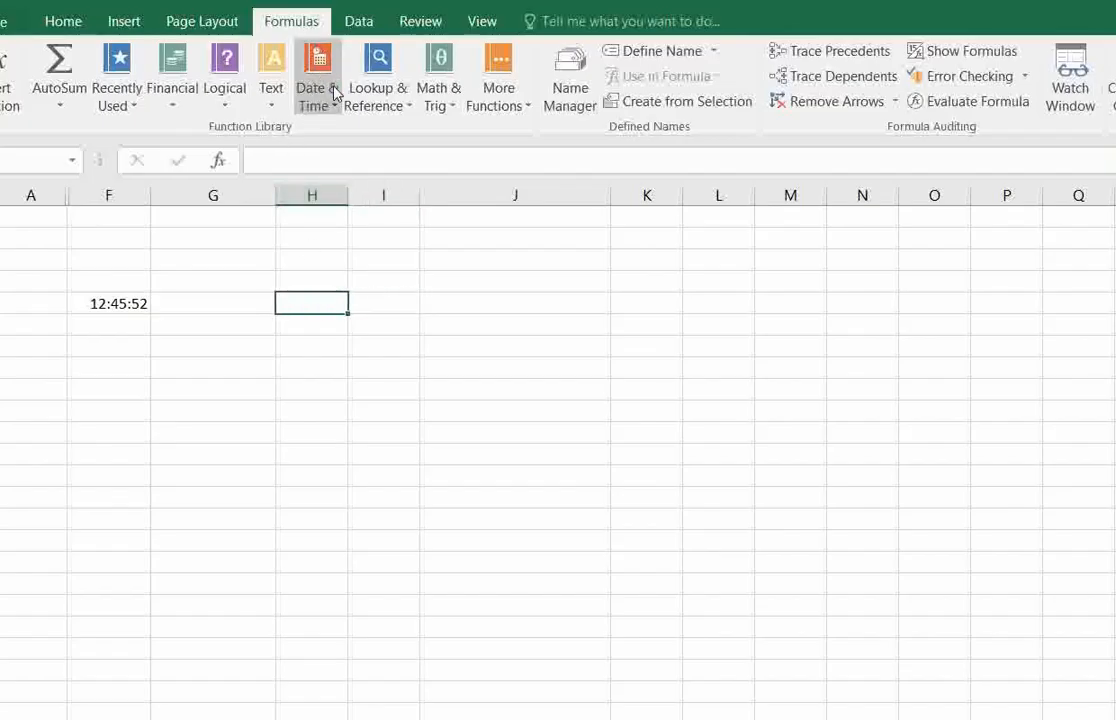
left_click(335, 93)
left_click(374, 481)
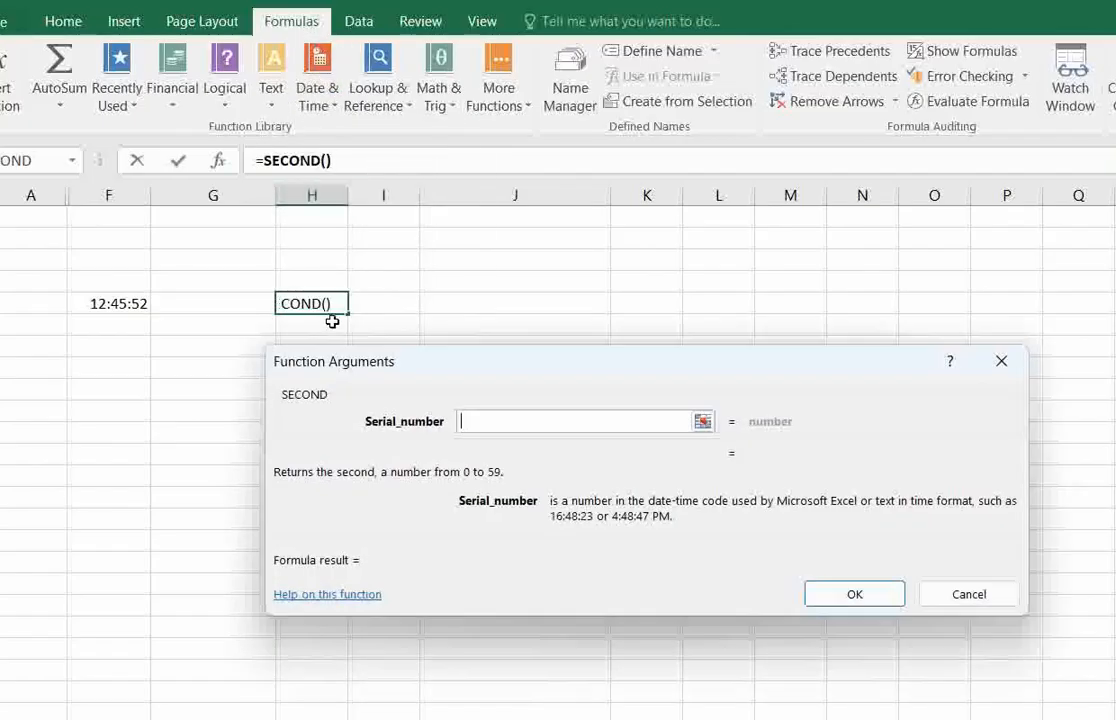
left_click(140, 303)
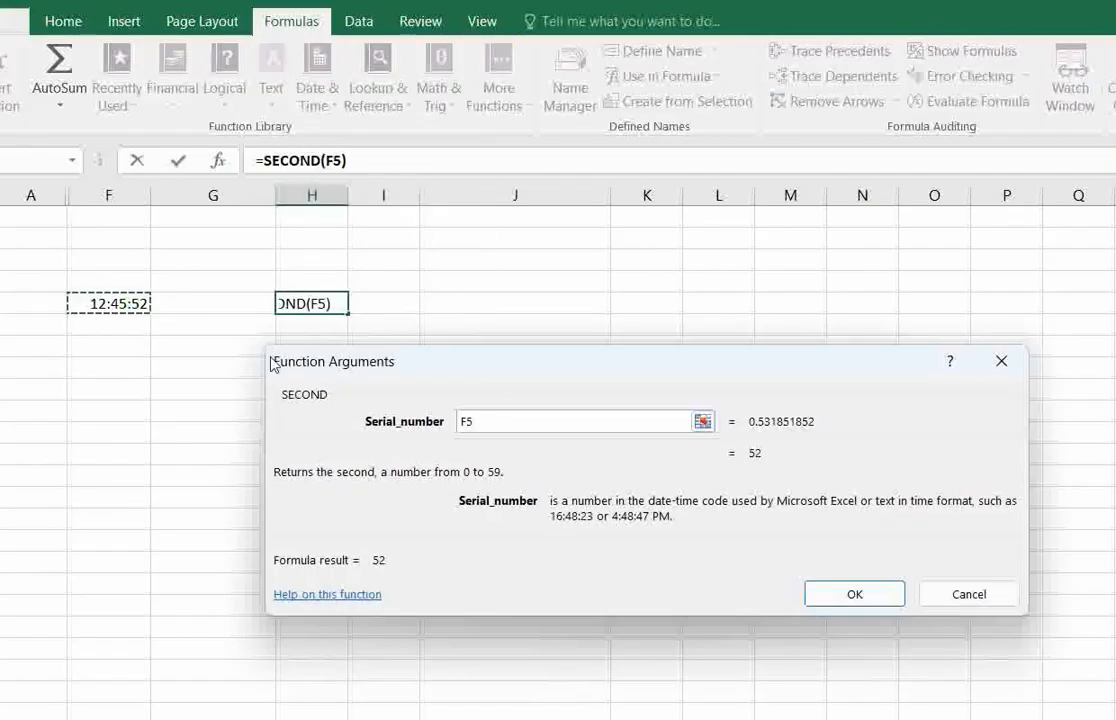
key("Return")
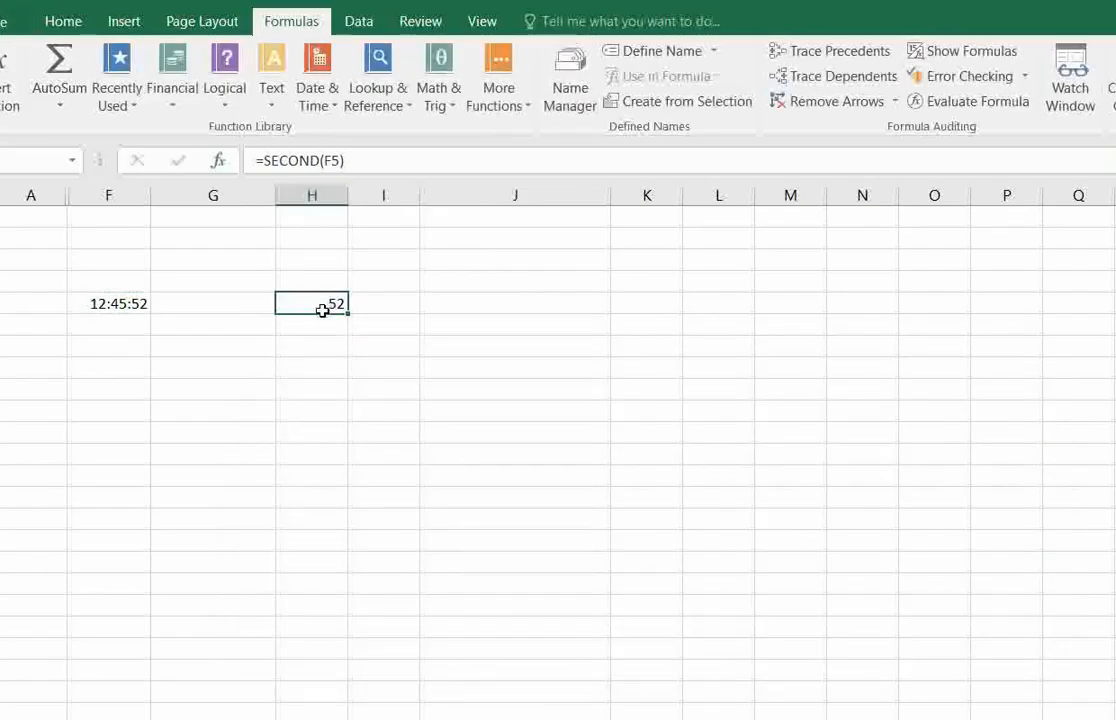
Change the seconds of the time in F5 to 26, making it 12:45:26, and check the SECOND formula in H5.
left_click(122, 303)
left_click(329, 163)
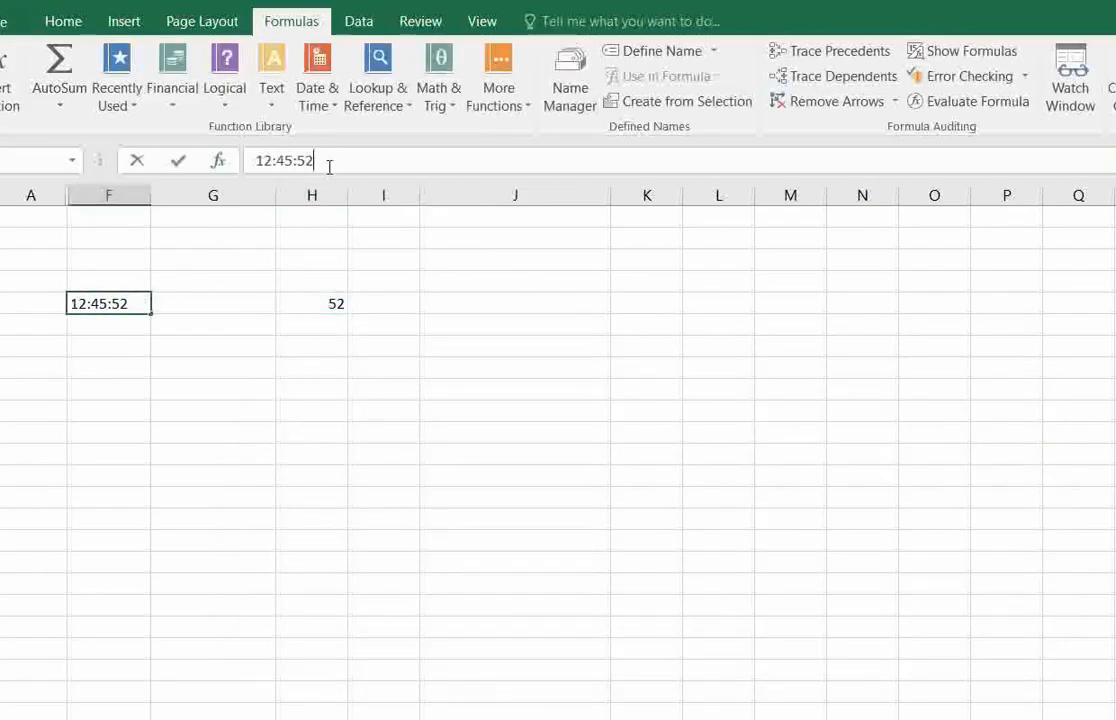
key("BackSpace")
key("BackSpace")
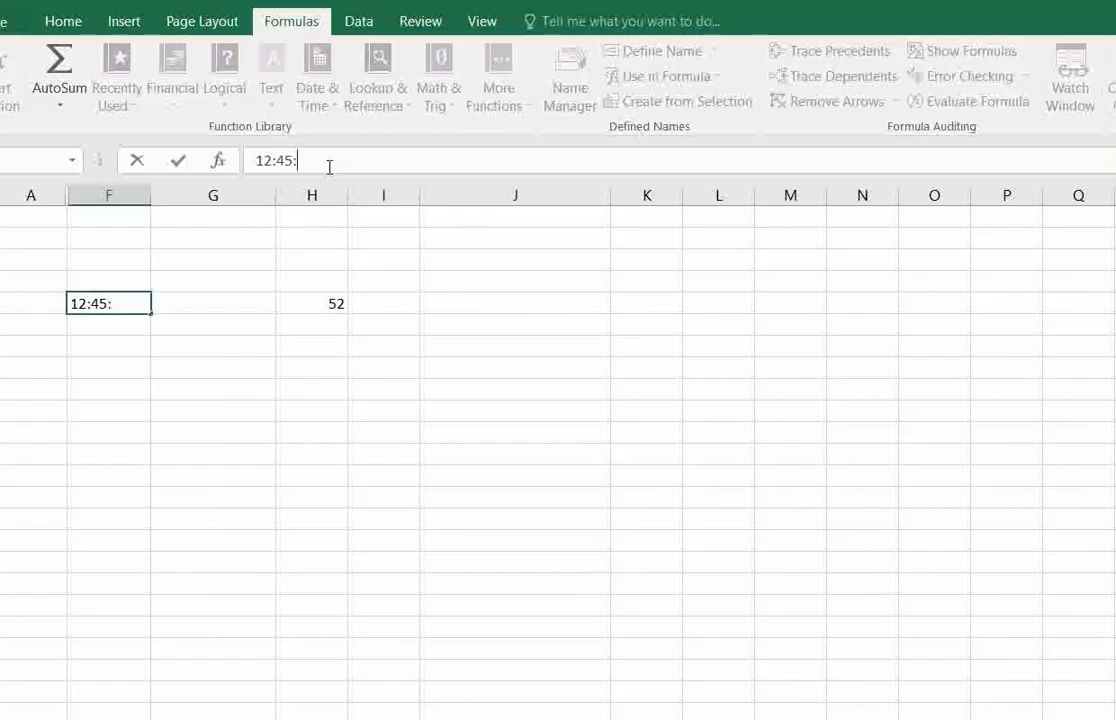
type("26")
key("Return")
left_click(320, 303)
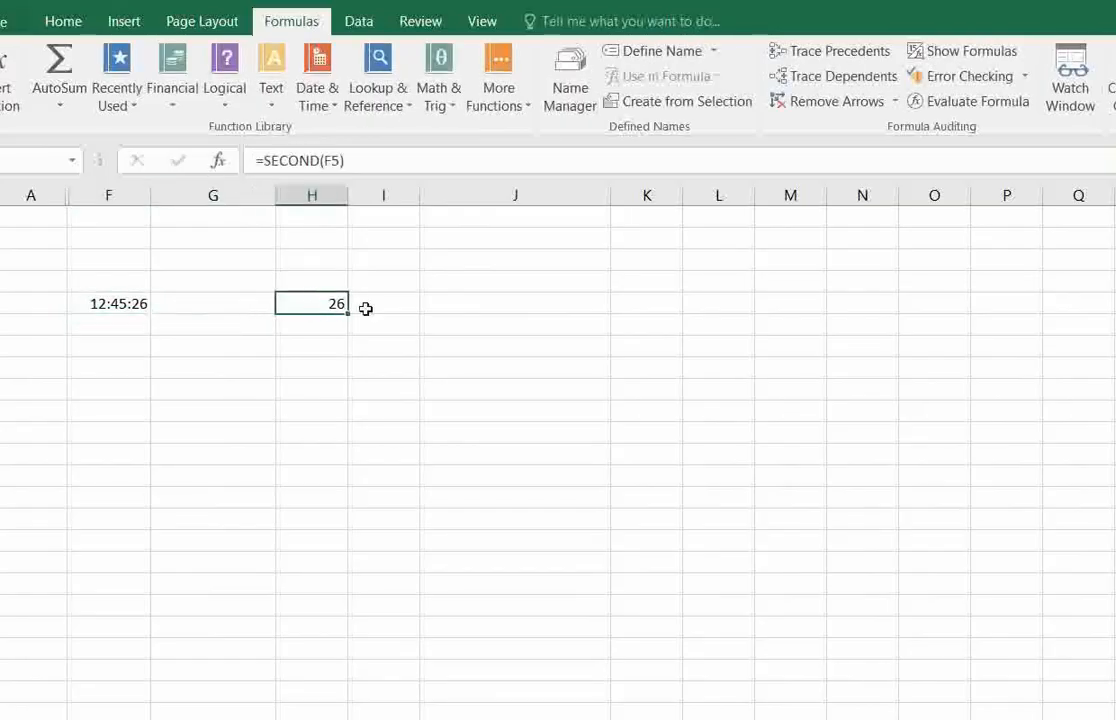
left_click(120, 304)
left_click(331, 305)
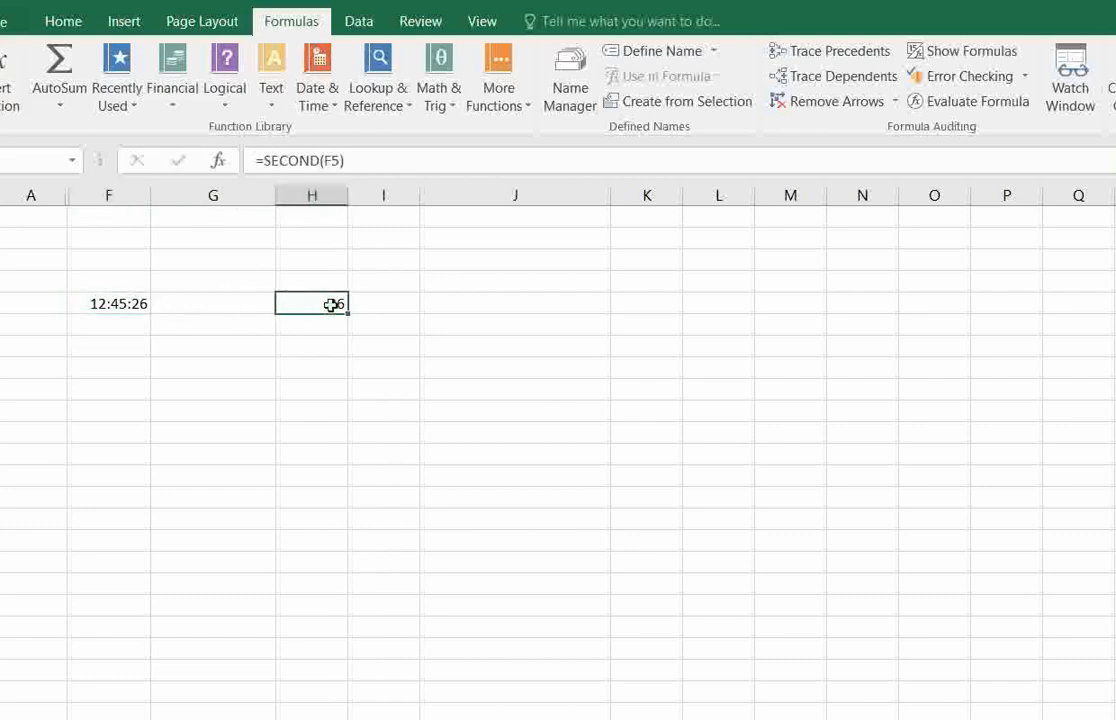
left_click(296, 345)
left_click(320, 288)
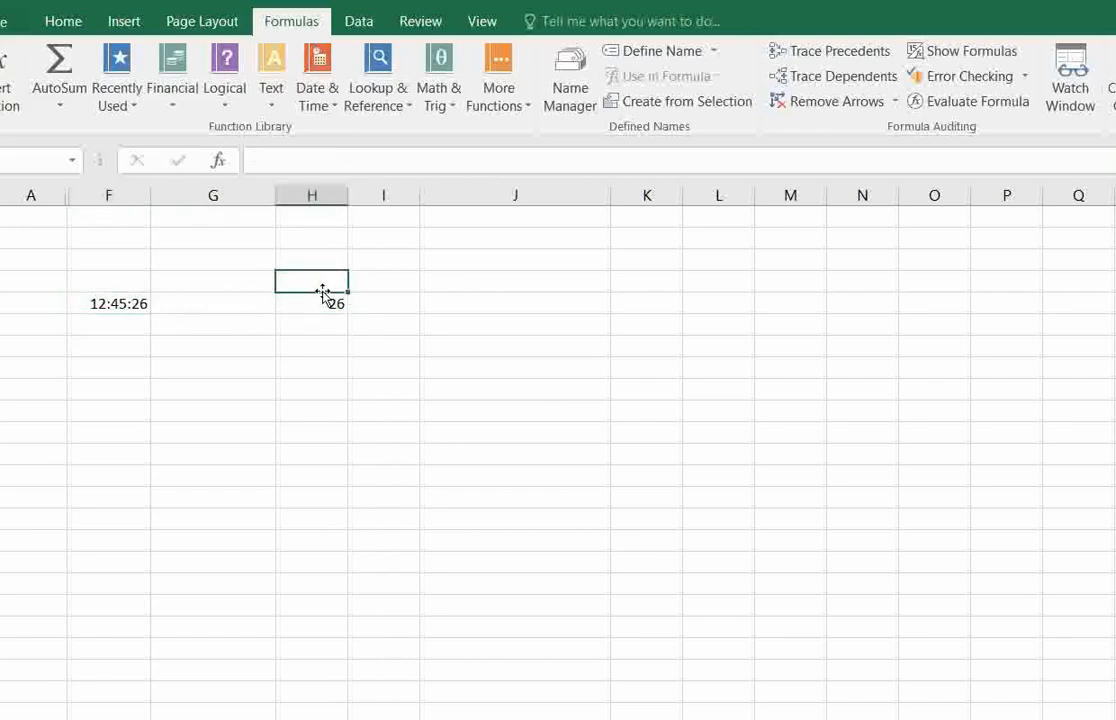
left_click(324, 305)
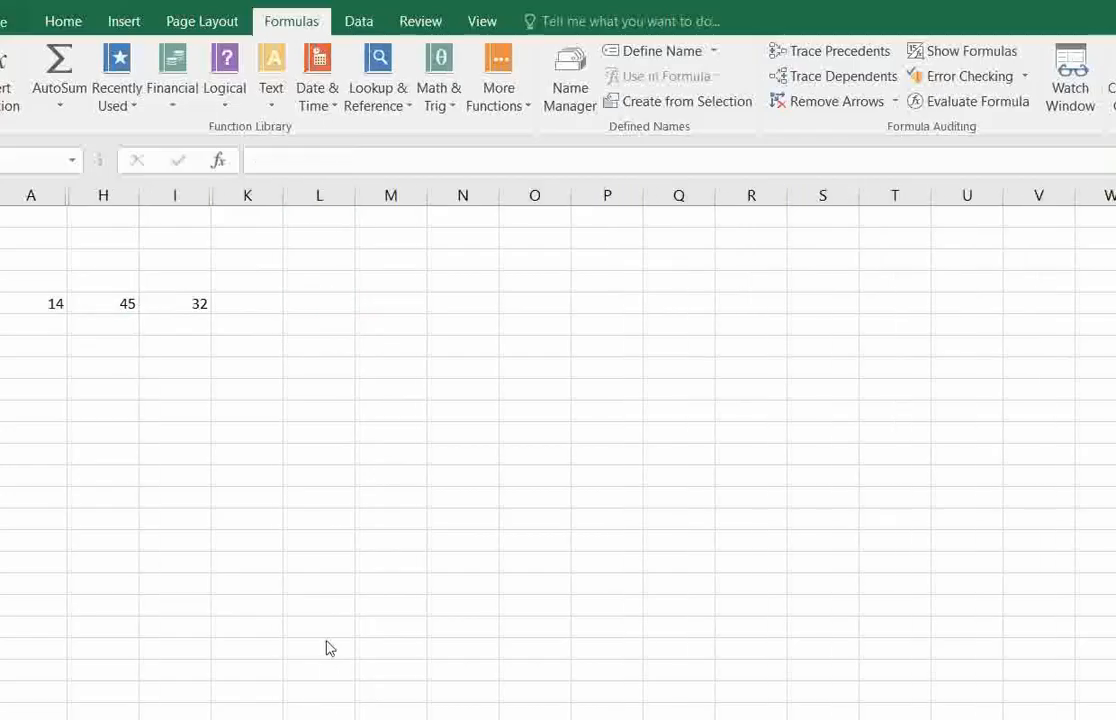
Look up the description of TIME among the Date & Time functions and check the source numbers in A5, H5 and I5.
left_click(303, 306)
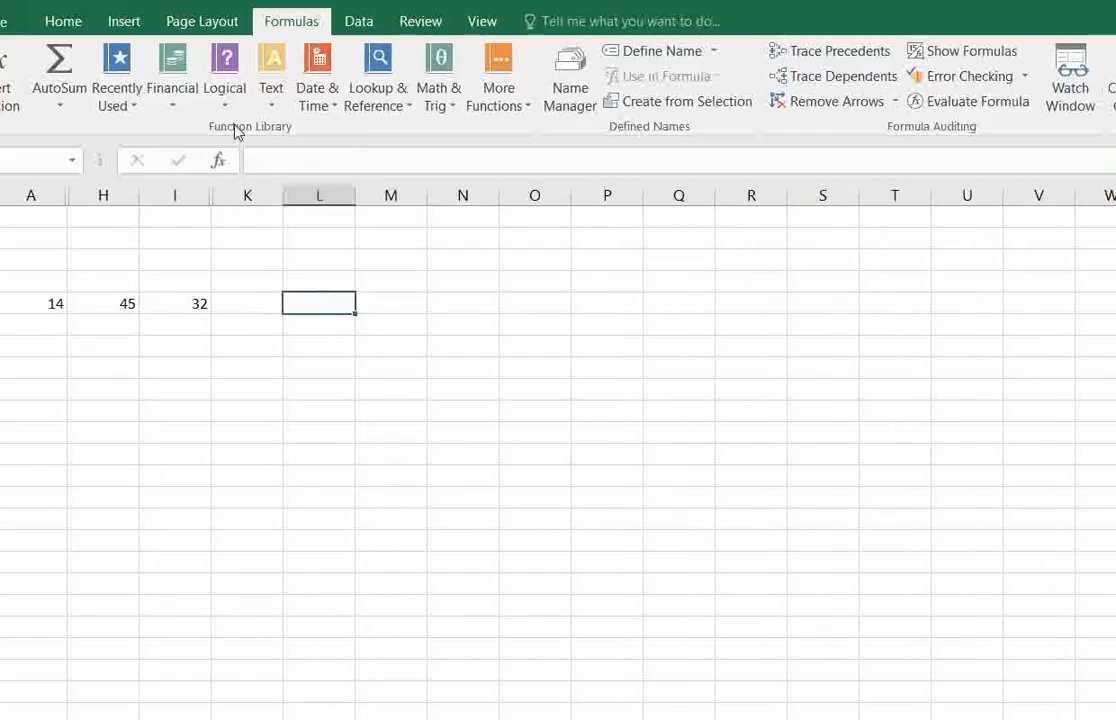
left_click(303, 100)
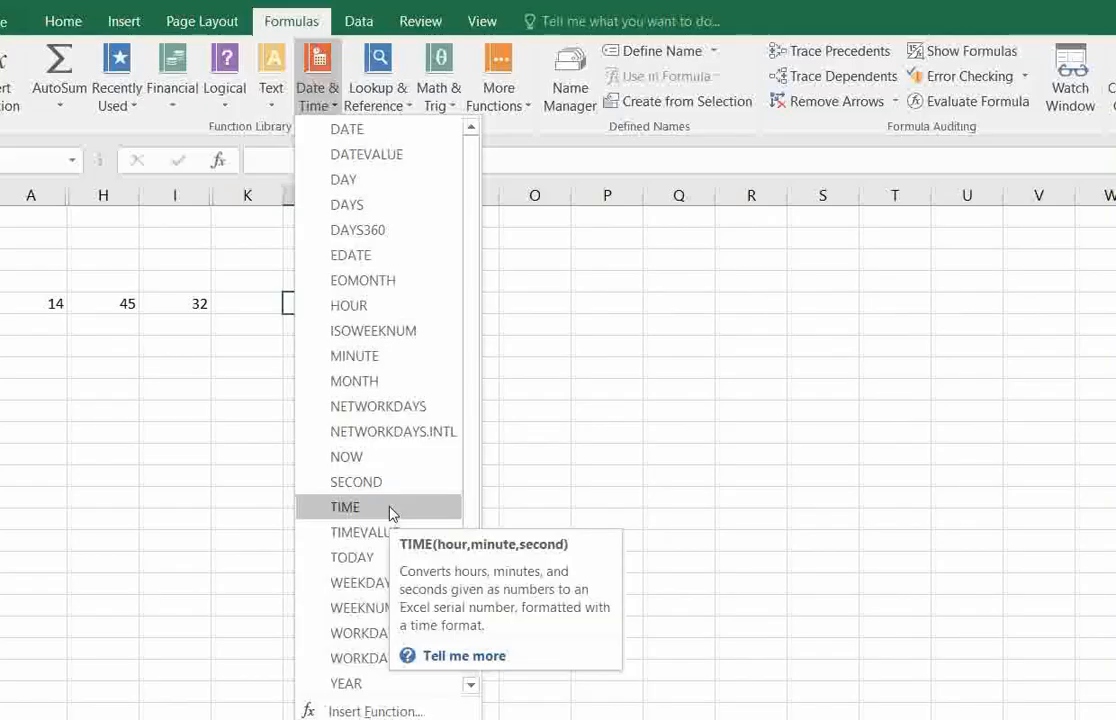
left_click(481, 346)
left_click(306, 366)
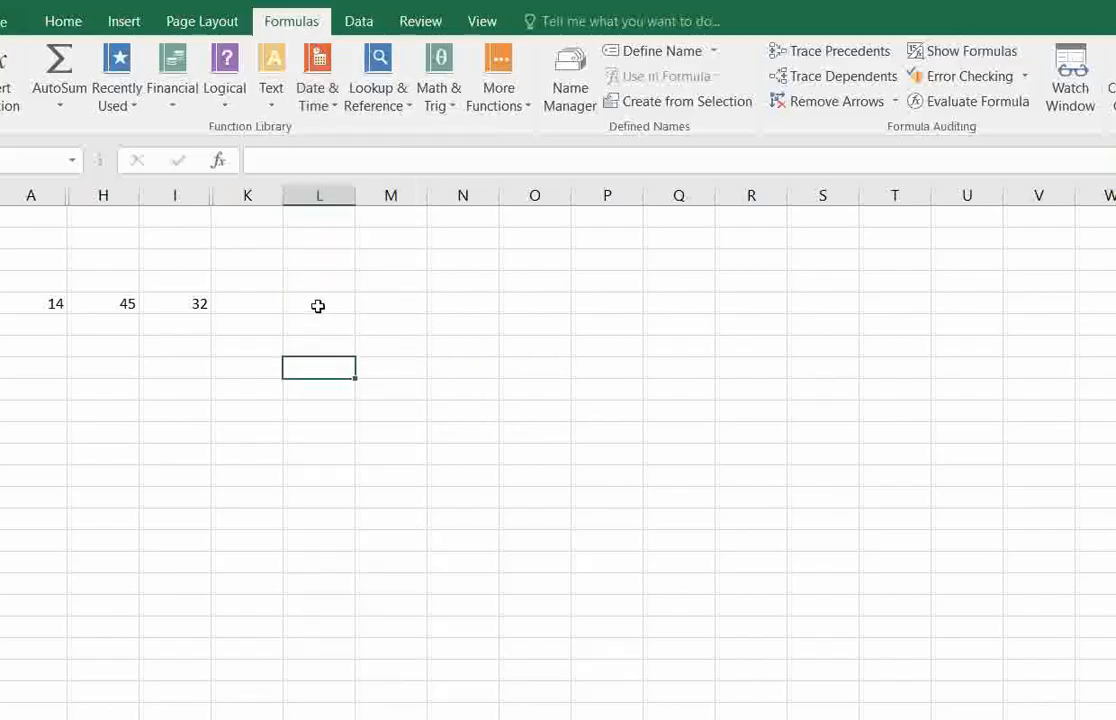
left_click(20, 303)
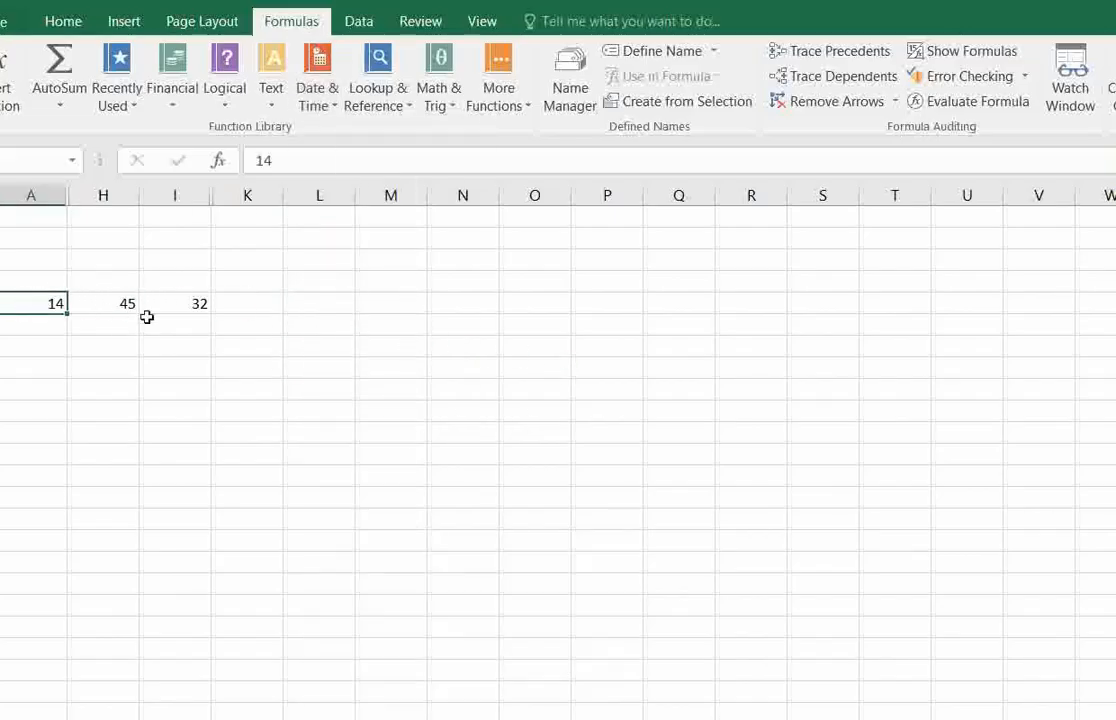
left_click(117, 302)
left_click(154, 302)
Enter a TIME formula in L5 with A5 as the hour, H5 as the minute and I5 as the second.
left_click(313, 304)
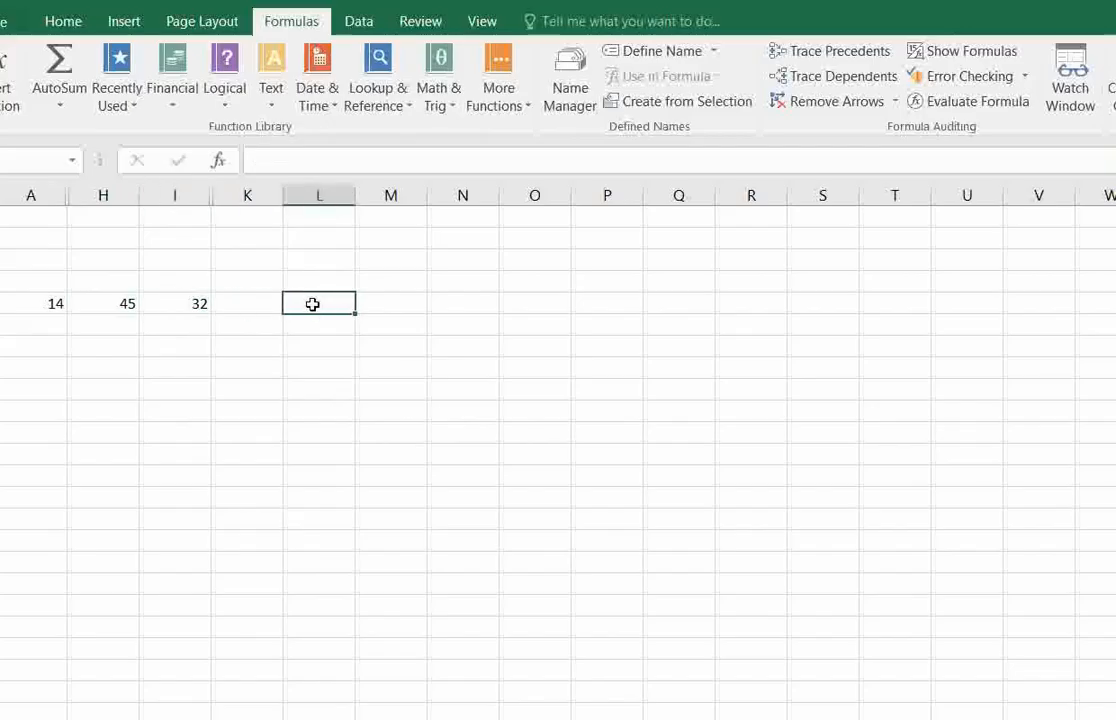
type("=time")
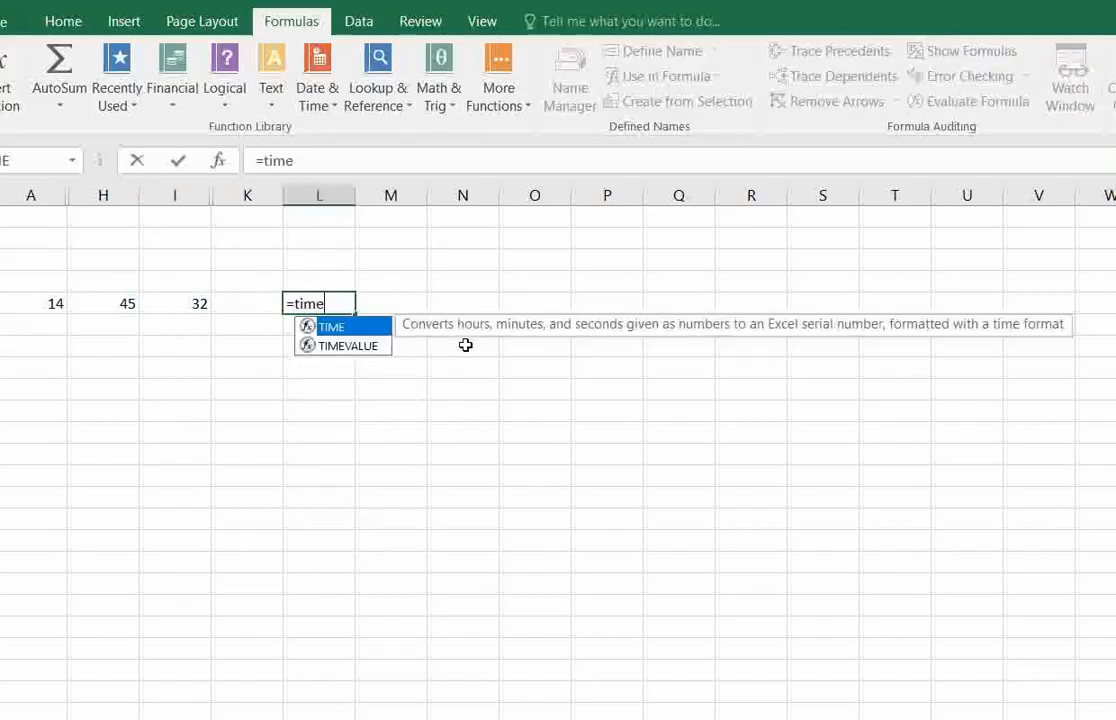
type("(")
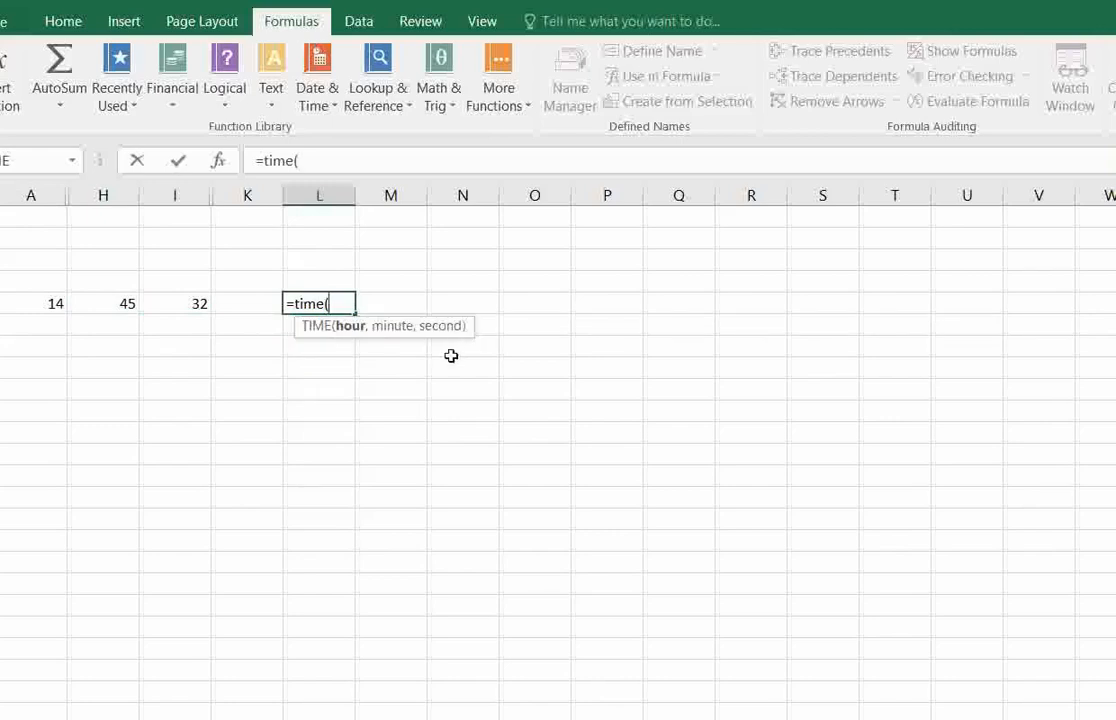
left_click(55, 303)
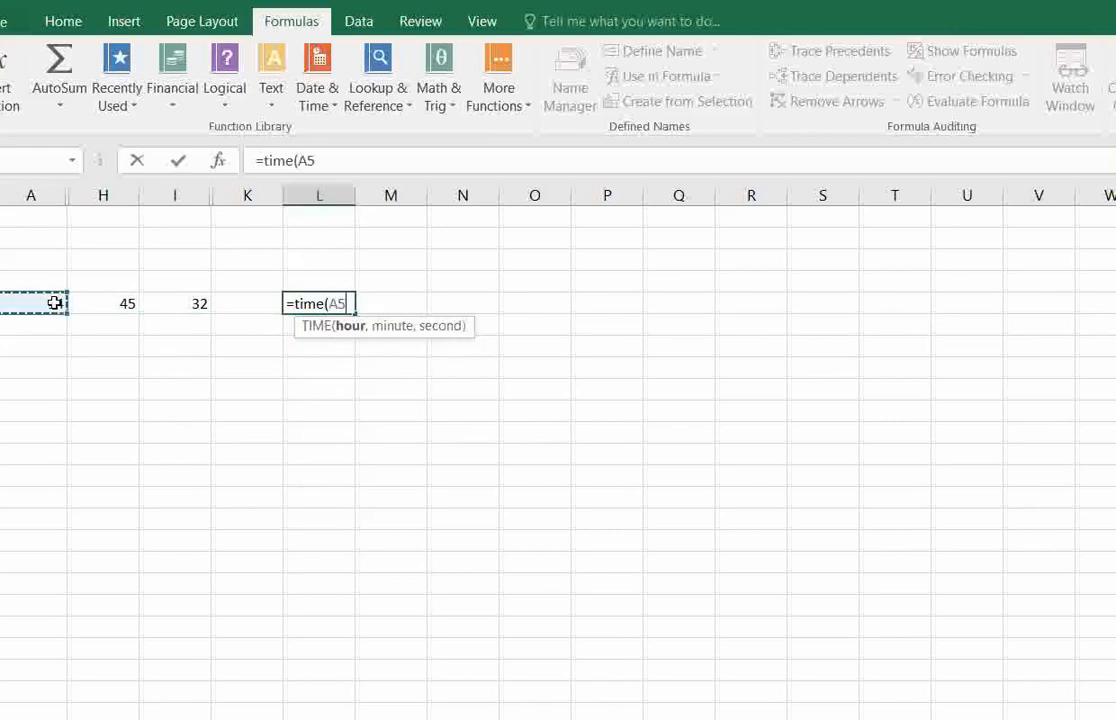
type(",")
left_click(121, 300)
type(",")
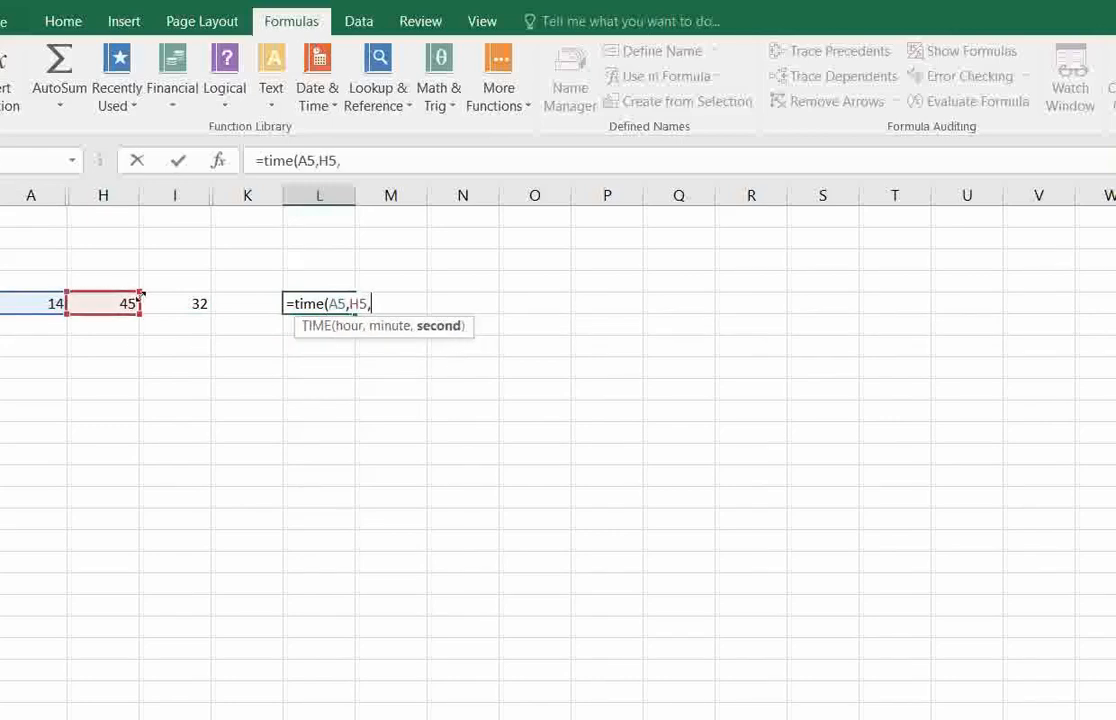
left_click(172, 302)
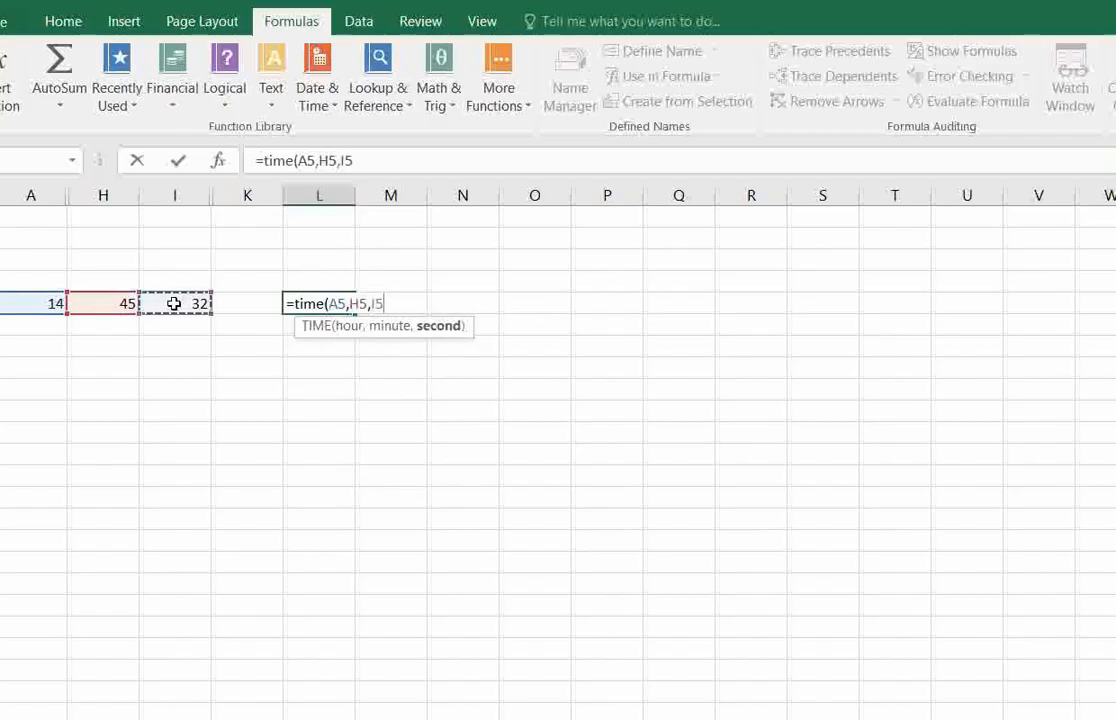
type(")")
key("Return")
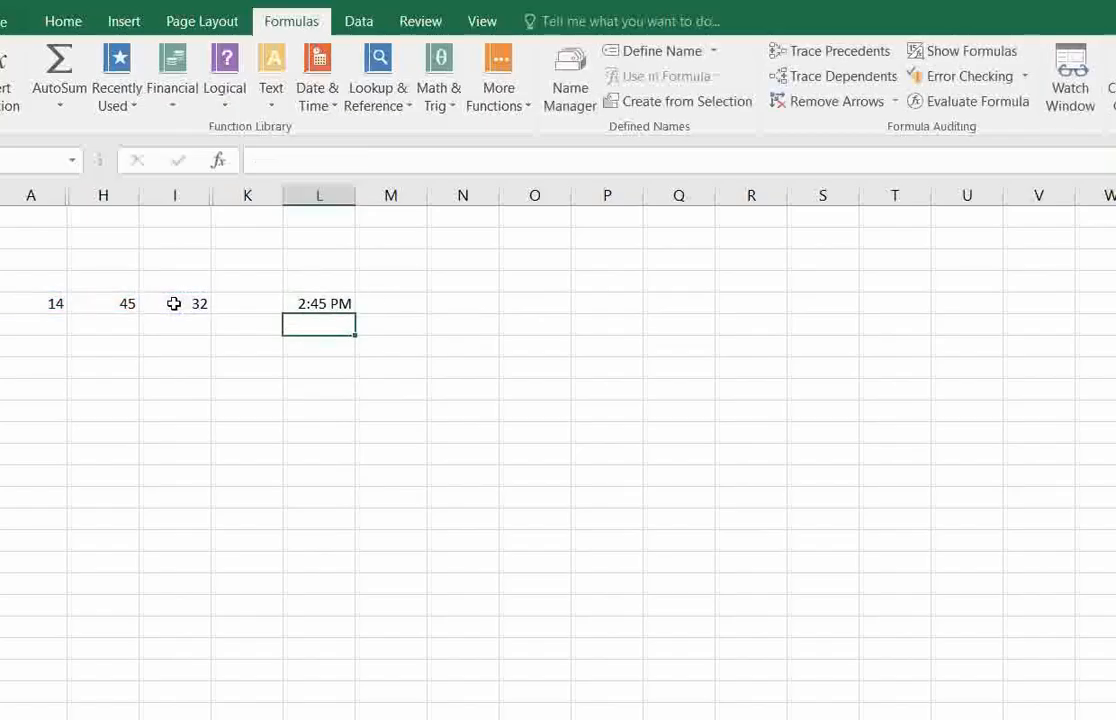
left_click(336, 298)
left_click(314, 344)
left_click(325, 308)
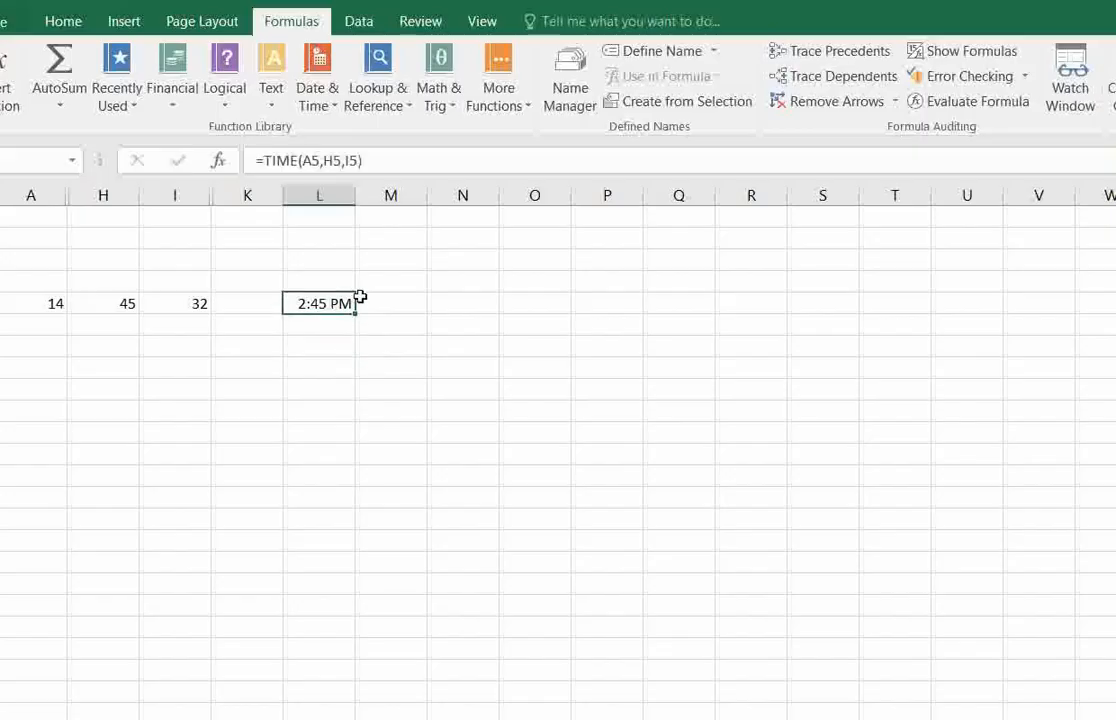
Change the hour in A5 to 02 and check the TIME formula in L5.
left_click(45, 304)
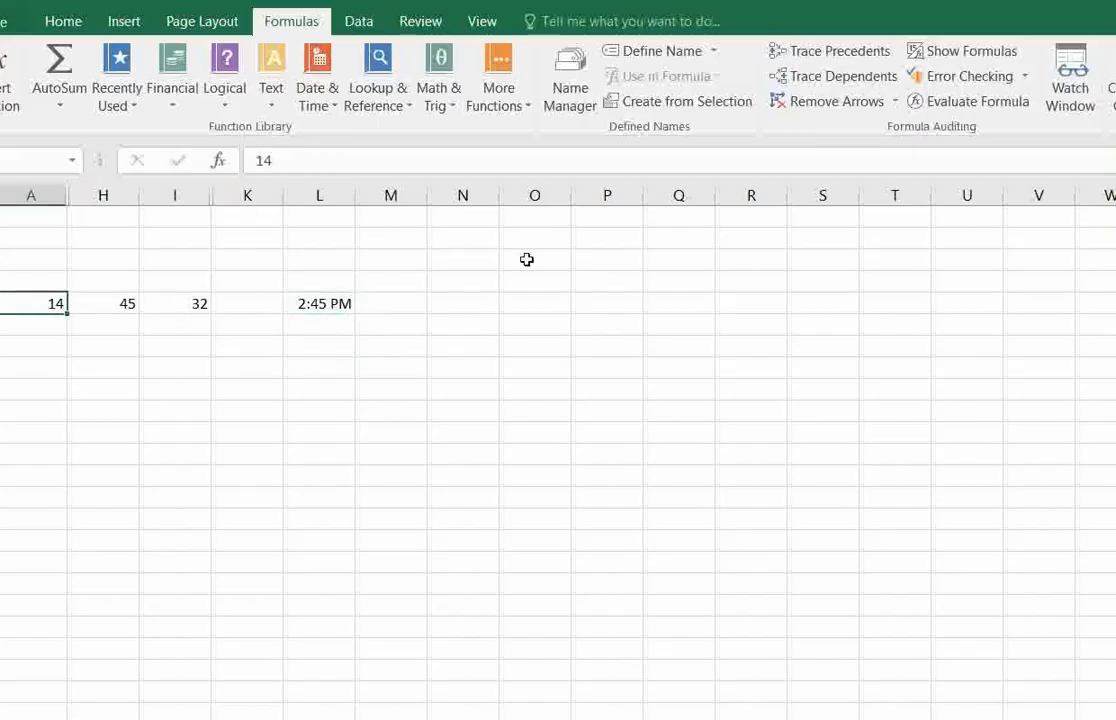
type("02")
key("Return")
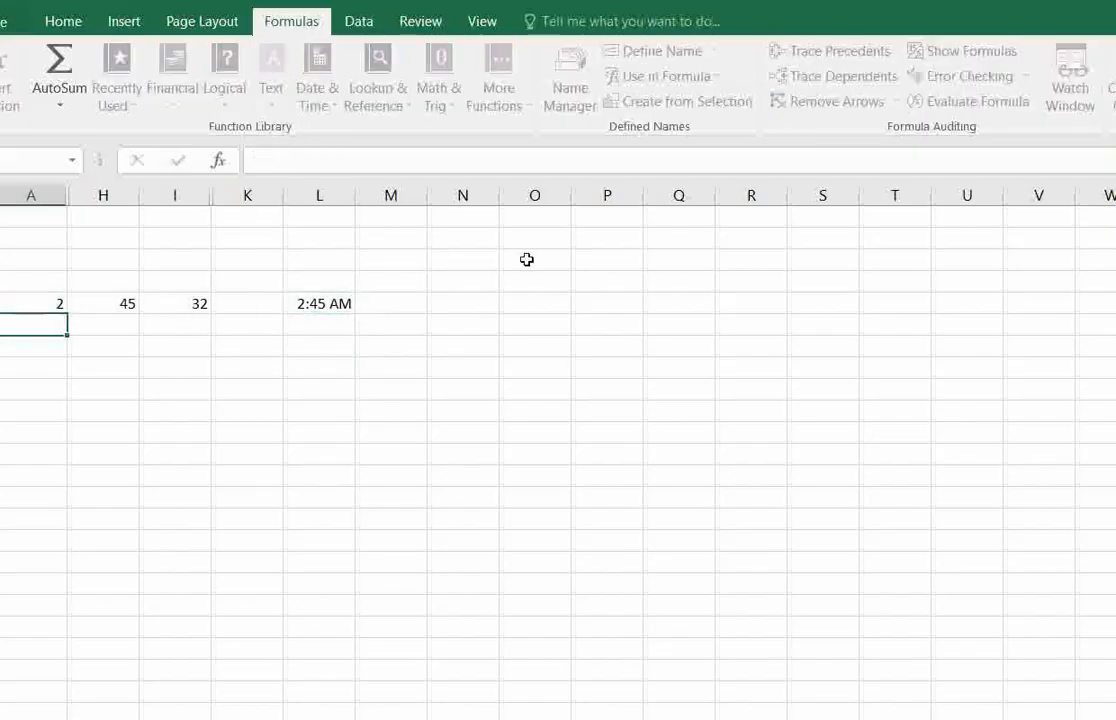
left_click(293, 304)
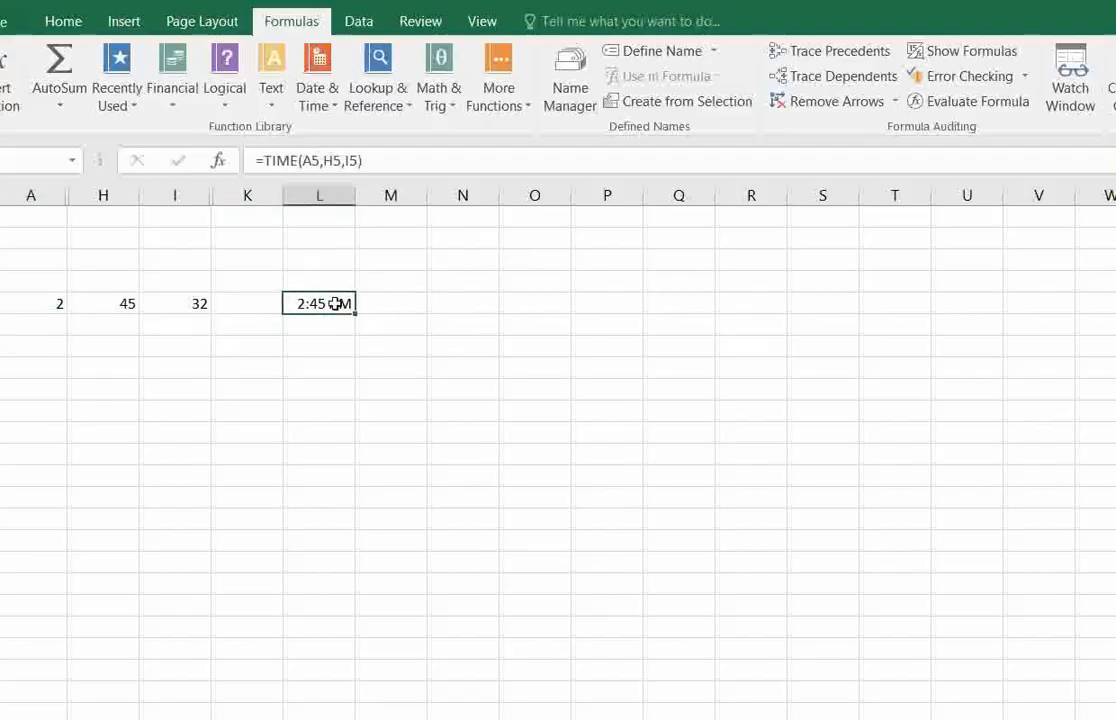
left_click(336, 341)
left_click(336, 303)
Go to the TIMEVALUE example sheet and look up TIMEVALUE among the Date & Time functions.
left_click(300, 717)
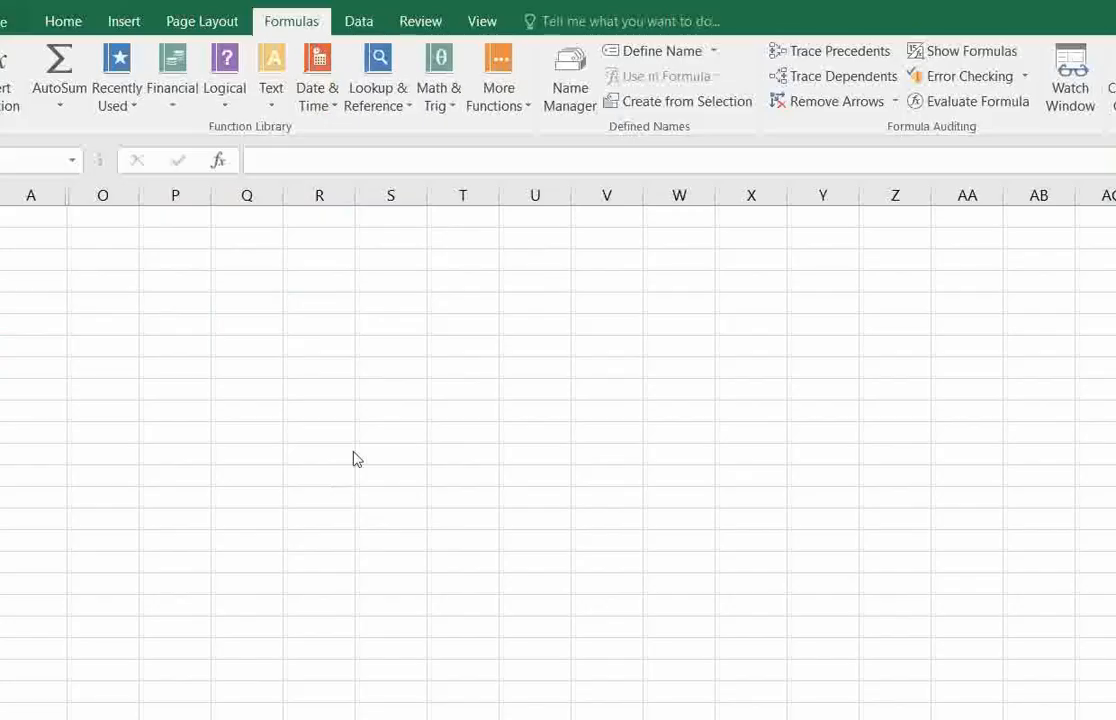
left_click(333, 108)
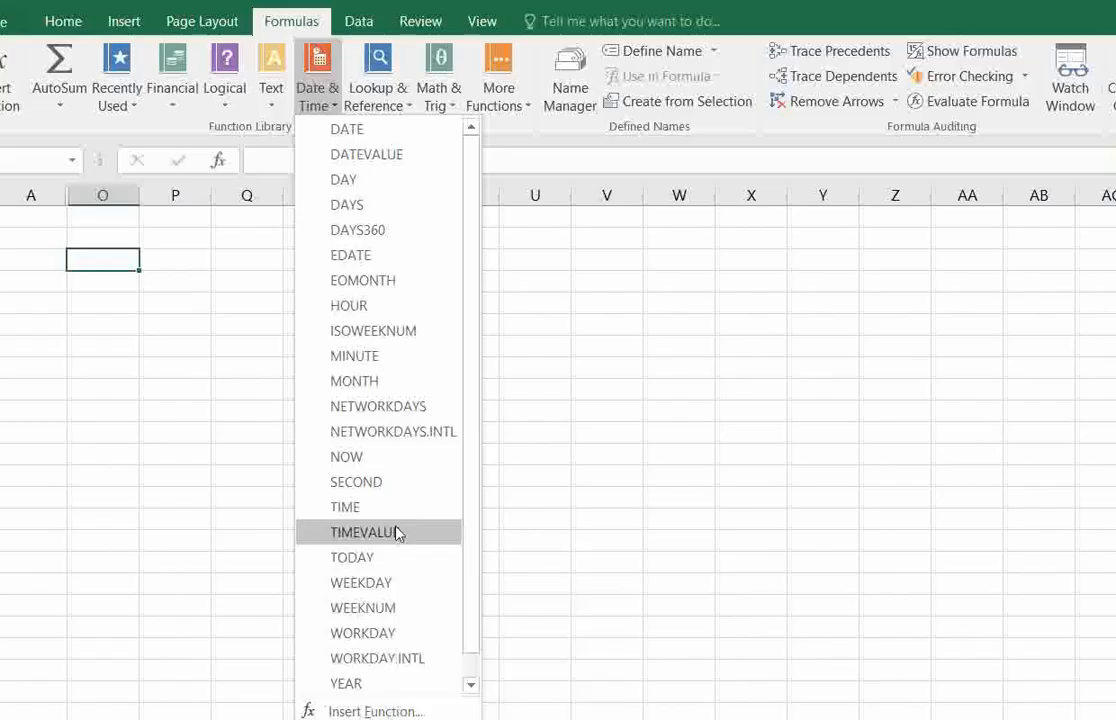
left_click(515, 374)
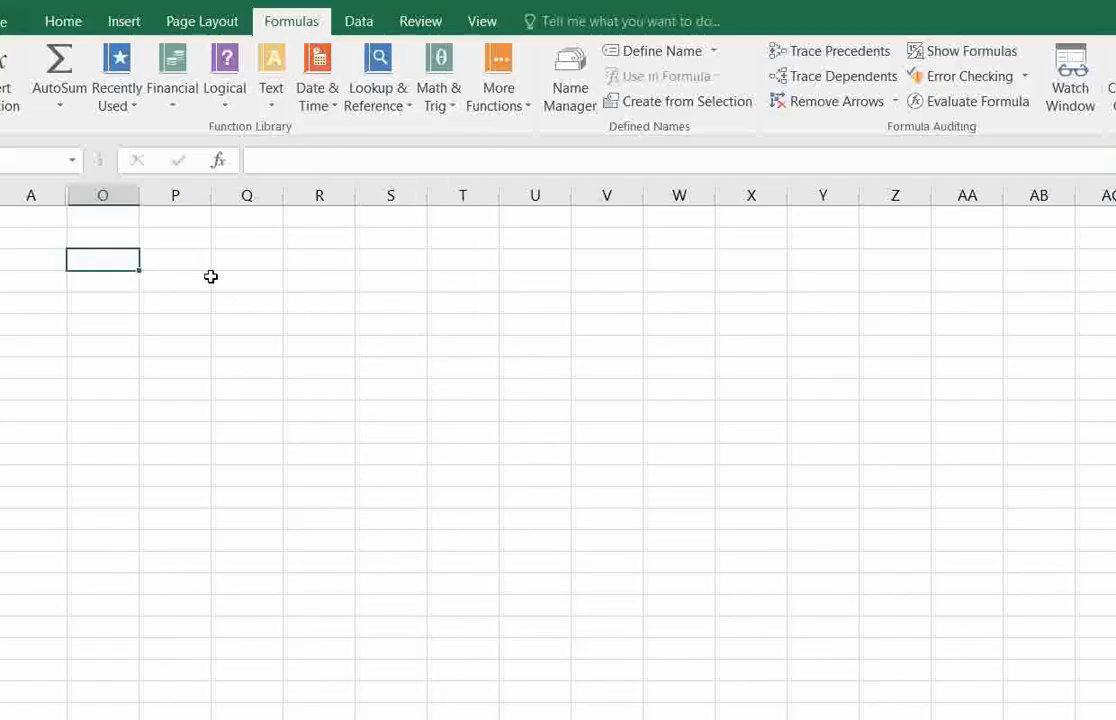
Insert the TIMEVALUE function in the selected column O cell with "12:45" in quotation marks as its time text, and check the formula.
left_click(330, 108)
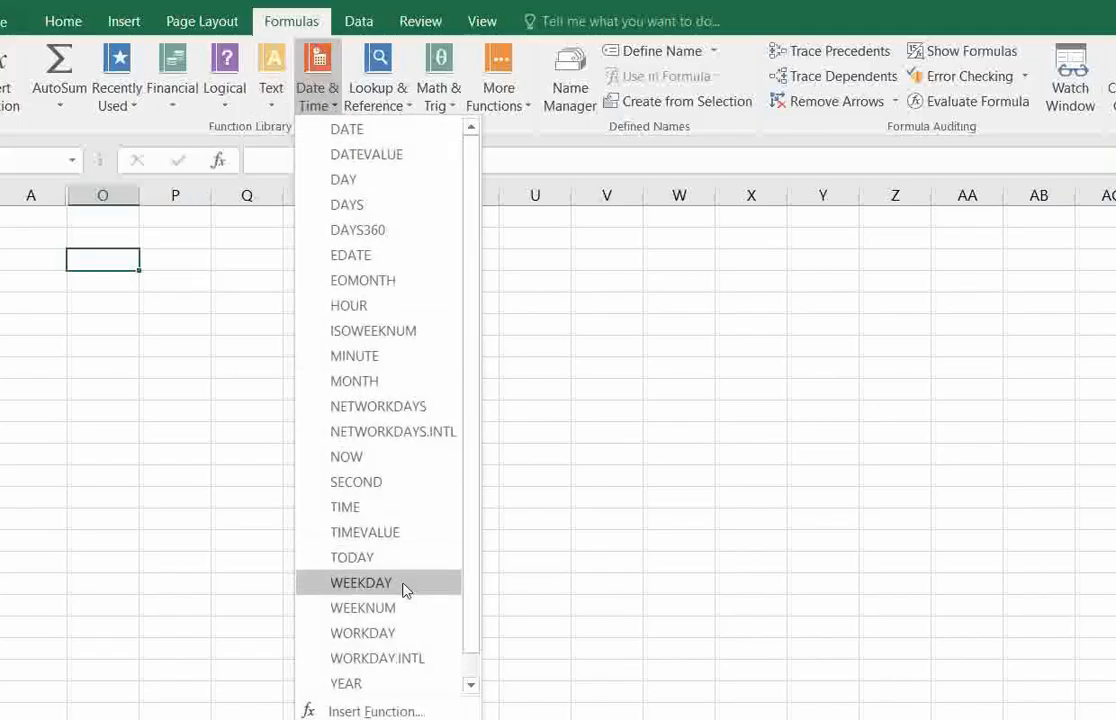
left_click(398, 532)
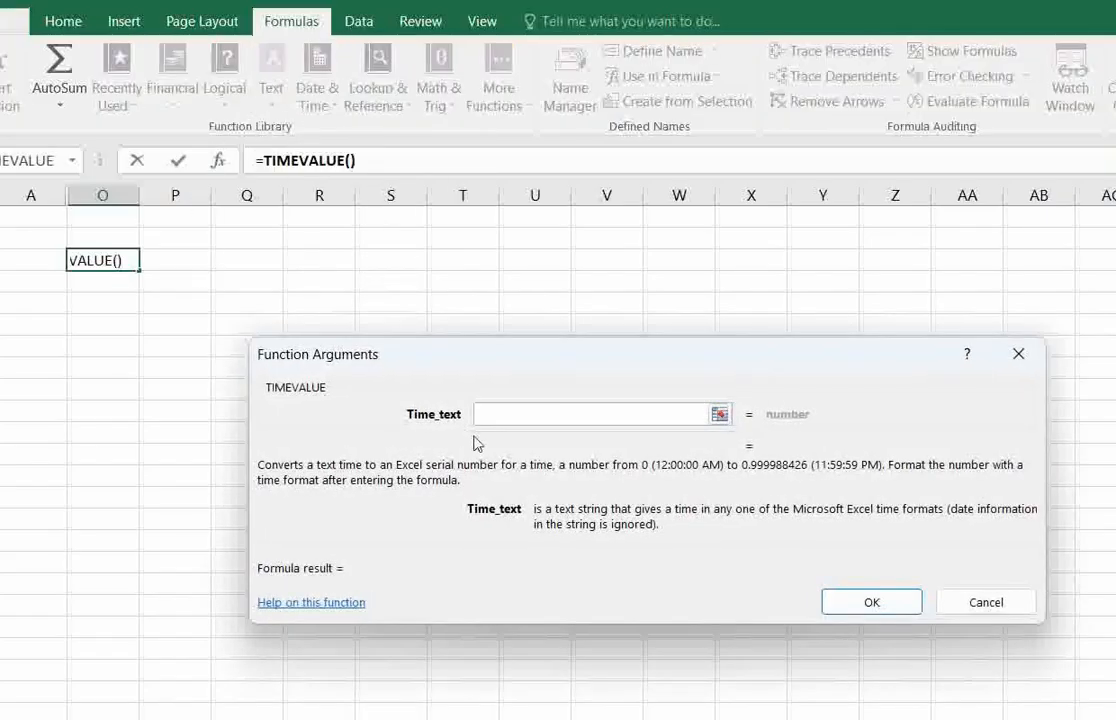
type("12:")
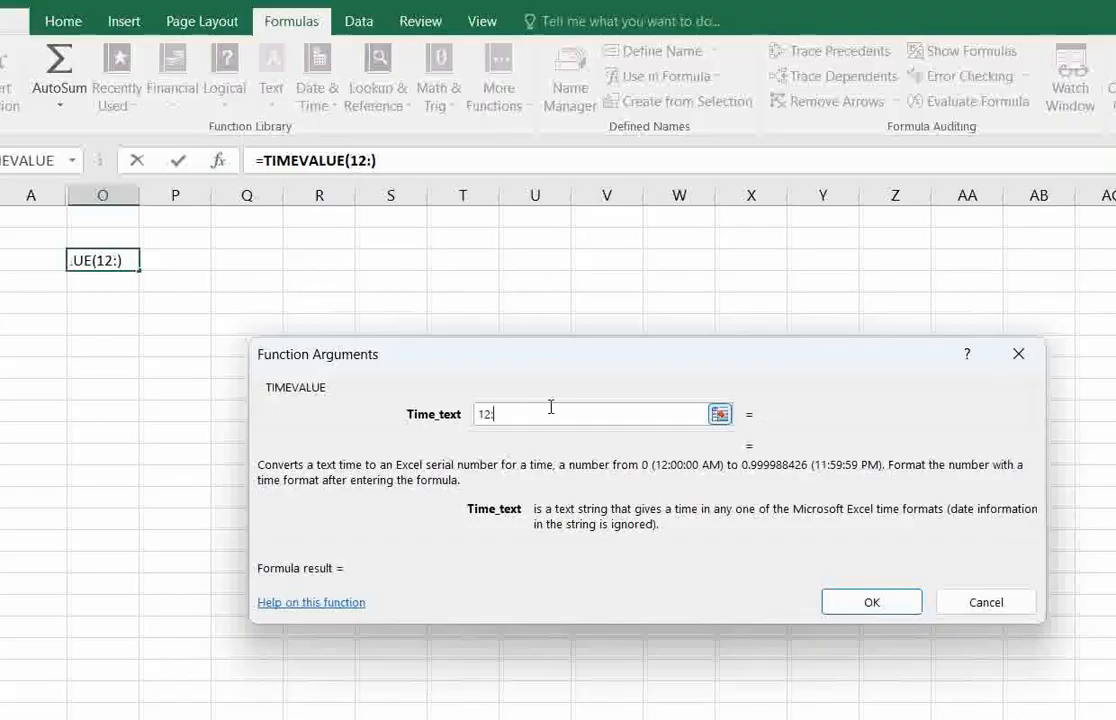
type("45")
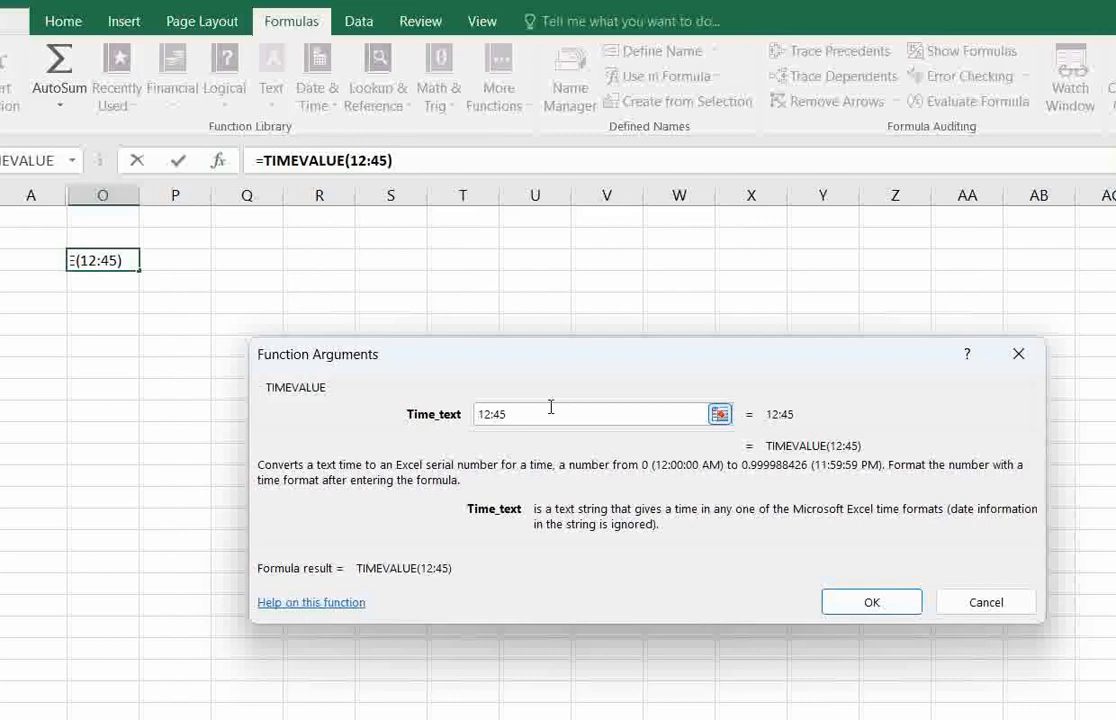
key("Home")
type("\"")
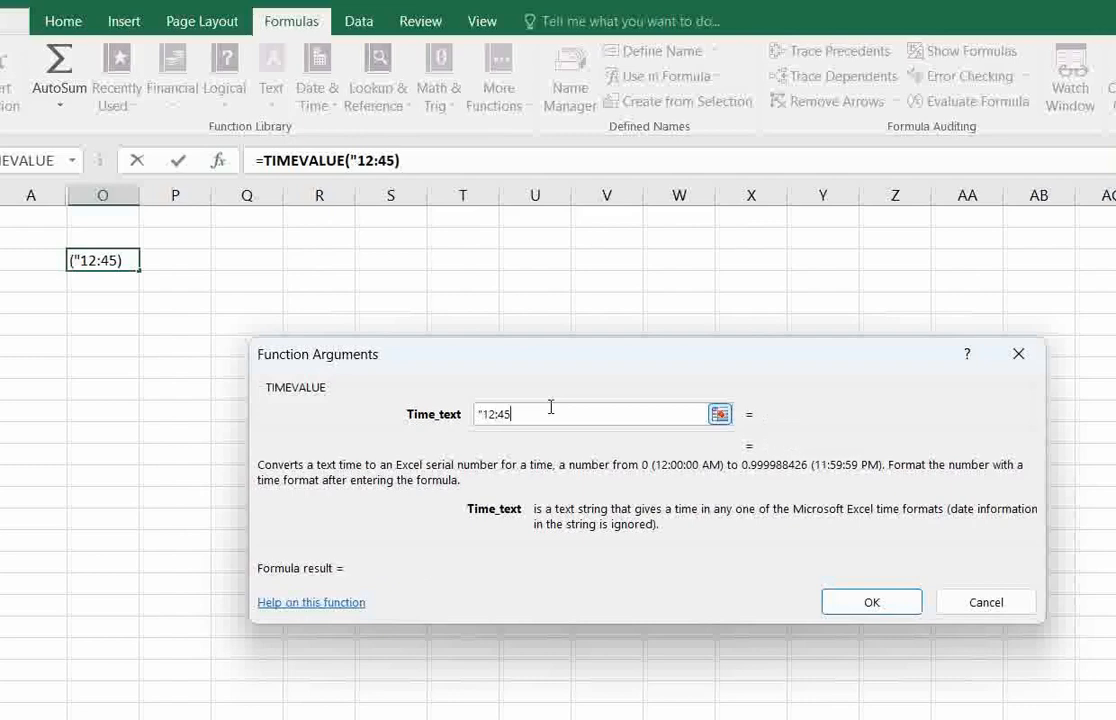
key("End")
type("\"")
key("Return")
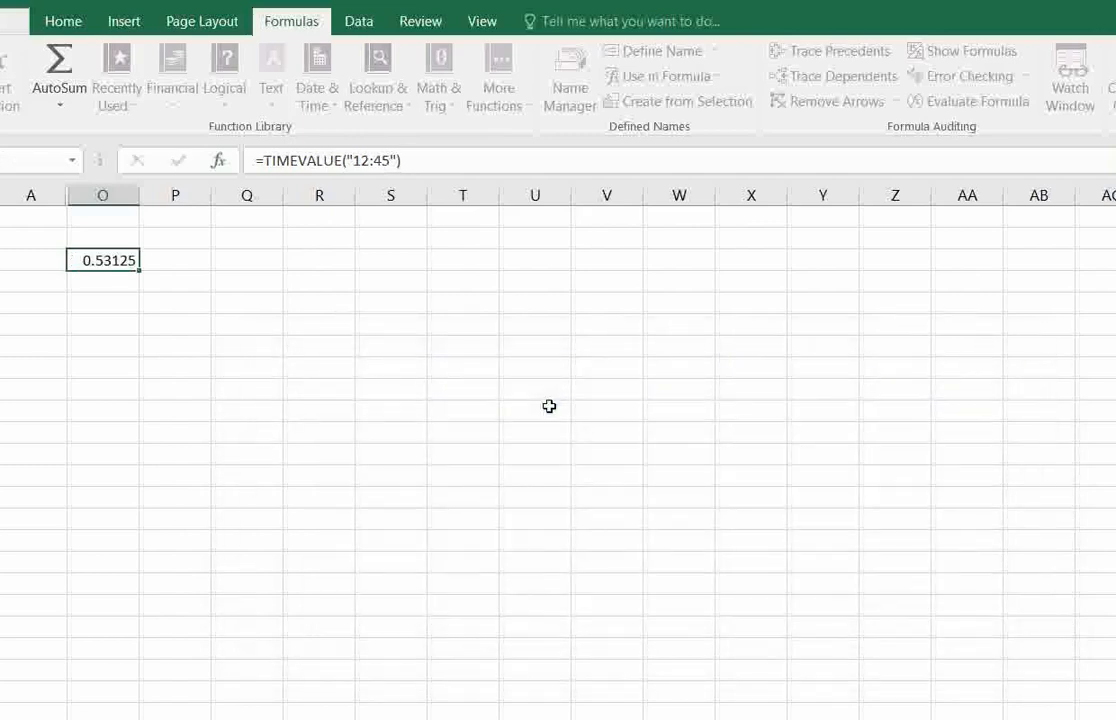
key("Return")
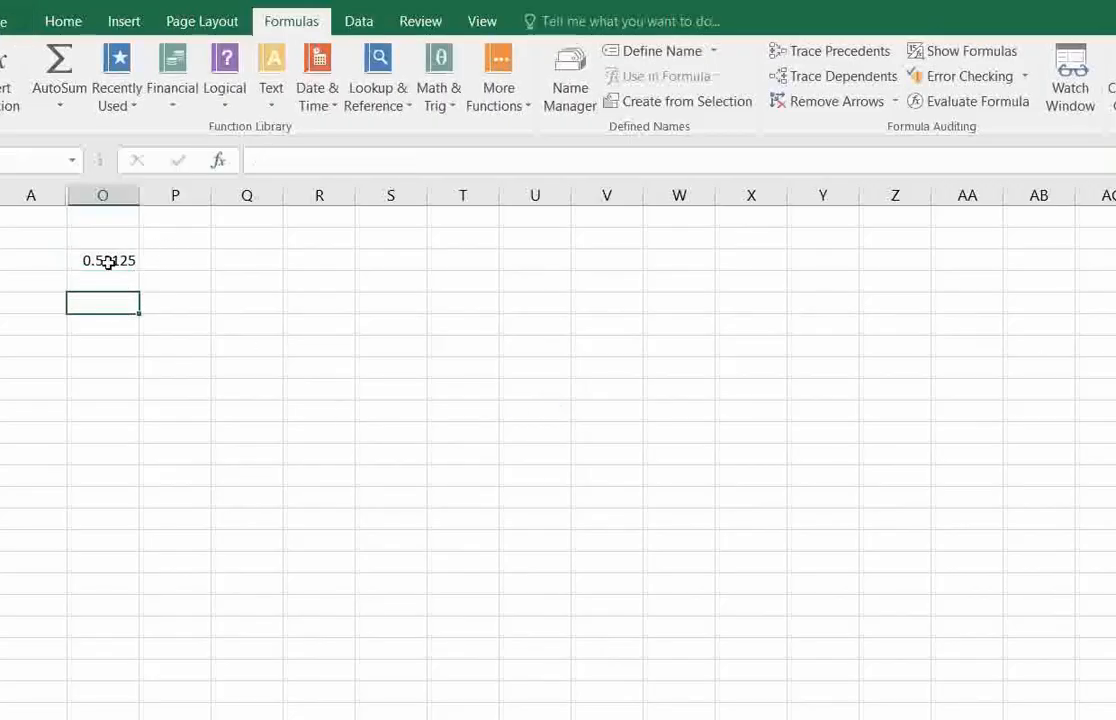
left_click(110, 260)
left_click(117, 283)
left_click(124, 261)
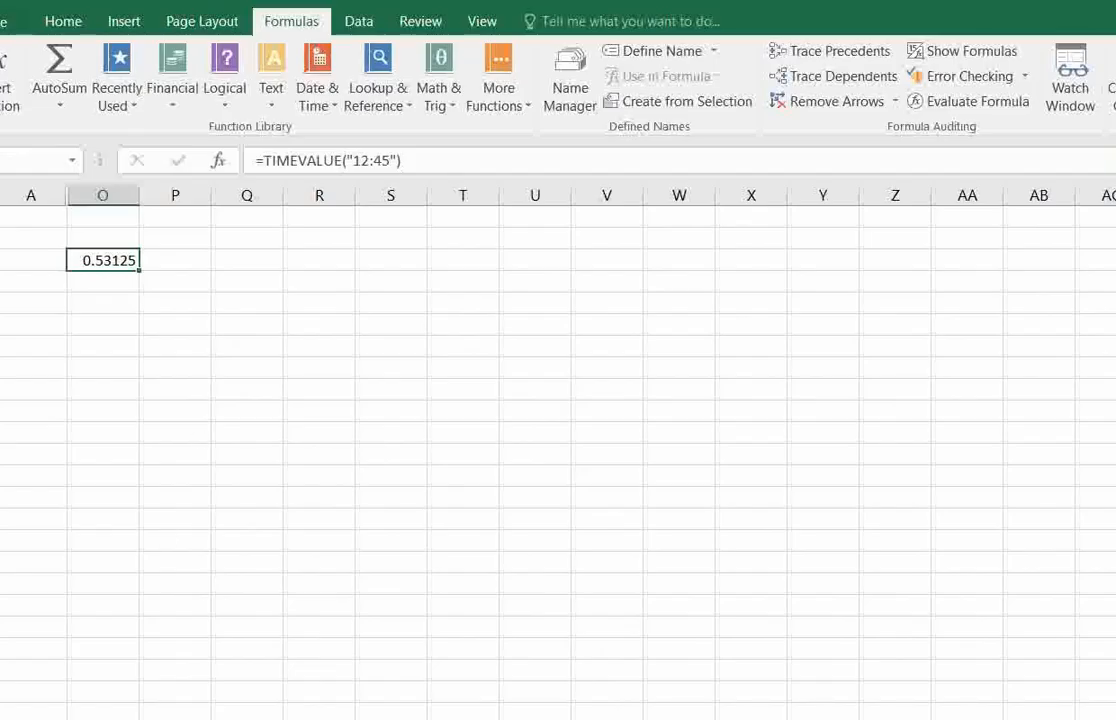
Go to the next example sheet and look up the description of TODAY among the Date & Time functions.
key("ctrl+Page_Down")
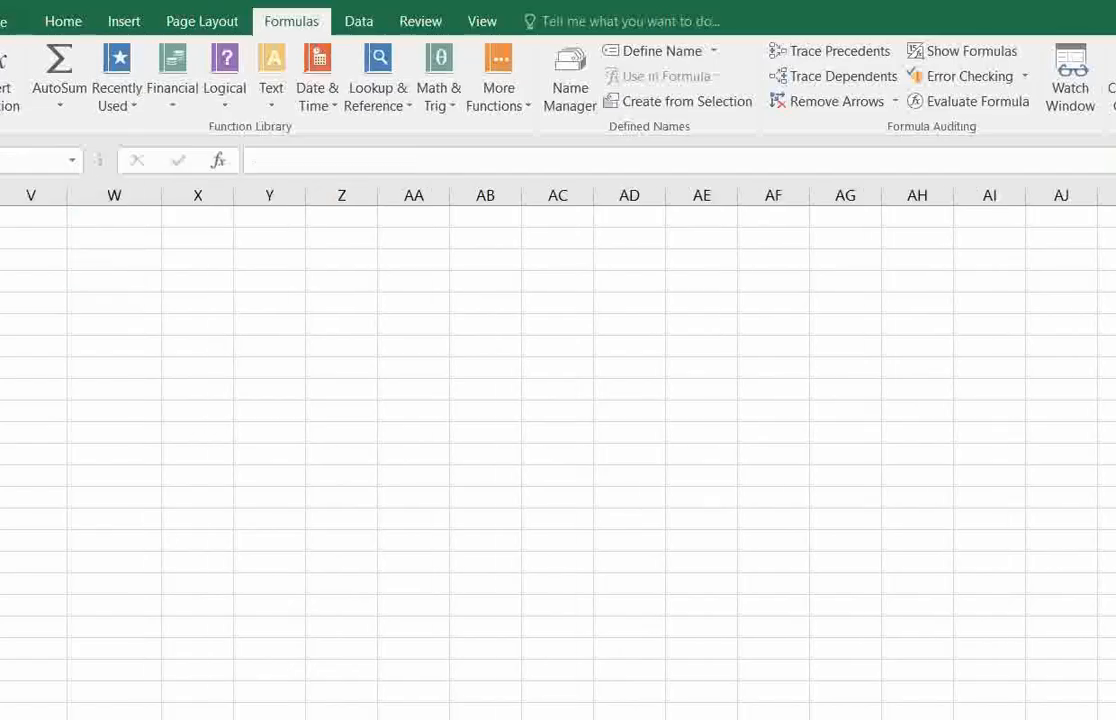
left_click(326, 100)
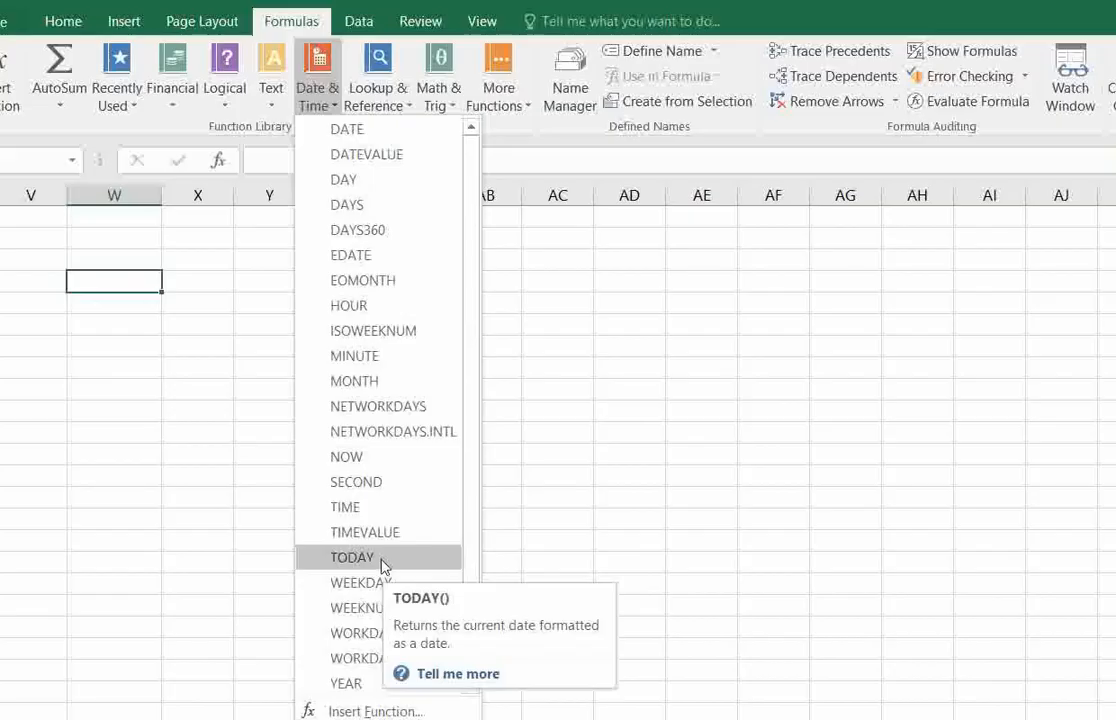
left_click(148, 362)
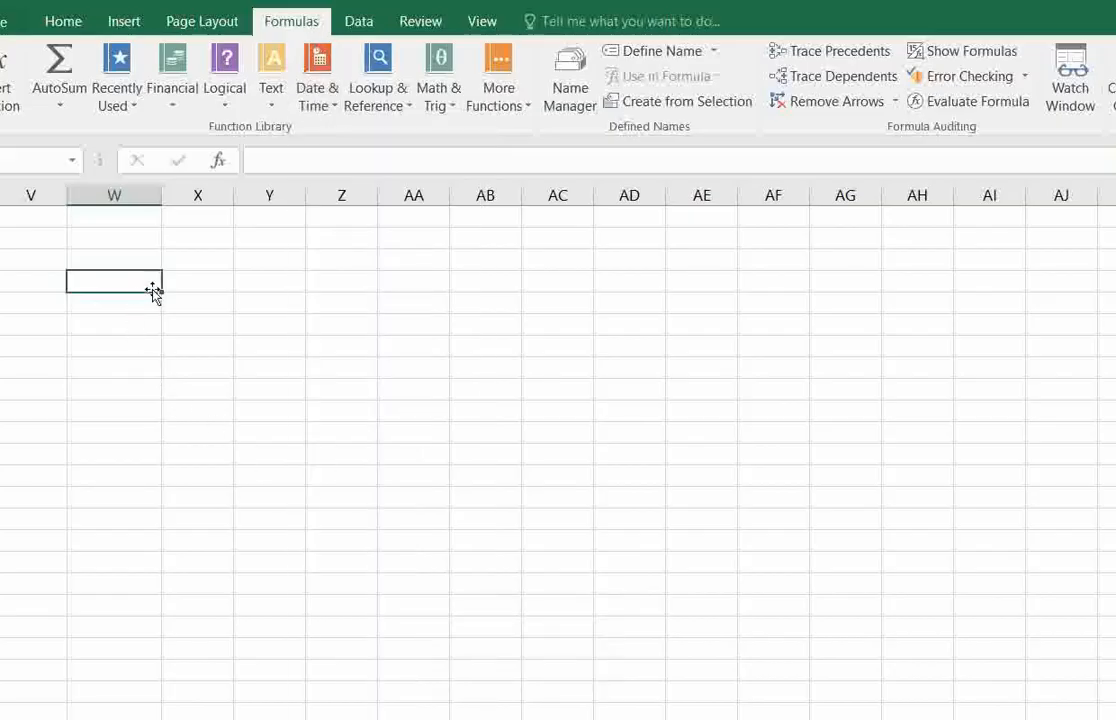
Insert the TODAY function, which takes no arguments, in the selected column W cell and check the formula.
left_click(378, 95)
left_click(320, 95)
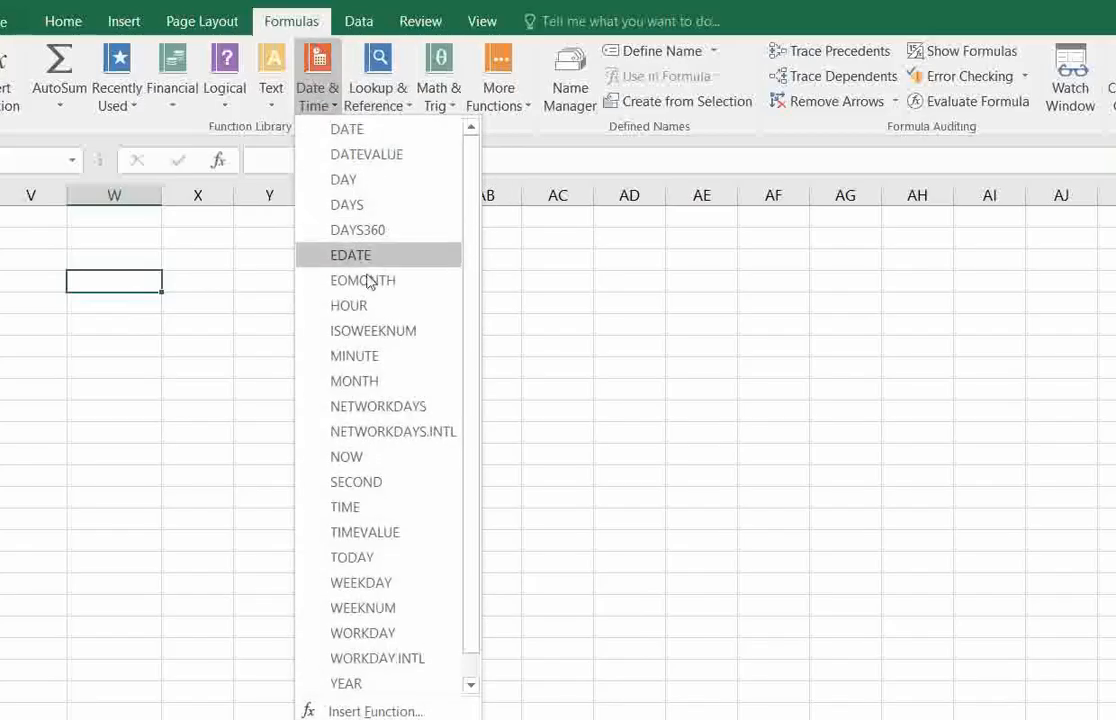
left_click(380, 559)
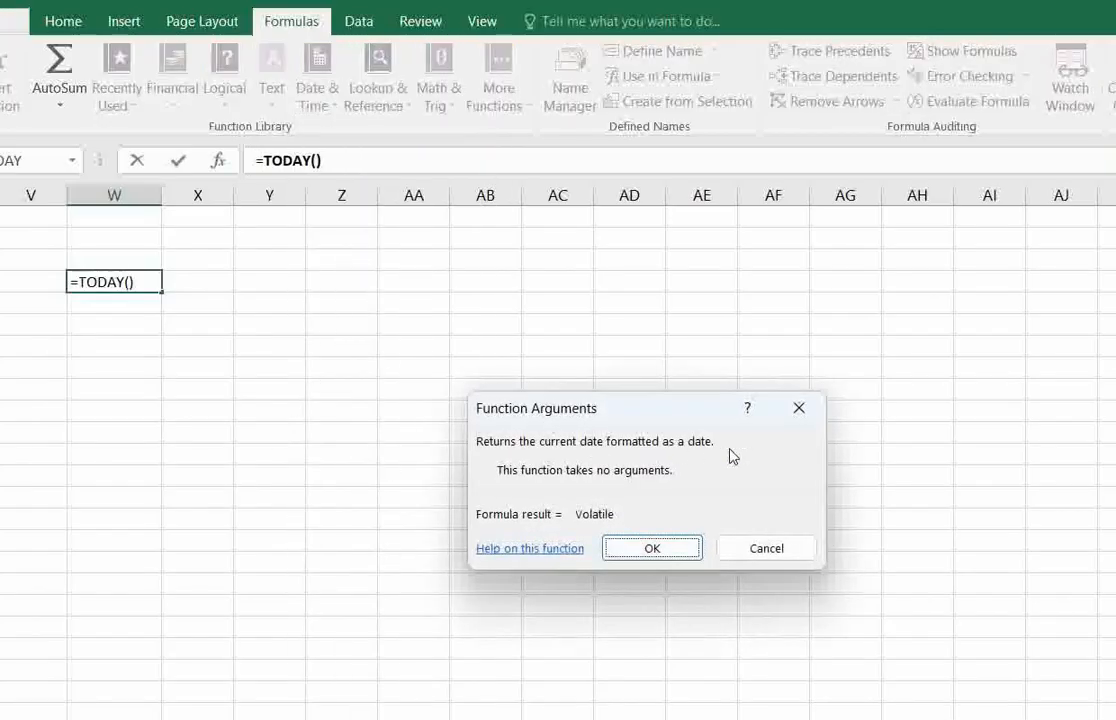
key("Return")
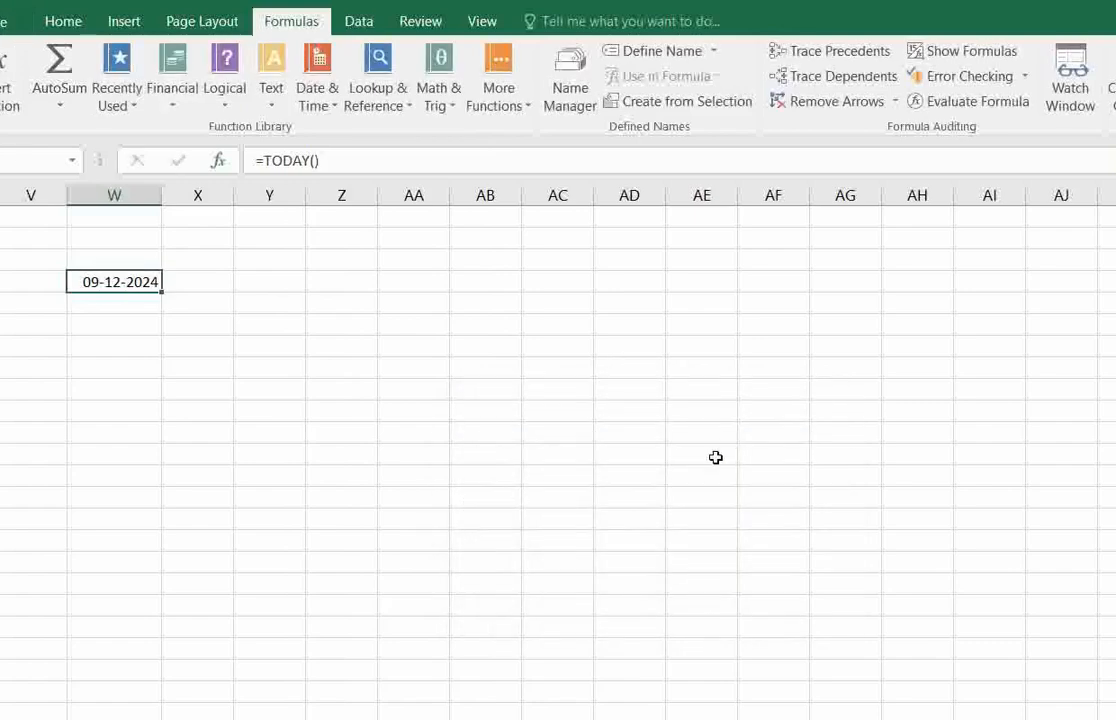
left_click(148, 312)
left_click(132, 284)
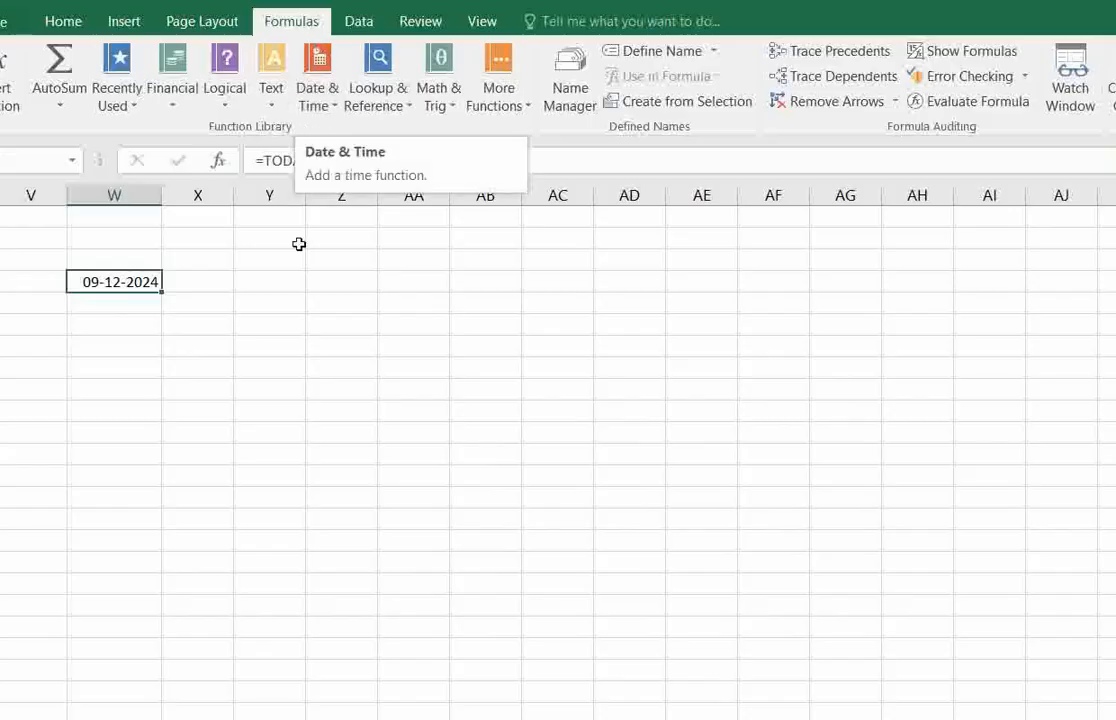
Go to the WEEKDAY example sheet, select the column X cell beside the date and look up the description of WEEKDAY.
left_click(1108, 712)
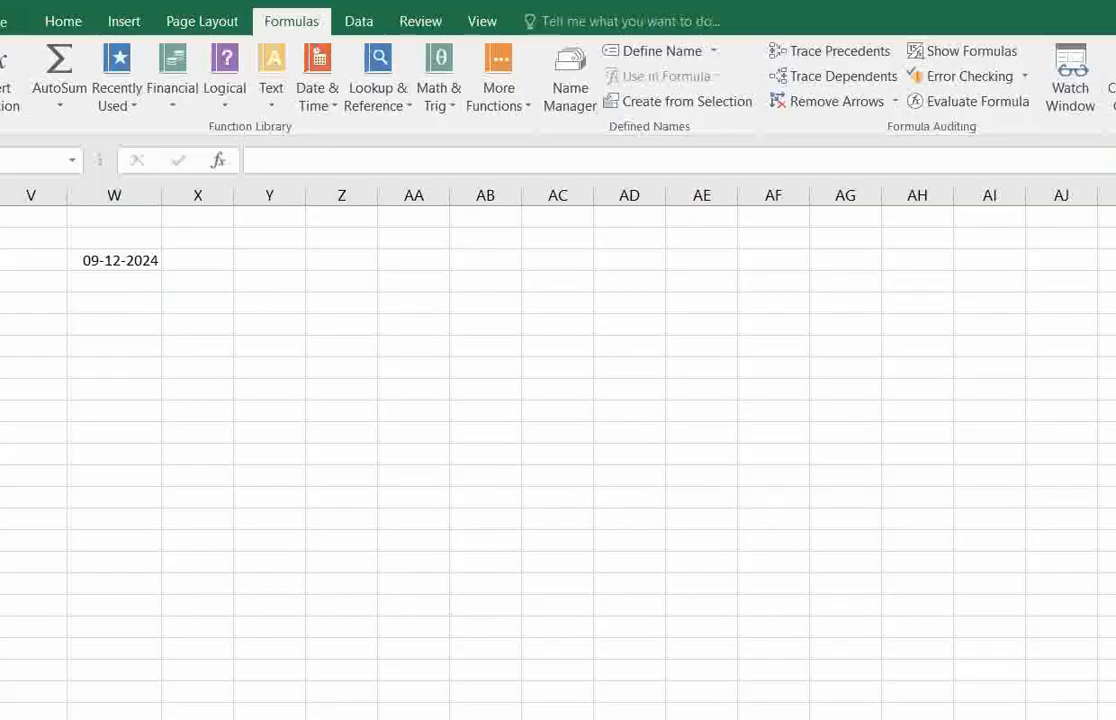
left_click(194, 262)
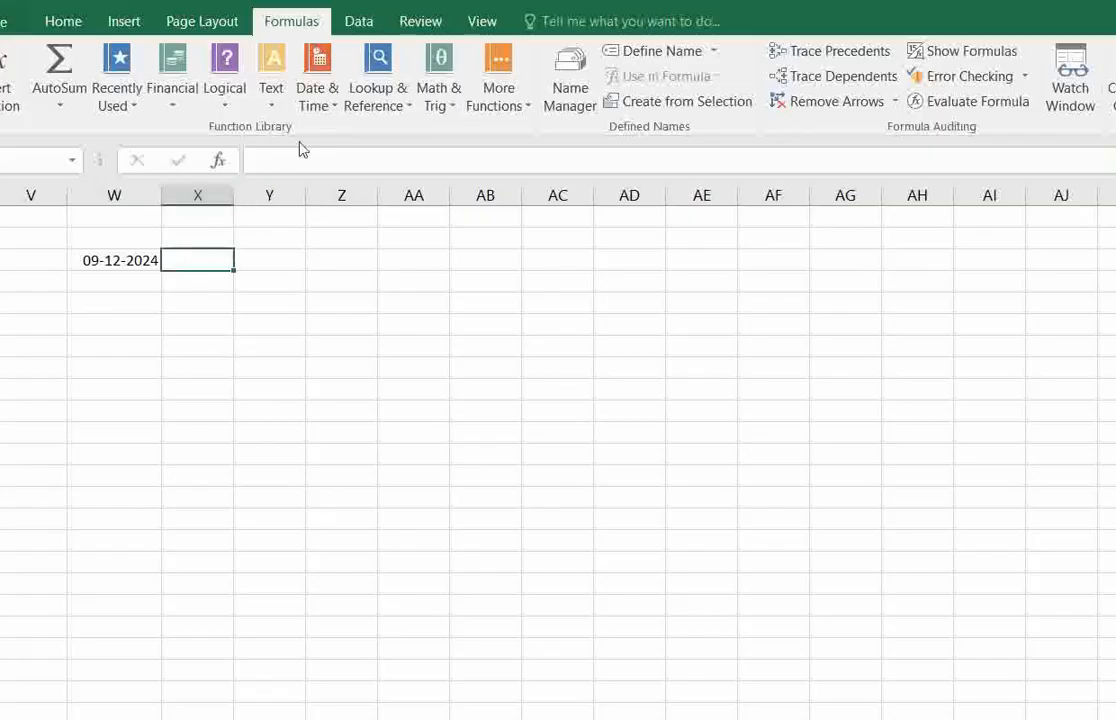
left_click(327, 104)
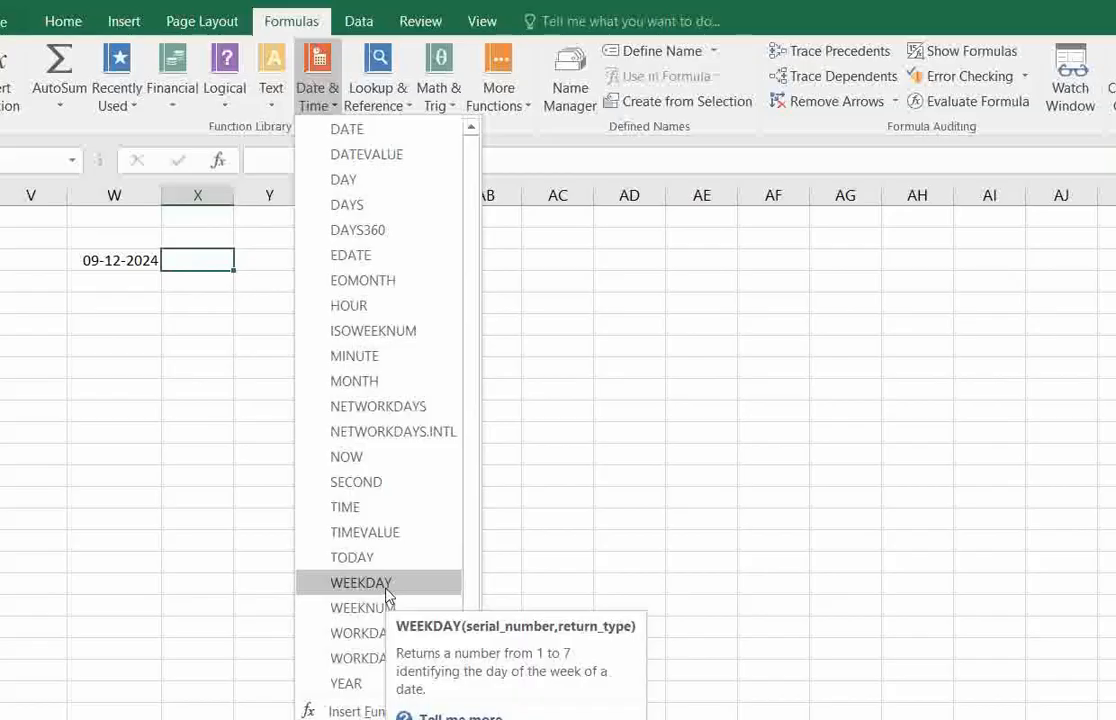
left_click(214, 305)
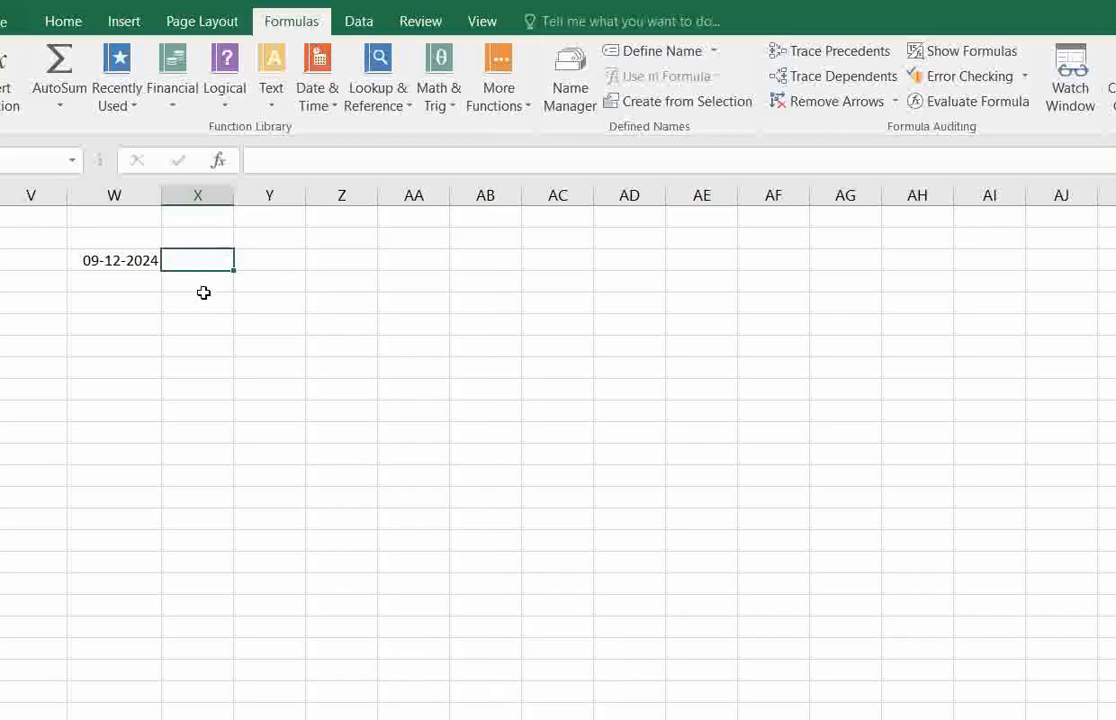
Insert the WEEKDAY function in cell X3 with W3 as the serial number and return type 1, and check the formula.
left_click(204, 294)
left_click(204, 259)
left_click(313, 105)
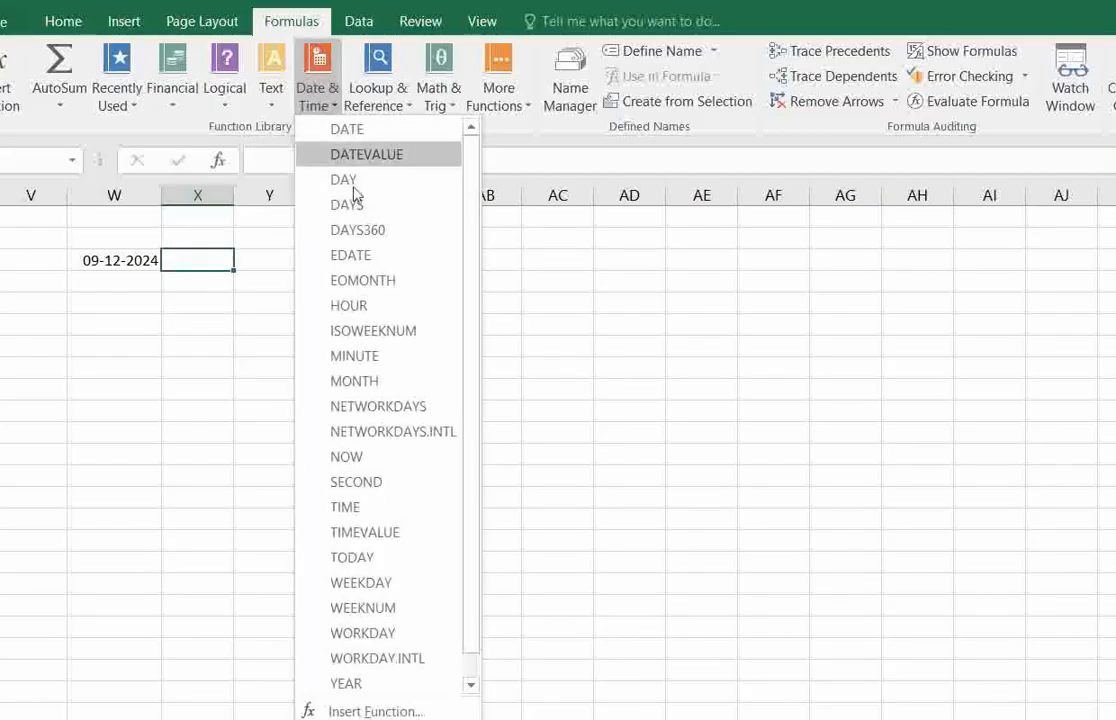
left_click(388, 586)
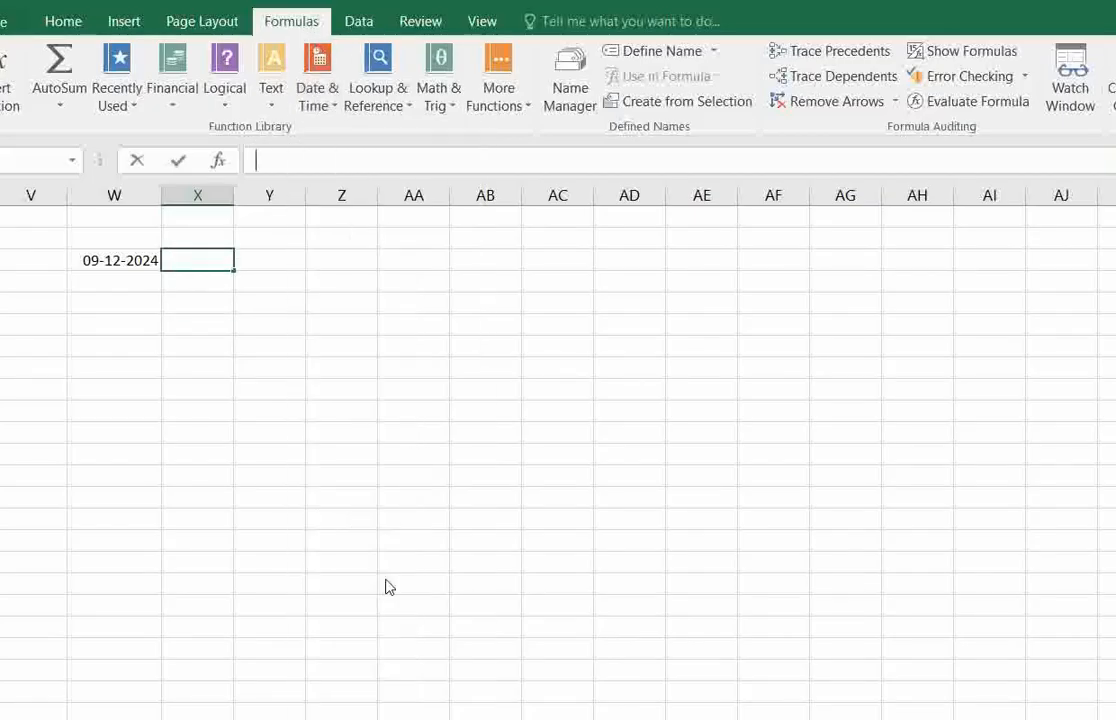
left_click(141, 262)
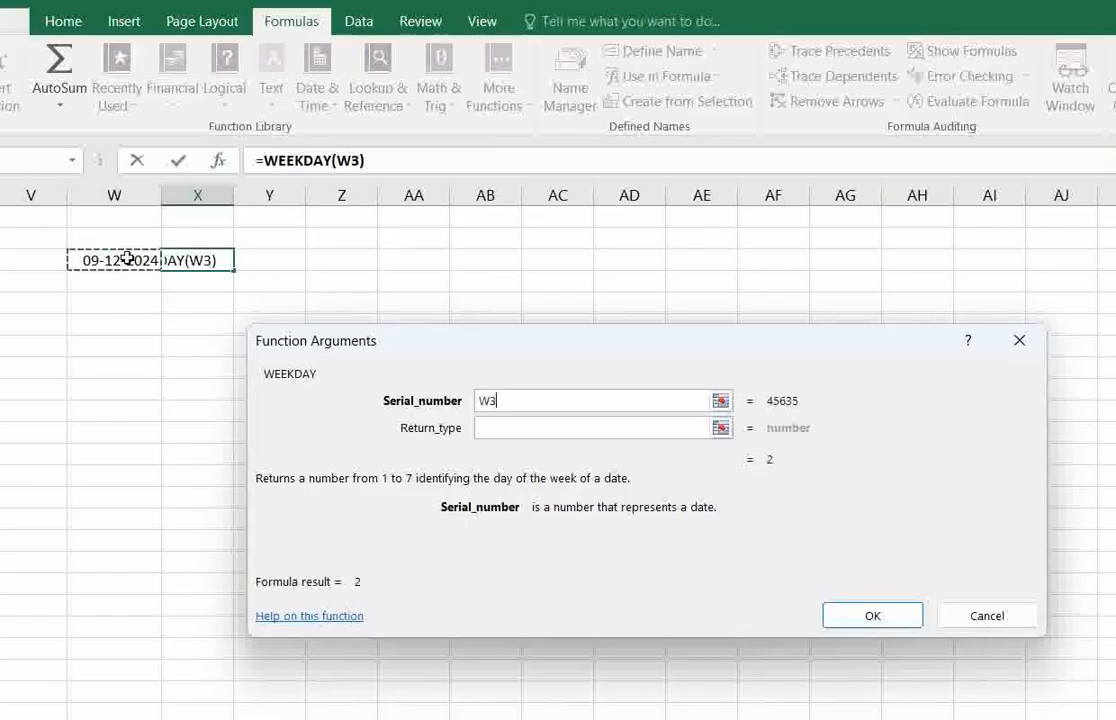
left_click(556, 430)
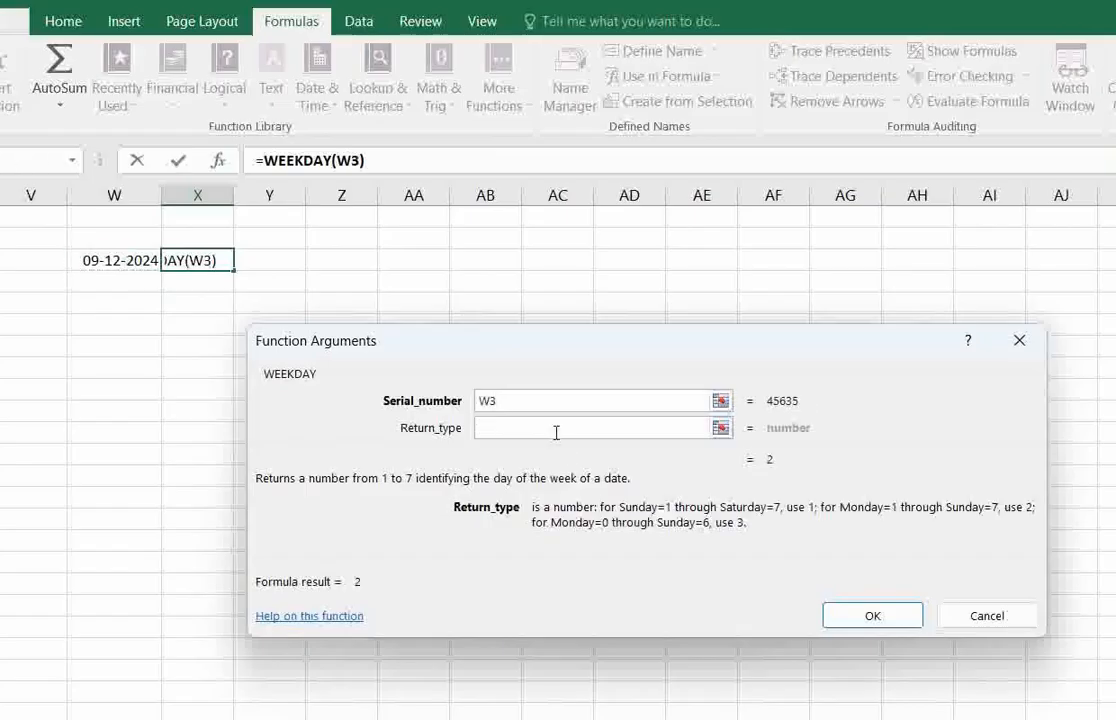
type("1")
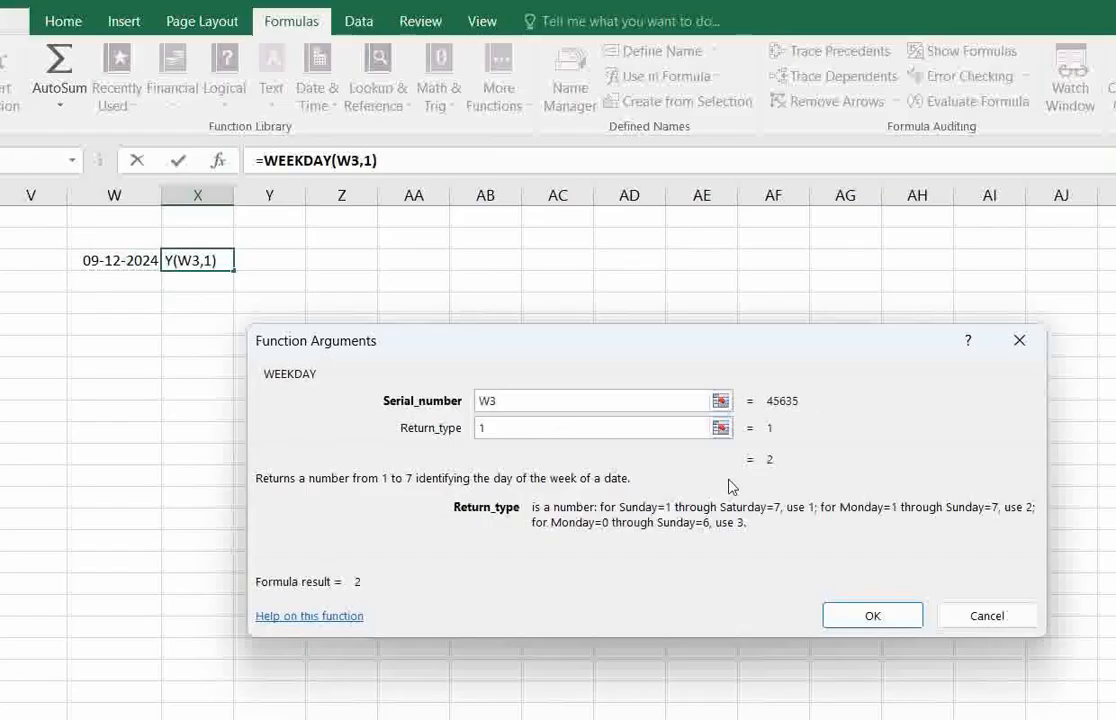
key("BackSpace")
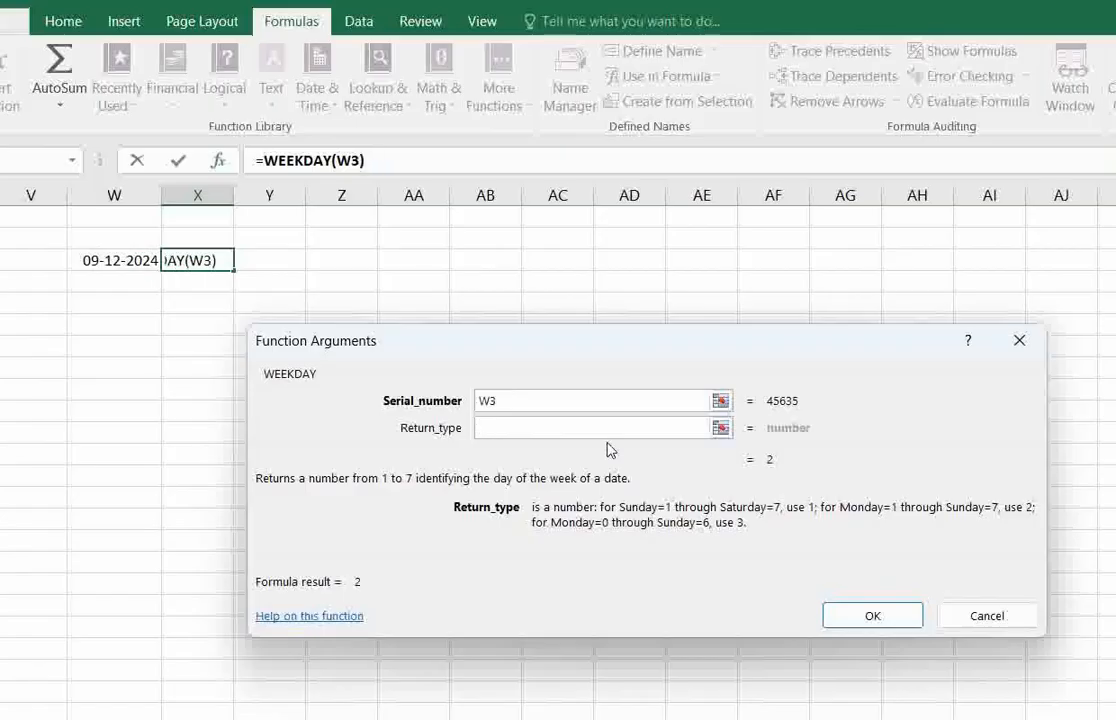
type("1")
left_click(866, 620)
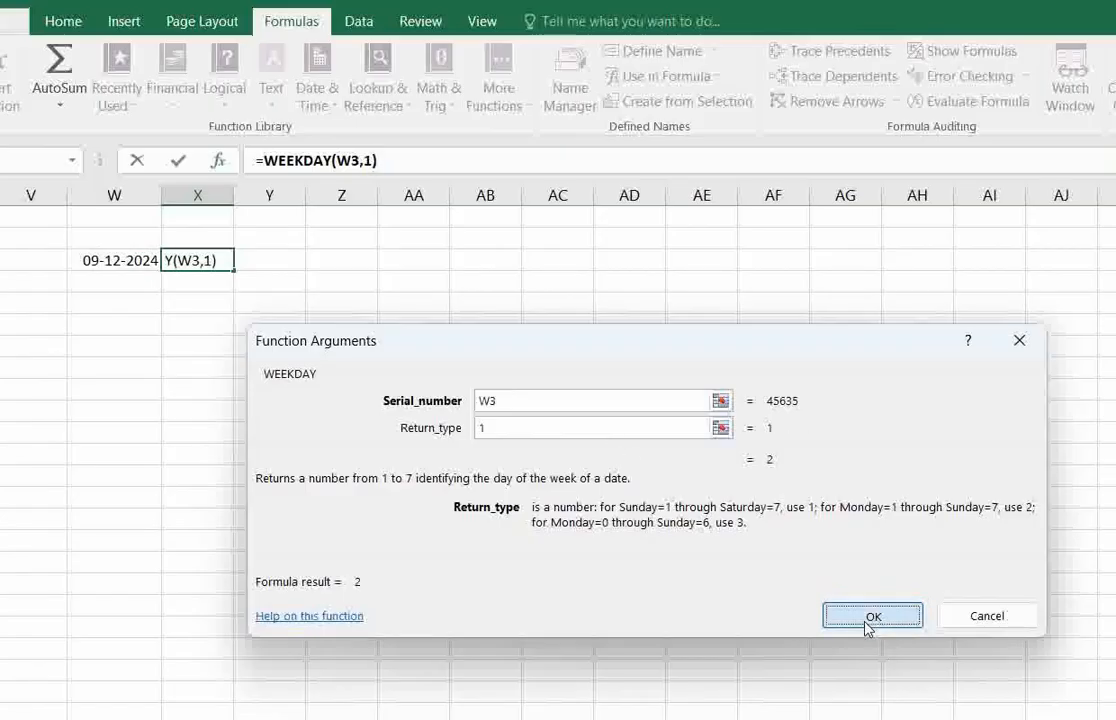
left_click(202, 304)
left_click(204, 262)
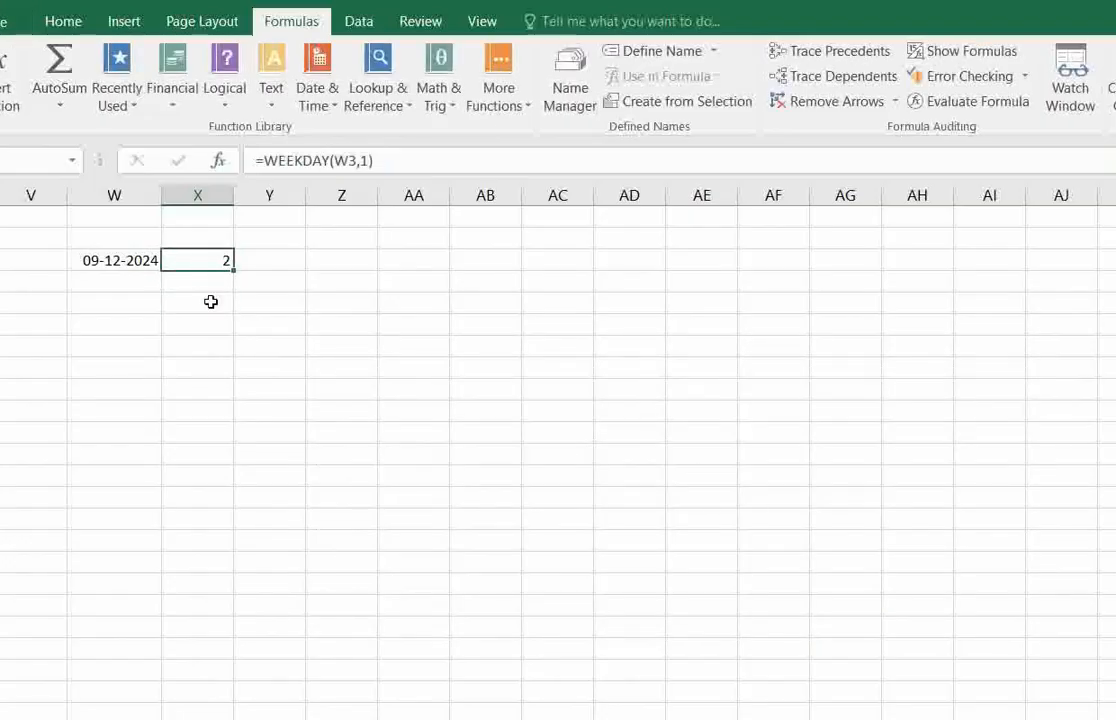
left_click(211, 300)
left_click(210, 260)
Clear the return type in X3's WEEKDAY formula to view the available return options, and set it back to 1.
left_click(368, 160)
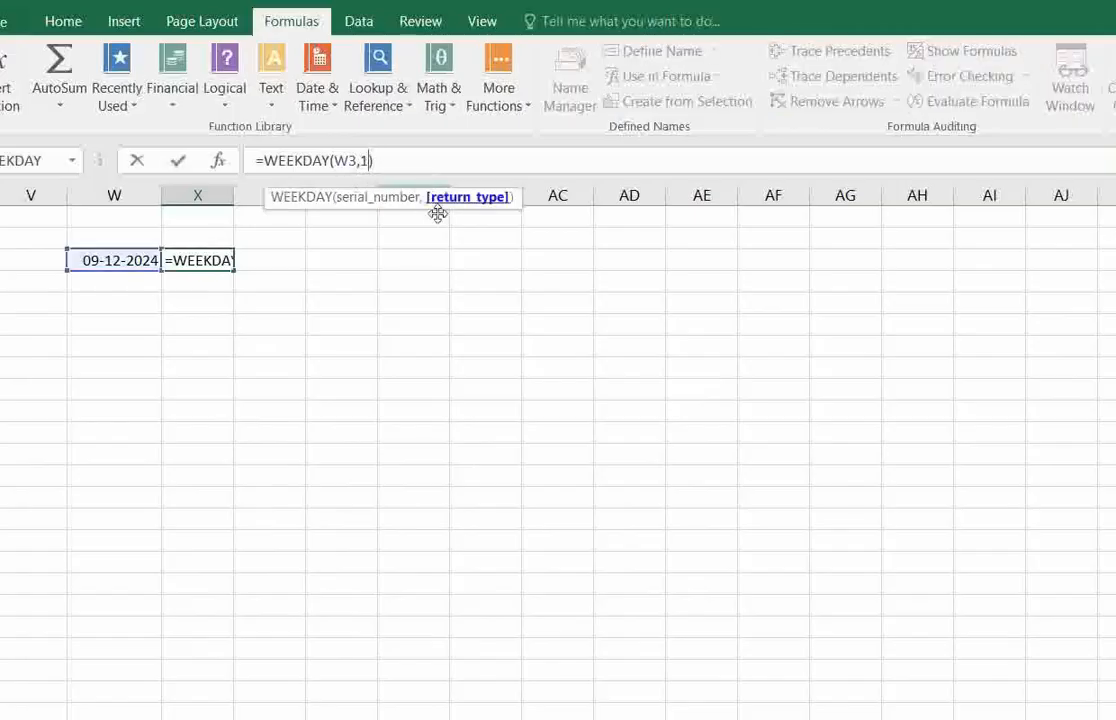
key("BackSpace")
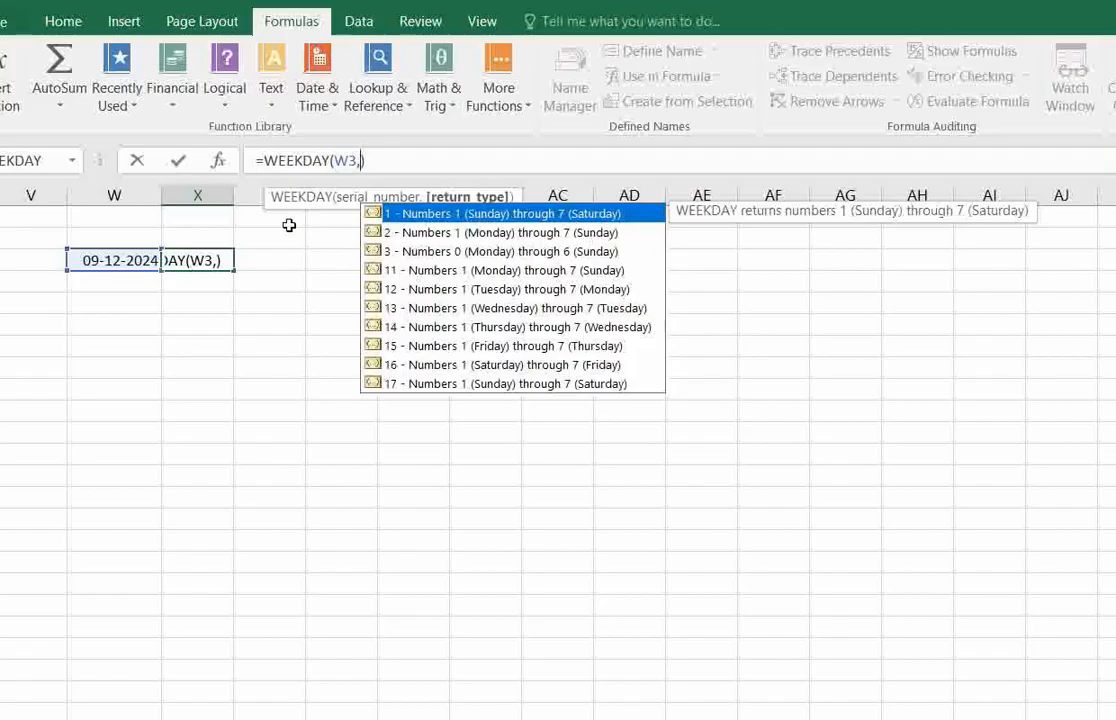
key("Return")
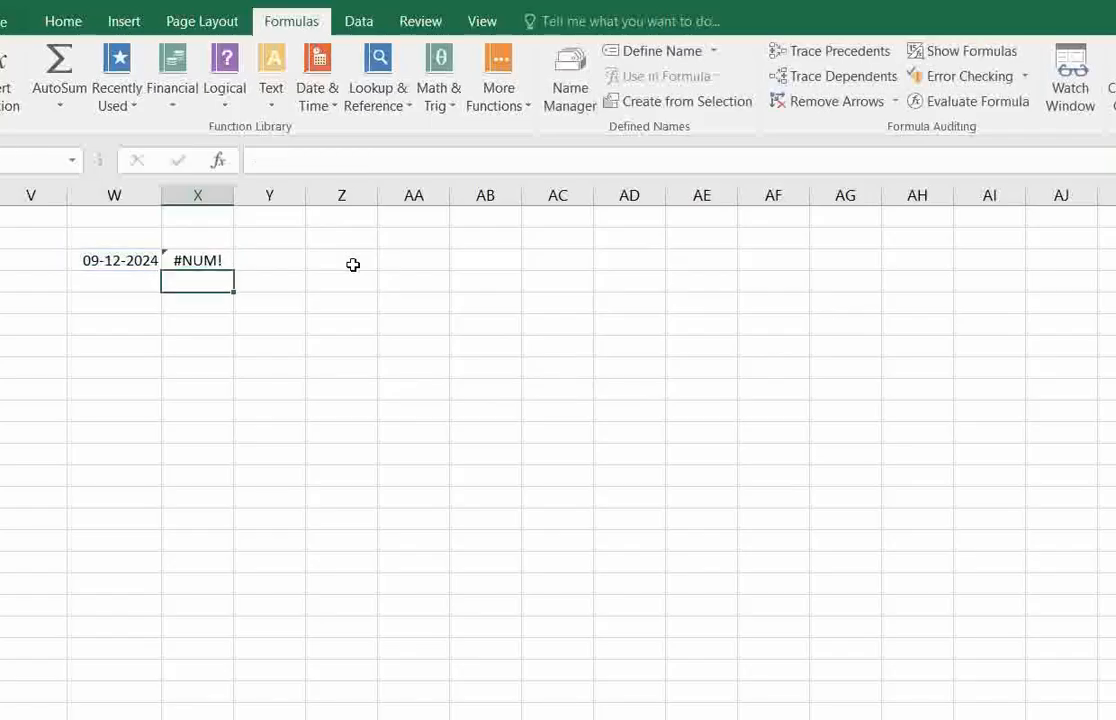
left_click(219, 256)
left_click(365, 160)
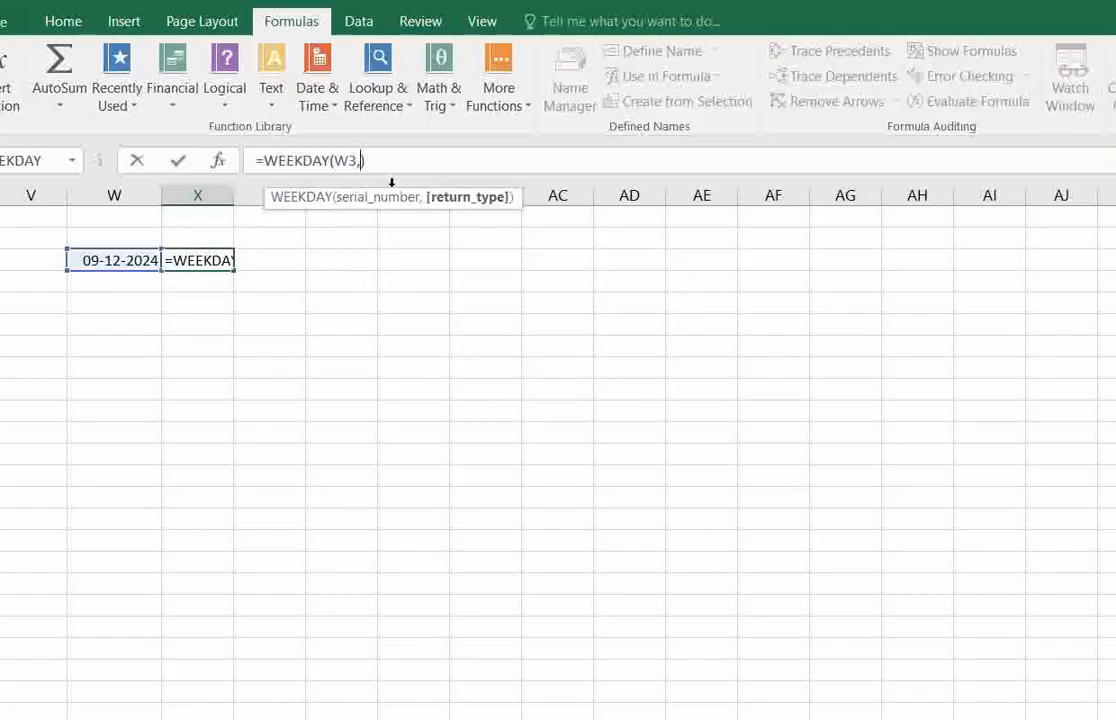
type("1")
key("Return")
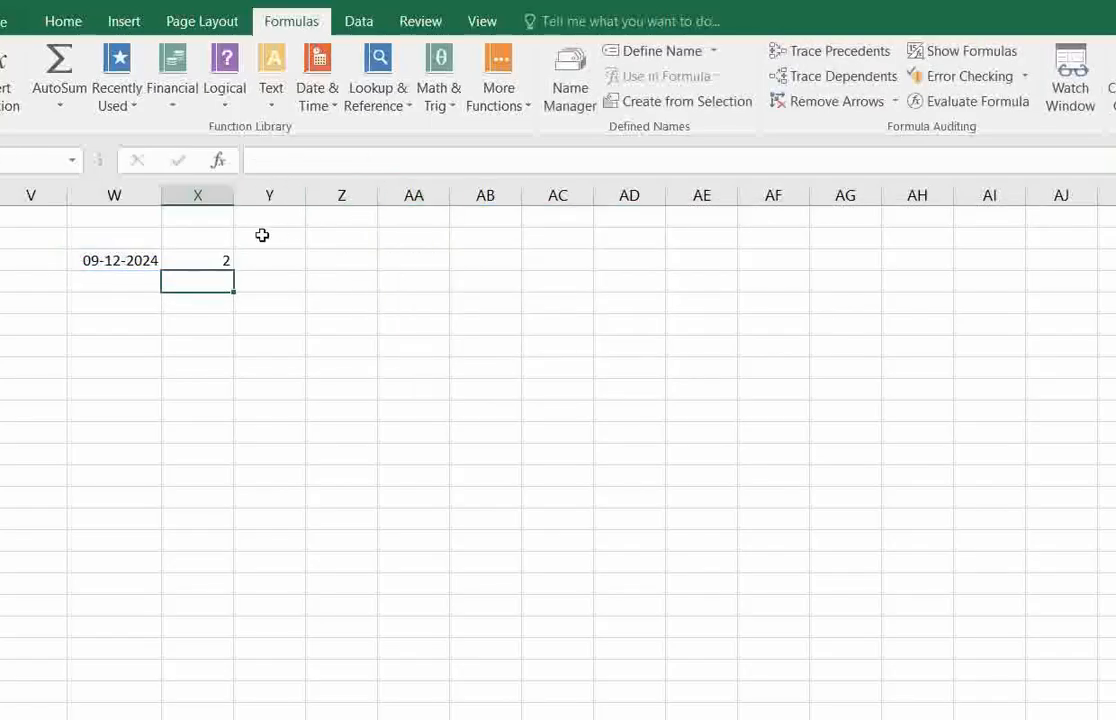
Compare the date in W3 with the WEEKDAY formula and its result in X3.
left_click(199, 257)
left_click(149, 262)
left_click(204, 258)
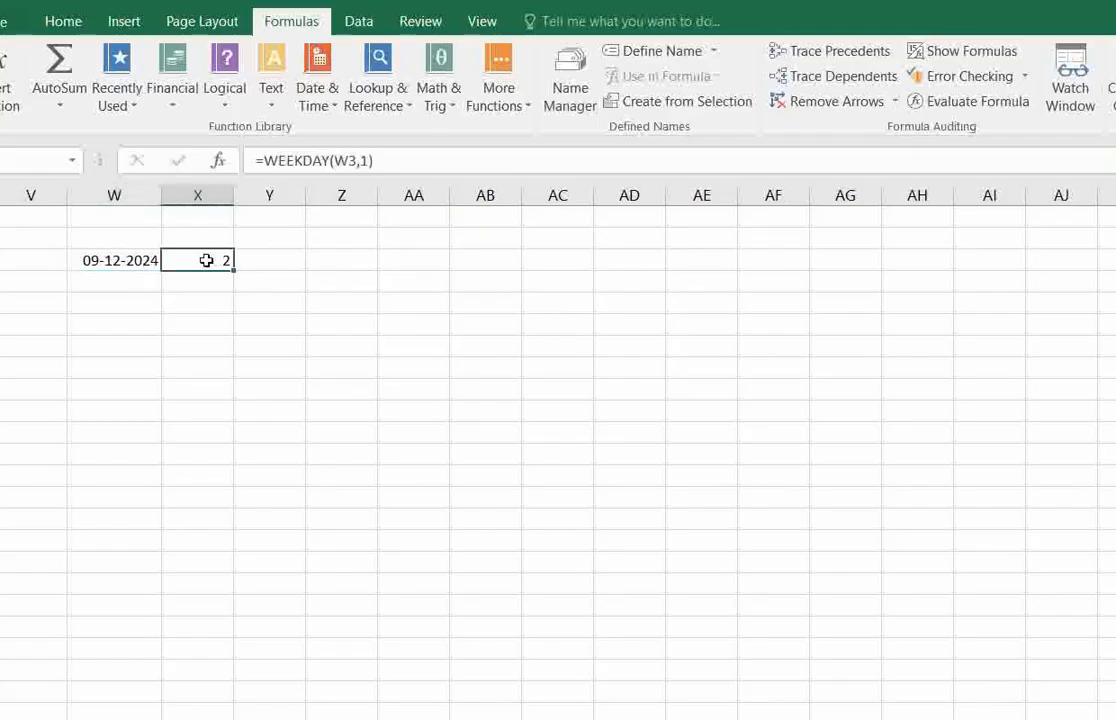
left_click(142, 258)
left_click(197, 257)
left_click(127, 263)
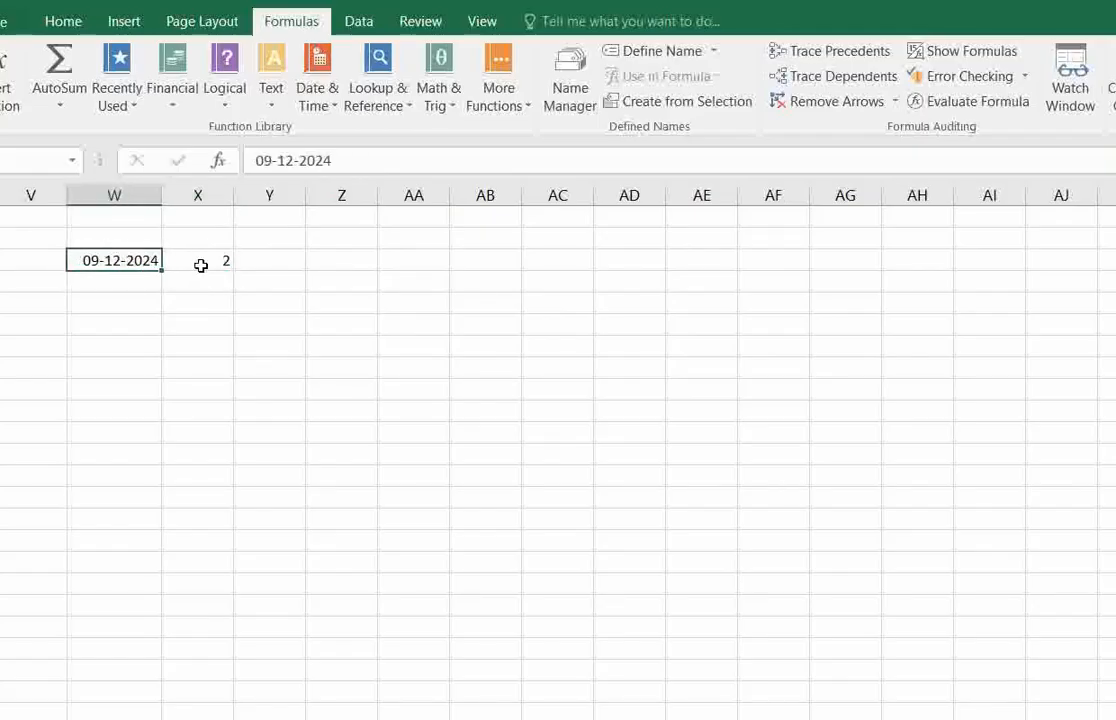
left_click(200, 263)
Change the day of the date in W3 to 26 and check the WEEKDAY result in X3.
left_click(127, 256)
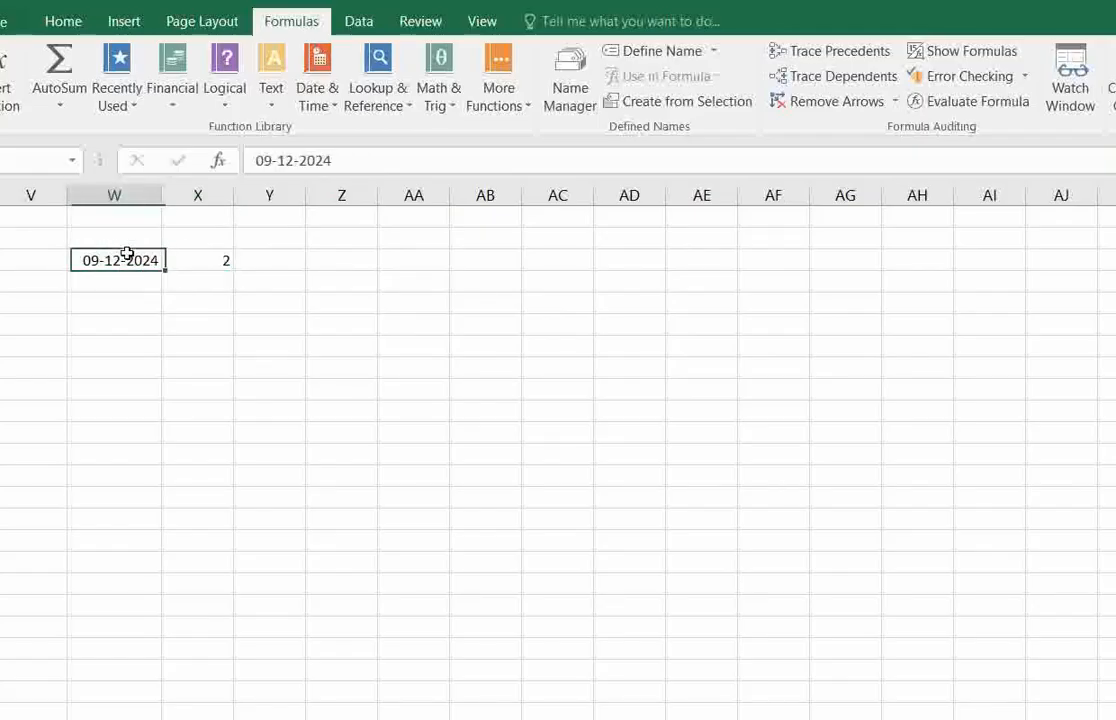
left_click(272, 161)
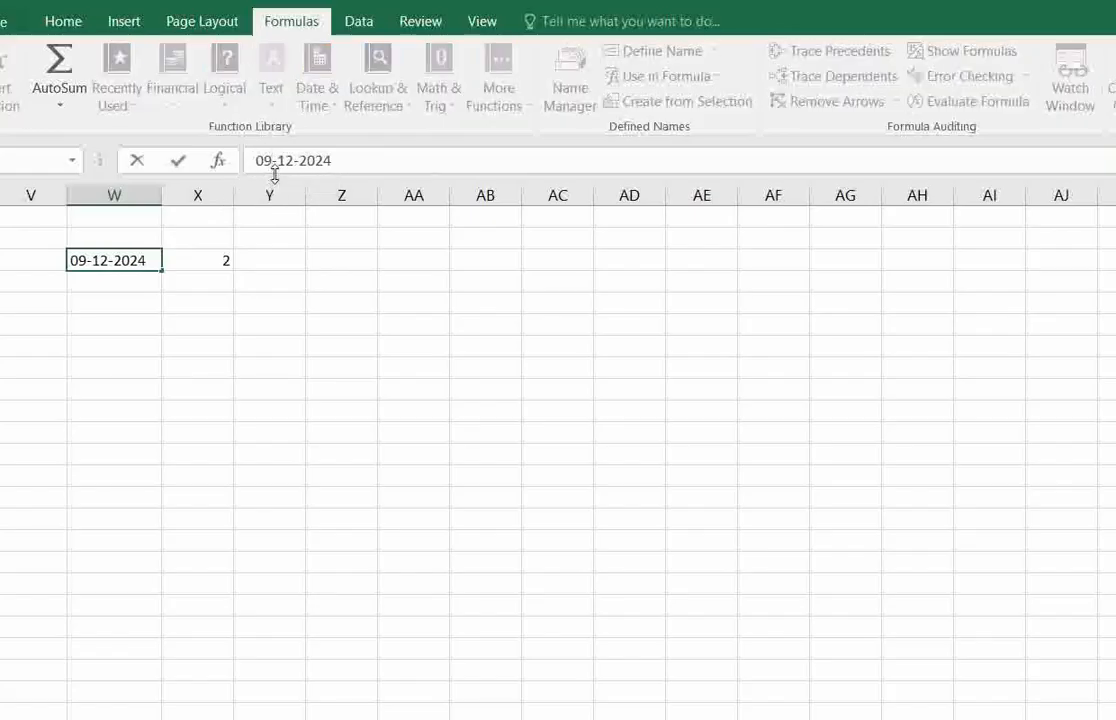
key("BackSpace")
key("BackSpace")
type("26")
key("Return")
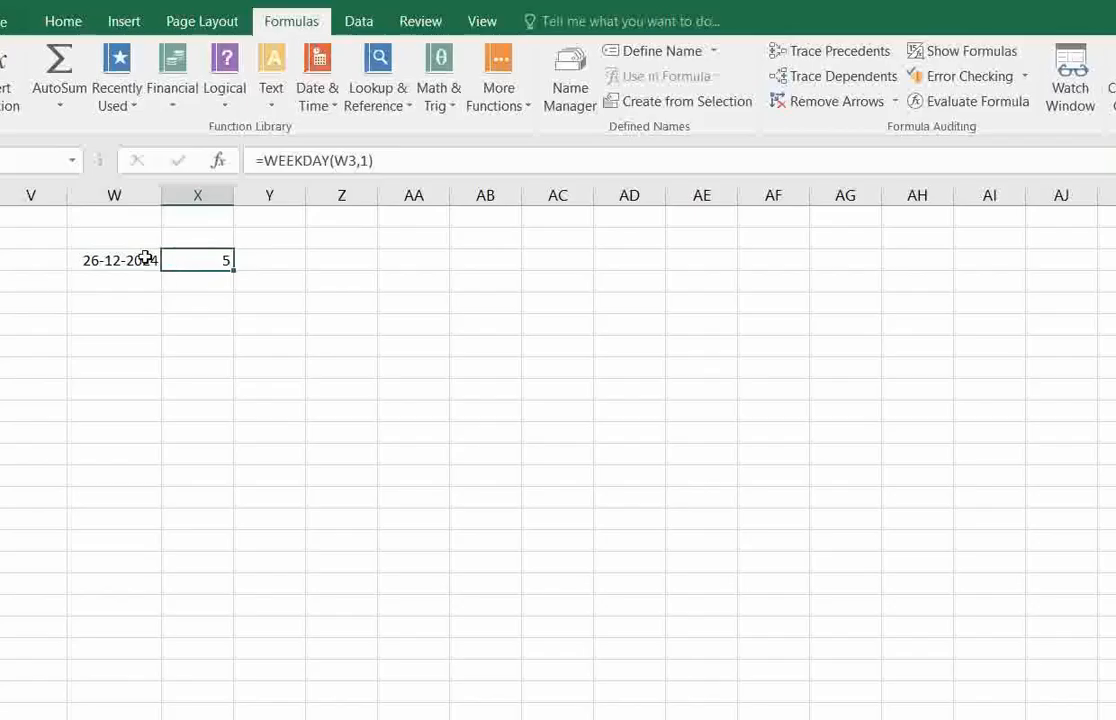
left_click_drag(149, 258, 179, 259)
left_click(201, 263)
left_click(204, 304)
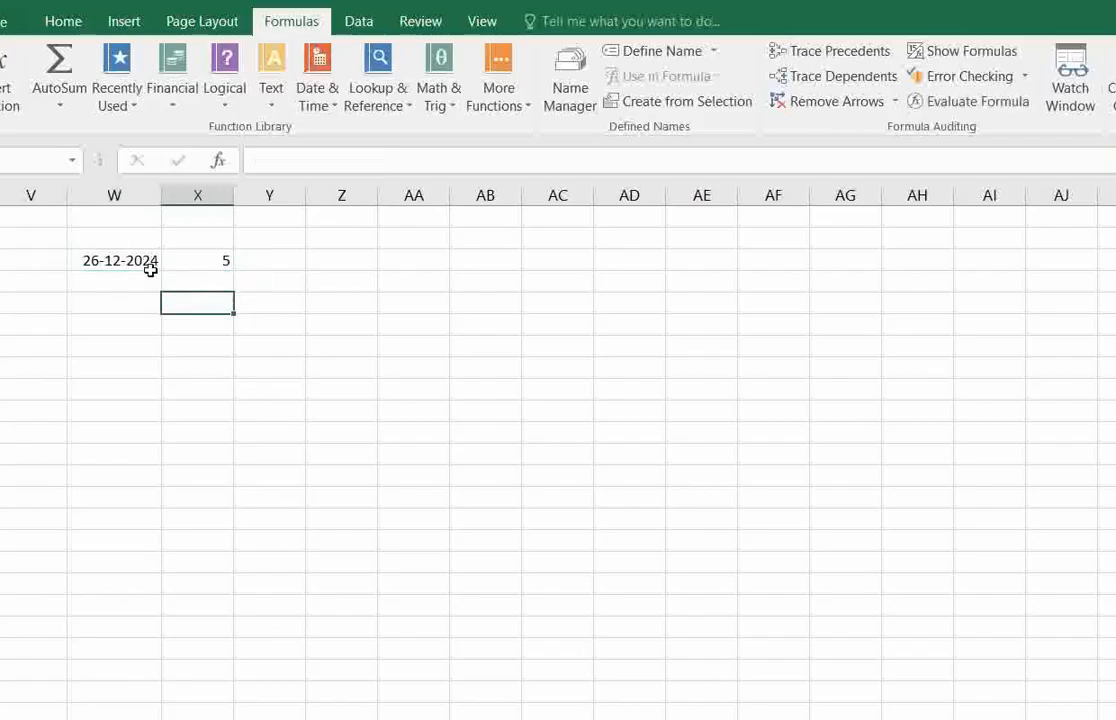
left_click_drag(149, 265, 192, 271)
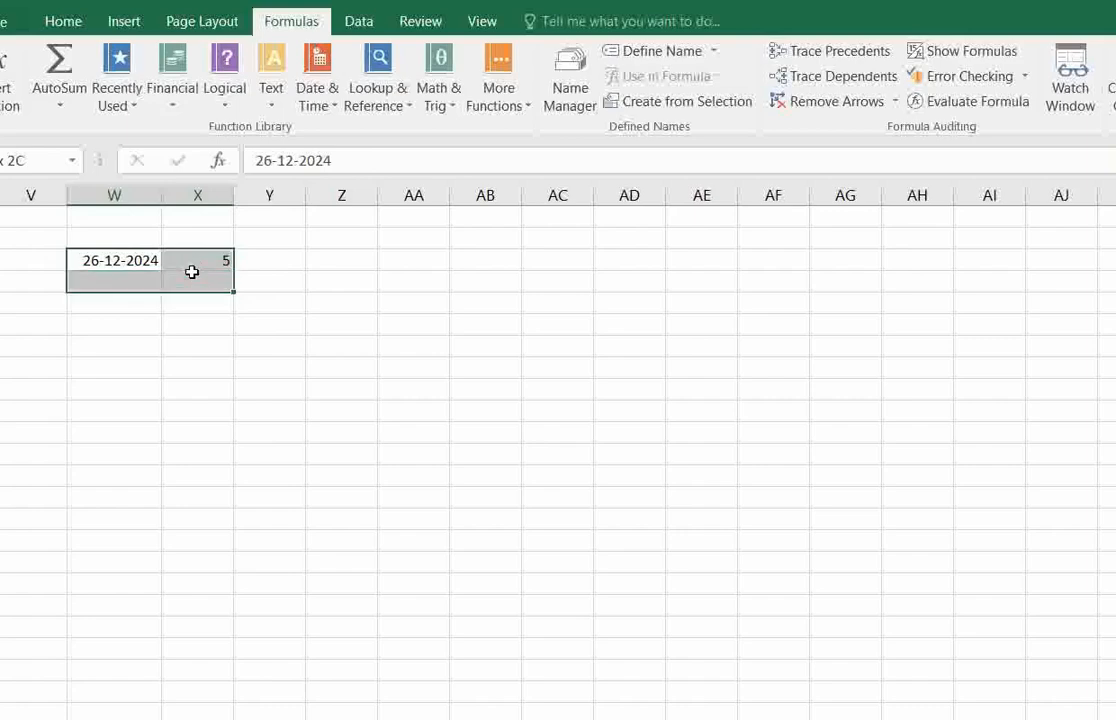
left_click(199, 259)
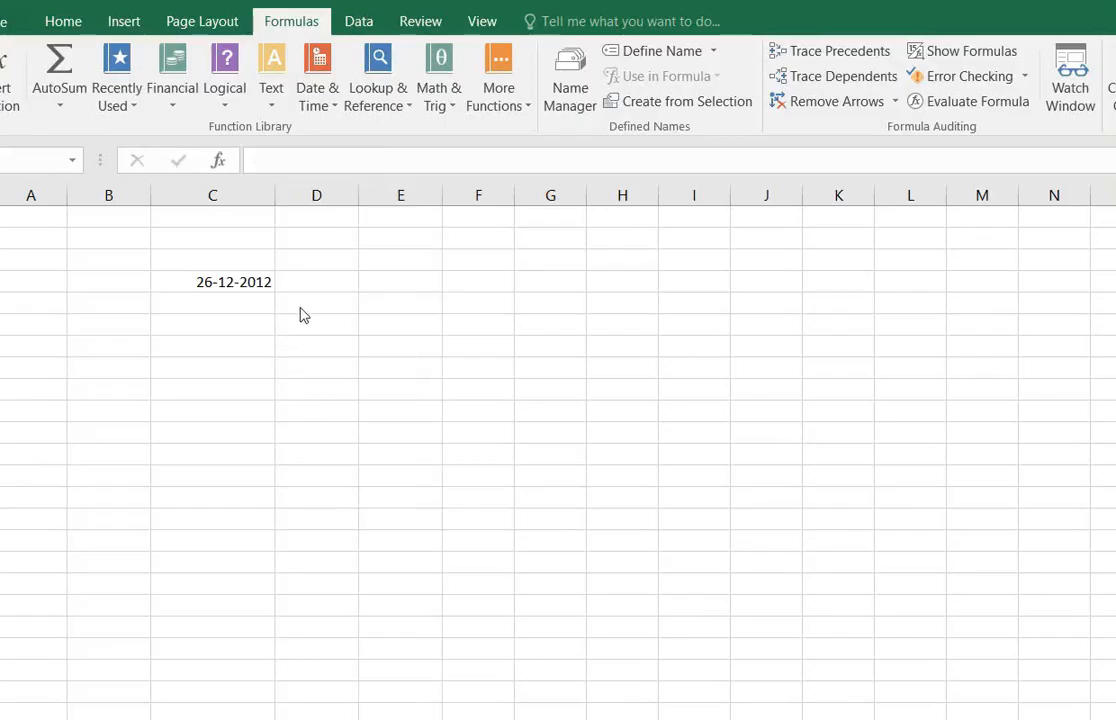
Select cell D4 beside the date on the next example sheet and look up the description of WEEKNUM among the Date & Time functions.
left_click(308, 282)
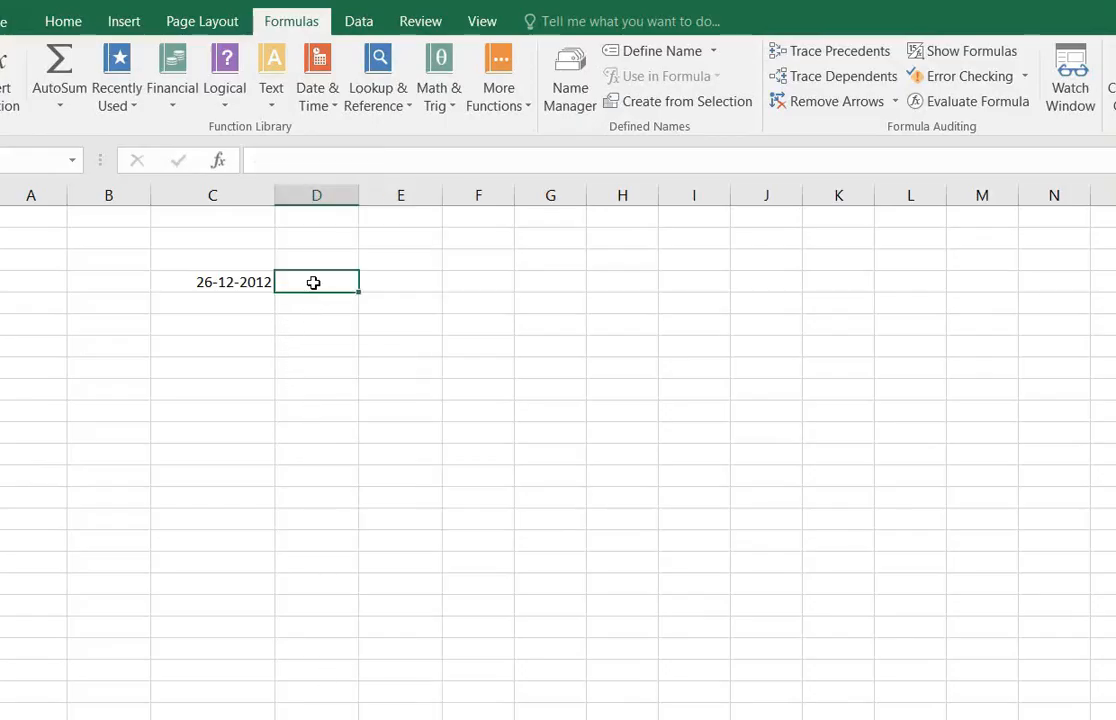
left_click(322, 100)
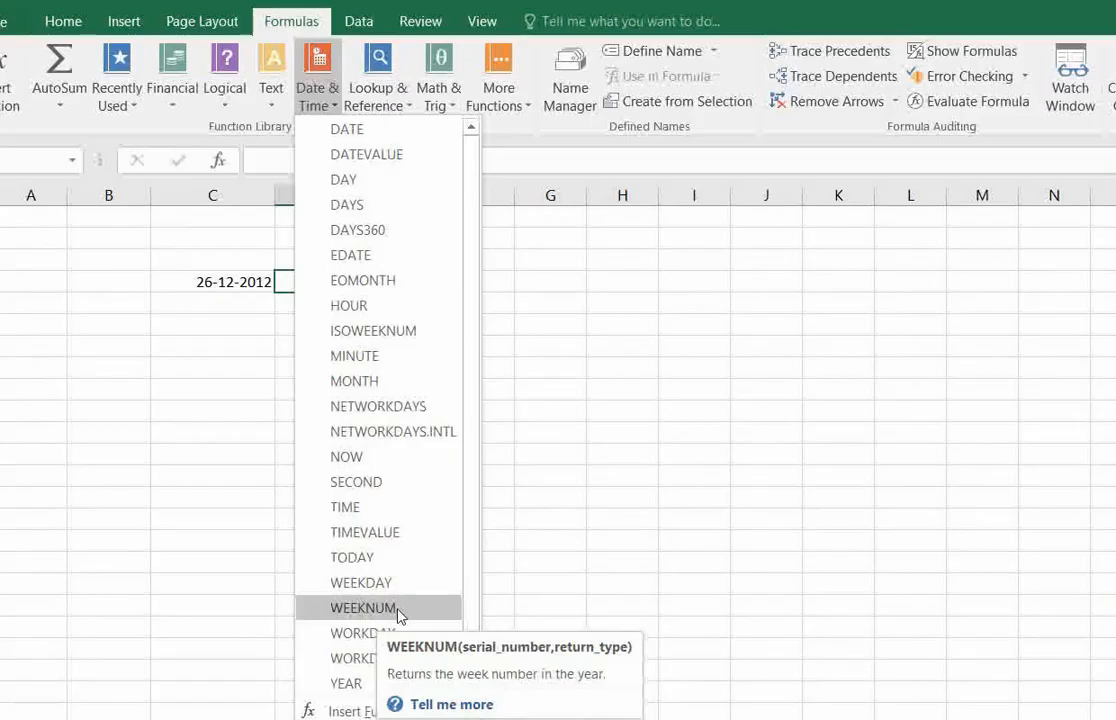
left_click(495, 340)
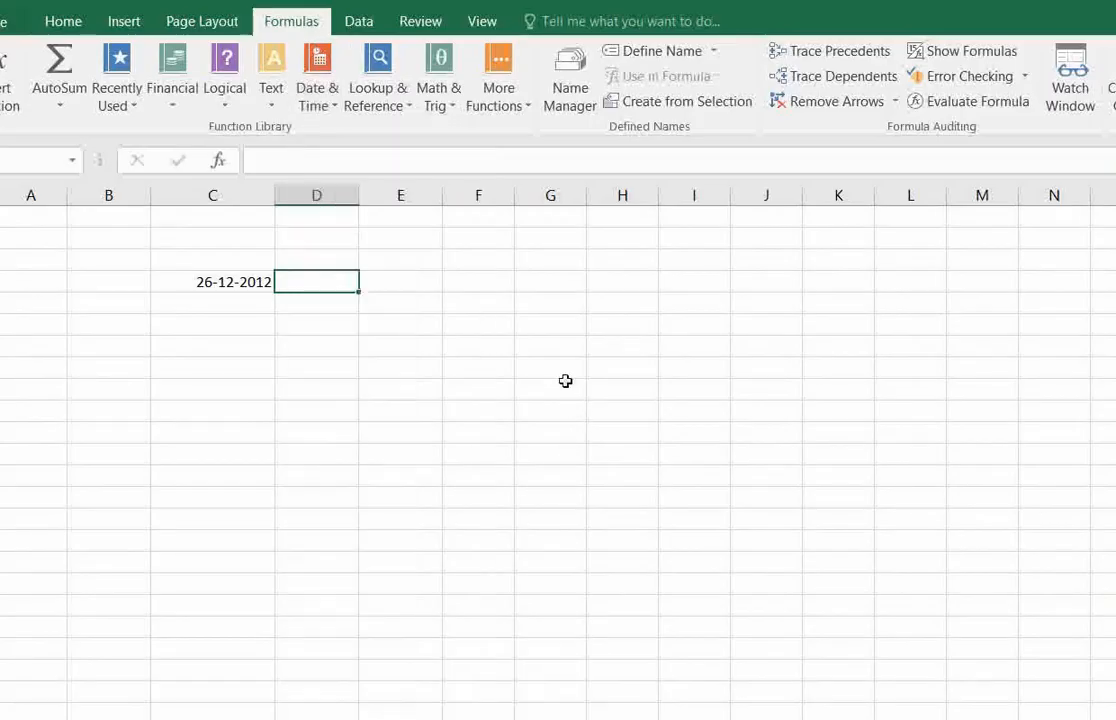
left_click(238, 281)
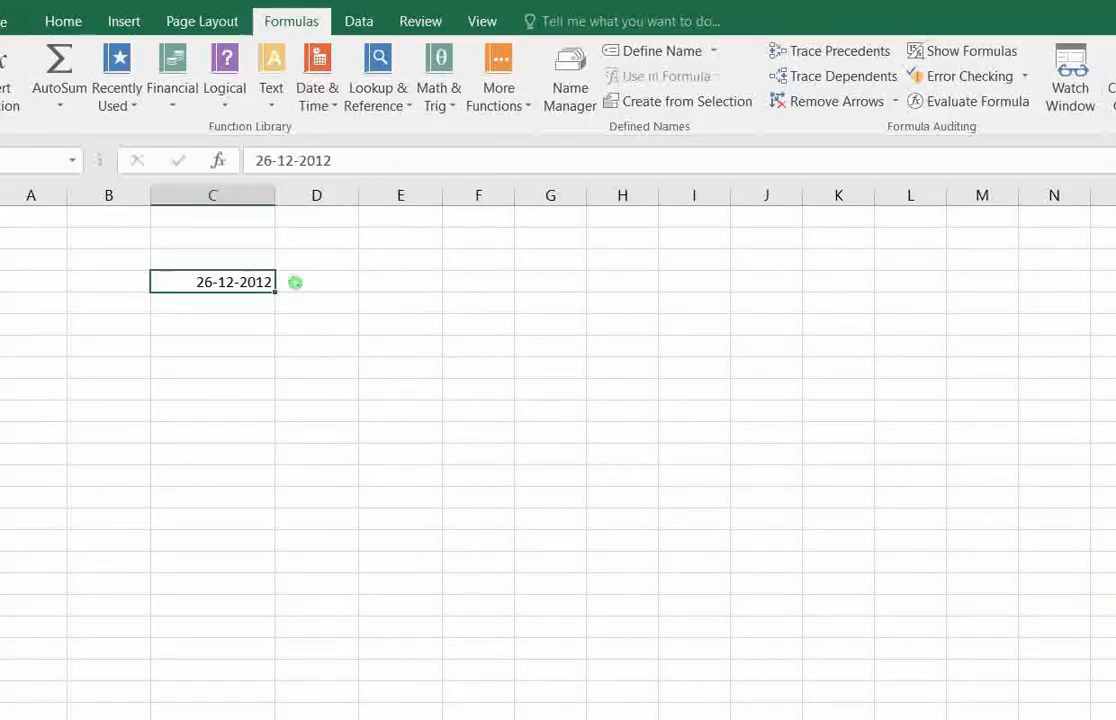
left_click(294, 281)
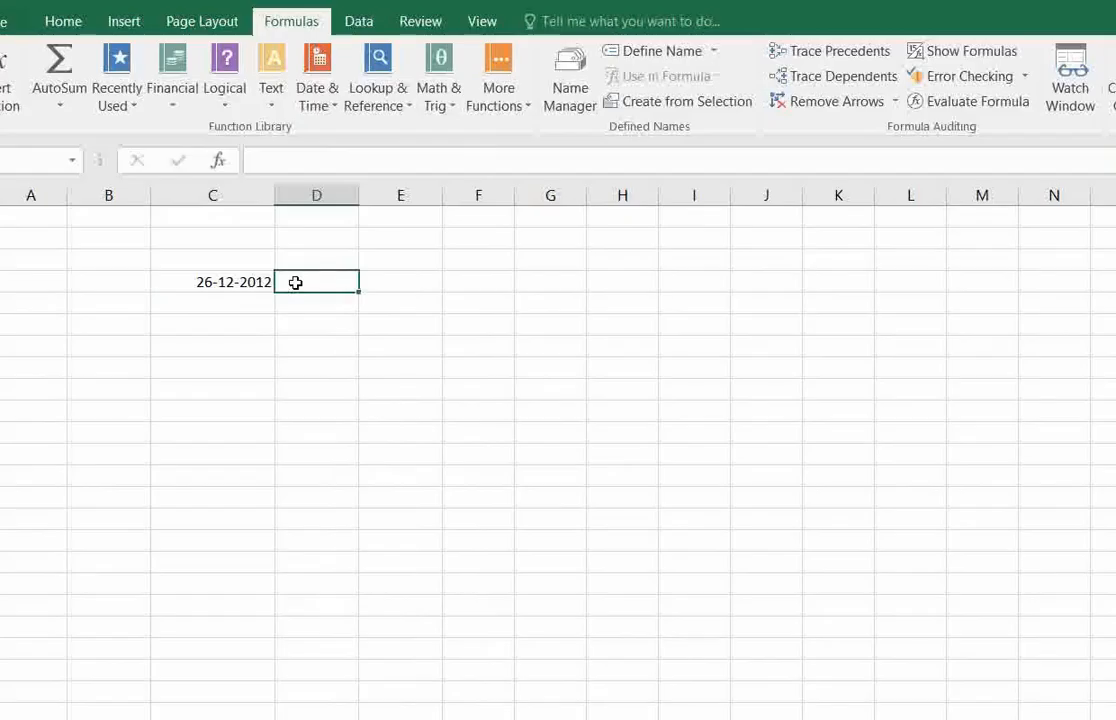
left_click(238, 280)
Insert the WEEKNUM function in cell D4 with C4 as the serial number and return type 1, and check the formula.
left_click(294, 281)
left_click(325, 105)
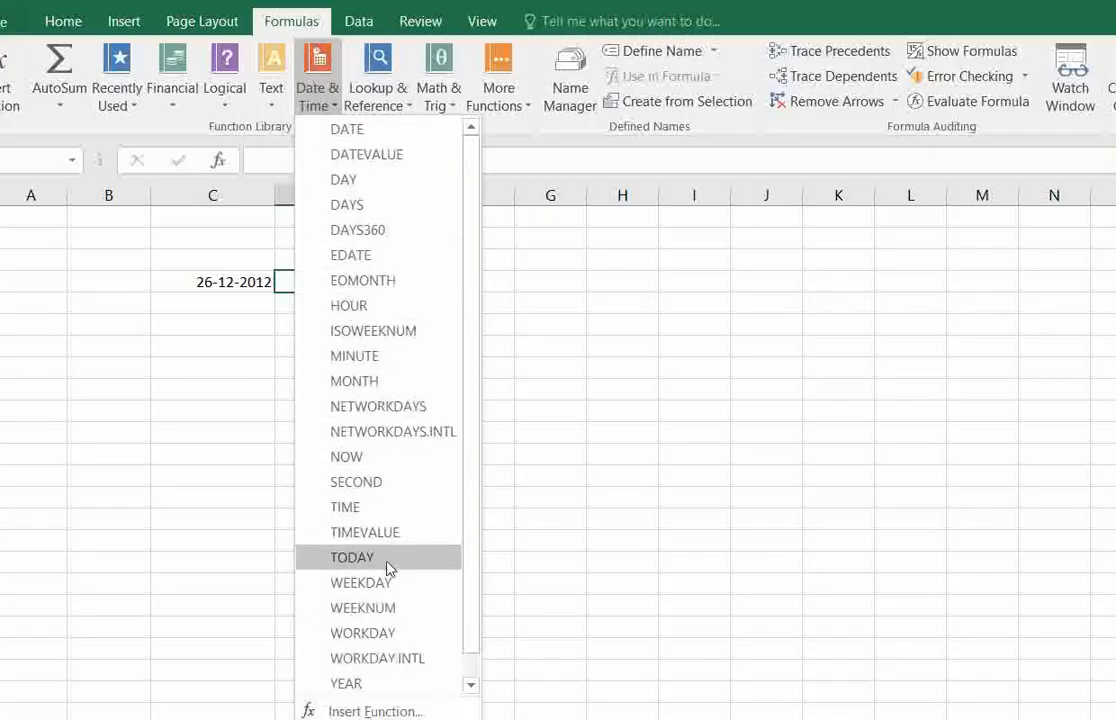
left_click(379, 609)
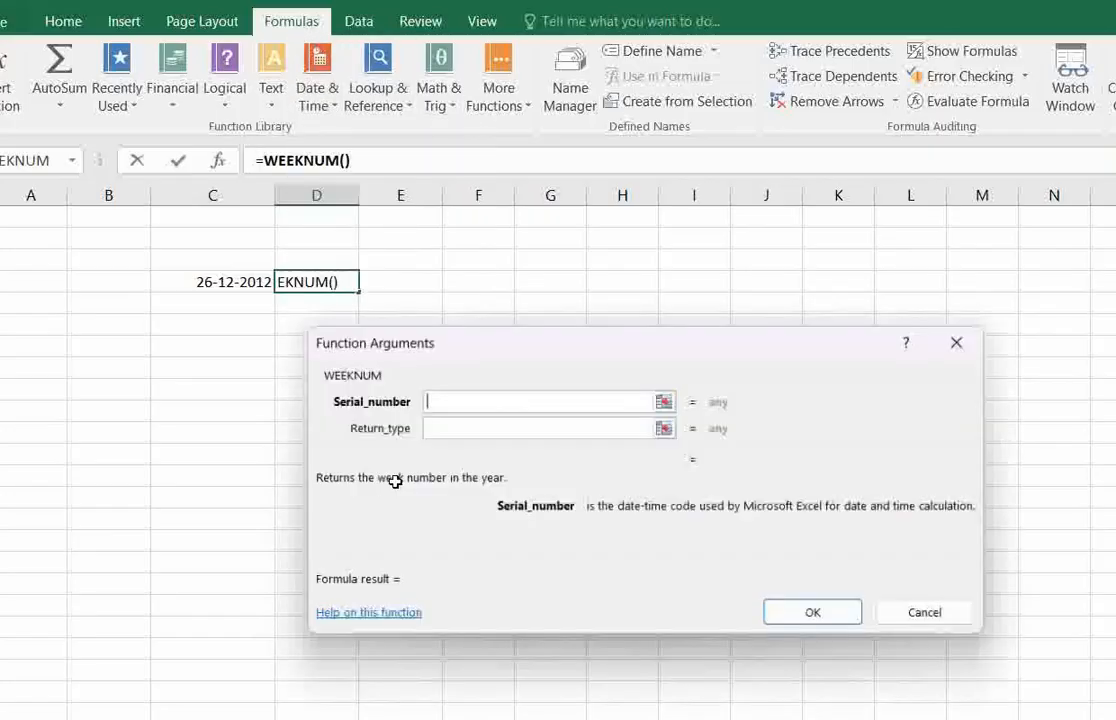
left_click(219, 281)
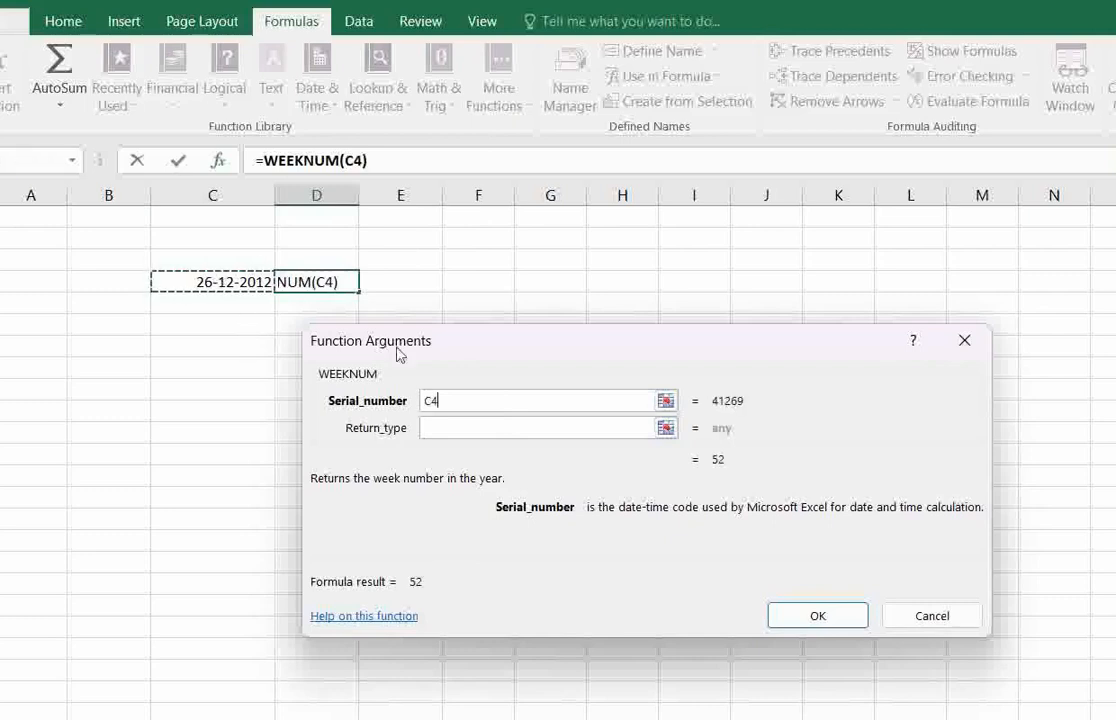
left_click(463, 430)
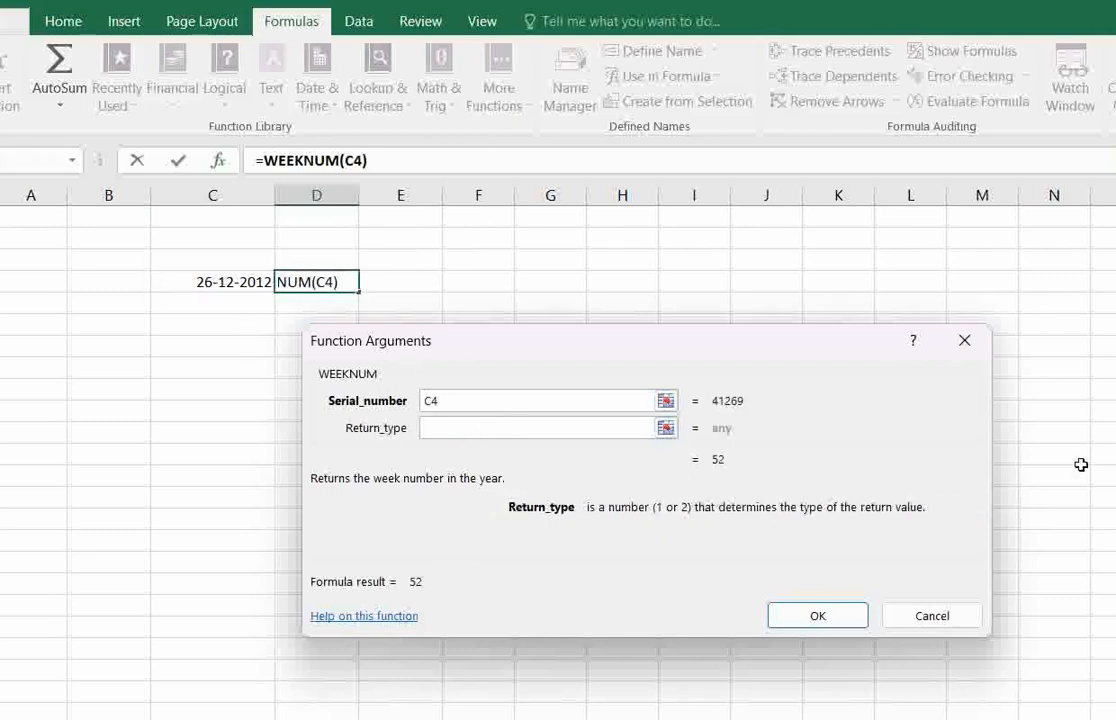
type("1")
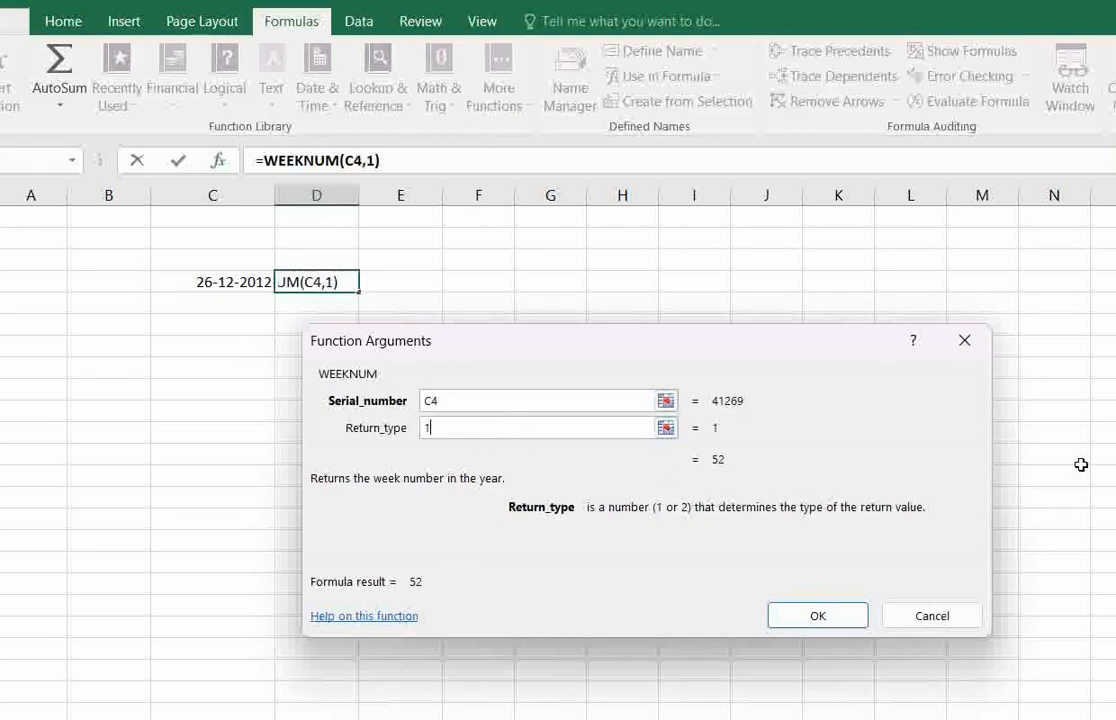
left_click(855, 615)
left_click(304, 326)
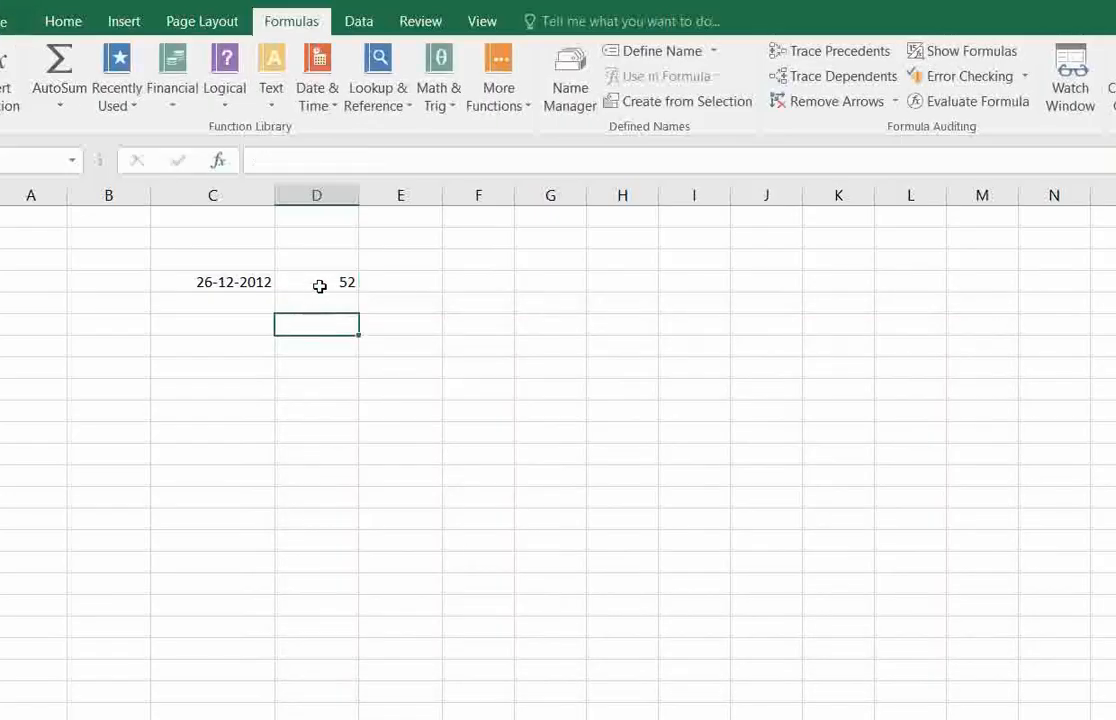
left_click(315, 284)
left_click(257, 284)
left_click(316, 281)
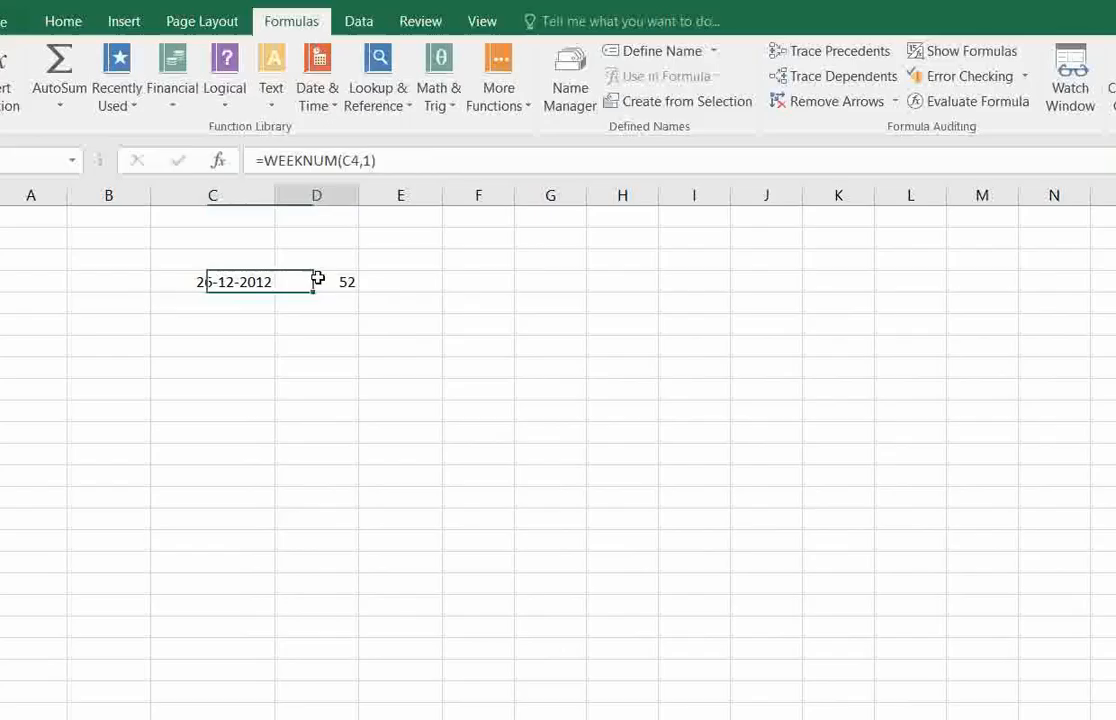
Replace the date in cell C4 with 01/01/2024.
left_click(242, 281)
type("01")
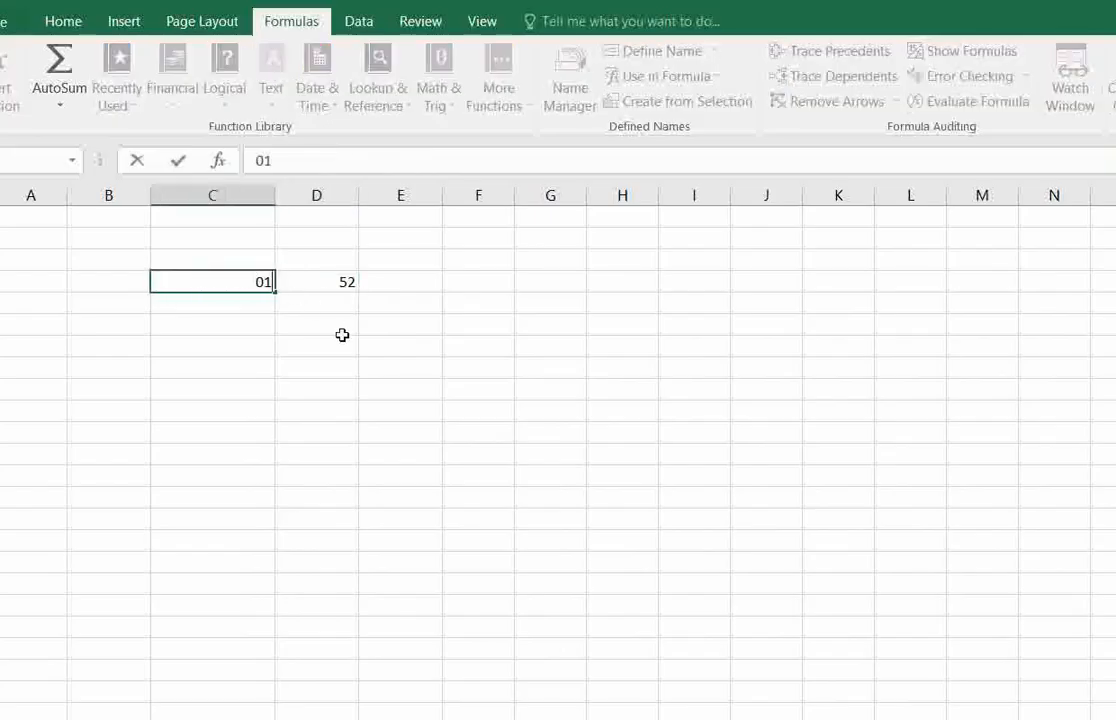
type("/01/2024")
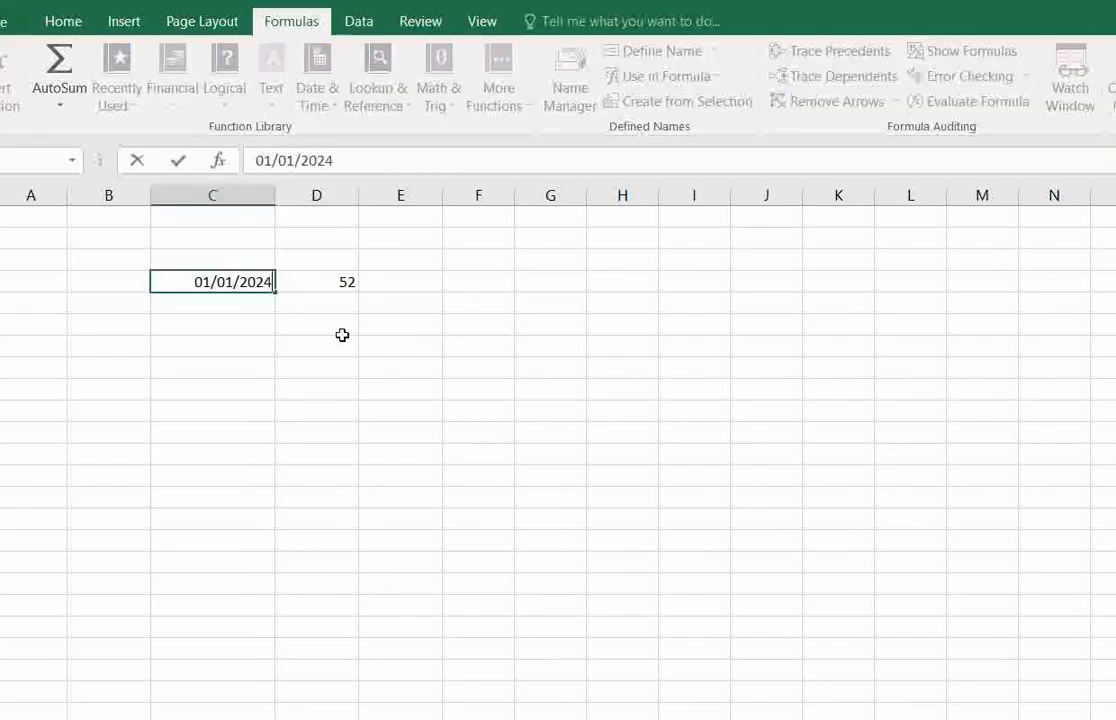
key("Return")
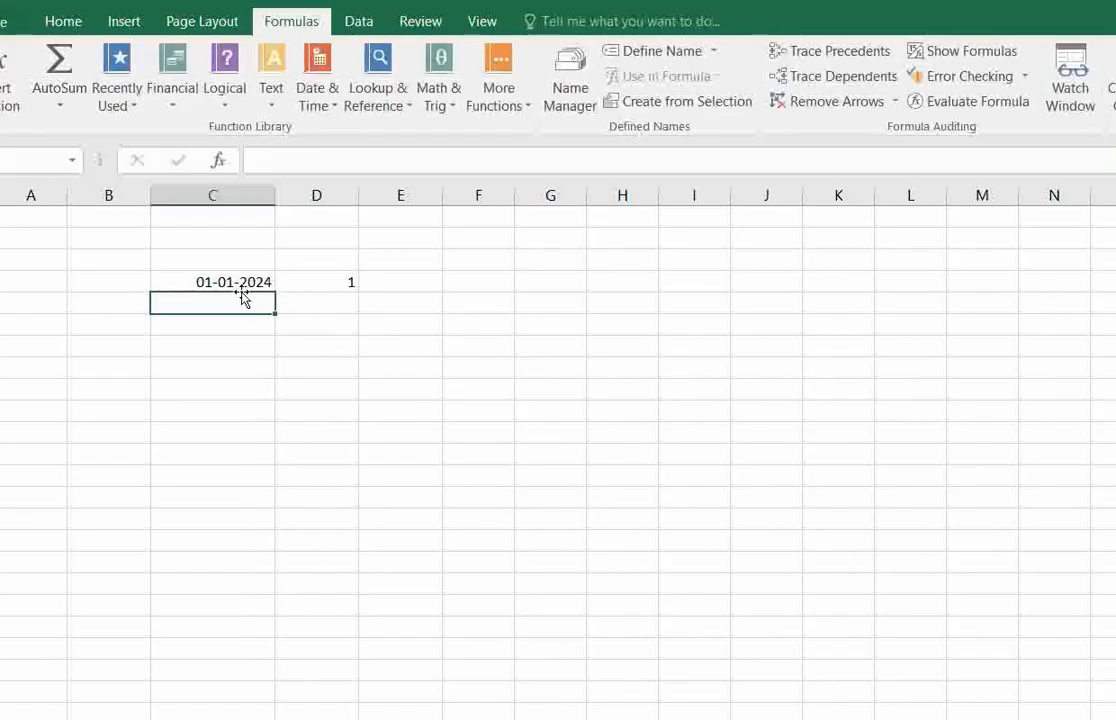
left_click(239, 281)
left_click(246, 318)
left_click(249, 280)
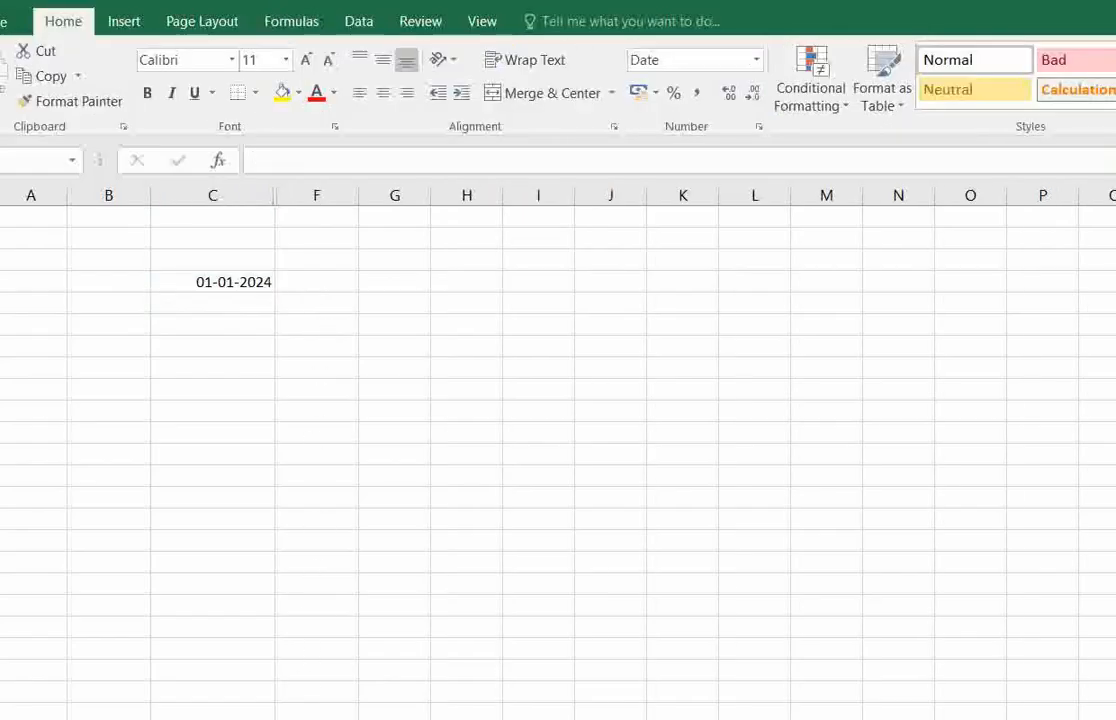
Select cell F4 beside the date and look up the description of WORKDAY among the Date & Time functions.
left_click(311, 280)
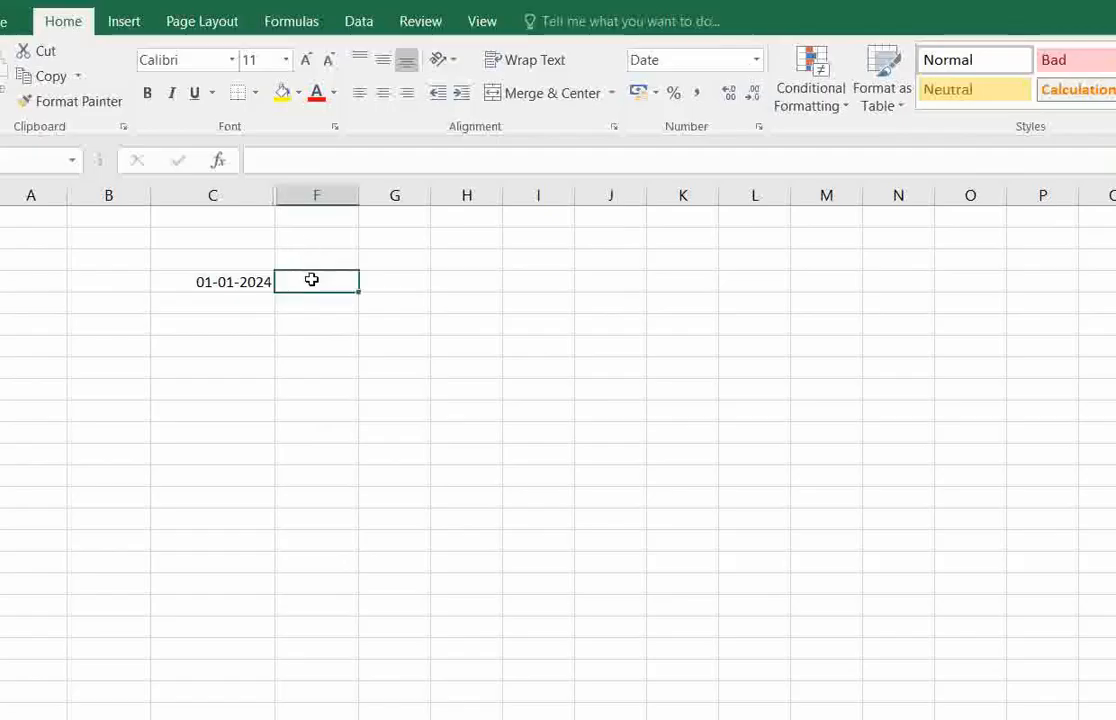
left_click(302, 27)
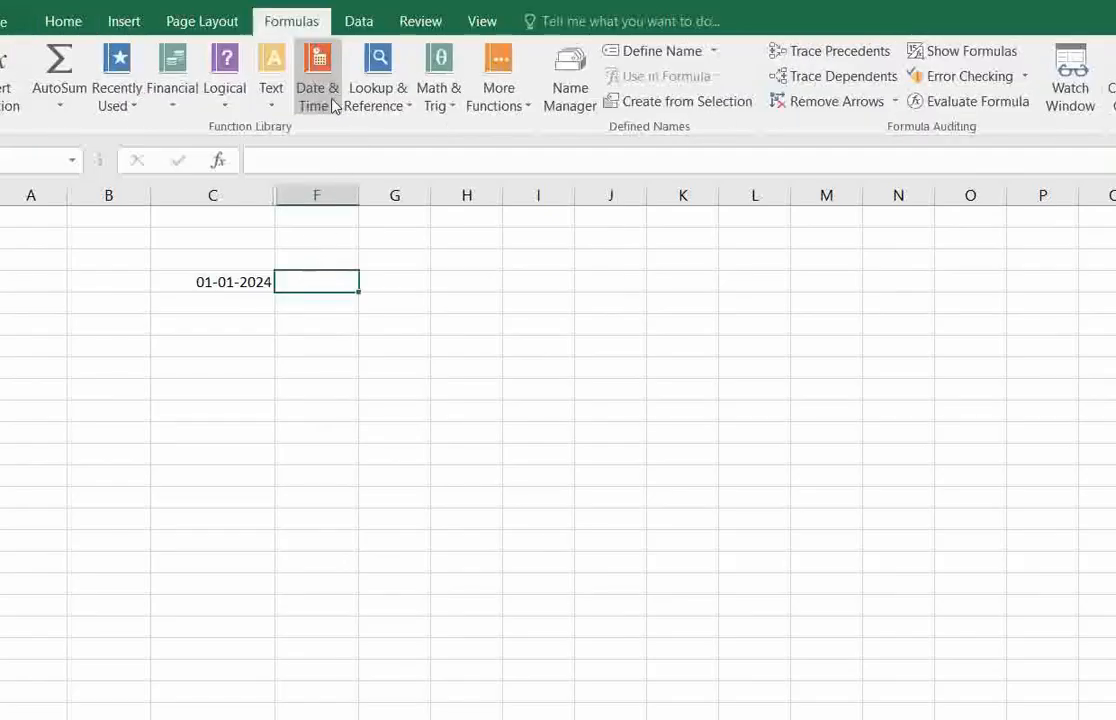
left_click(300, 92)
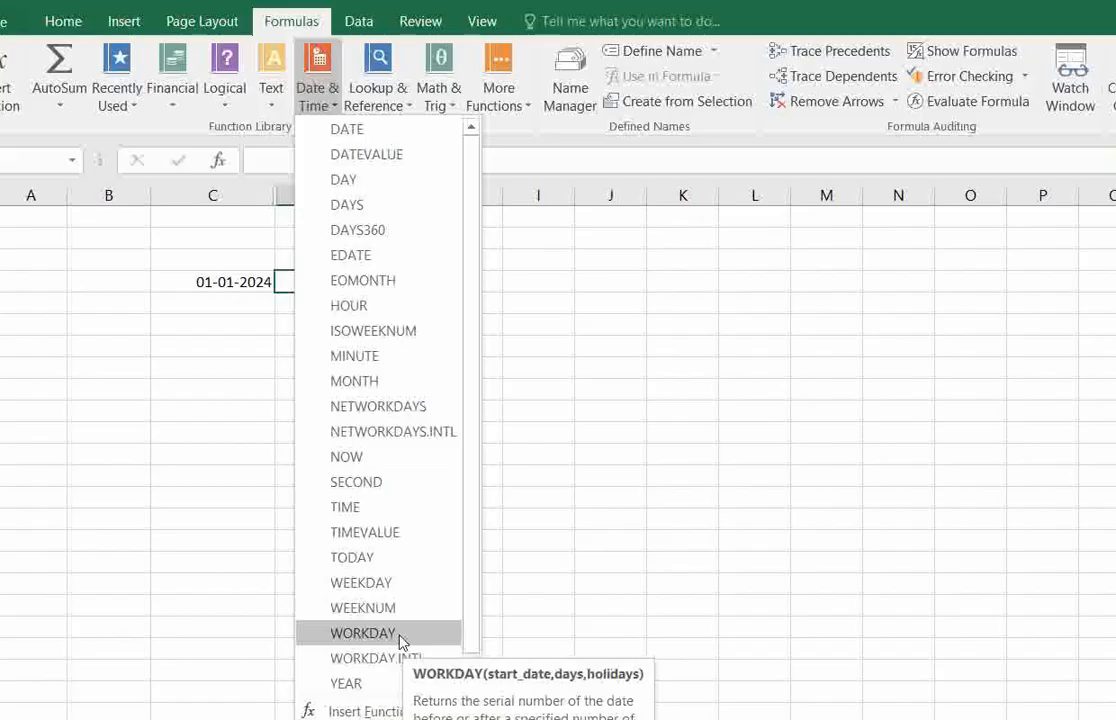
left_click(247, 356)
left_click(322, 322)
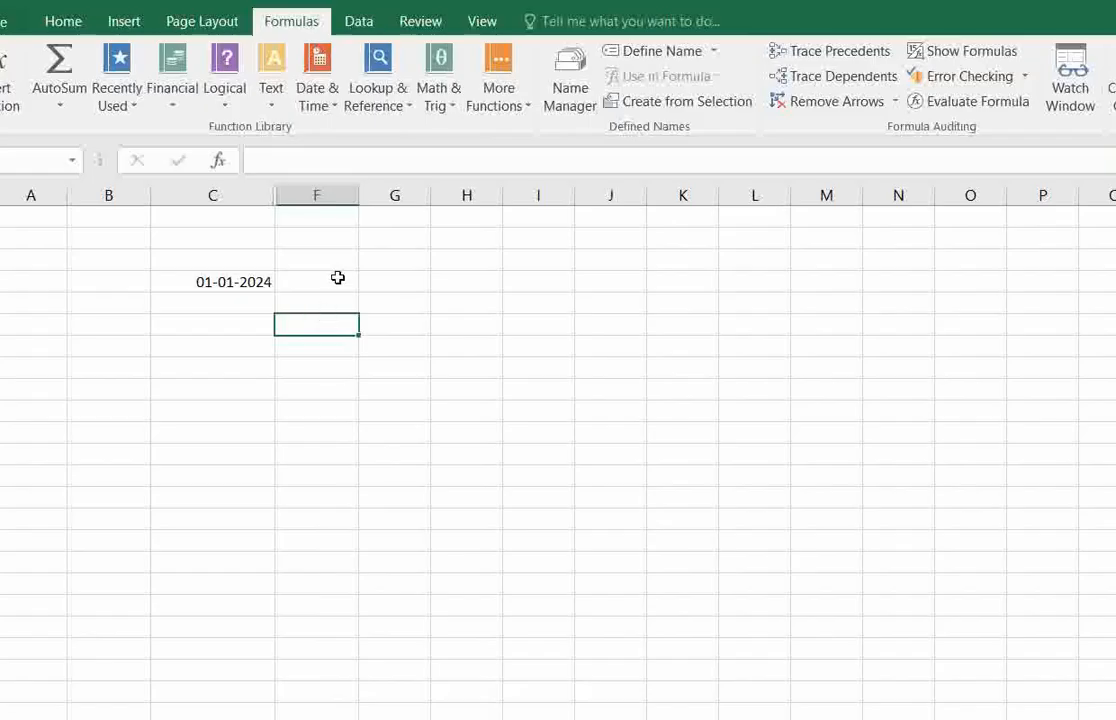
left_click(338, 278)
left_click(229, 280)
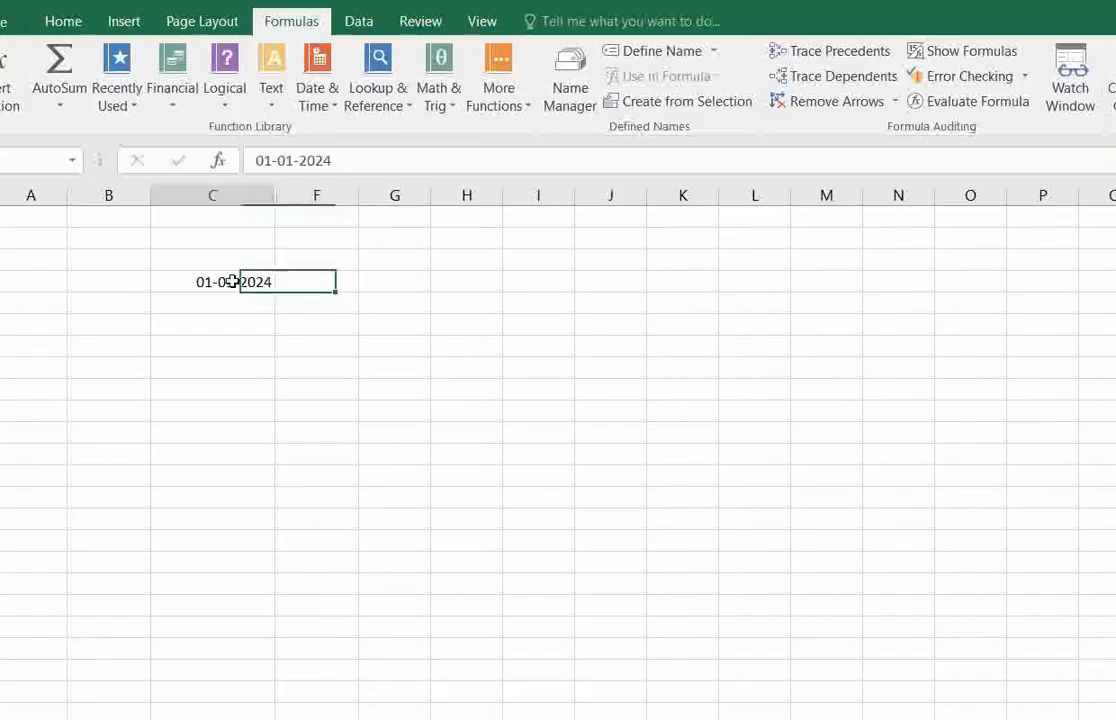
left_click(329, 285)
left_click(254, 278)
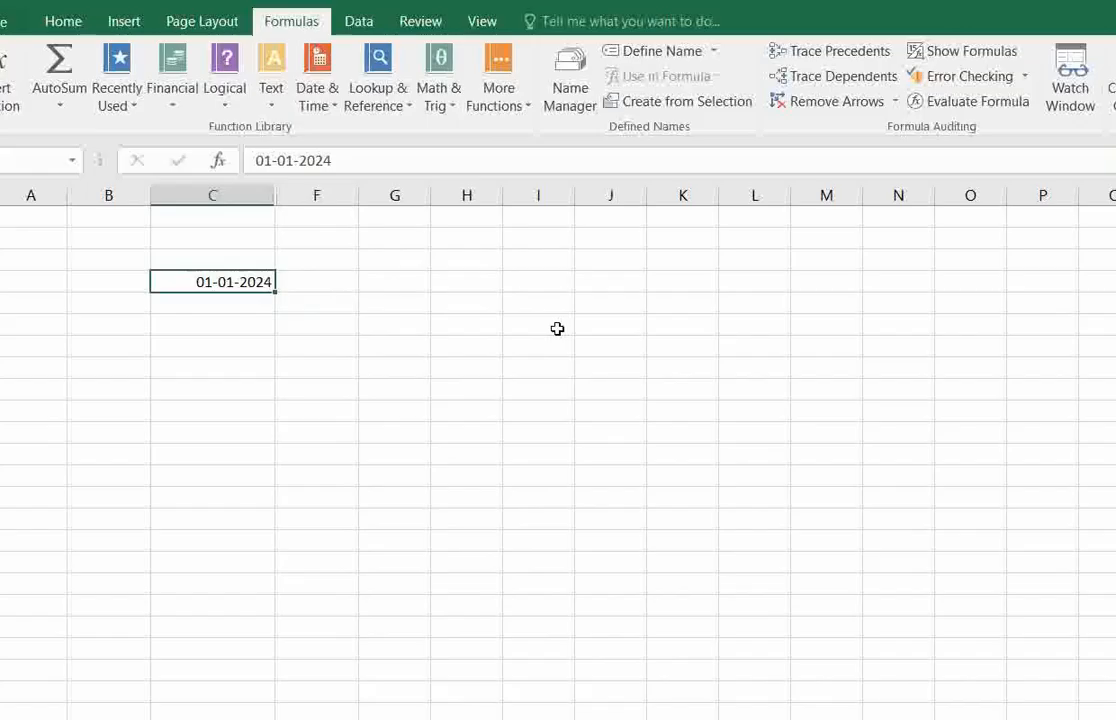
Insert the WORKDAY function in cell F4 with C4 as the start date and 12 days.
left_click(316, 280)
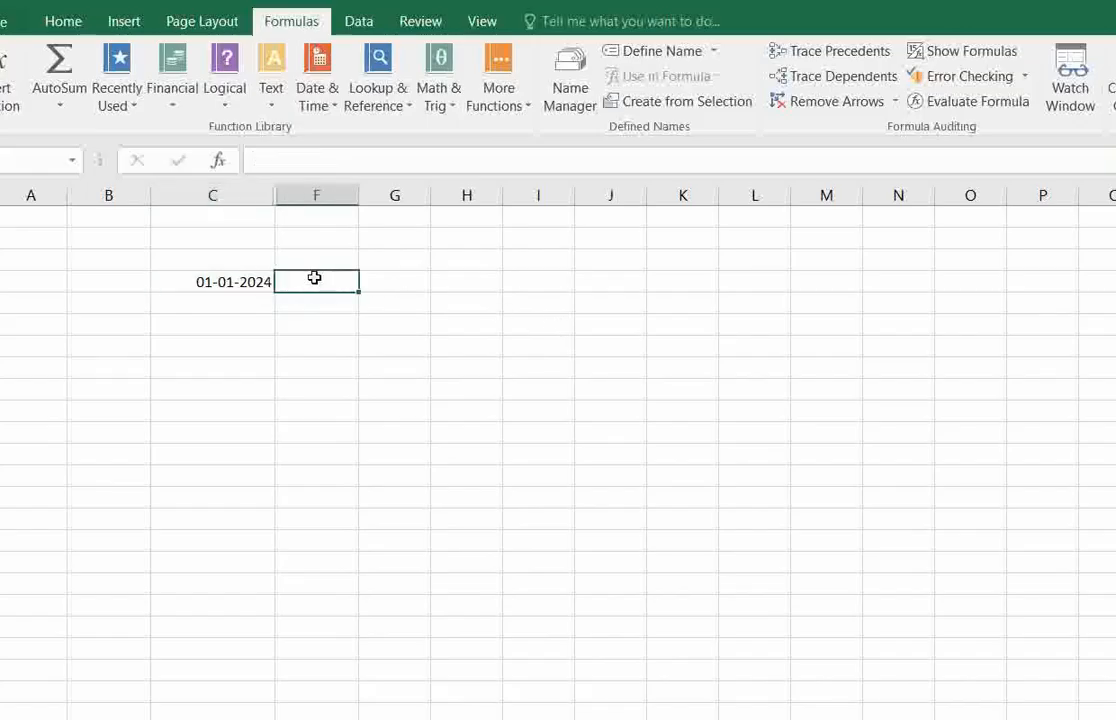
left_click(322, 96)
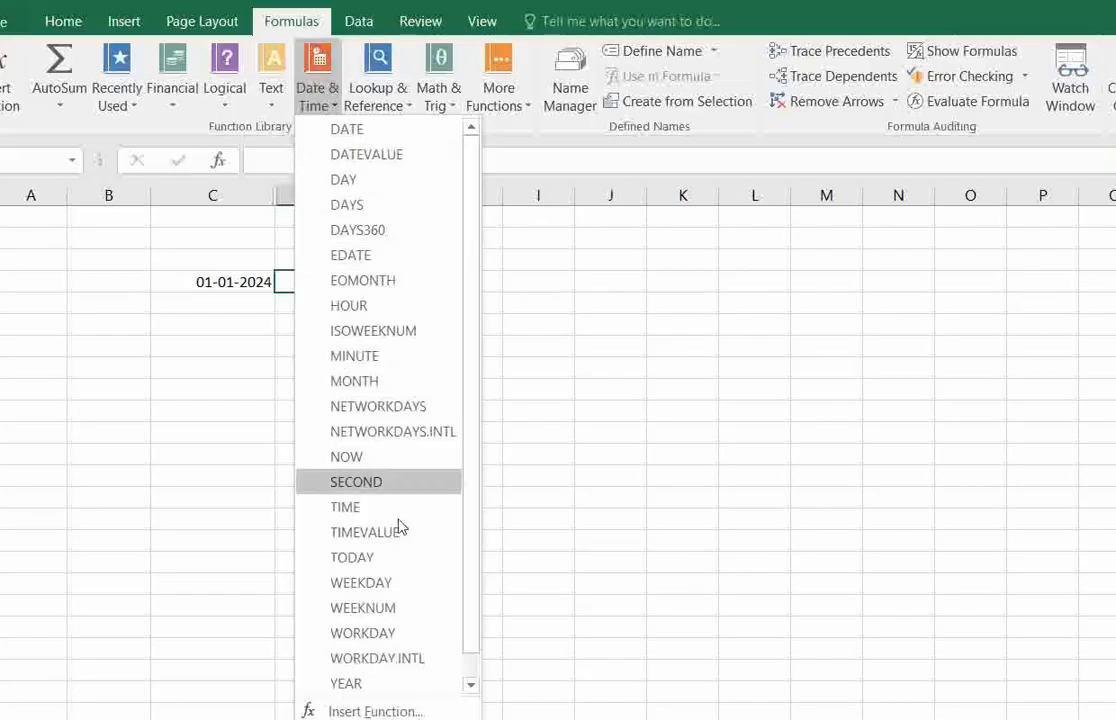
left_click(405, 634)
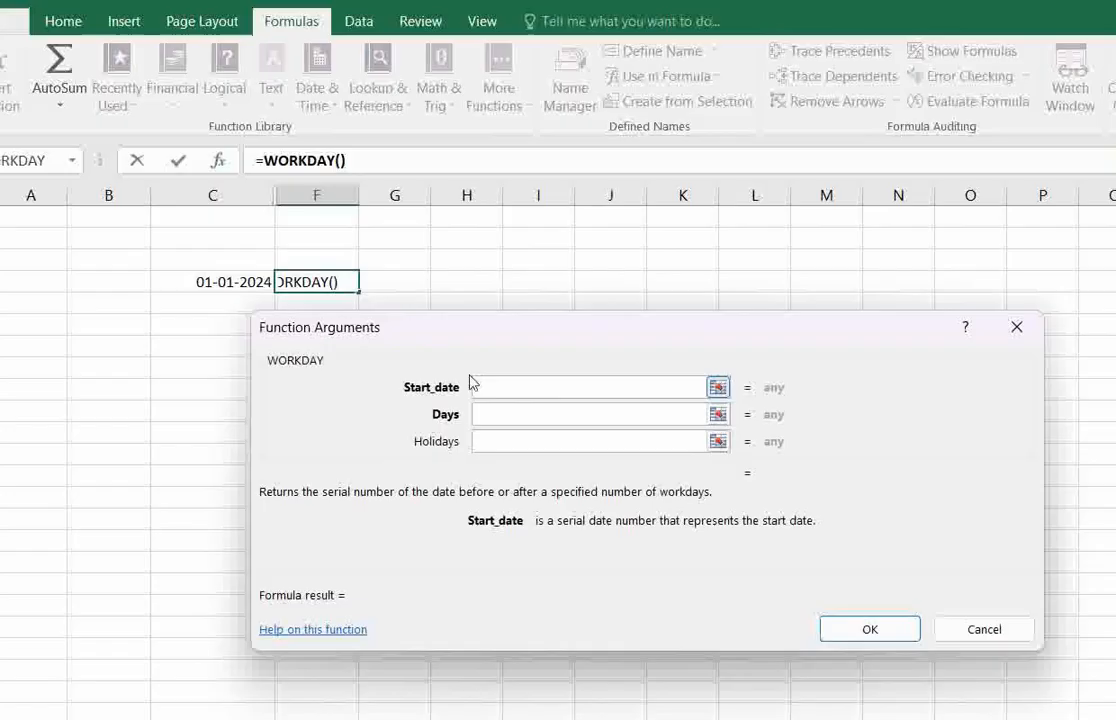
left_click(222, 282)
left_click(541, 409)
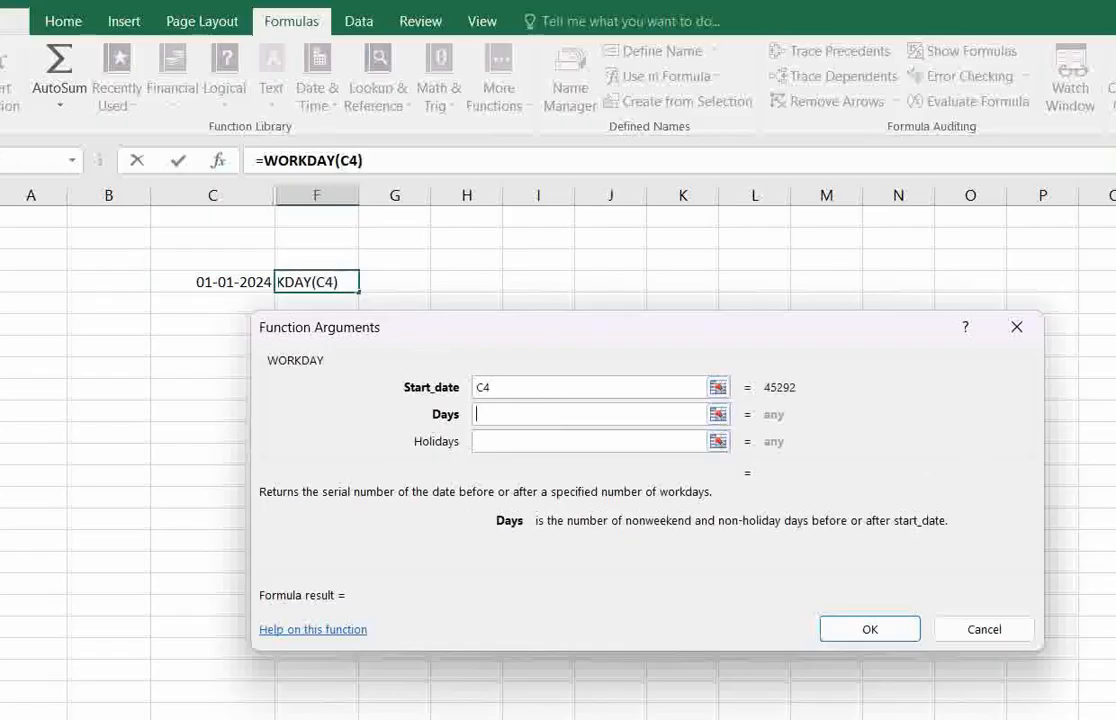
type("12")
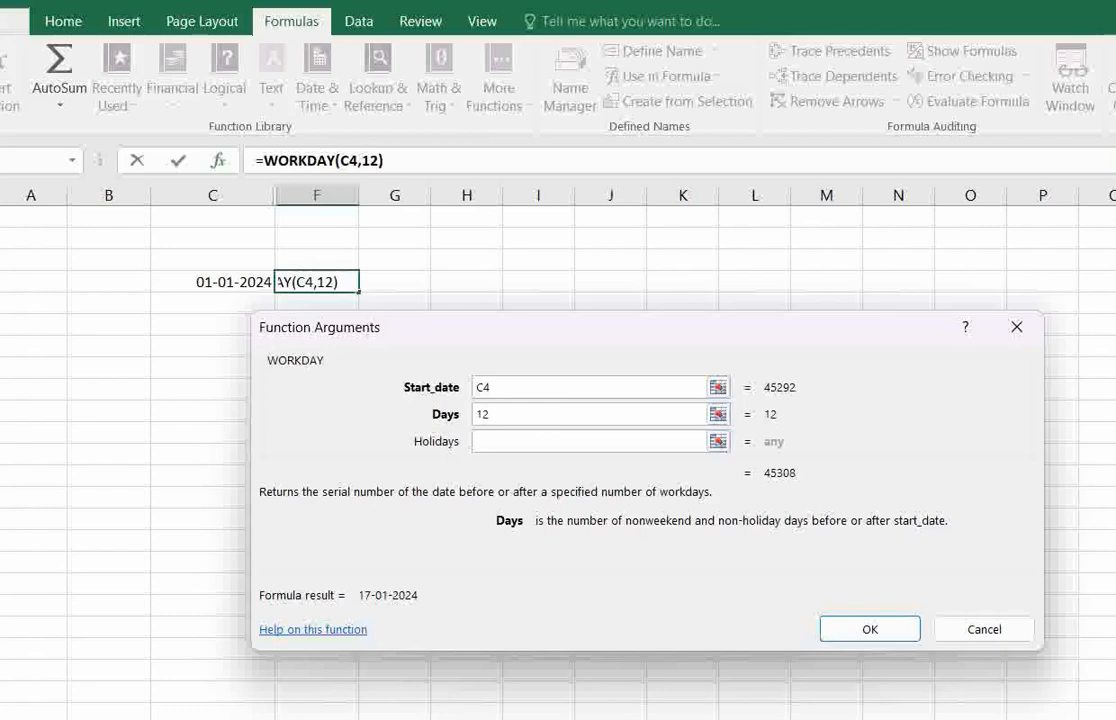
left_click(869, 629)
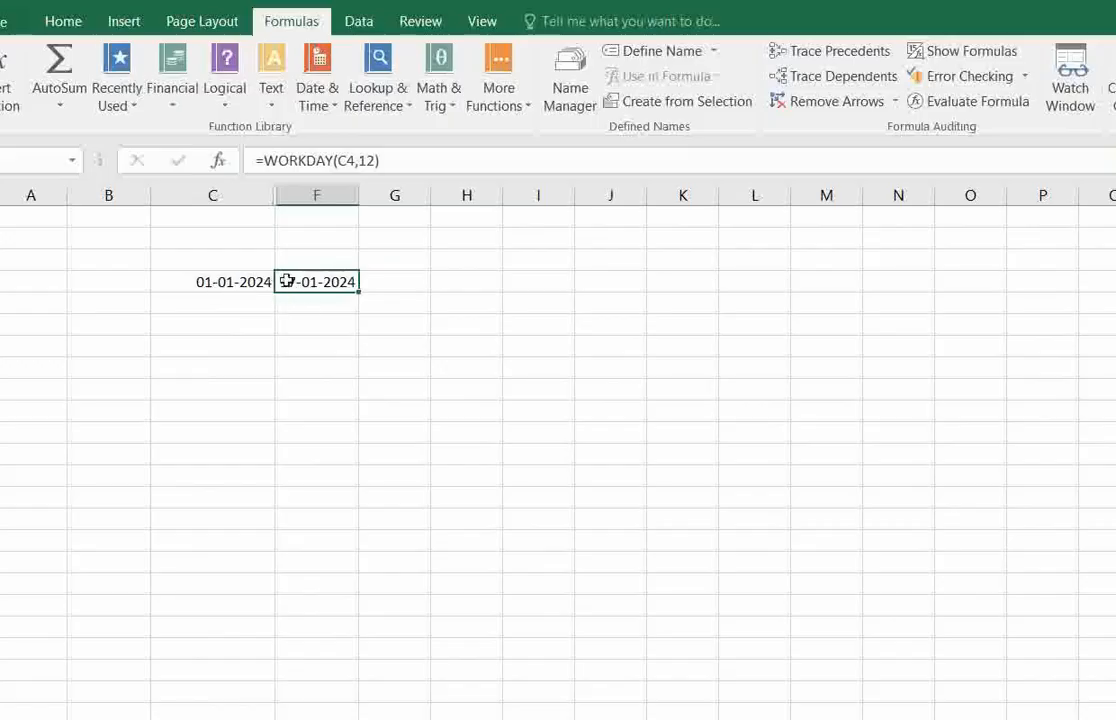
Compare the start date in C4 with the WORKDAY result in F4.
left_click(232, 281)
left_click(303, 281)
left_click(237, 282)
left_click(328, 282)
left_click(238, 284)
left_click(306, 284)
left_click(237, 283)
left_click(305, 282)
left_click(282, 718)
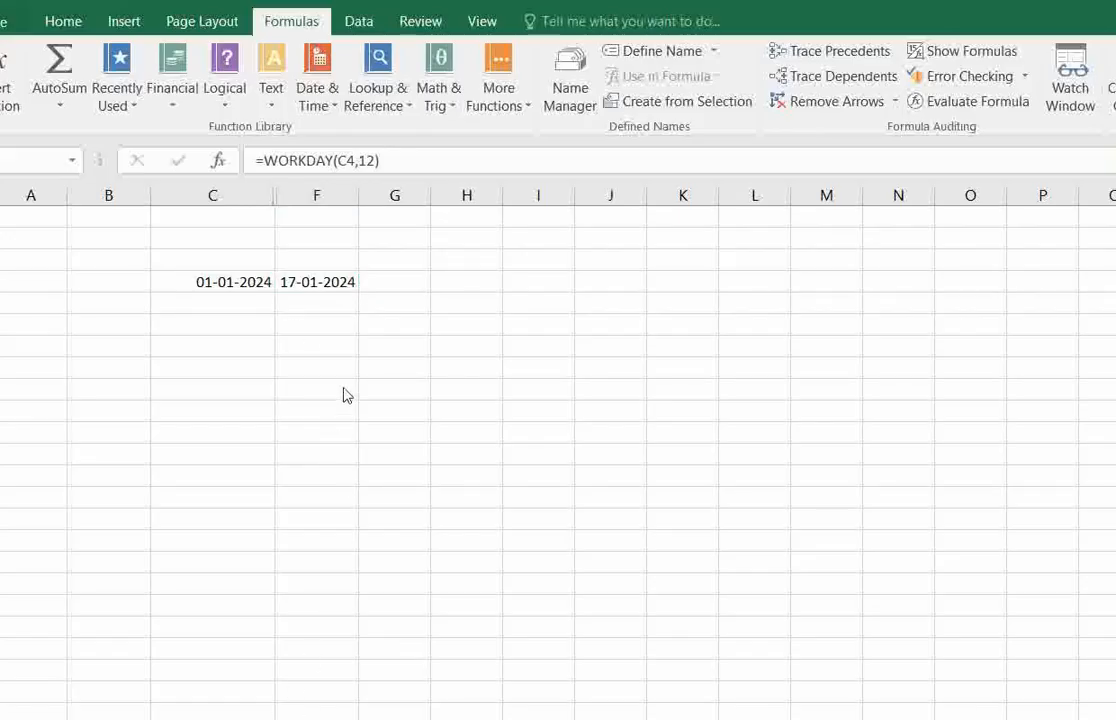
left_click(316, 290)
left_click(321, 309)
left_click(316, 285)
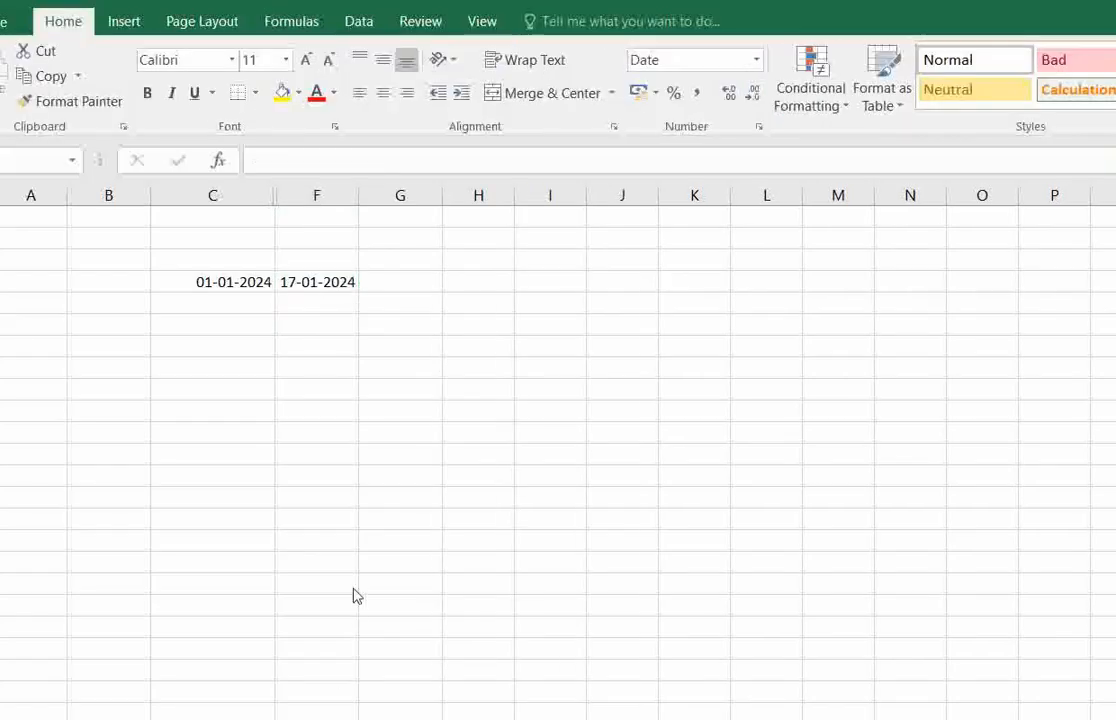
Look up the description of WORKDAY.INTL among the Date & Time functions, starting from cell G4.
left_click(353, 589)
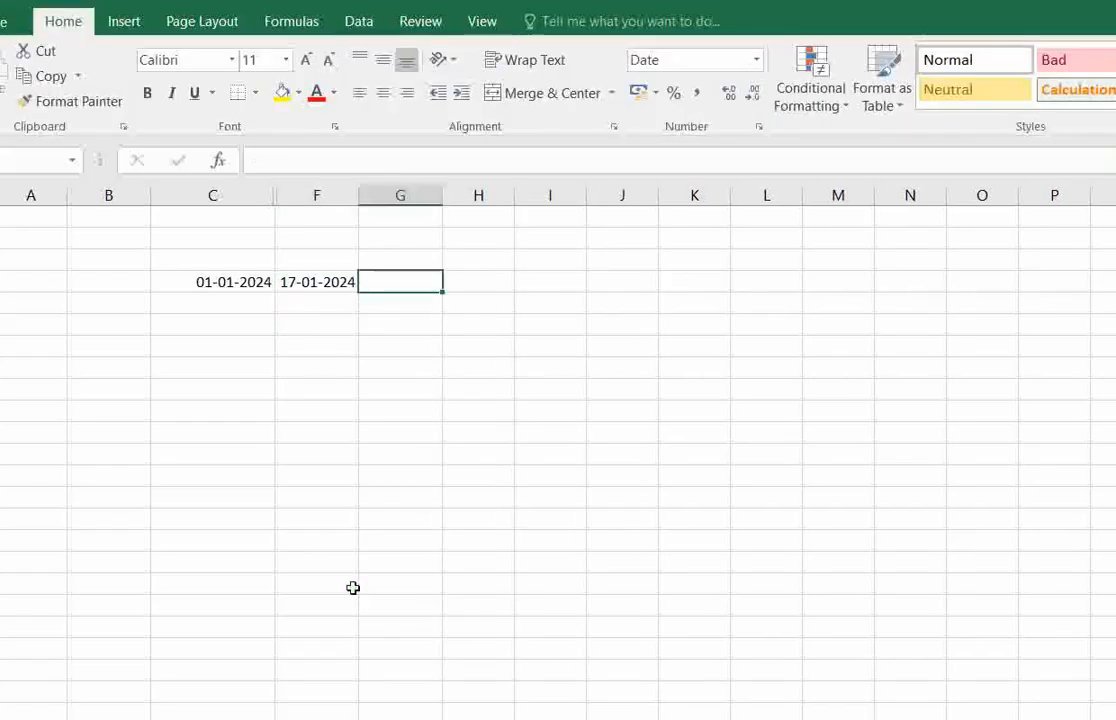
left_click(299, 26)
left_click(318, 100)
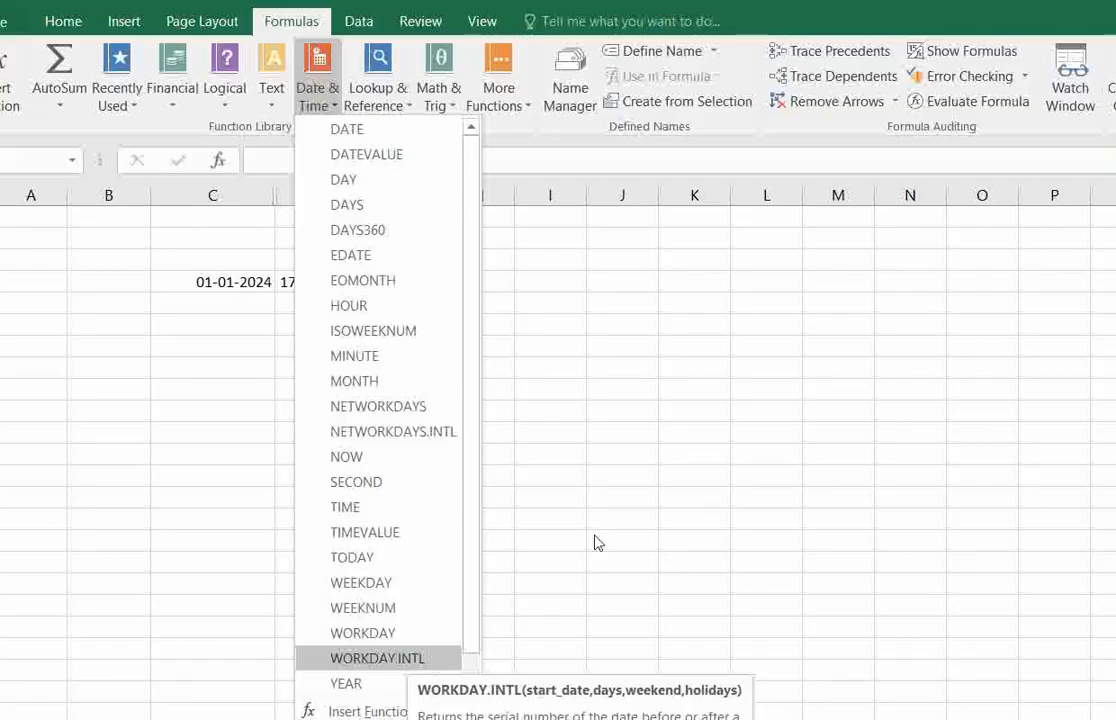
key("Escape")
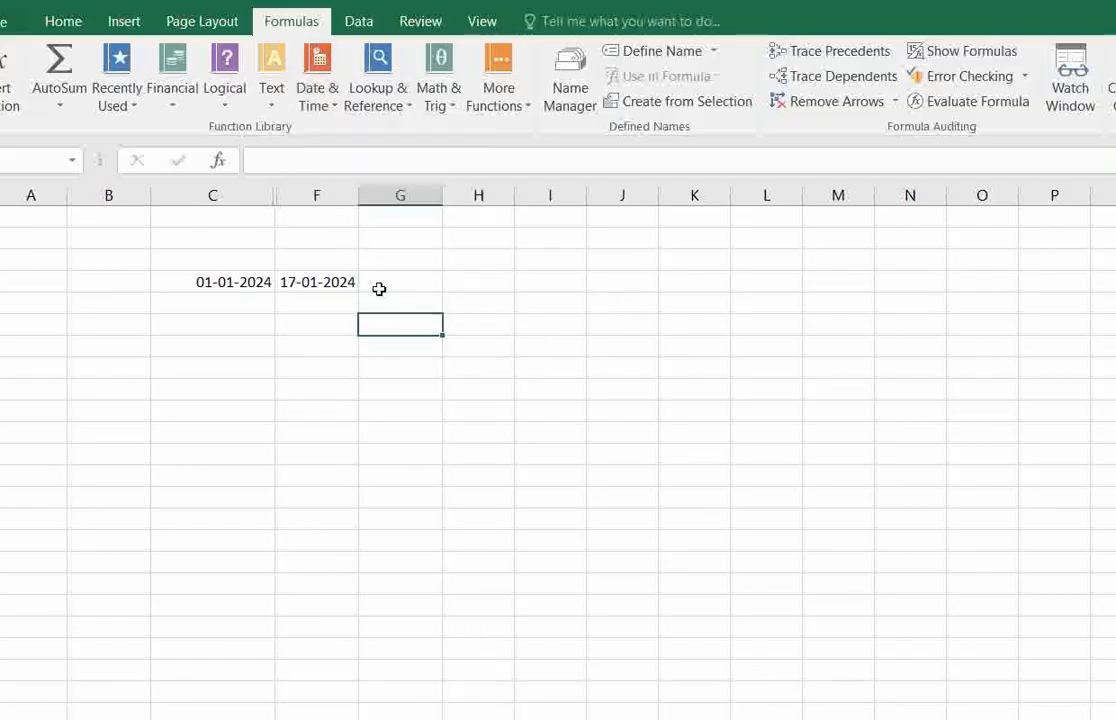
left_click(379, 287)
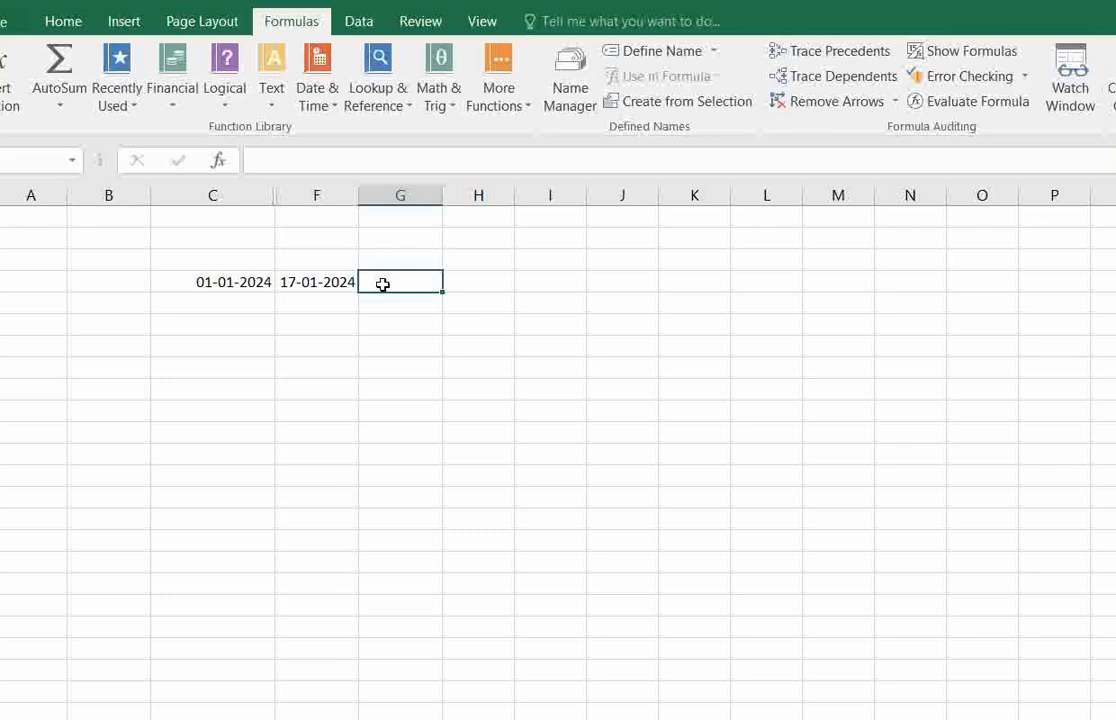
left_click(396, 299)
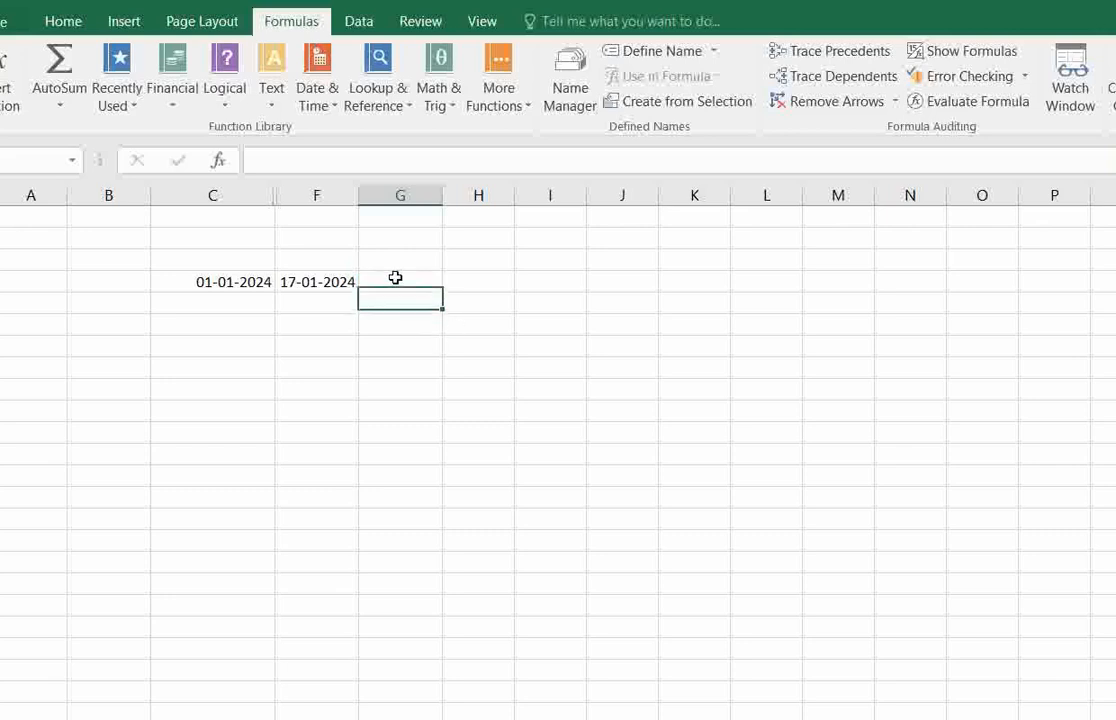
left_click(395, 278)
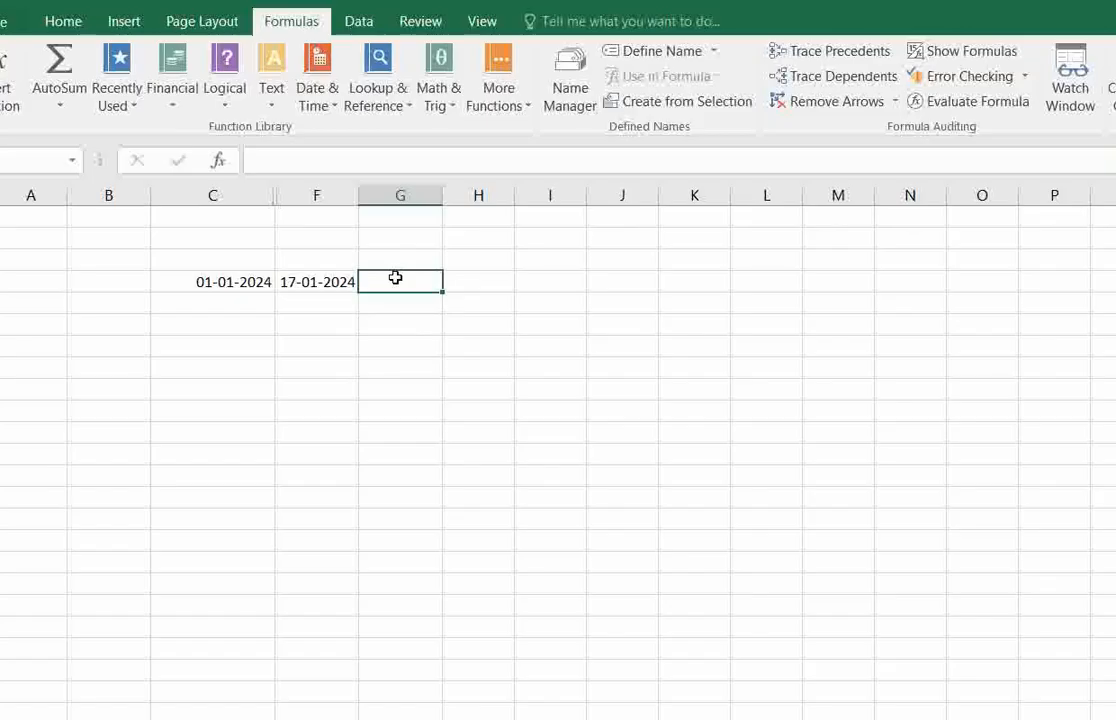
left_click(408, 305)
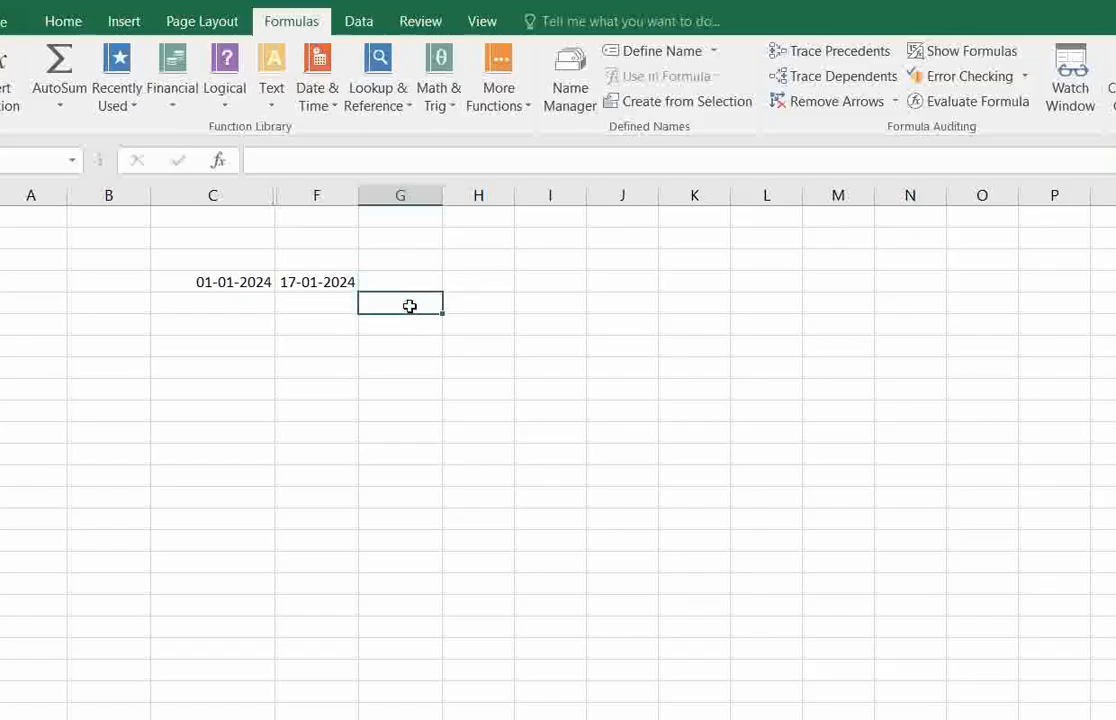
left_click(410, 283)
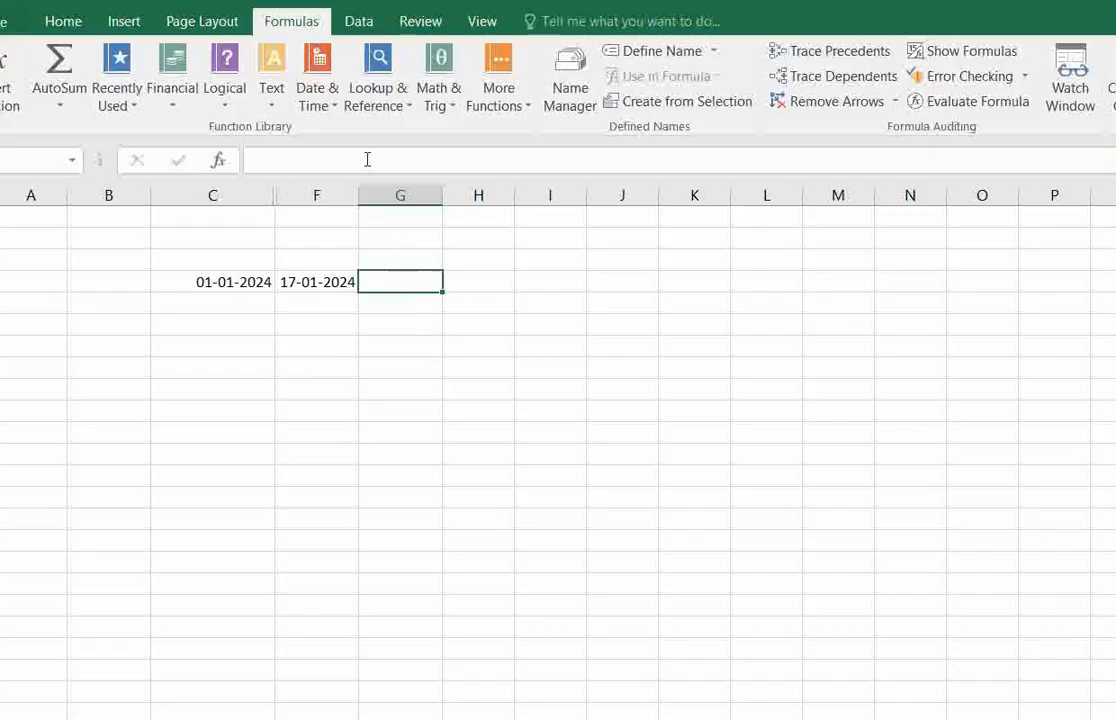
Check the WORKDAY formula in cell F4.
left_click(326, 281)
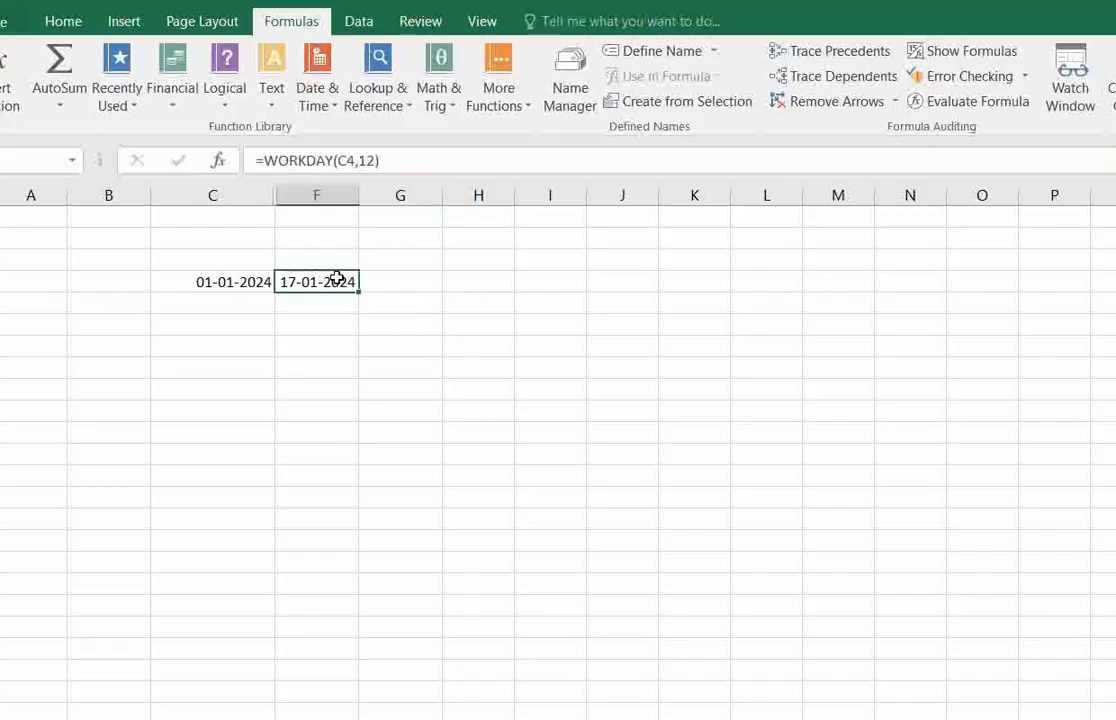
left_click(343, 259)
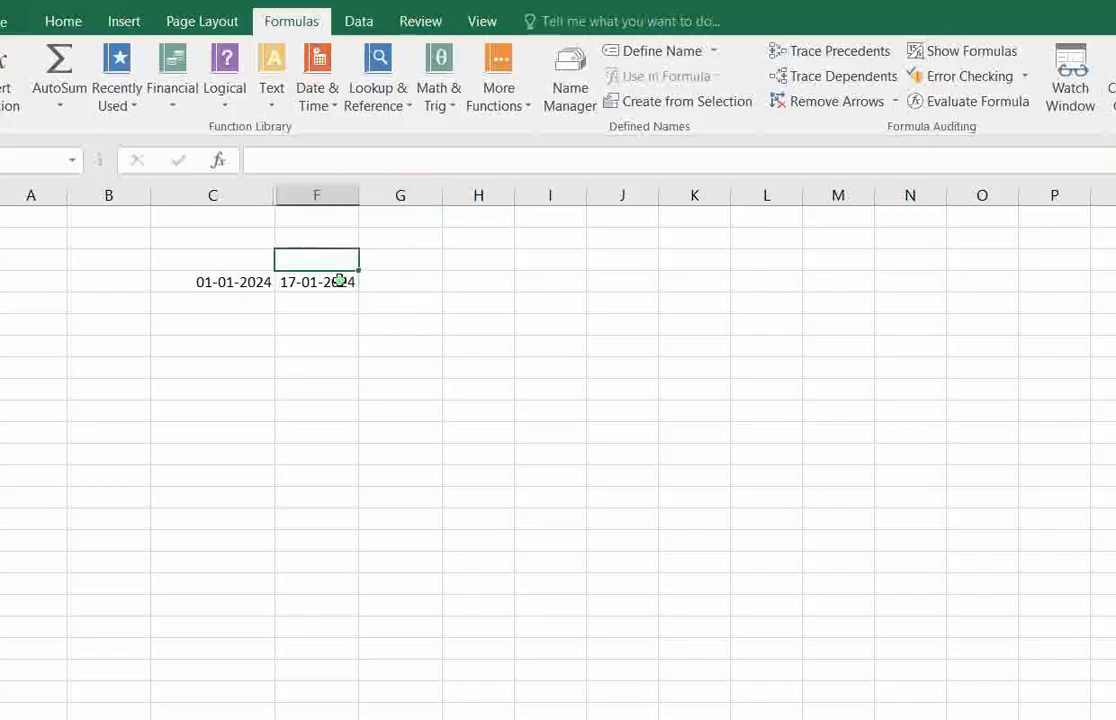
left_click(341, 281)
left_click(336, 257)
left_click(336, 281)
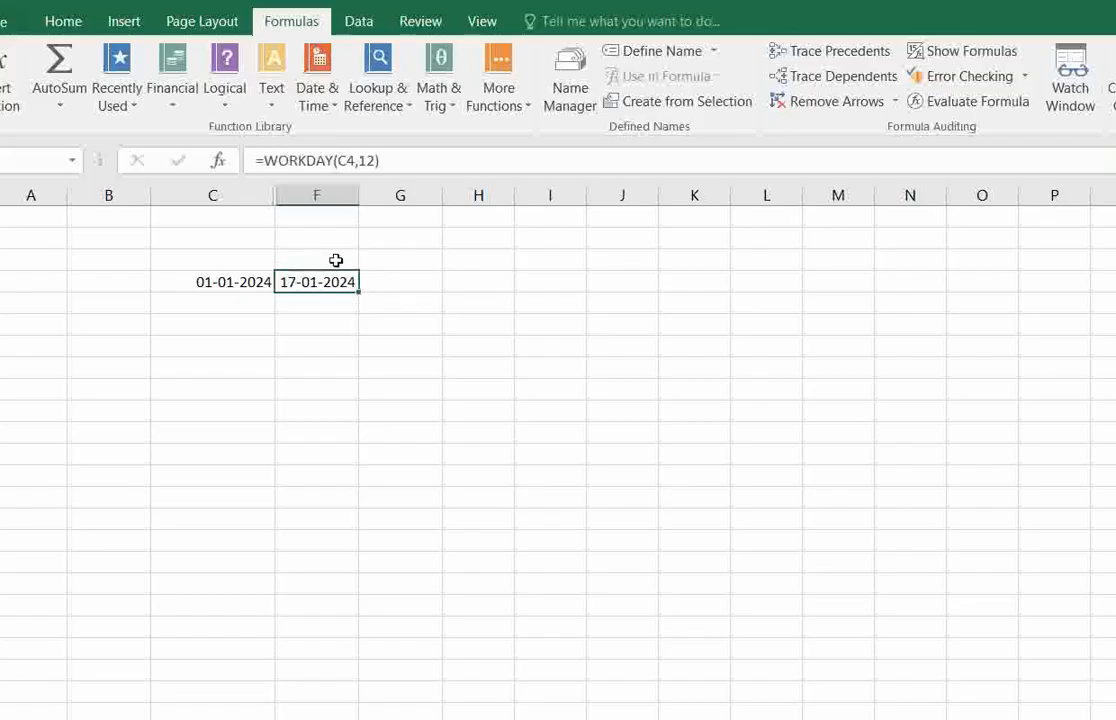
left_click(337, 259)
left_click(340, 281)
Insert the WORKDAY.INTL function in cell G4 with C4 as the start date, 12 days and weekend code 11.
left_click(391, 282)
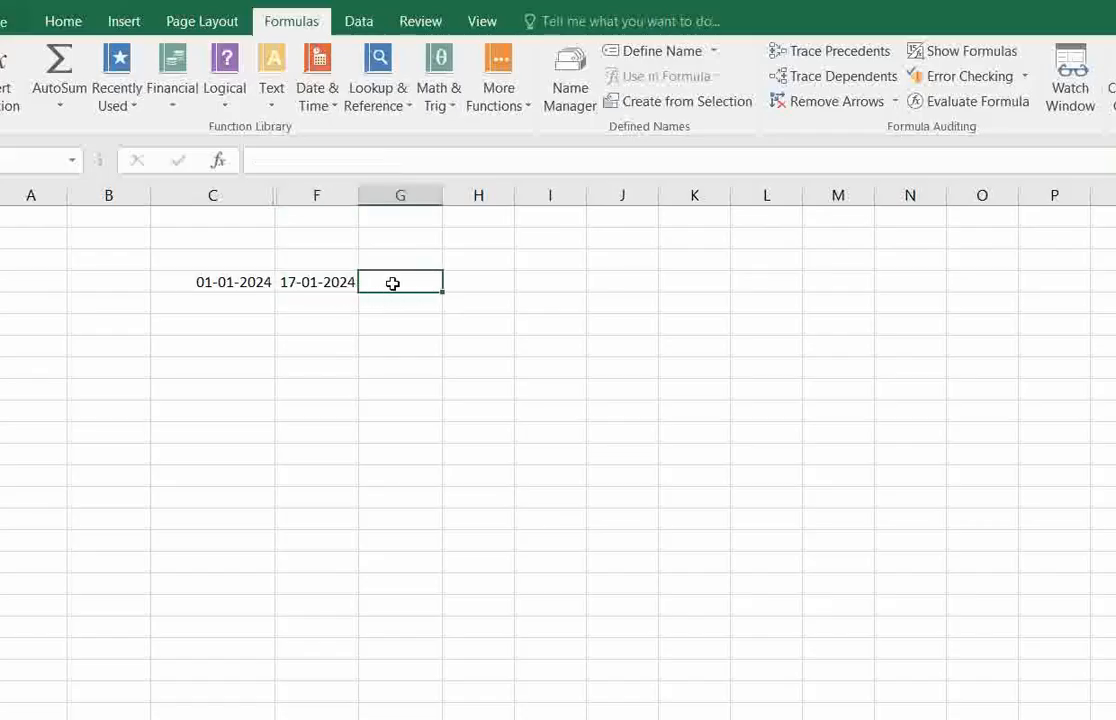
left_click(322, 100)
left_click(397, 663)
left_click(228, 282)
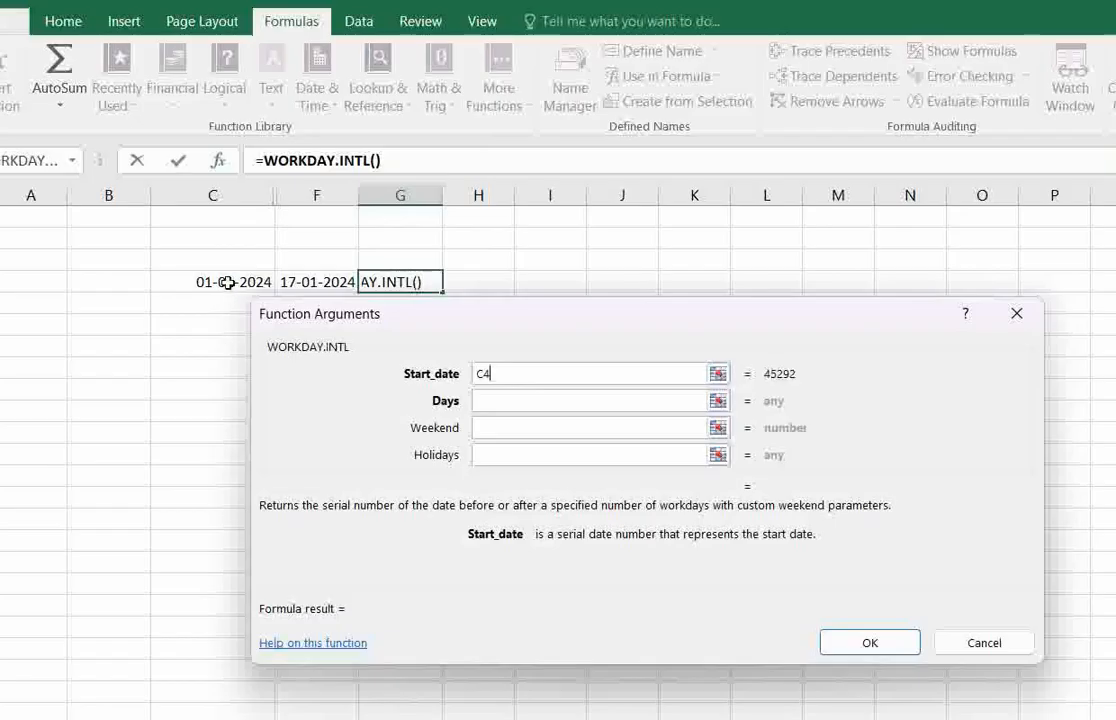
left_click(513, 405)
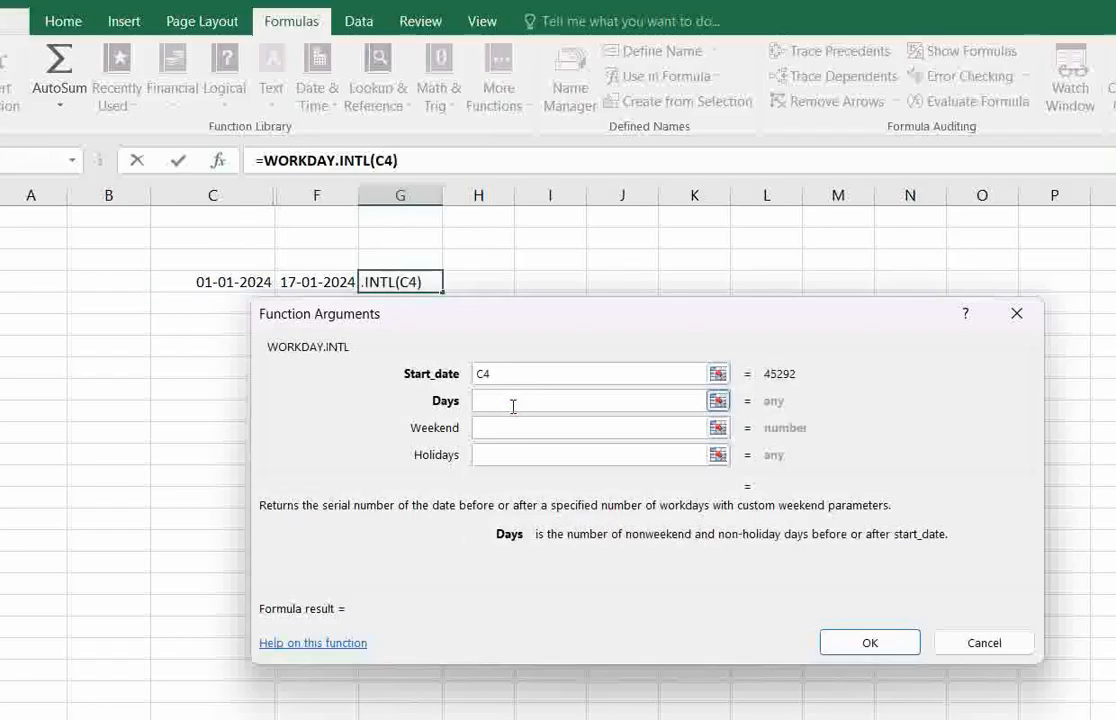
type("12")
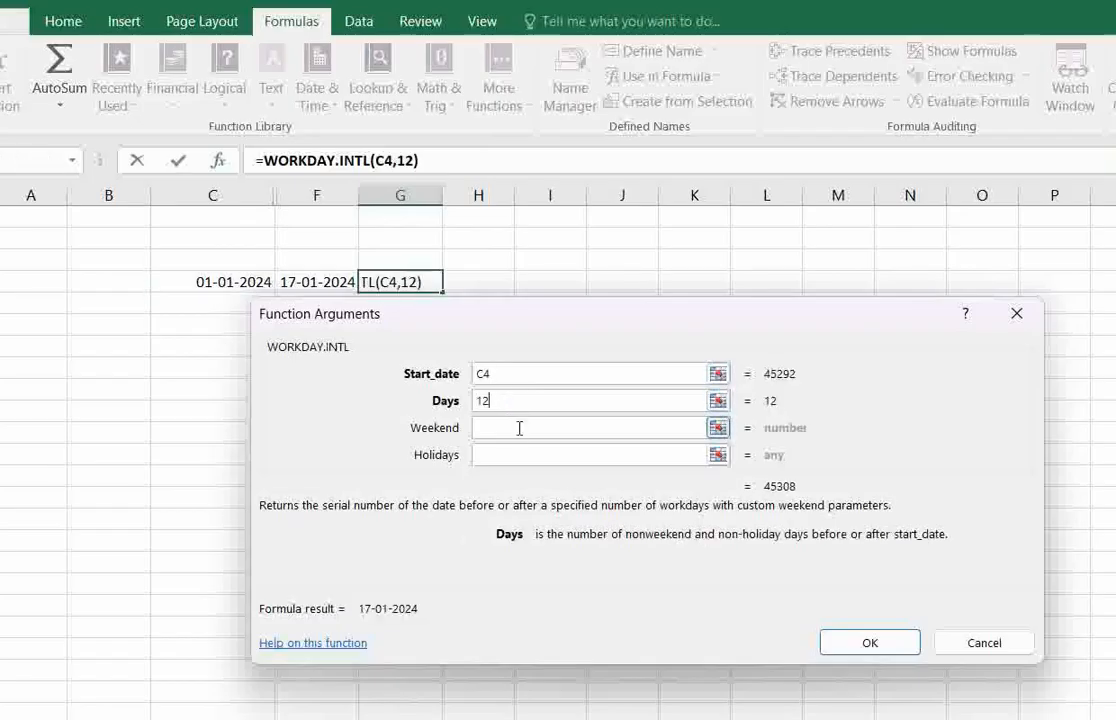
left_click(520, 429)
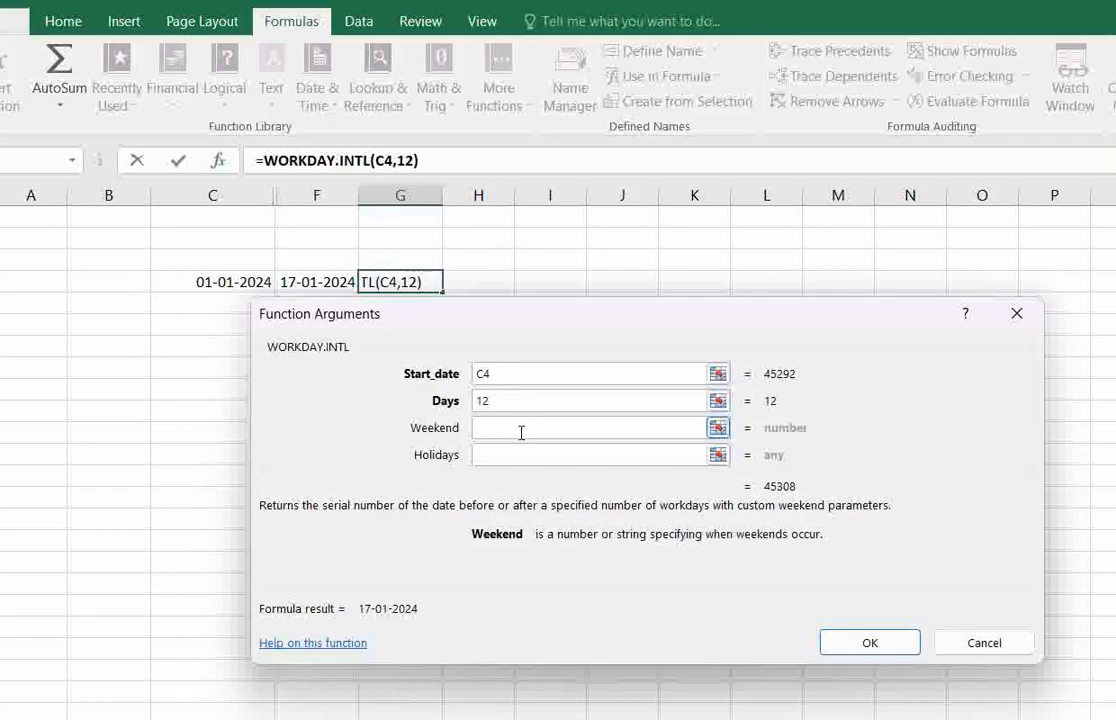
type("11")
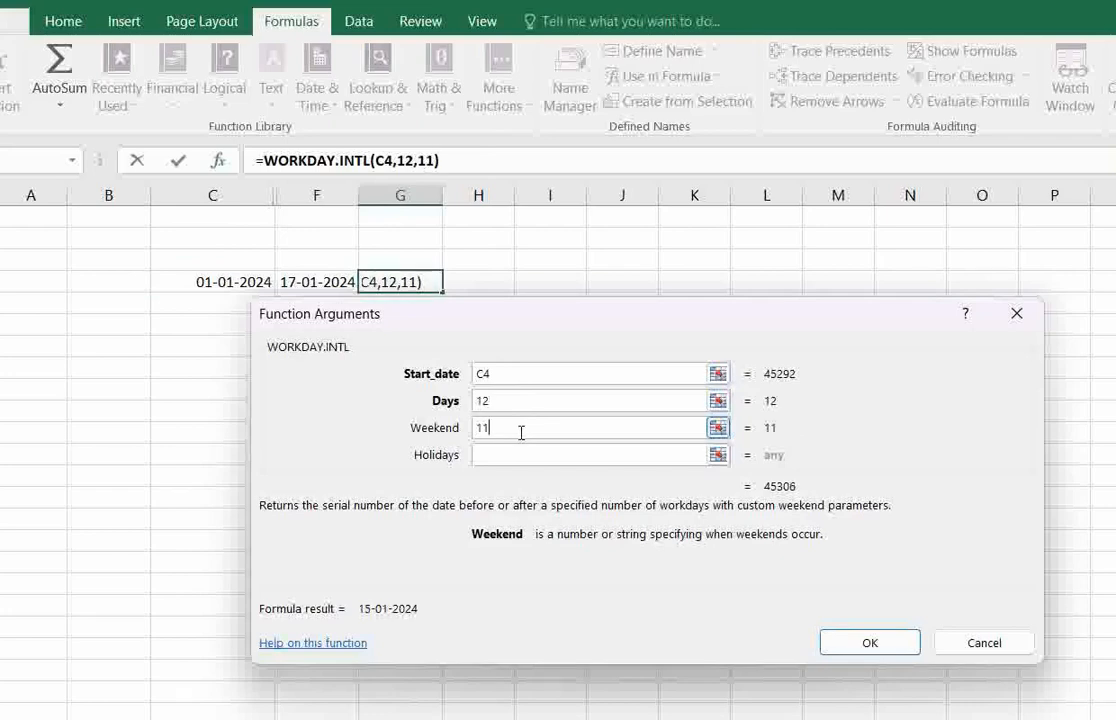
left_click(869, 645)
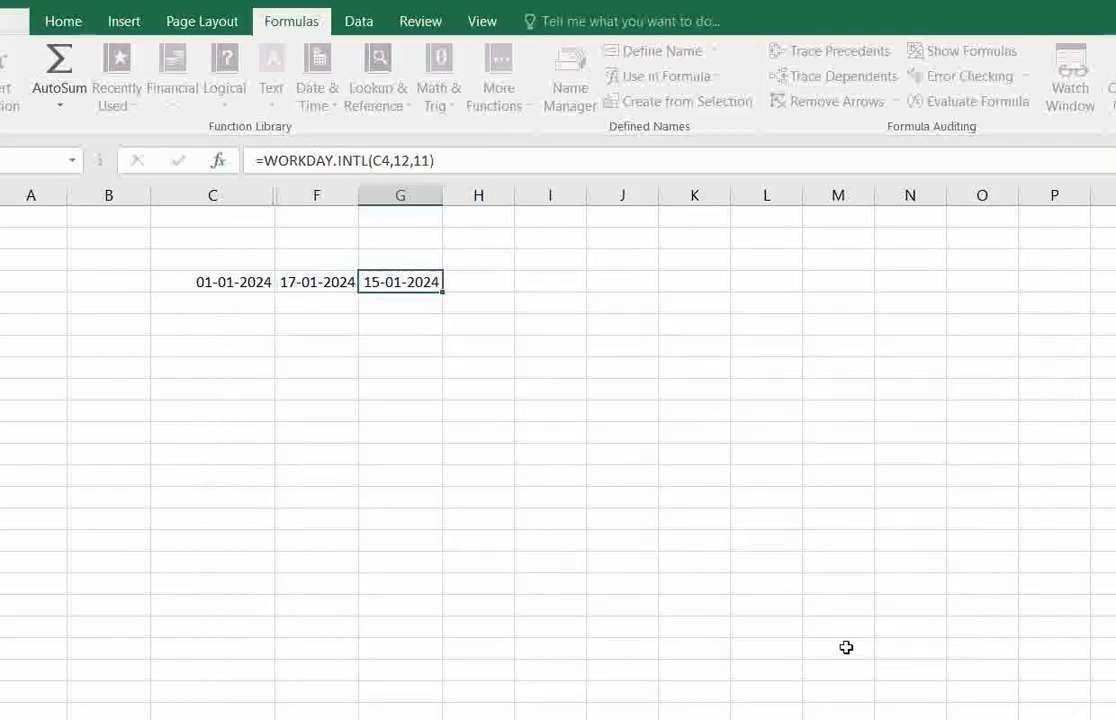
left_click(393, 304)
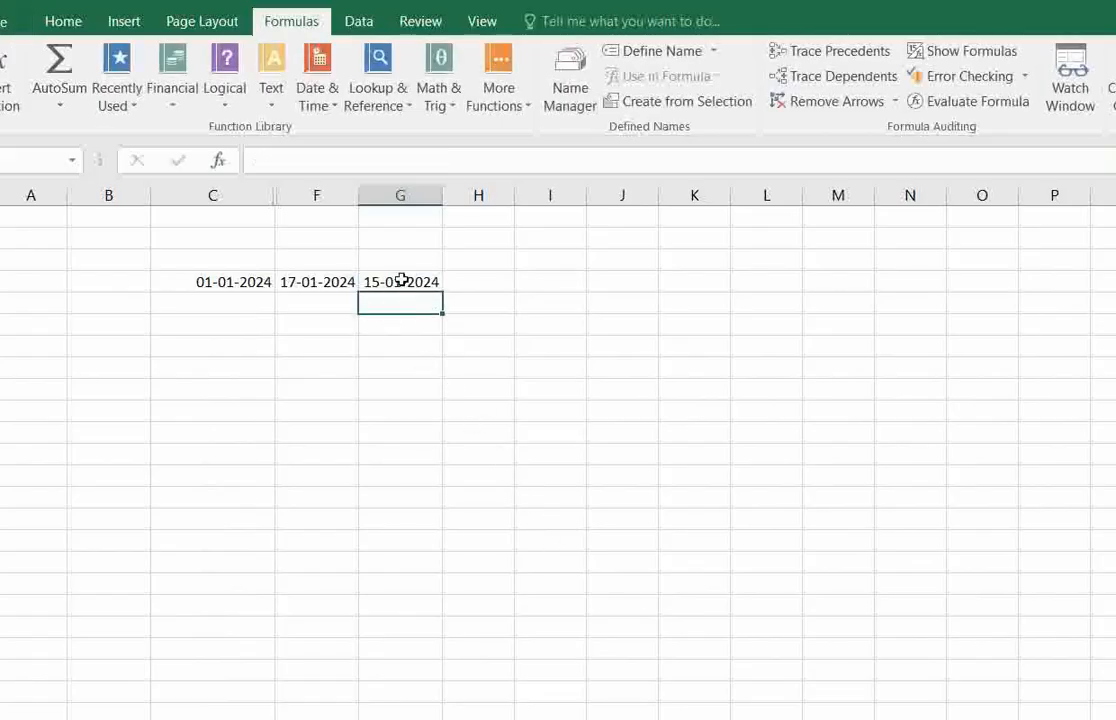
Review the weekend options in the WORKDAY.INTL formula in cell G4 and re-enter weekend code 11.
left_click(401, 280)
left_click(413, 301)
left_click(413, 282)
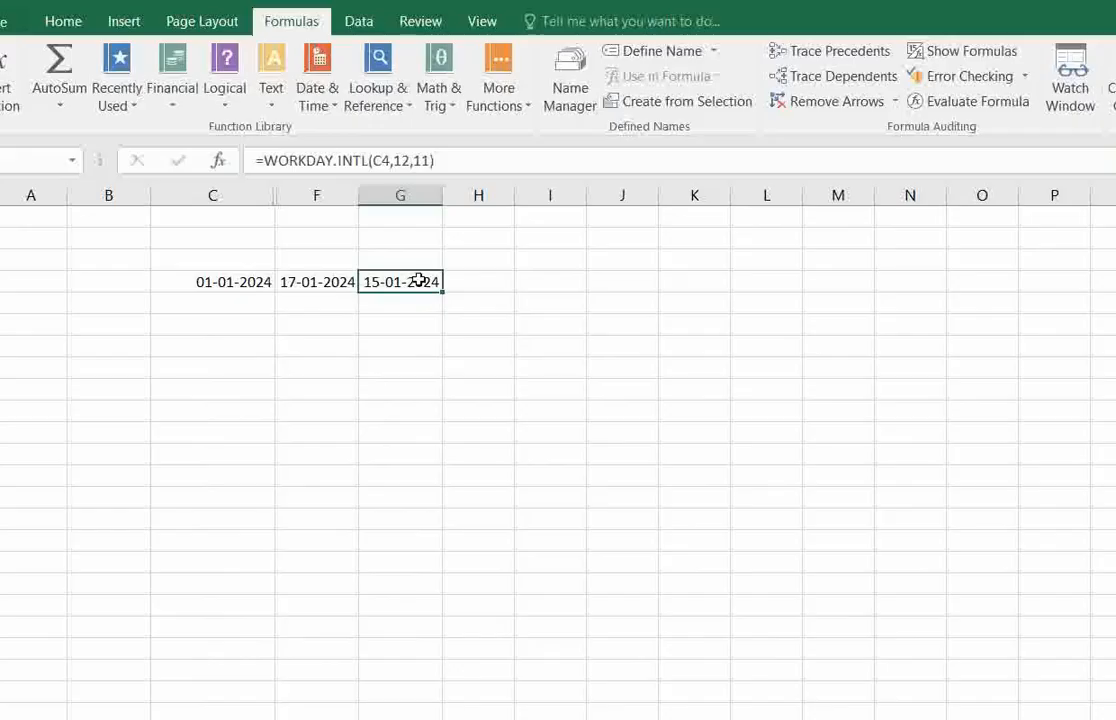
left_click(436, 160)
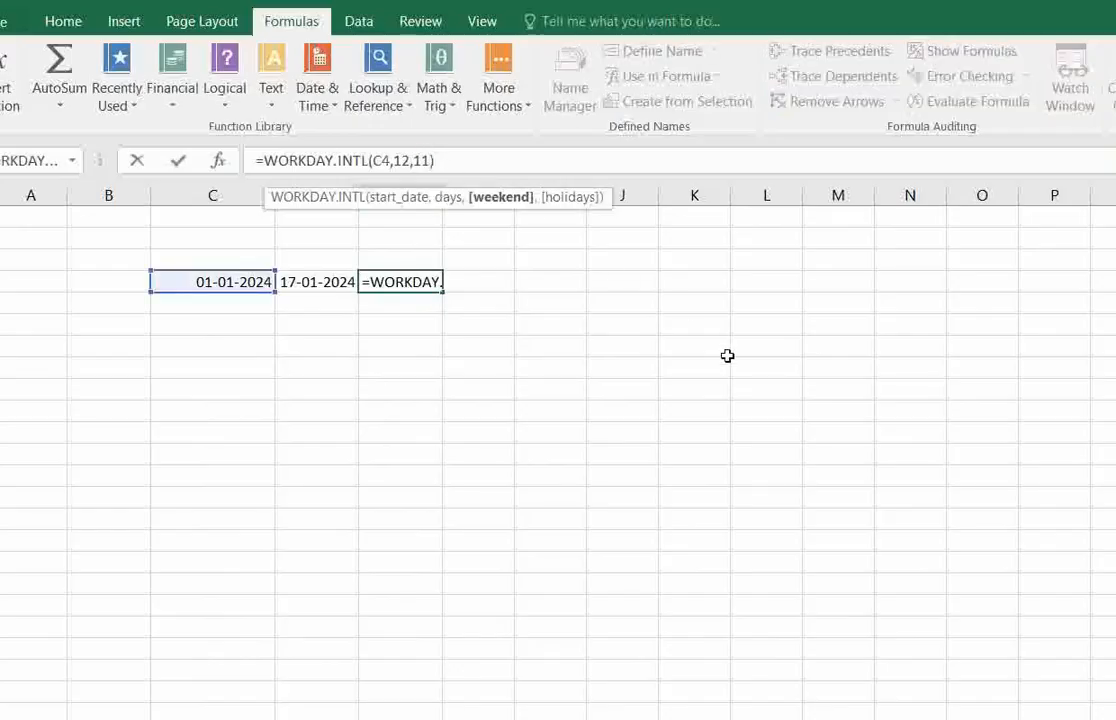
key("BackSpace")
key("BackSpace")
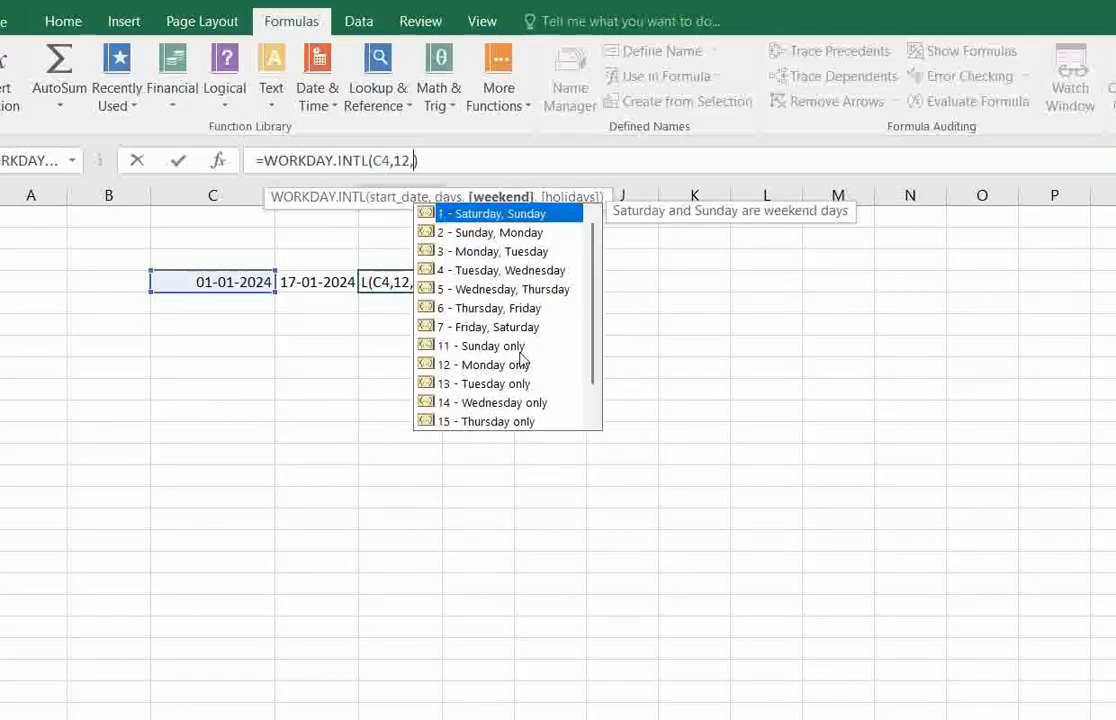
type("11")
key("Return")
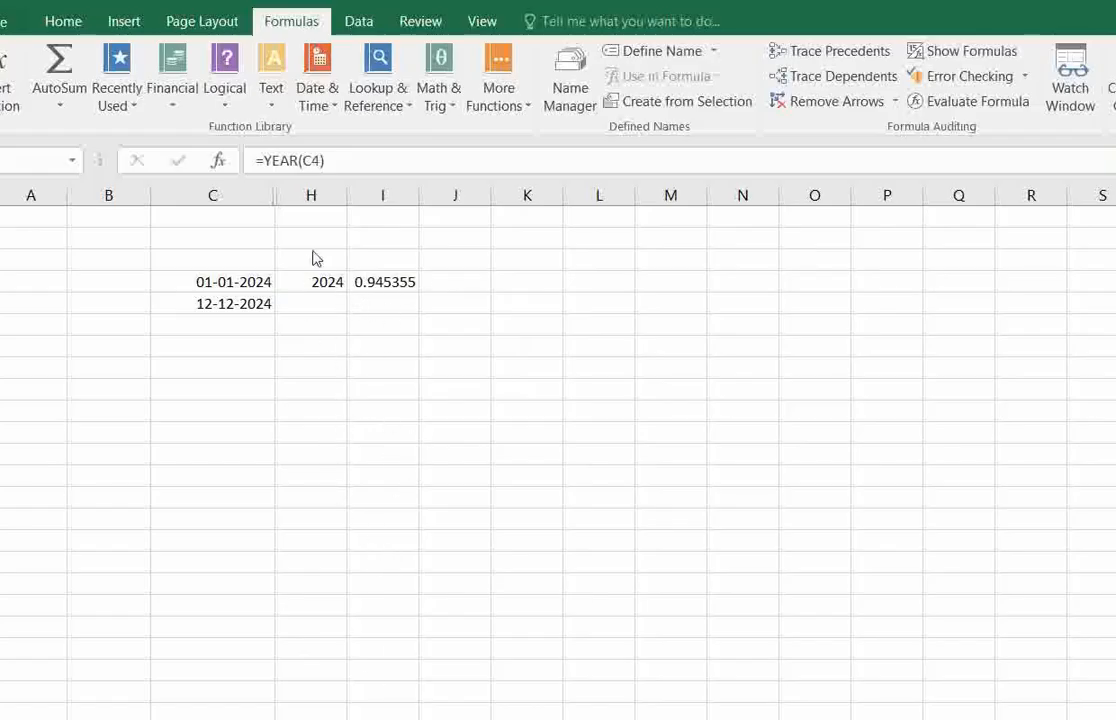
left_click(330, 286)
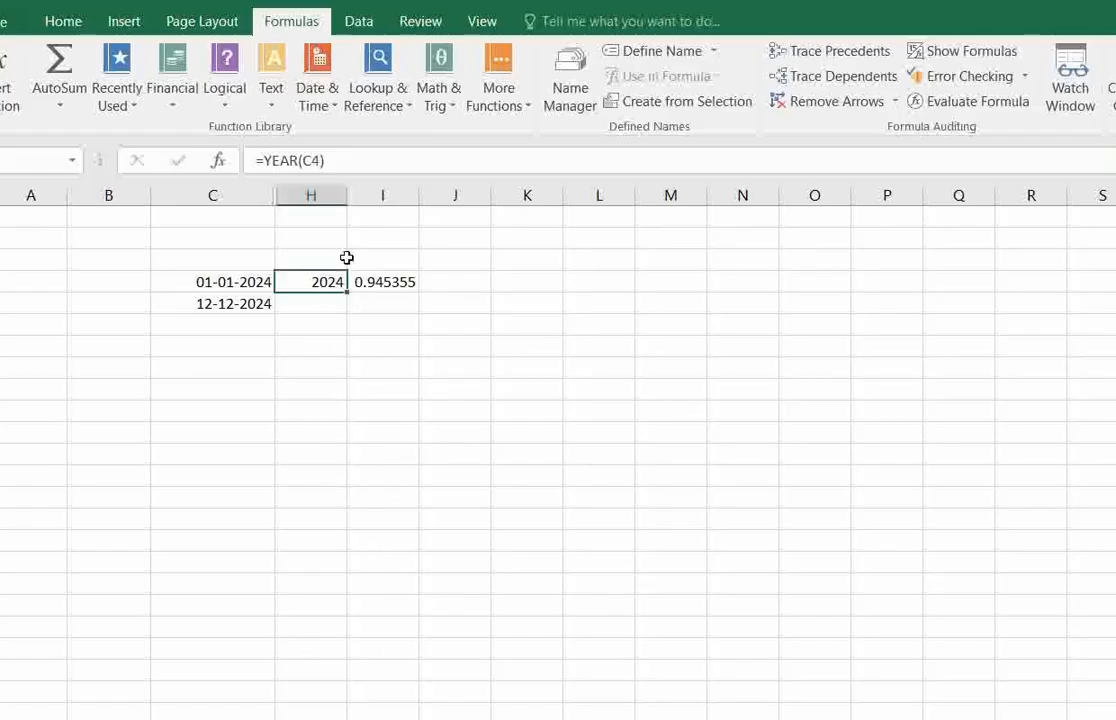
left_click(335, 104)
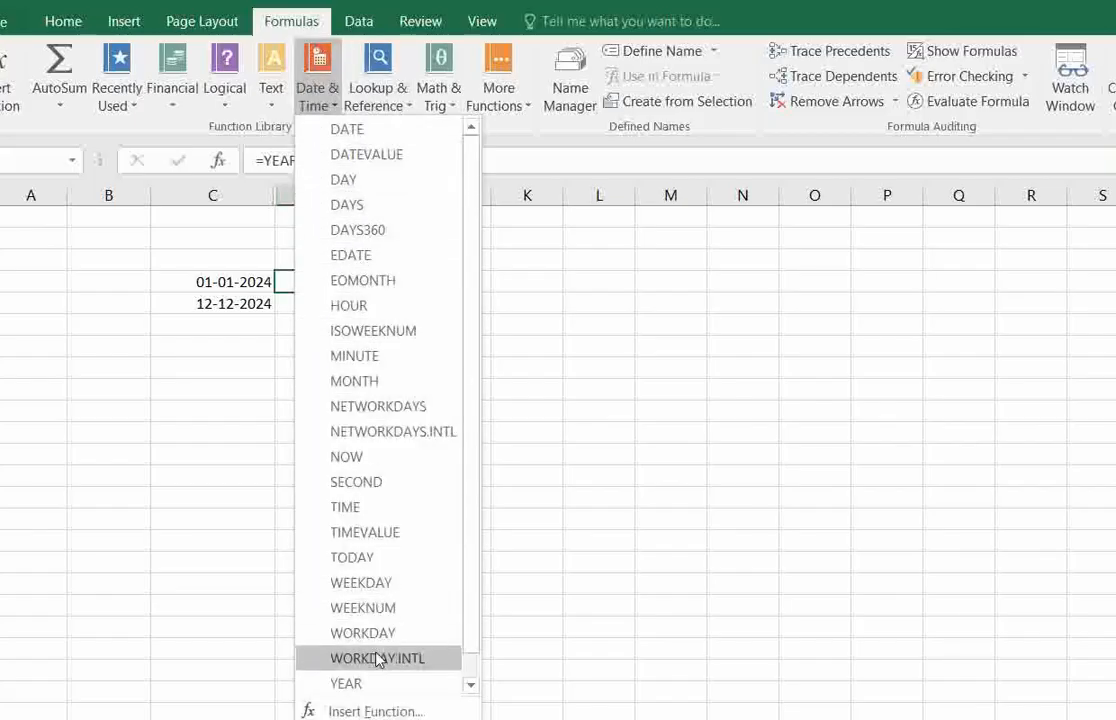
left_click(369, 684)
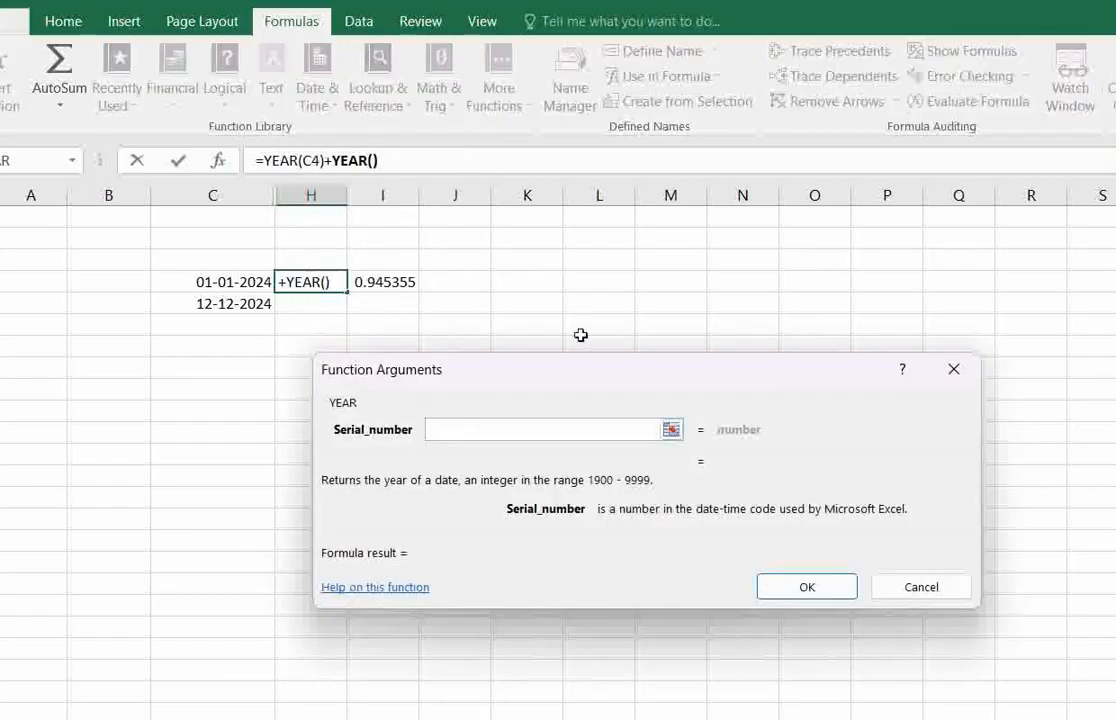
left_click(953, 369)
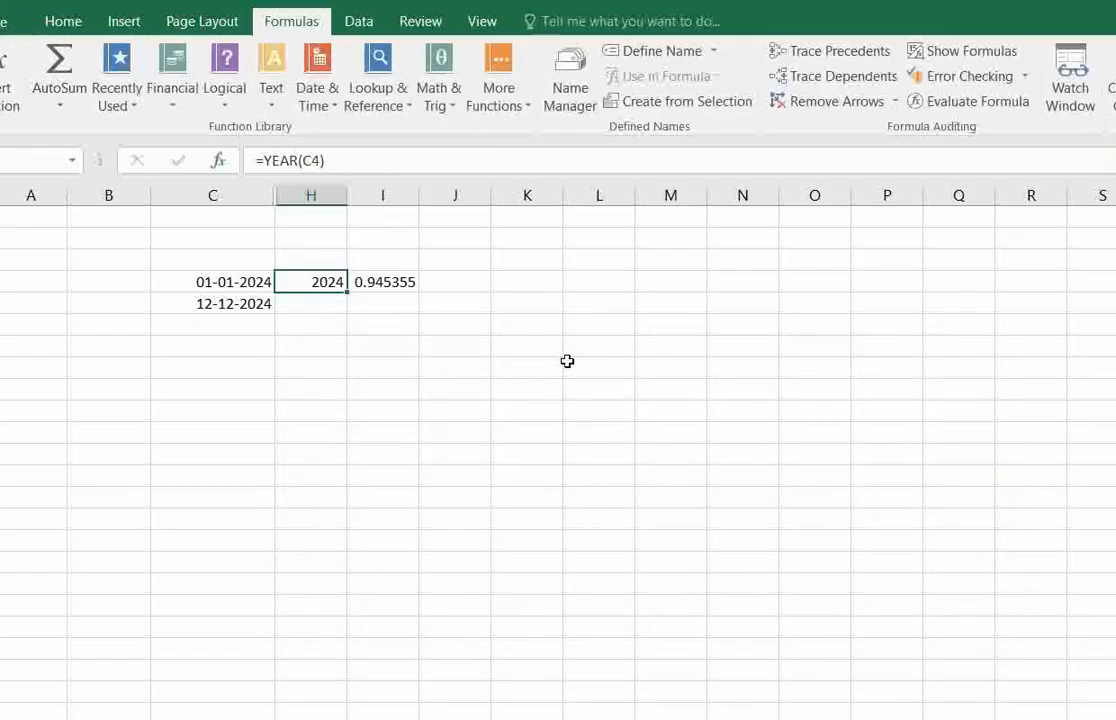
Clear cell H4 and insert the YEAR function there with C4 as the serial number.
key("BackSpace")
left_click(321, 433)
left_click(311, 280)
left_click(341, 107)
scroll(416, 658, "down", 1)
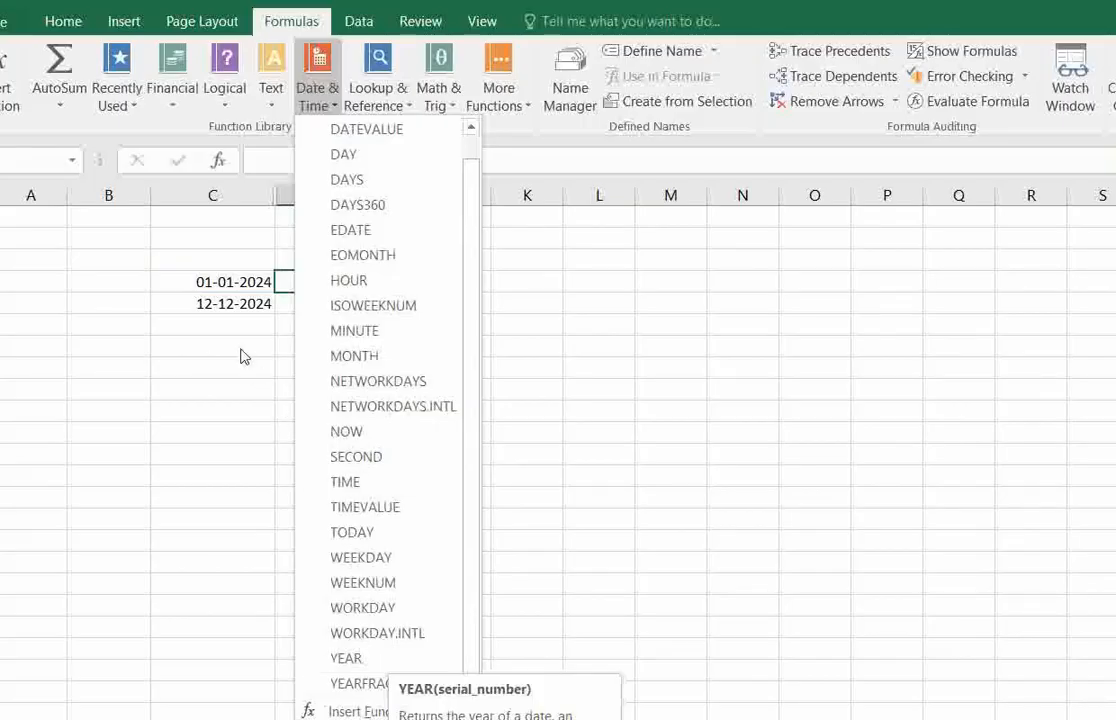
left_click(246, 309)
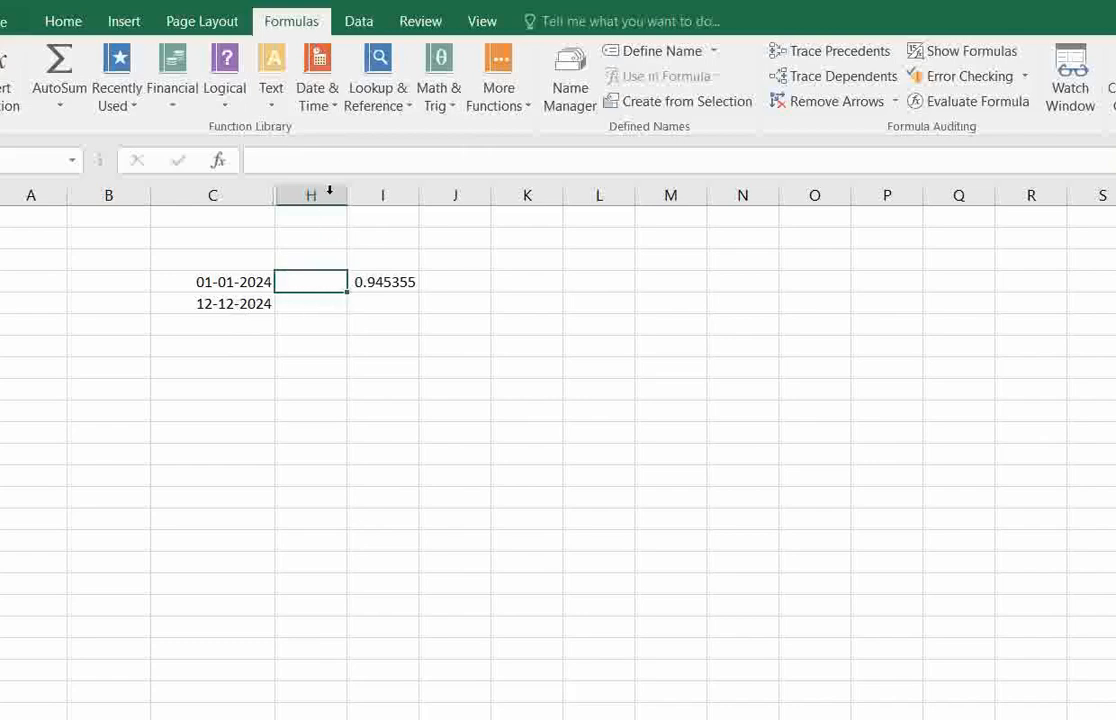
left_click(316, 85)
scroll(415, 663, "down", 1)
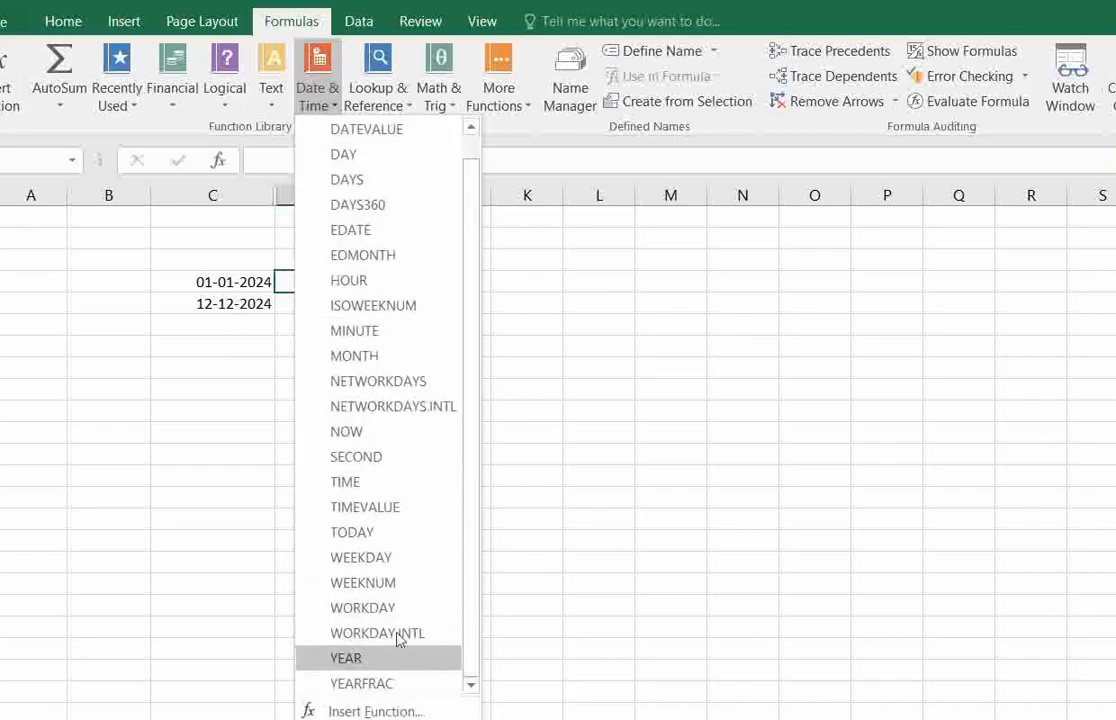
left_click(395, 662)
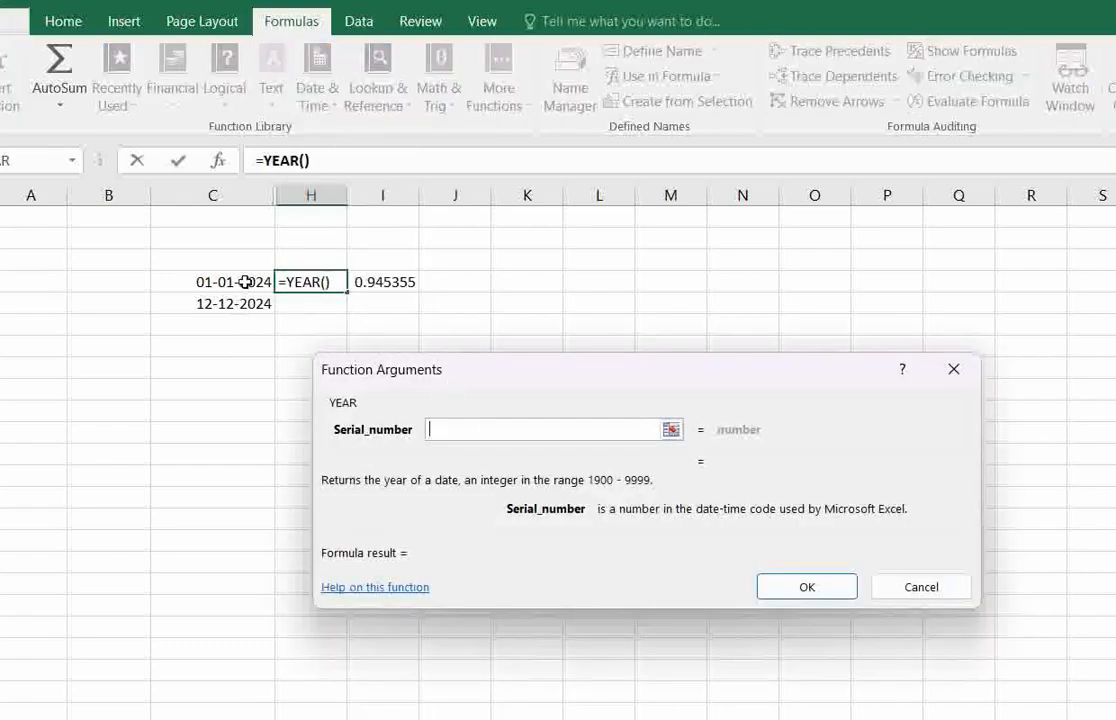
left_click(242, 282)
left_click(800, 591)
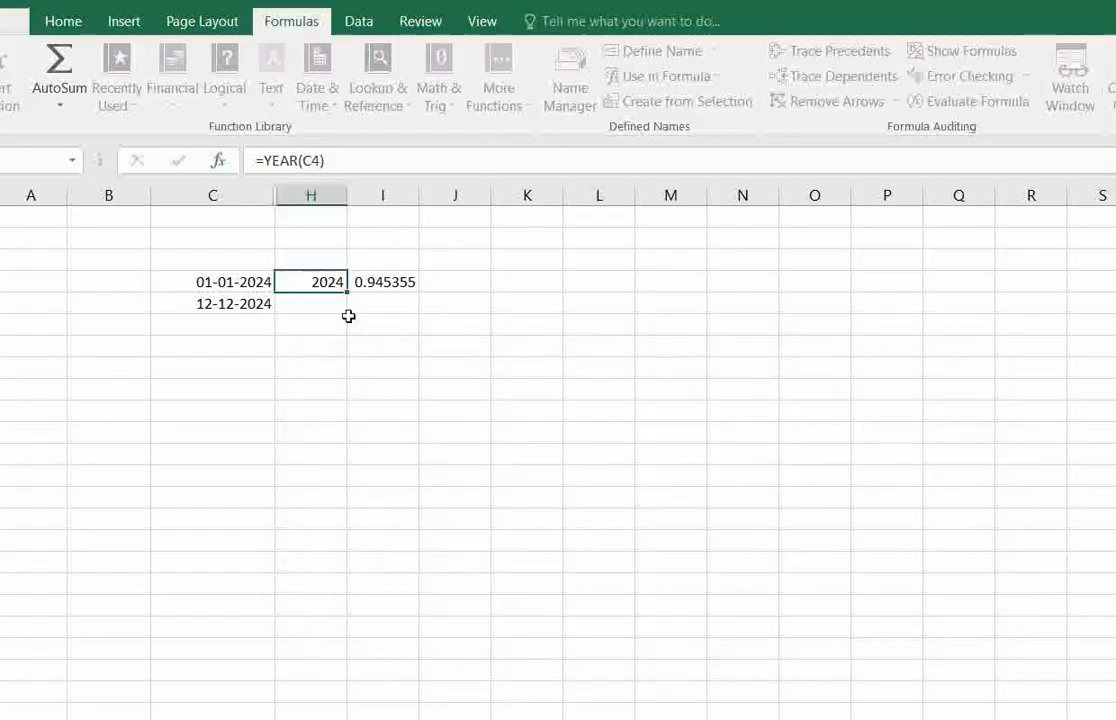
Check the YEAR formula in cell H4.
left_click(308, 300)
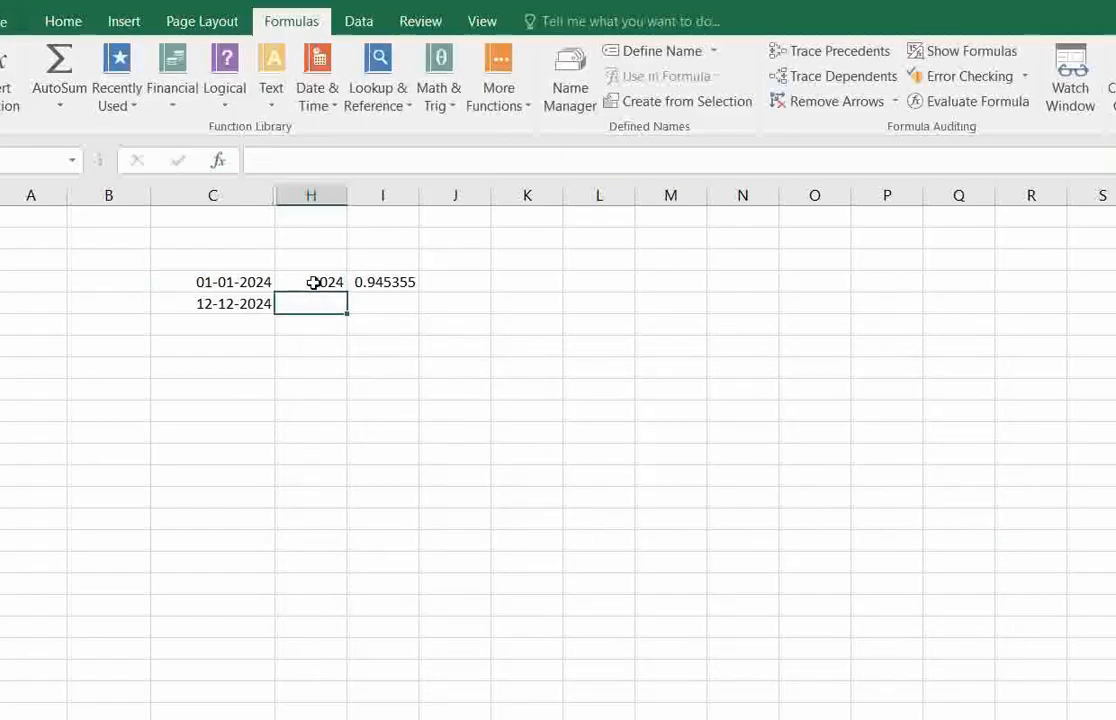
left_click(314, 281)
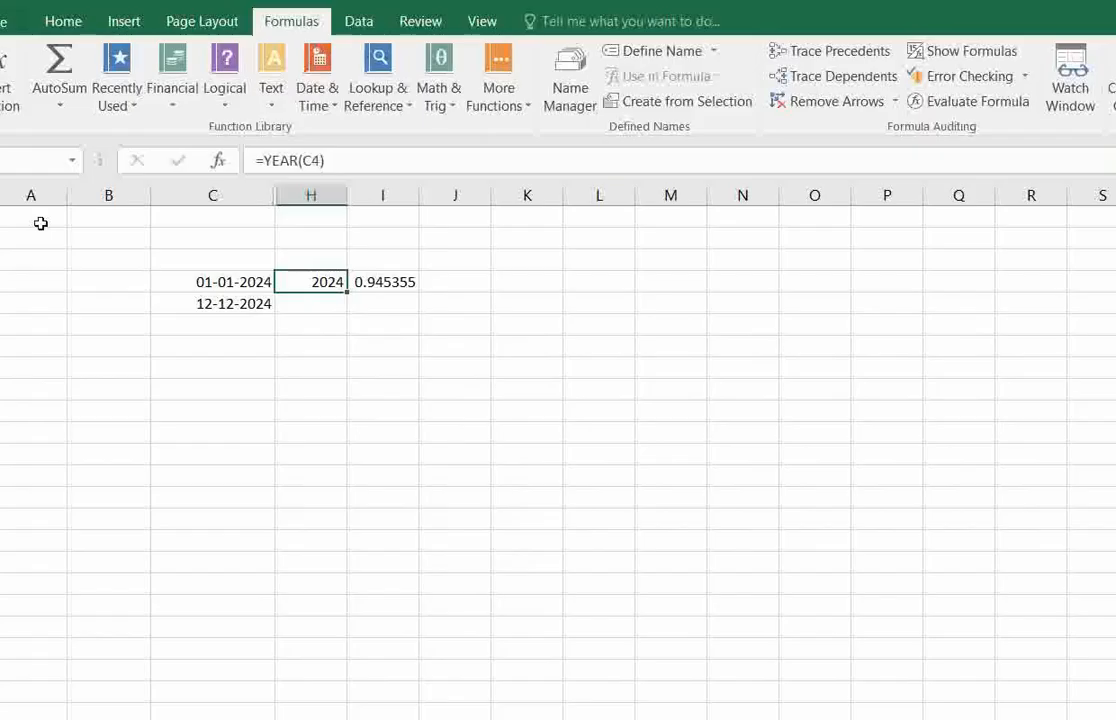
left_click(321, 300)
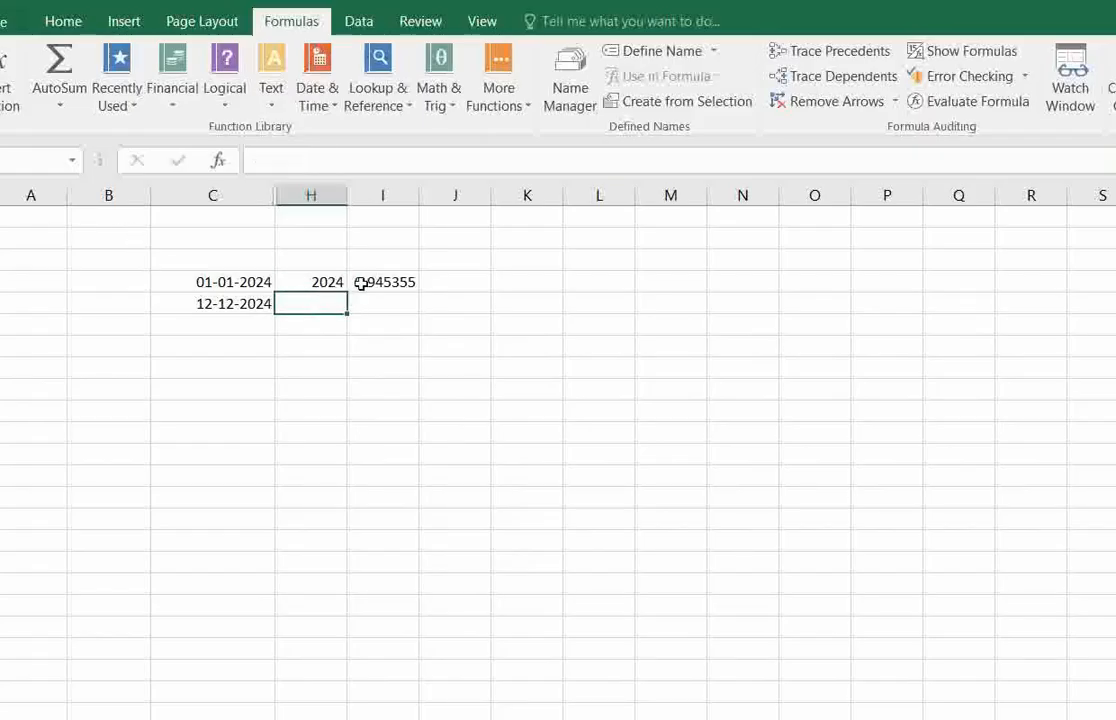
Look up the description of YEARFRAC among the Date & Time functions, starting from cell I4.
left_click(361, 281)
left_click(330, 112)
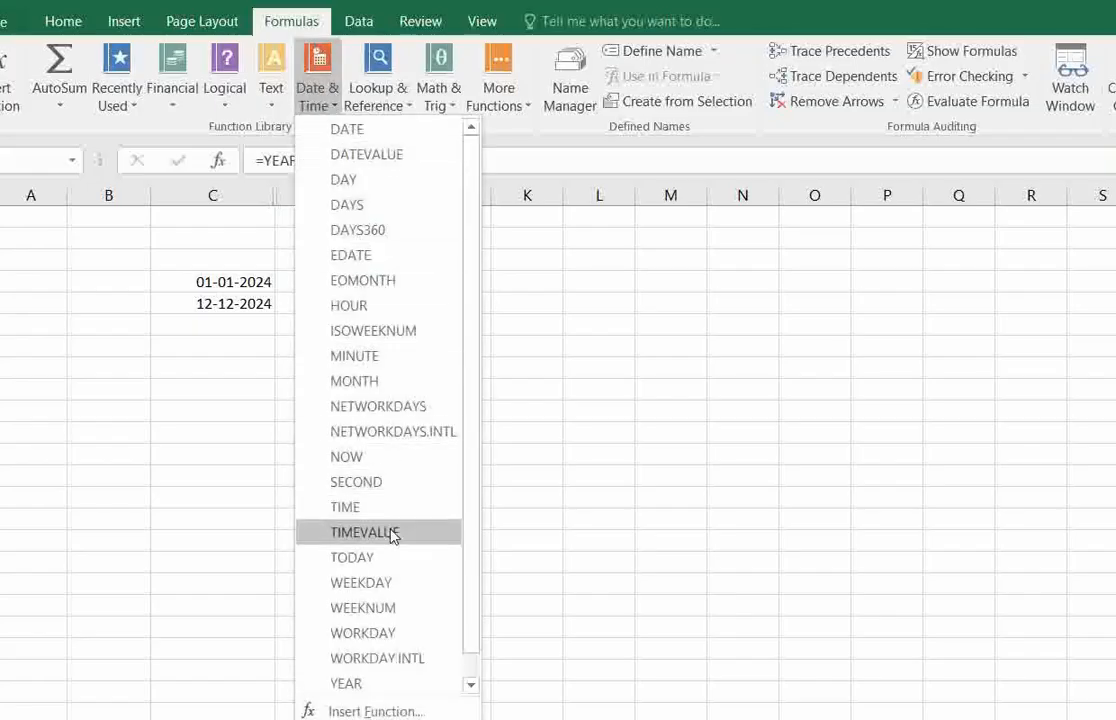
scroll(405, 580, "down", 1)
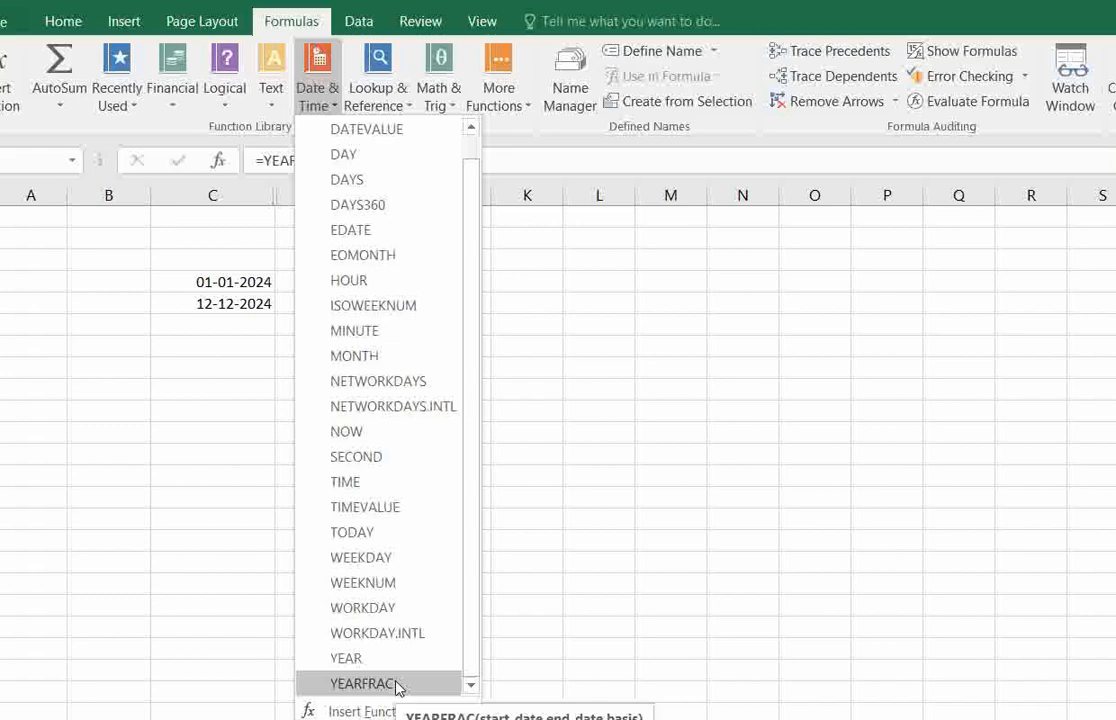
key("Escape")
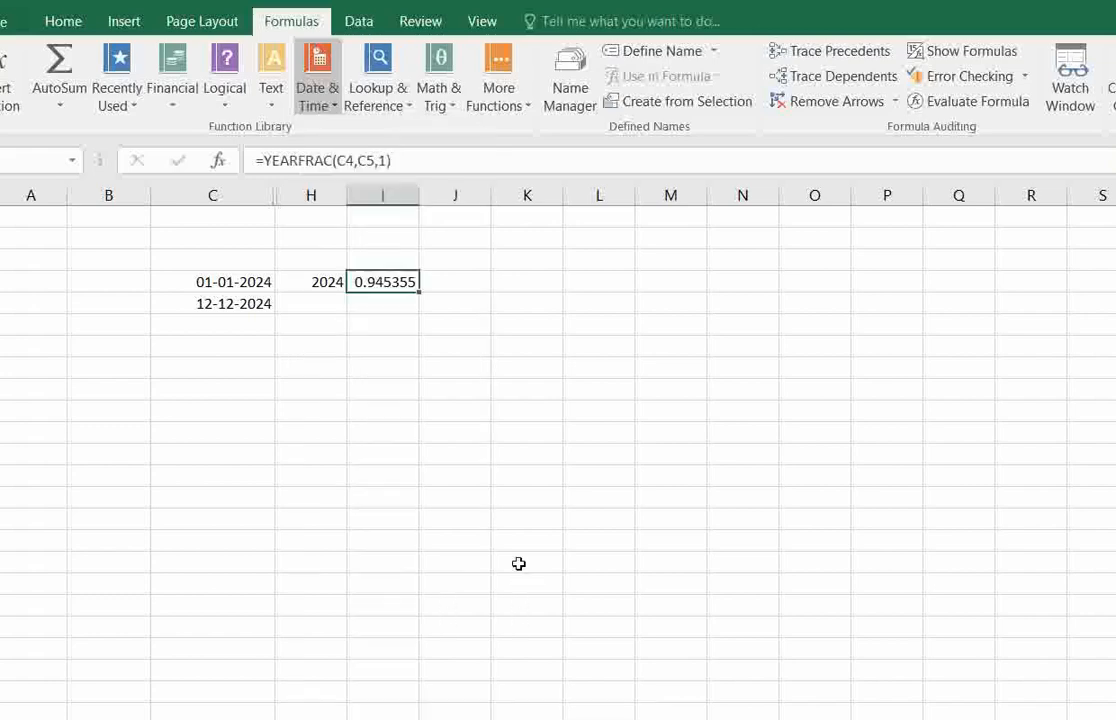
Clear cell I4 and insert the YEARFRAC function with start date C4, end date C5 and basis 1.
key("Delete")
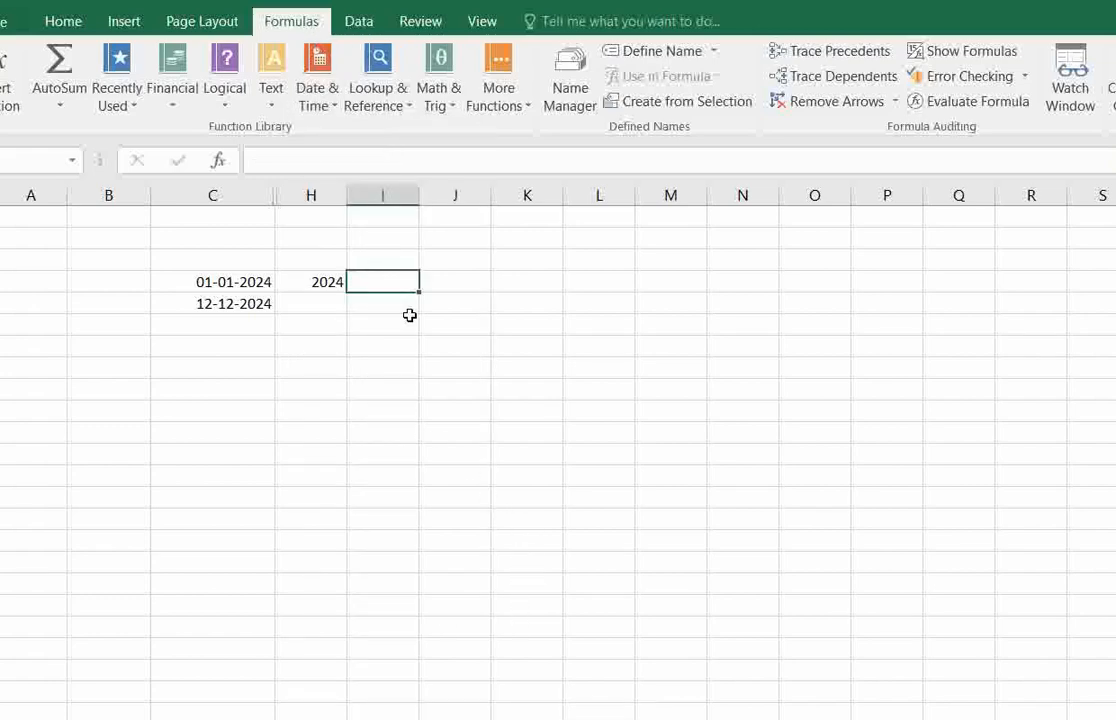
left_click(322, 100)
scroll(391, 614, "down", 1)
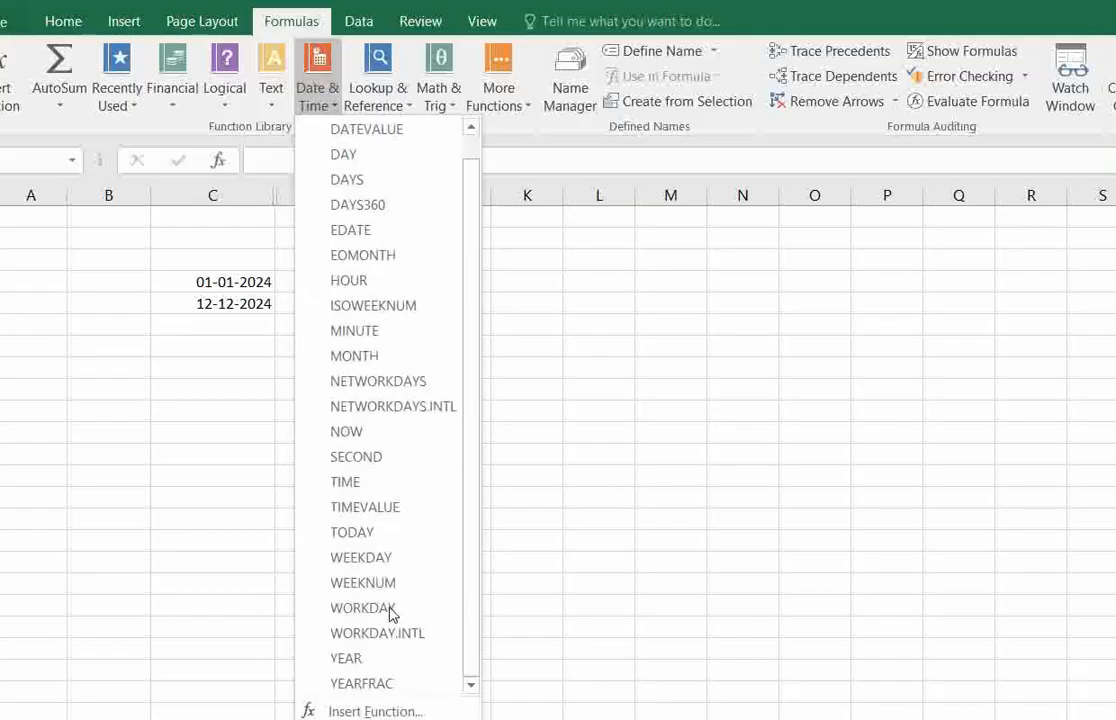
left_click(365, 684)
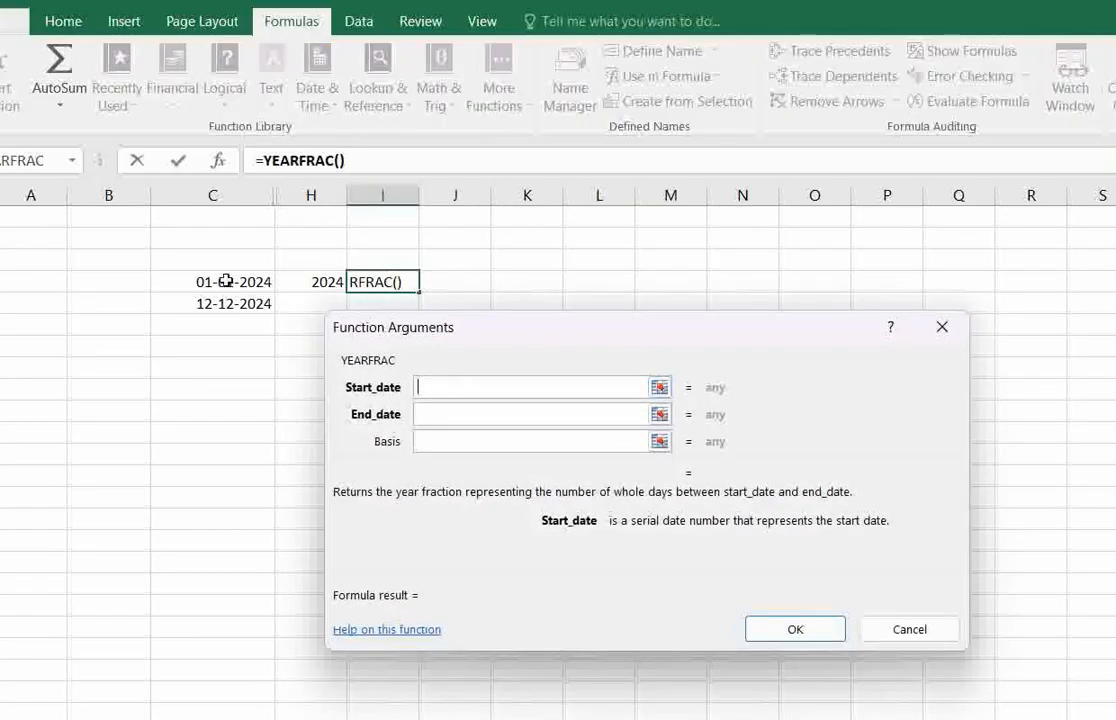
left_click(226, 282)
left_click(441, 412)
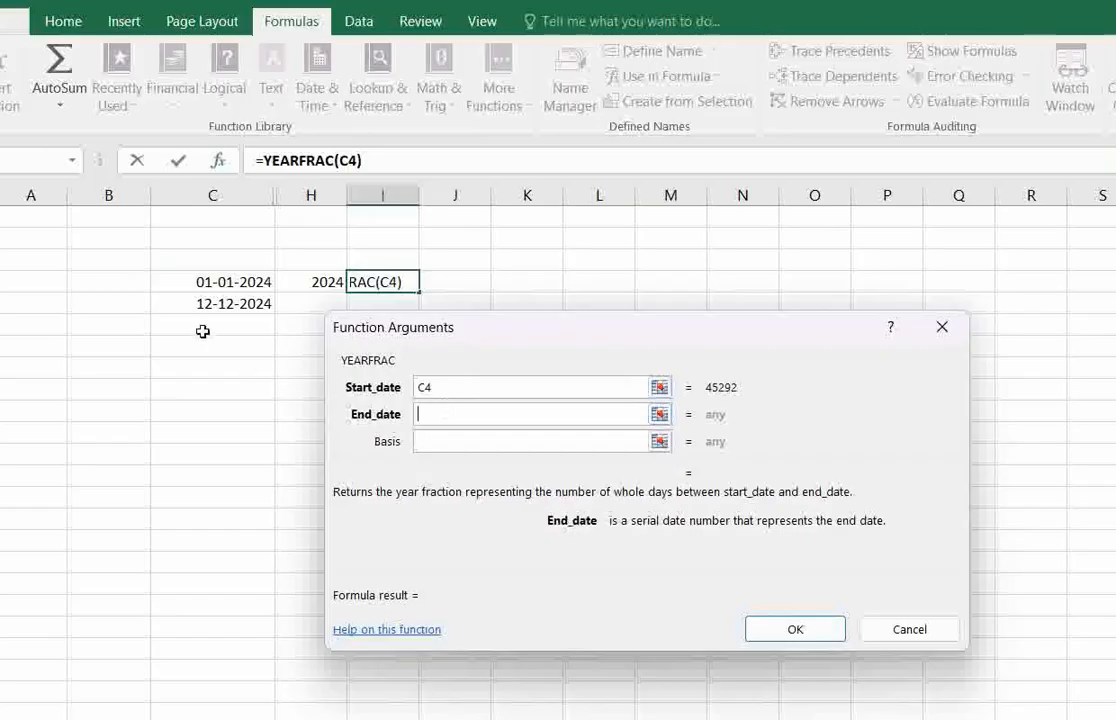
left_click(218, 303)
left_click(476, 436)
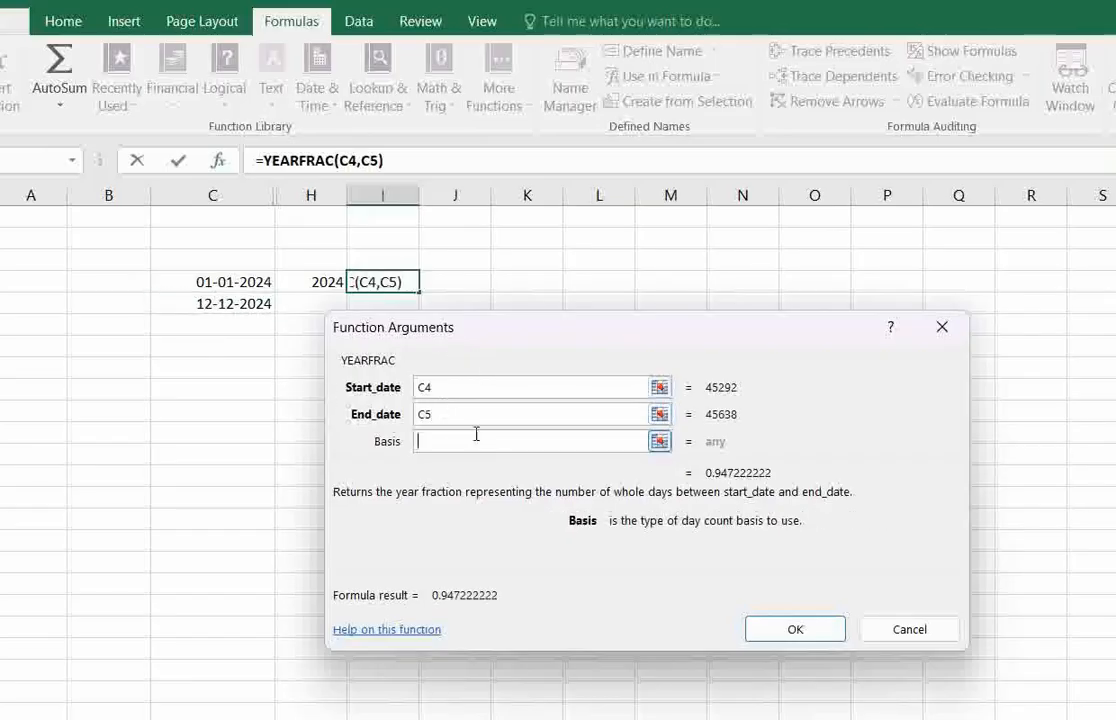
type("1")
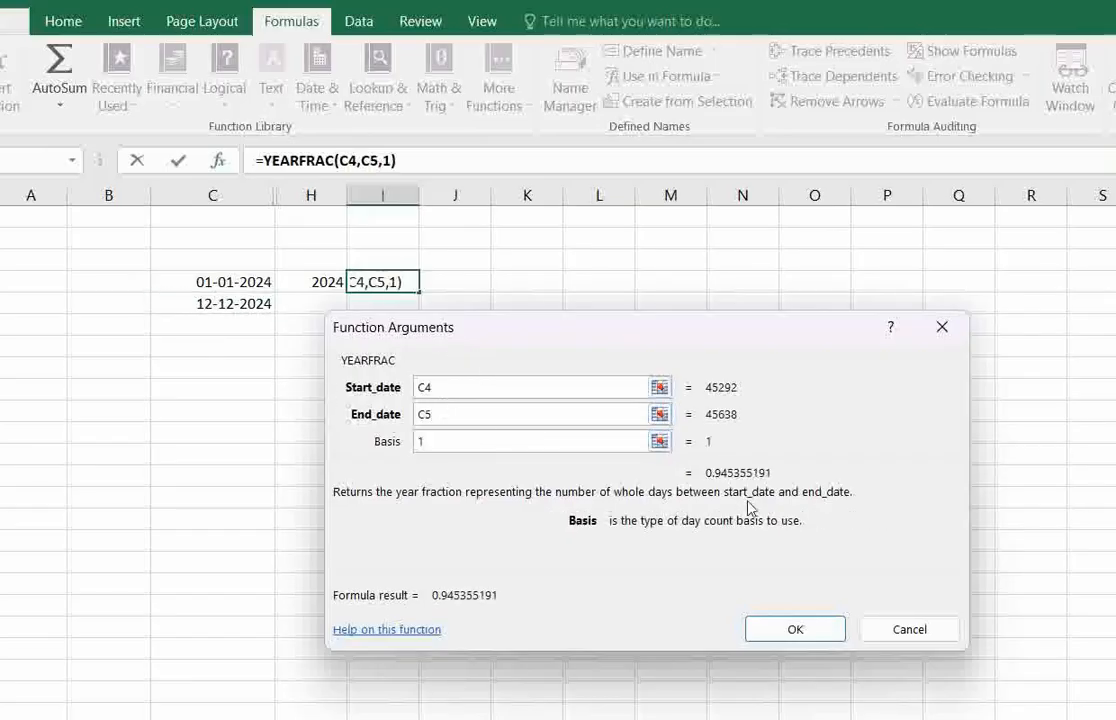
left_click(801, 631)
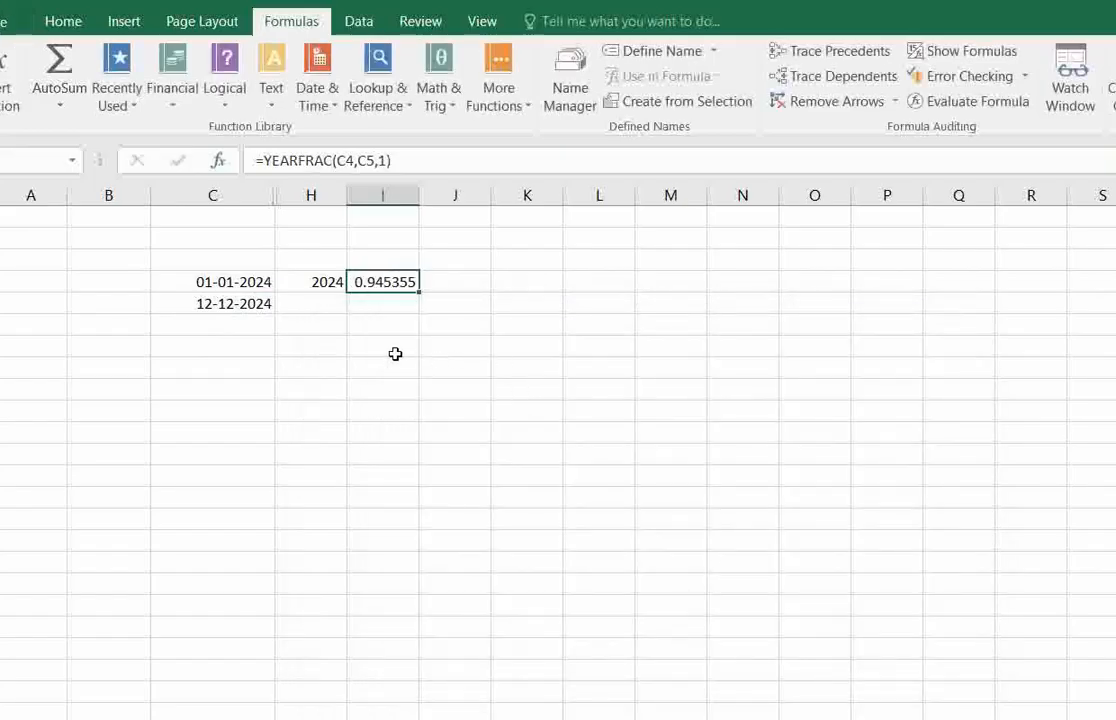
Review the YEARFRAC result in I4 and the YEAR result in H4.
left_click(392, 350)
left_click(400, 281)
left_click(384, 301)
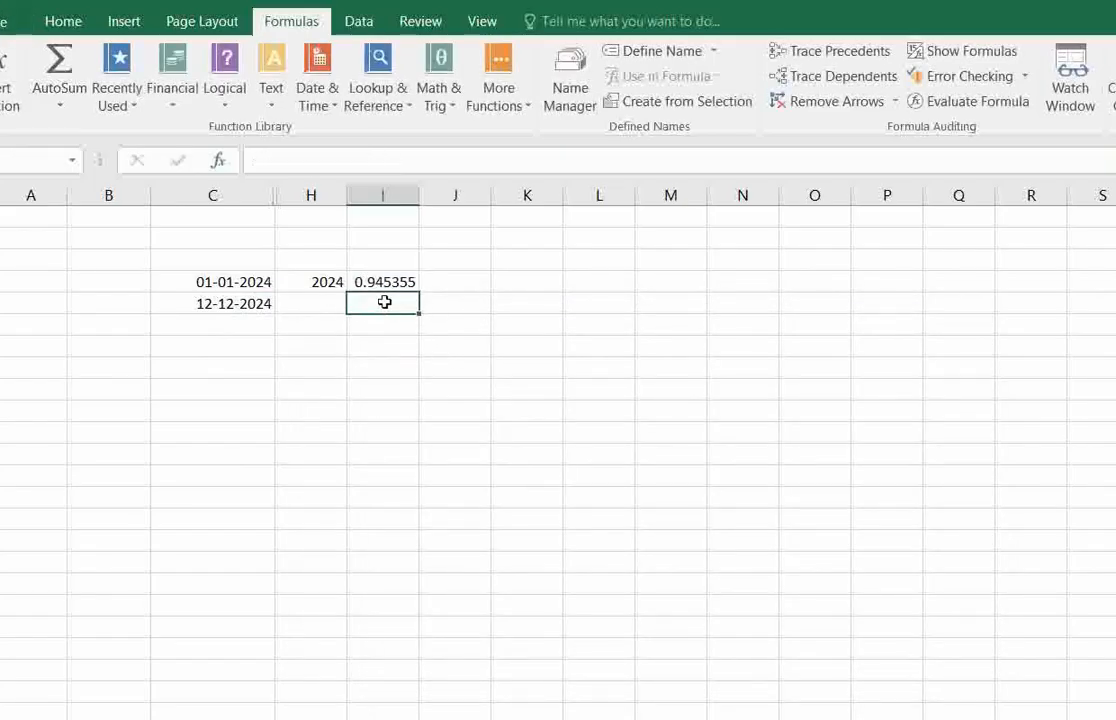
left_click(326, 281)
left_click_drag(353, 293, 361, 299)
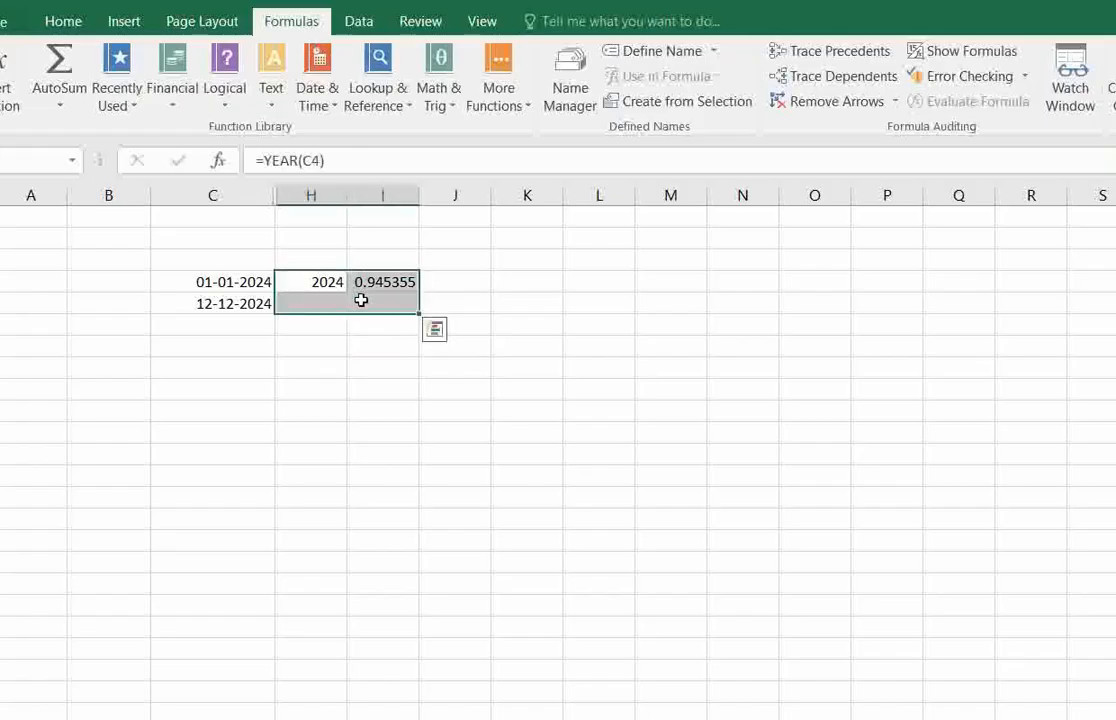
left_click(359, 501)
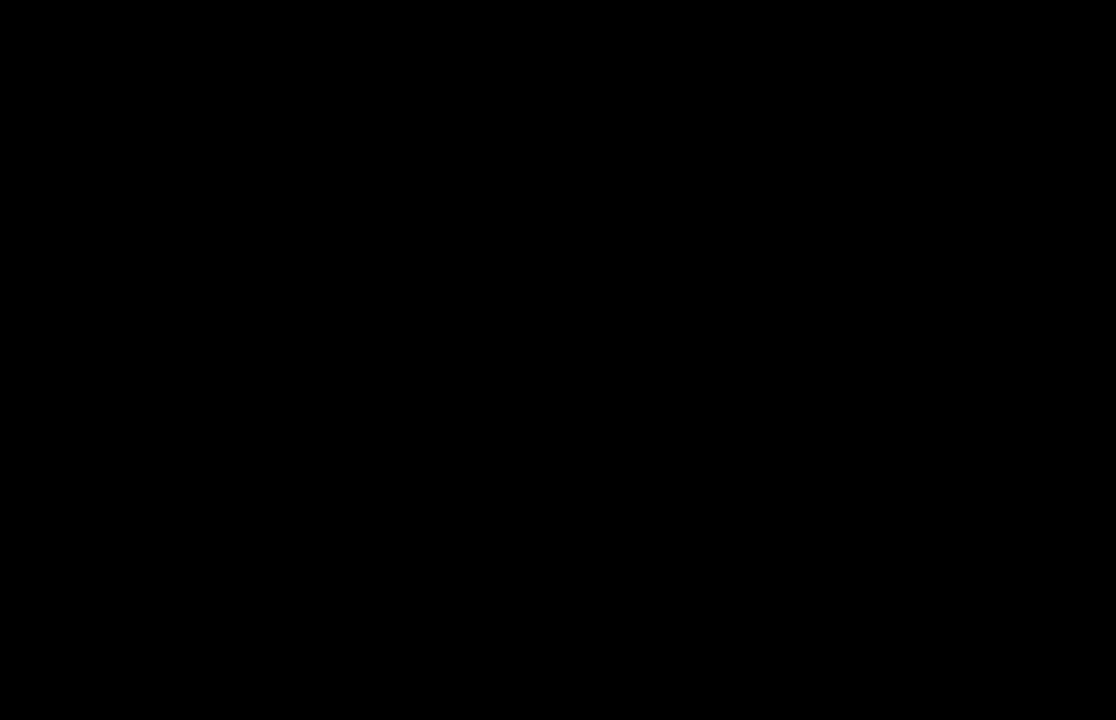